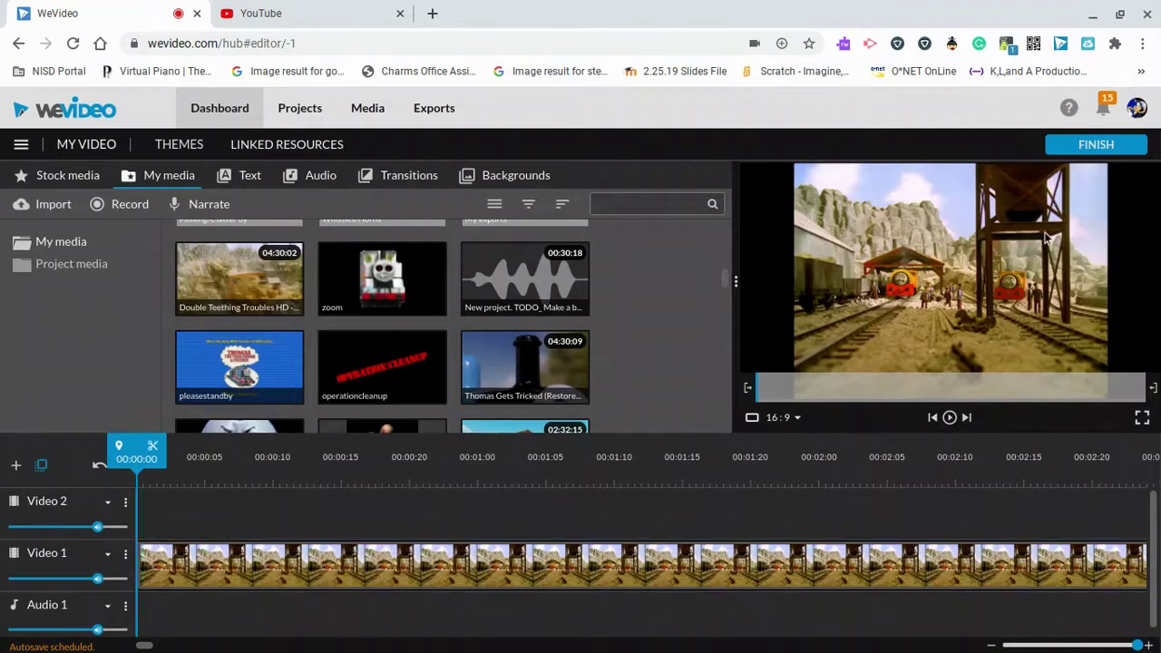
Lower the sound volume, preview the opening seconds of the Video 1 clip and return to its start.
left_click_drag(136, 451, 464, 451)
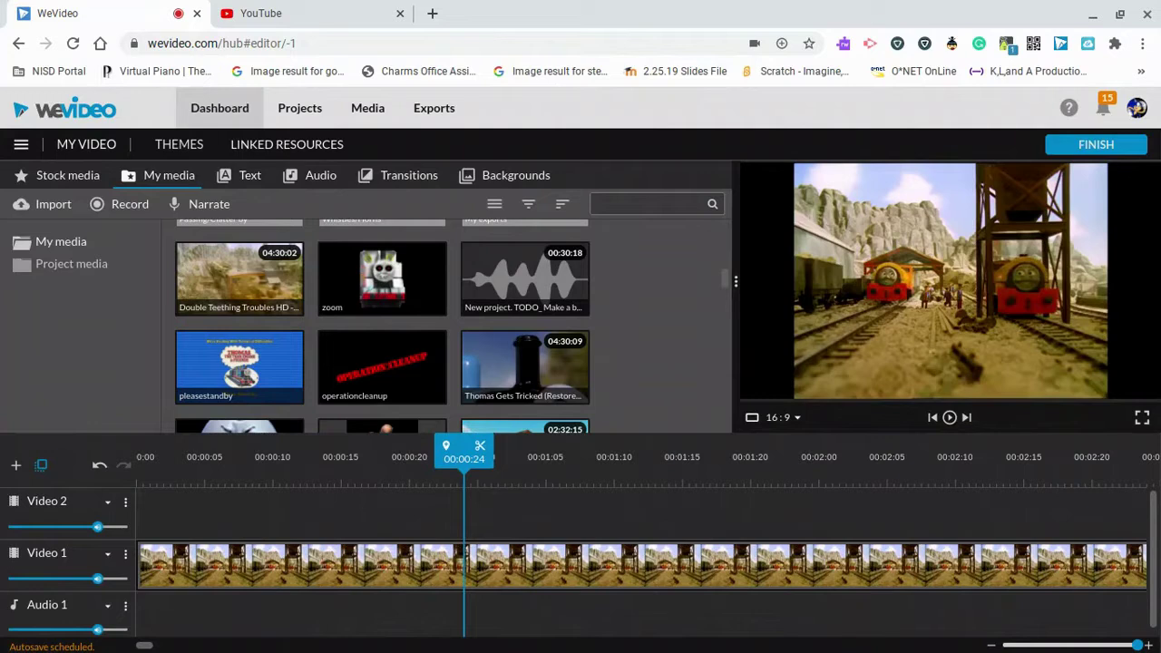
key("XF86AudioLowerVolume")
key("XF86AudioLowerVolume")
key("space")
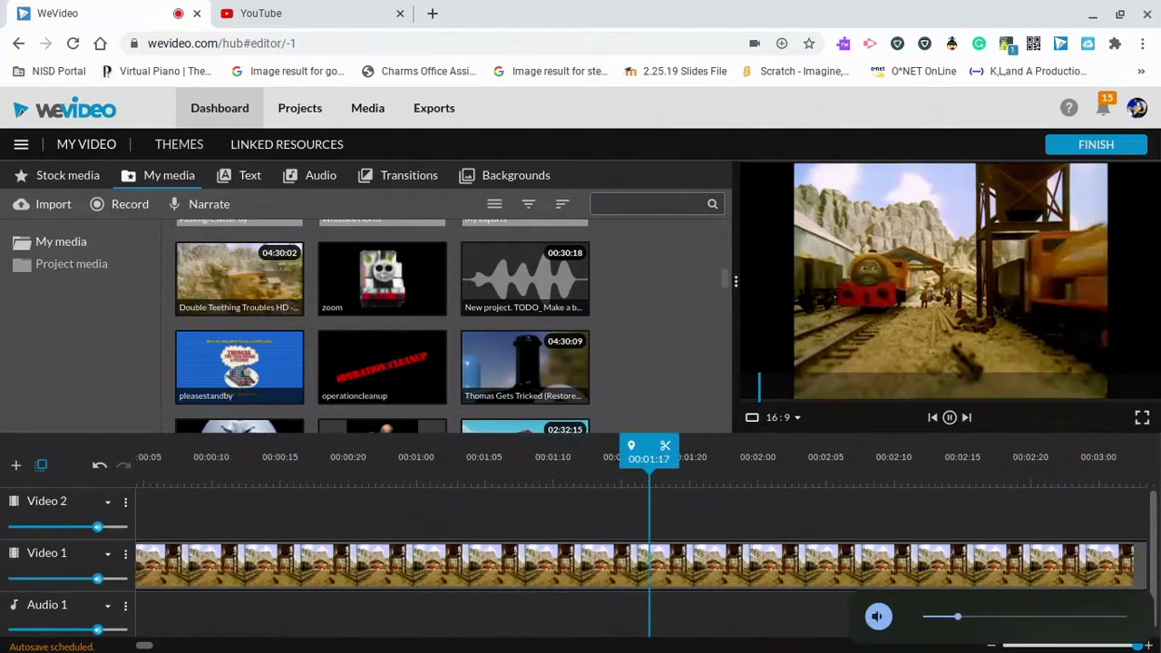
key("space")
left_click(933, 418)
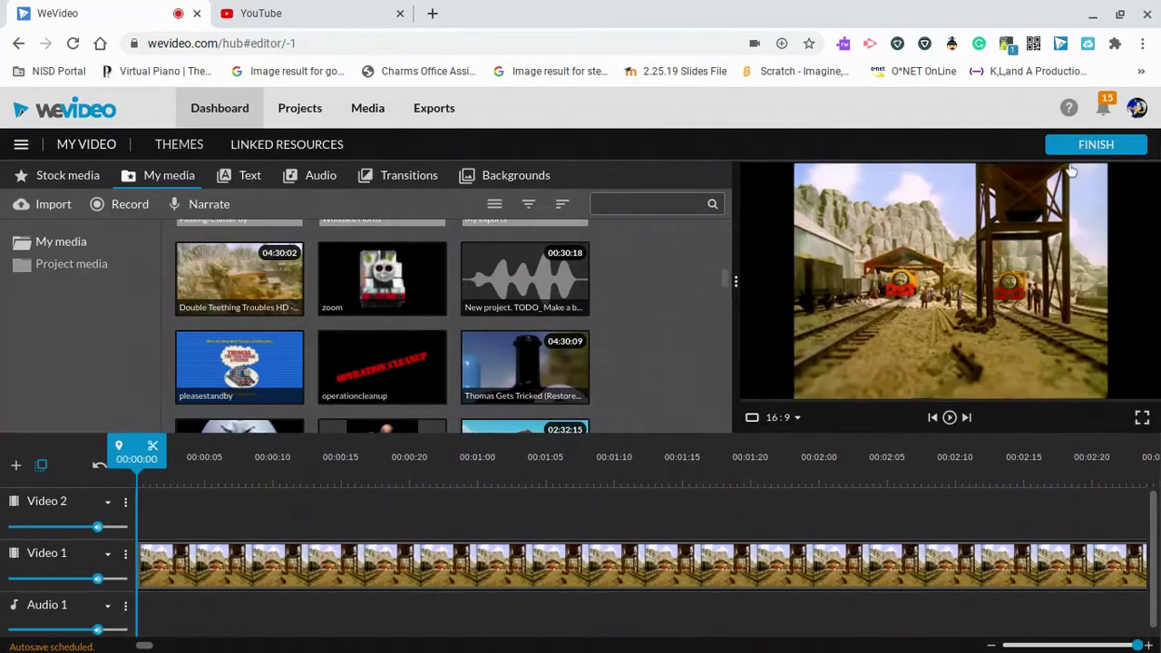
Search the media library for "bill".
left_click(609, 203)
type("b")
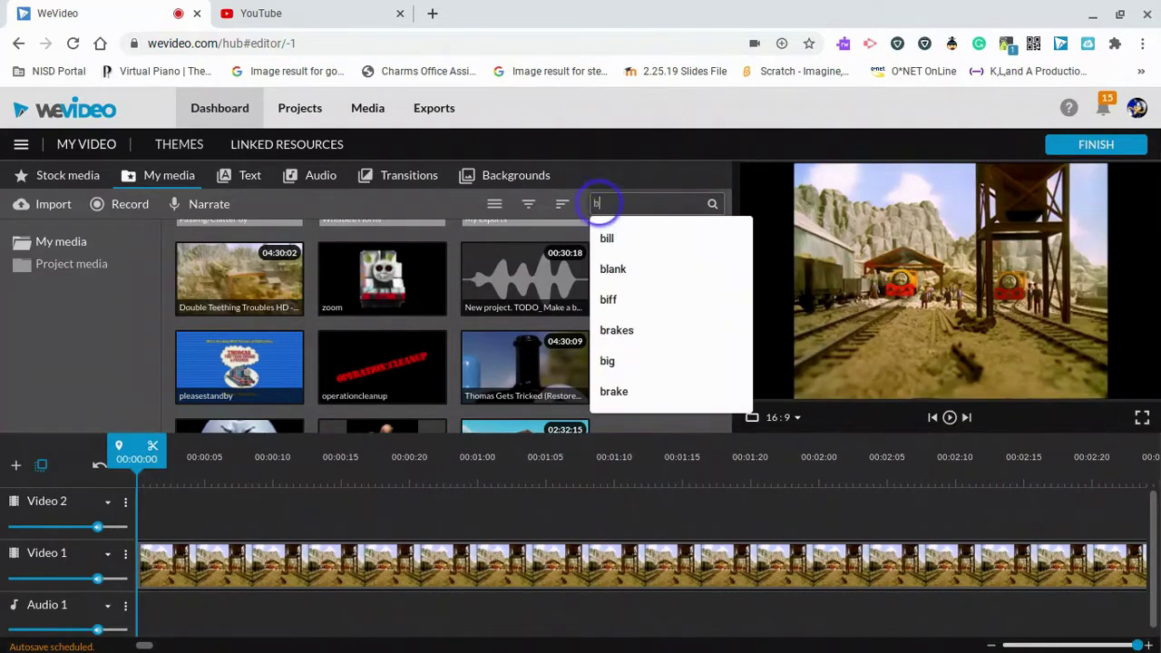
type("ill")
key("Return")
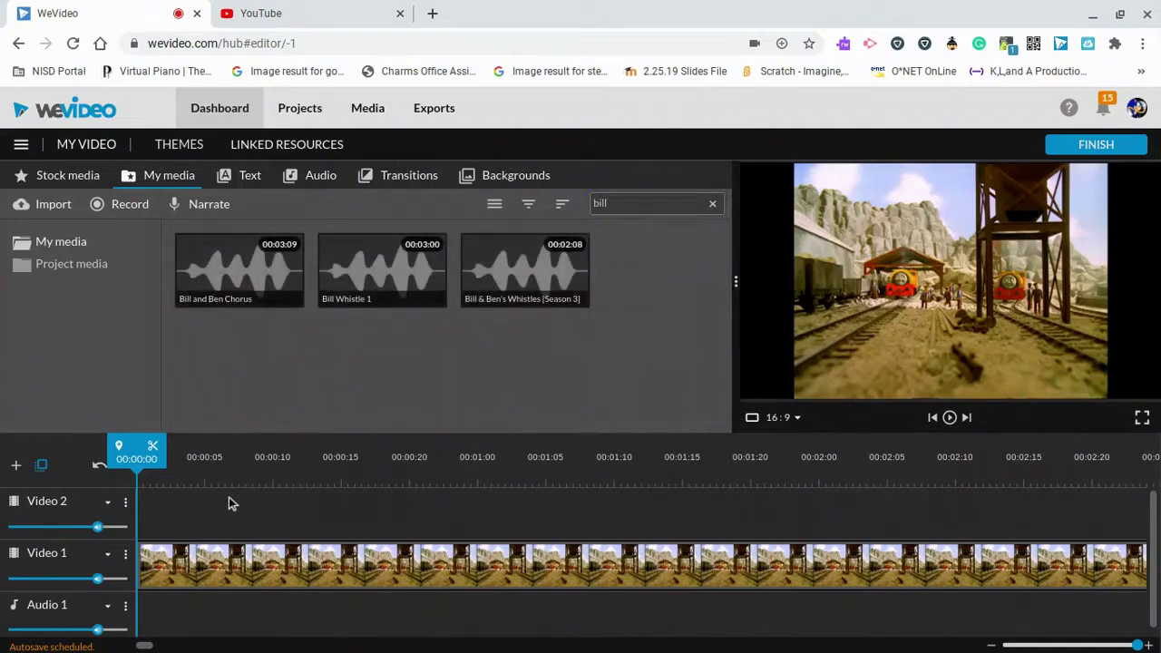
Preview the opening scene and the Bill Whistle 1 sound, and place the sound on Audio 1 at about 00:01:02.
key("space")
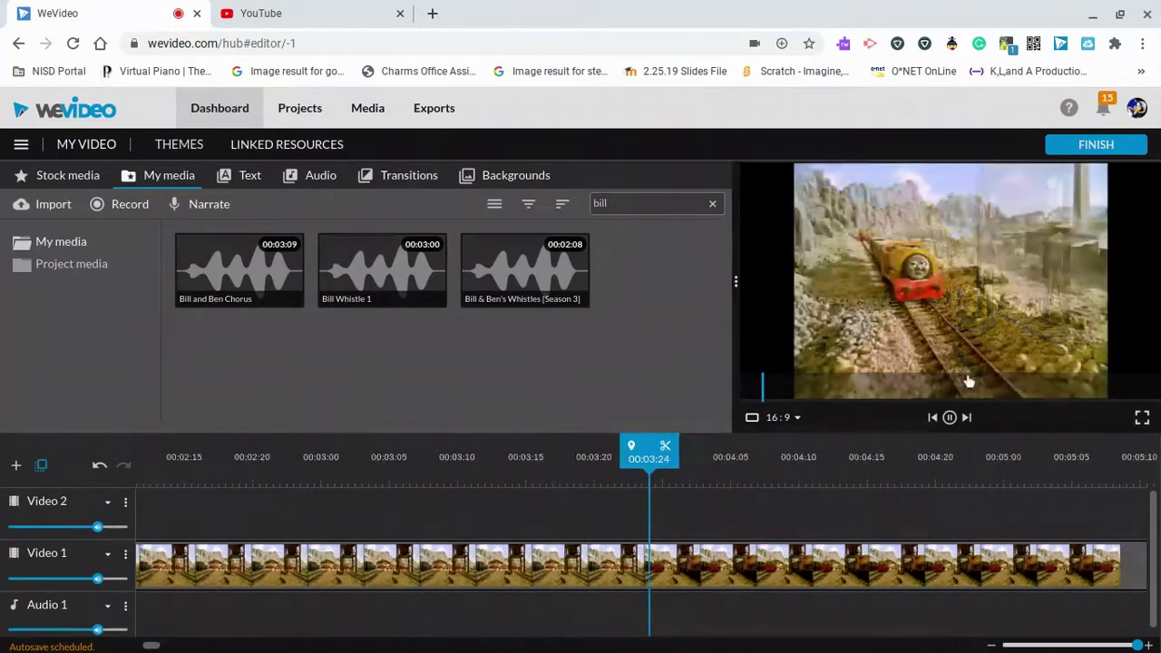
left_click(931, 418)
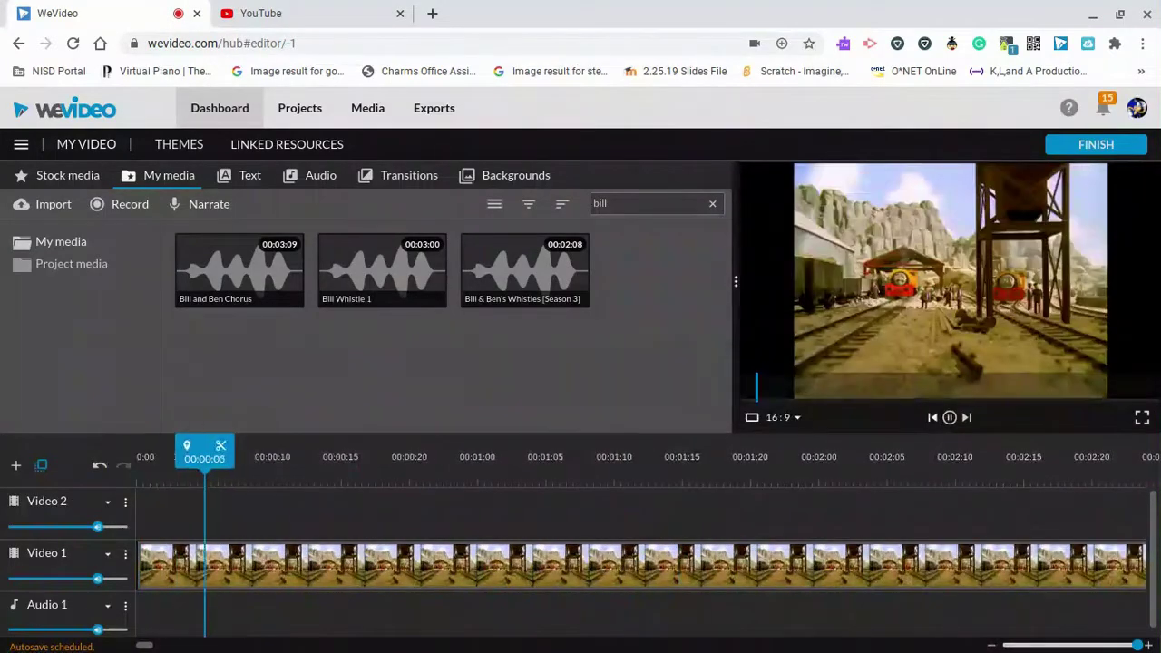
left_click(950, 417)
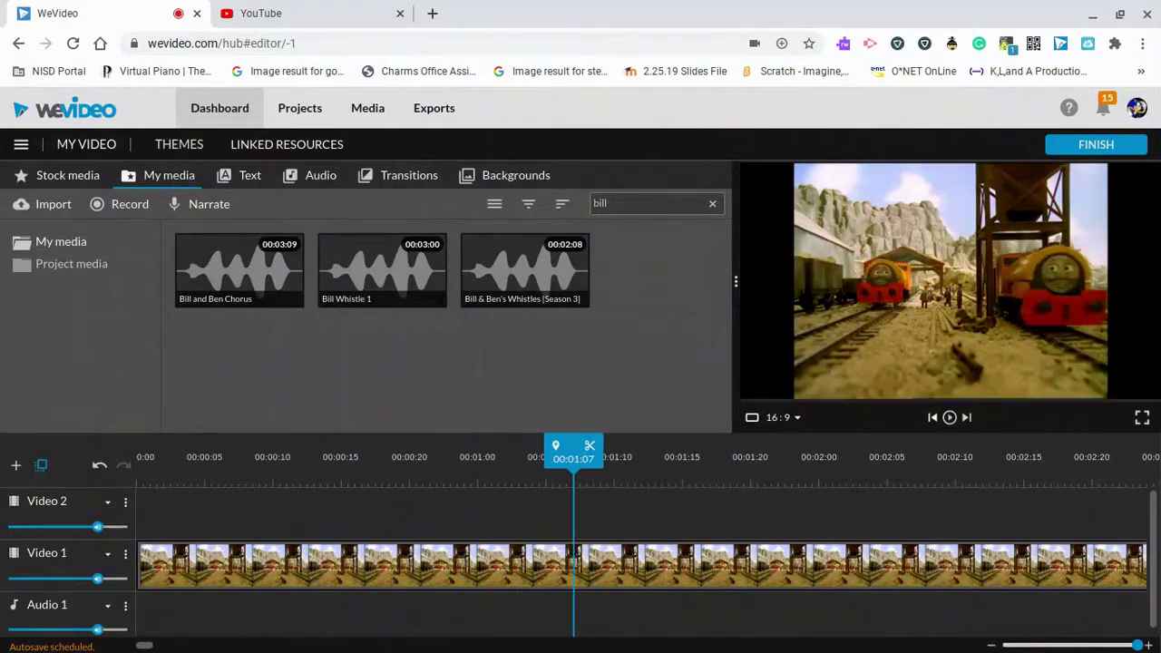
left_click(402, 263)
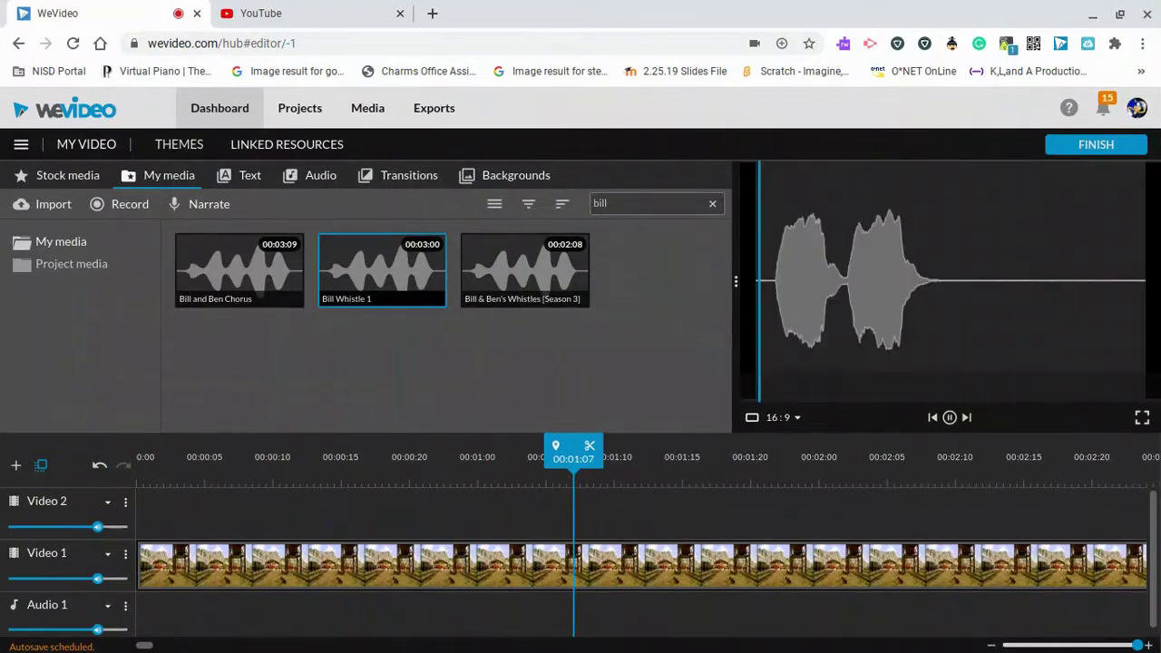
left_click_drag(390, 261, 533, 602)
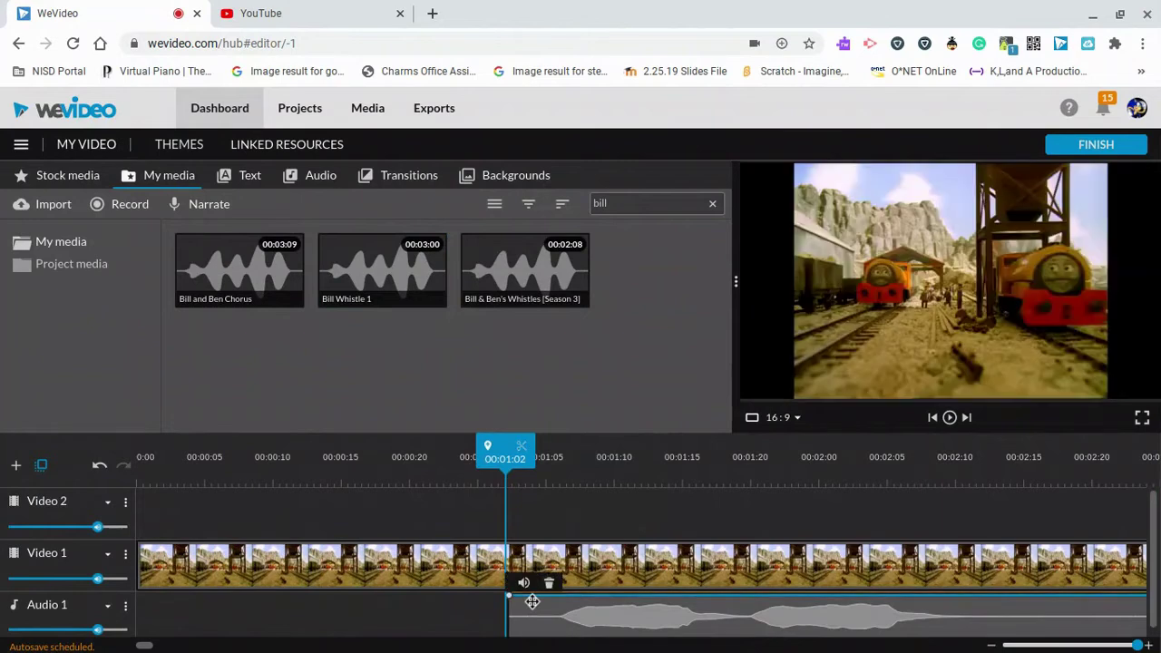
Split the Bill Whistle 1 clip between its two whistles at 00:01:19 and shift the second part to start at about 00:01:22.
key("space")
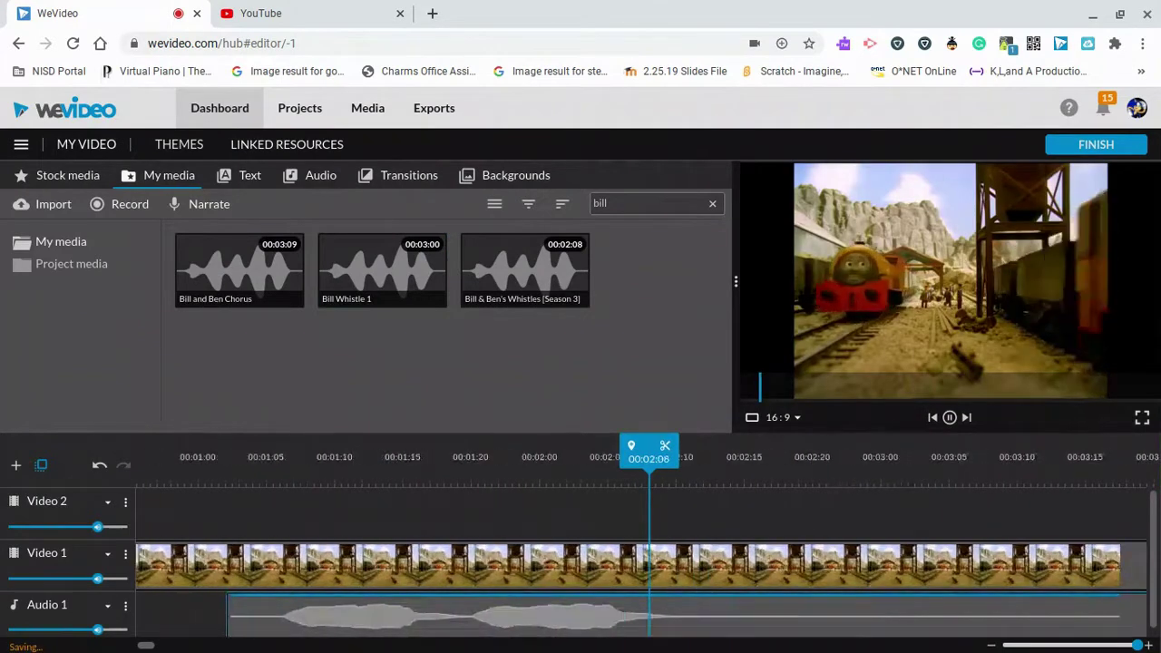
scroll(246, 469, "left", 3)
left_click(246, 469)
key("space")
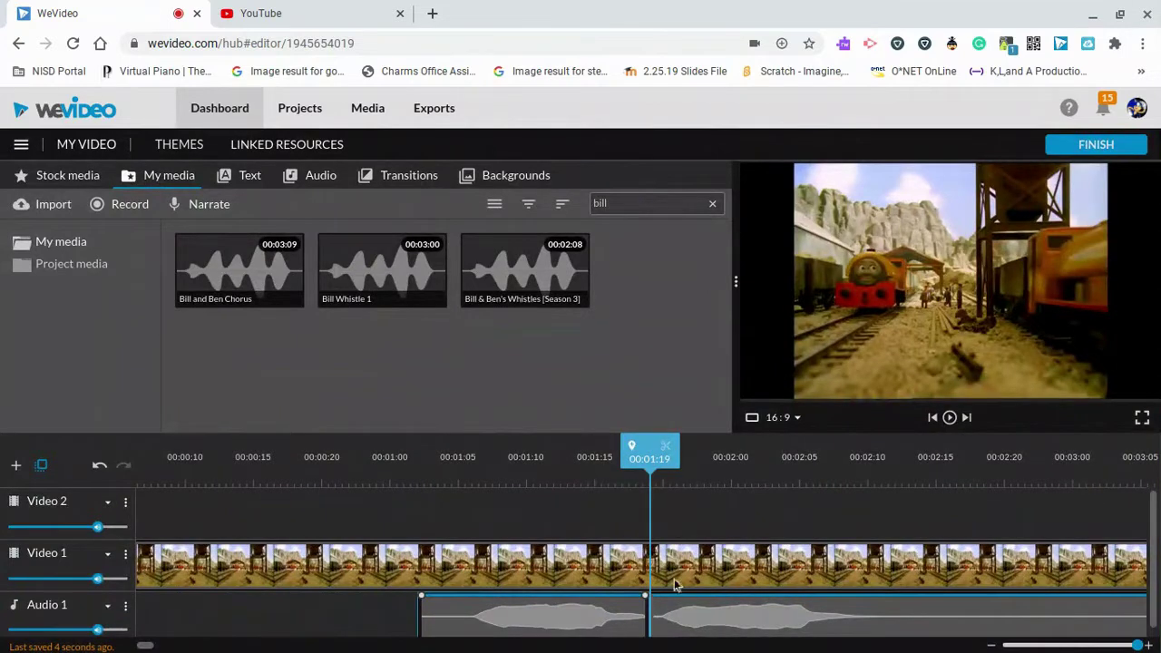
left_click_drag(669, 622, 713, 615)
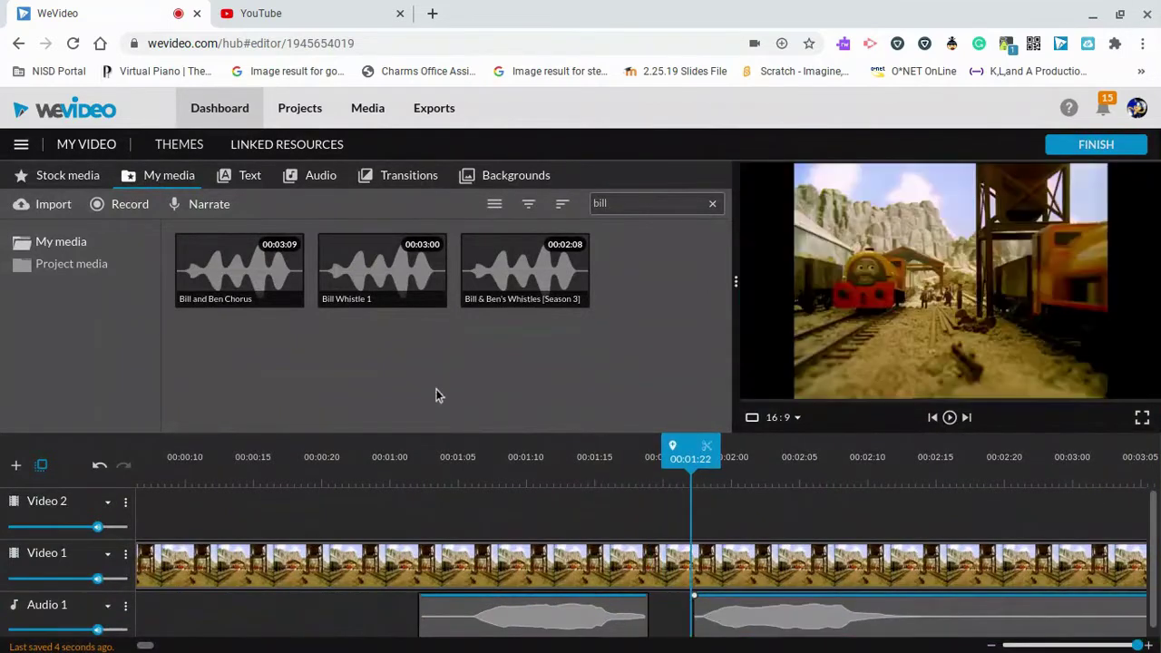
Play back the whistles, split the second whistle clip at 00:02:20 and delete its silent remainder.
left_click(408, 445)
key("space")
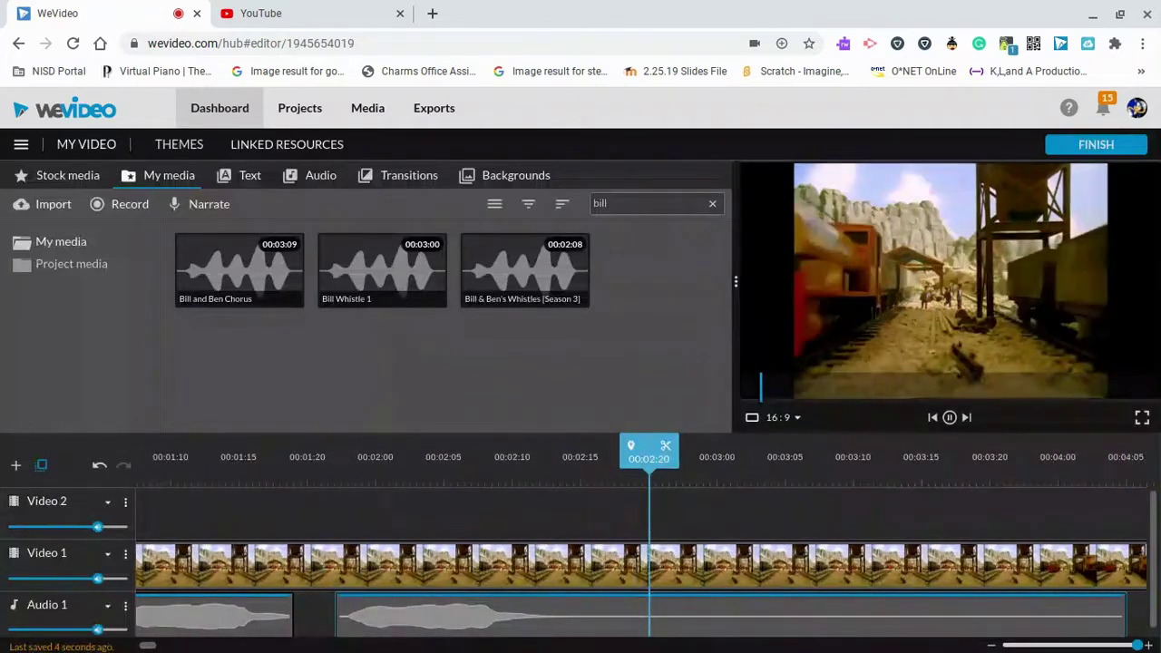
left_click(432, 452)
key("space")
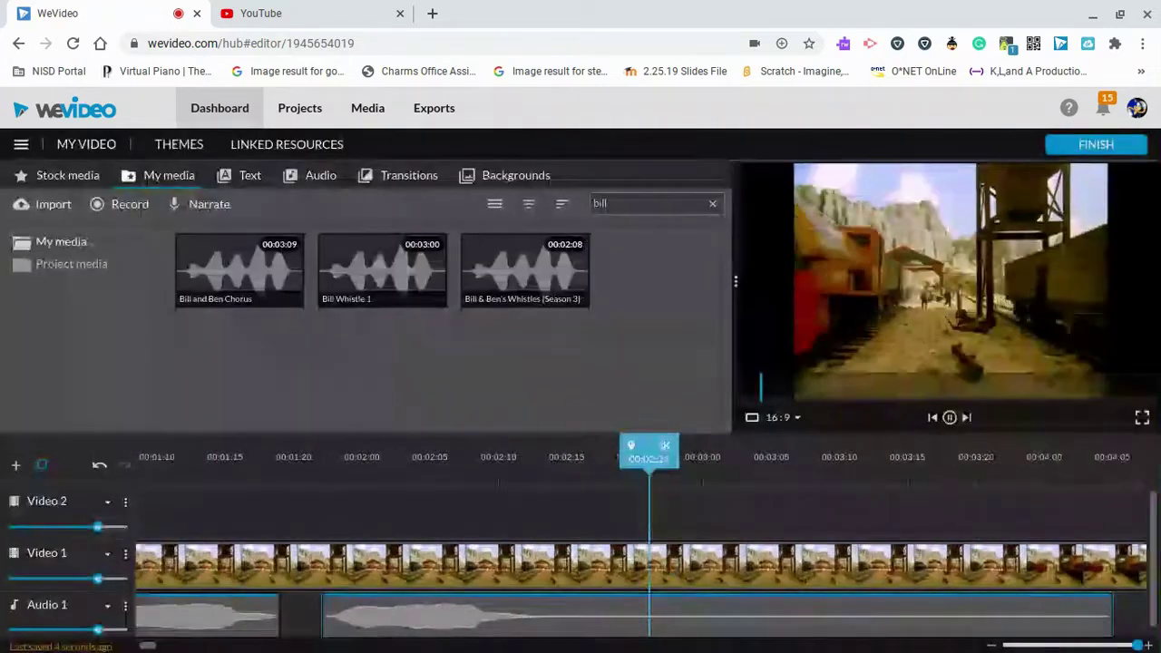
key("space")
left_click(469, 454)
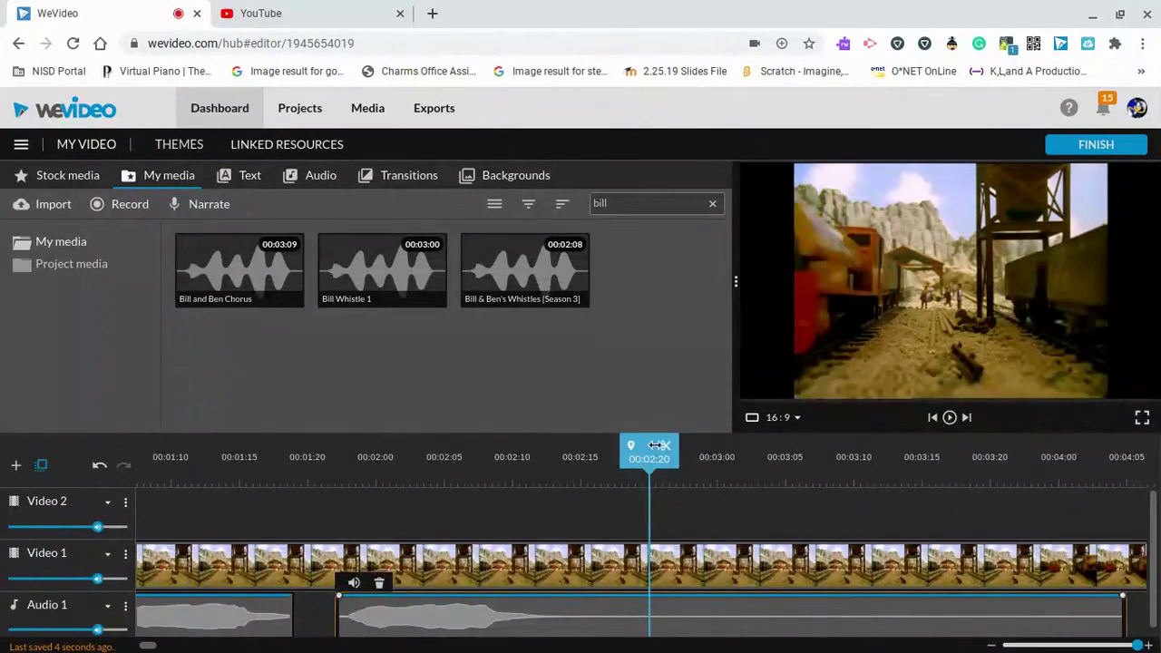
left_click(661, 607)
key("Delete")
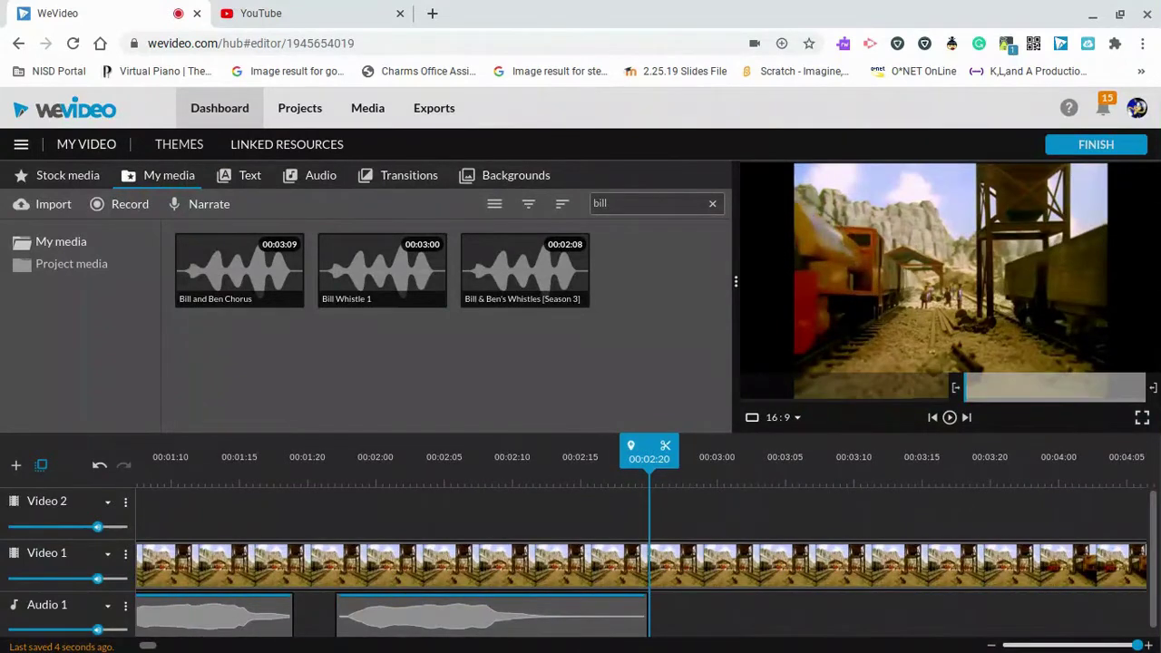
Search the media library for "ben", audition the whistle sounds and place Ben Whistle 1 on Audio 1 at 00:02:20.
type("benn")
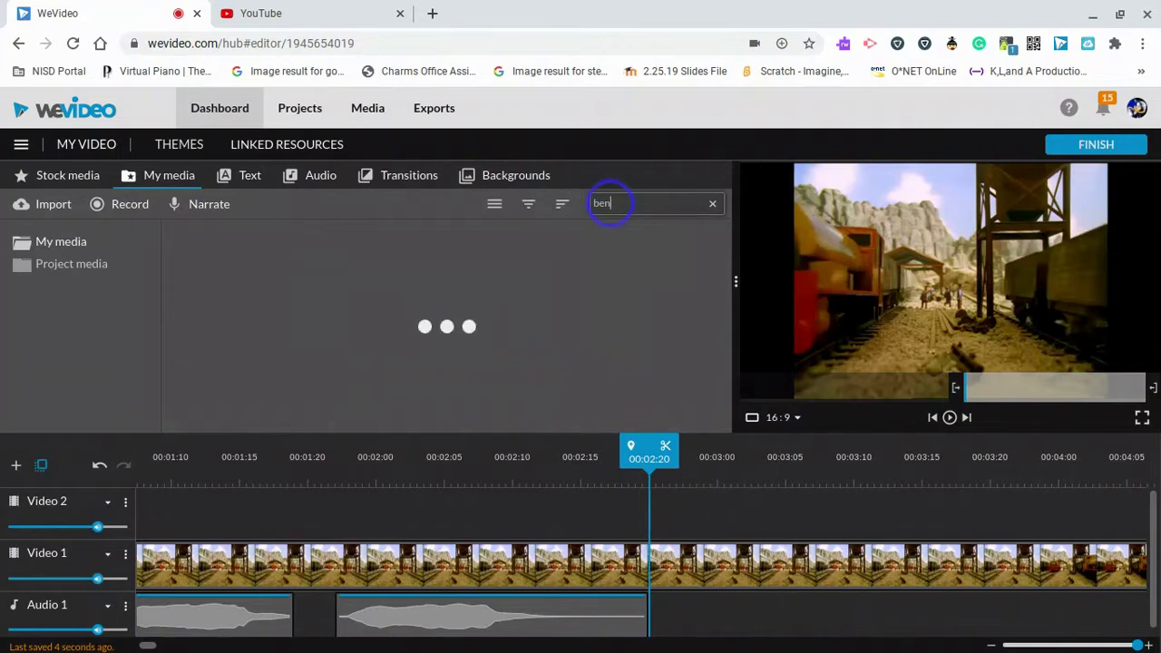
left_click(239, 284)
left_click(357, 294)
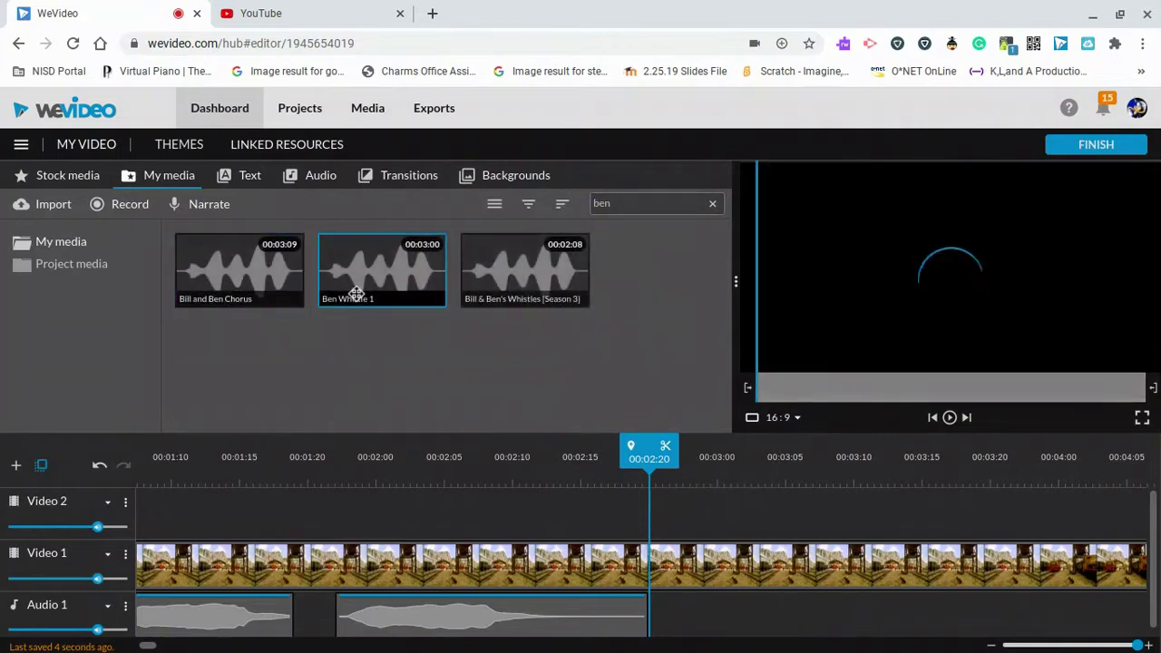
left_click(487, 283)
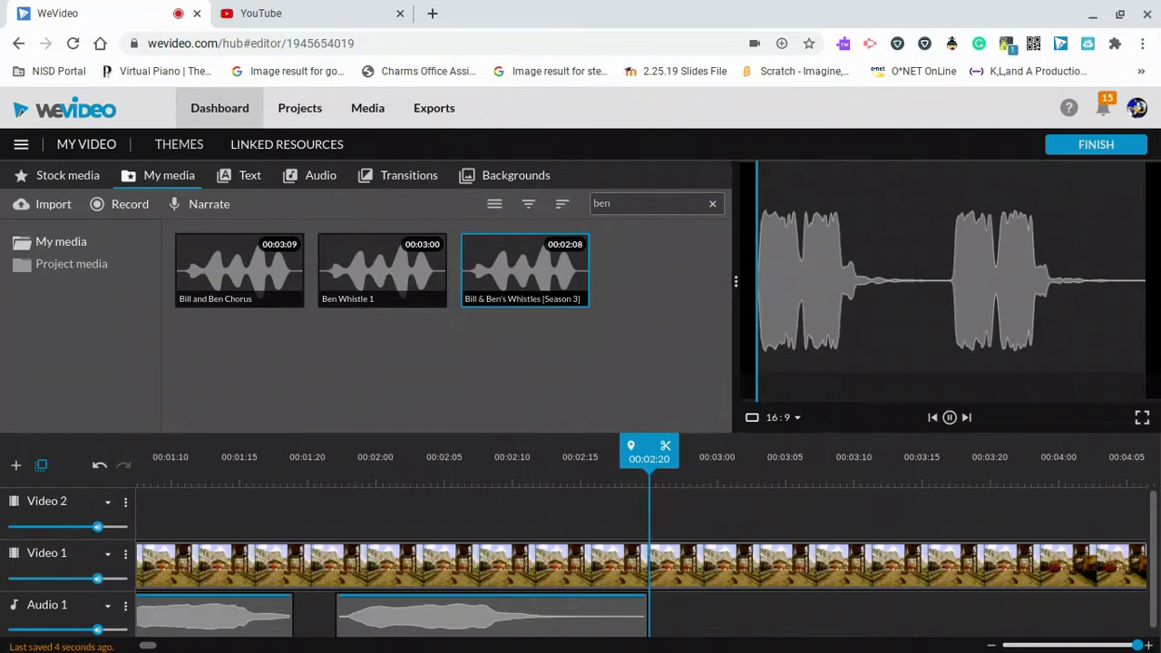
left_click(412, 279)
left_click_drag(413, 279, 677, 601)
Play back the Ben Whistle 1 clip, split it at 00:04:05 and delete its silent remainder.
key("space")
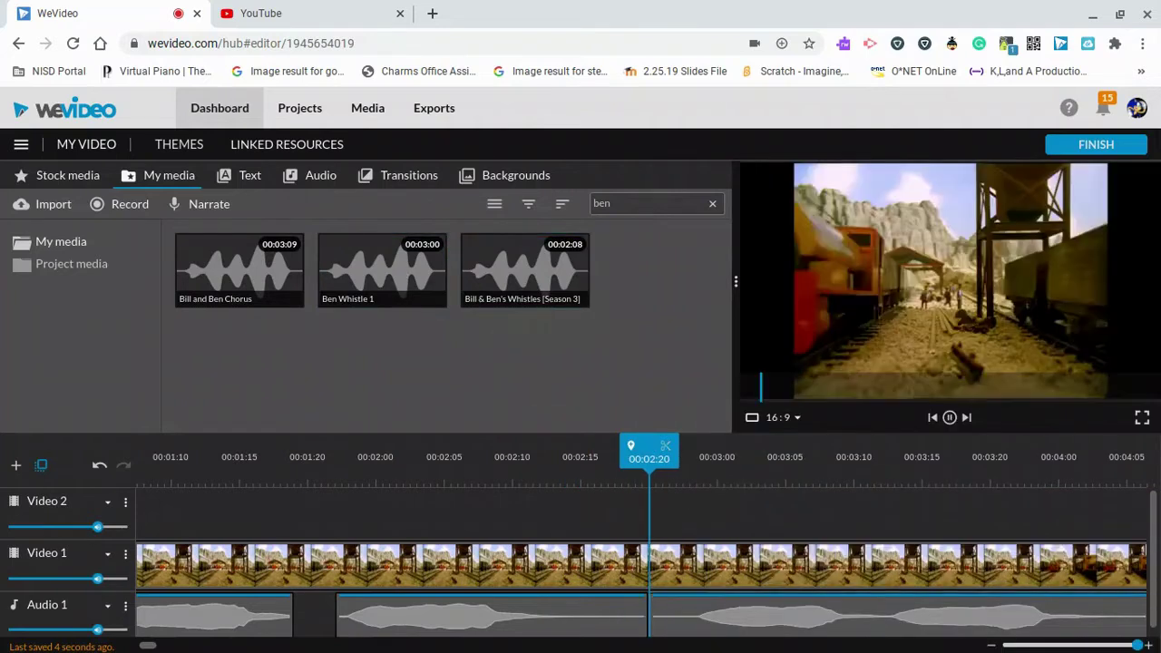
key("space")
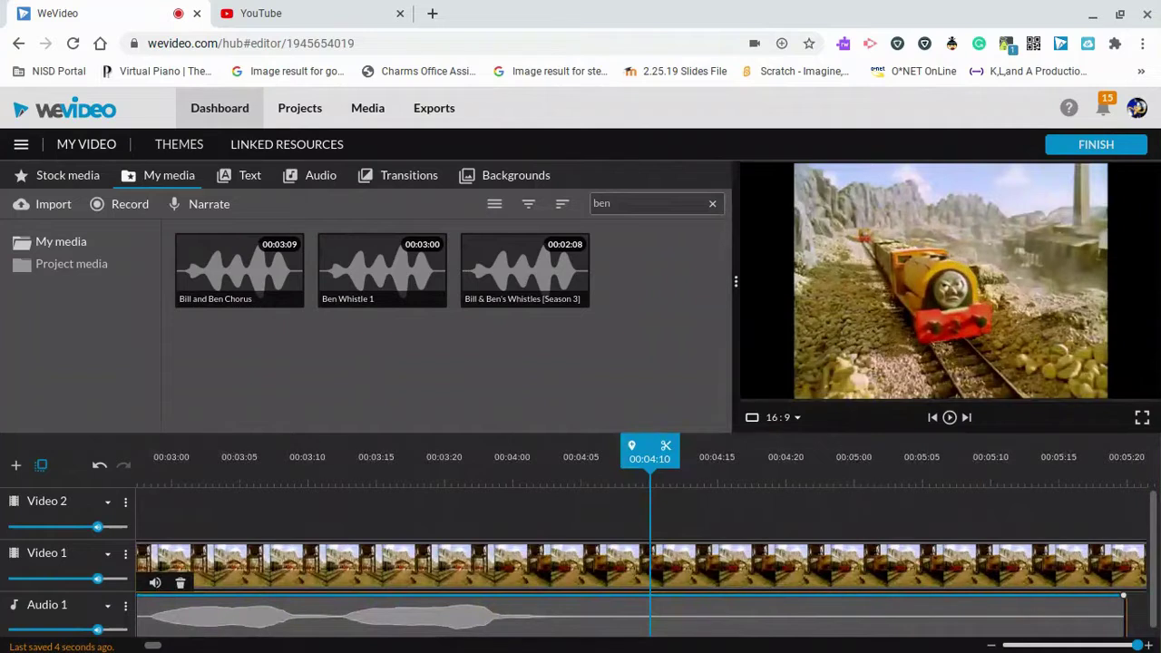
left_click(309, 468)
key("space")
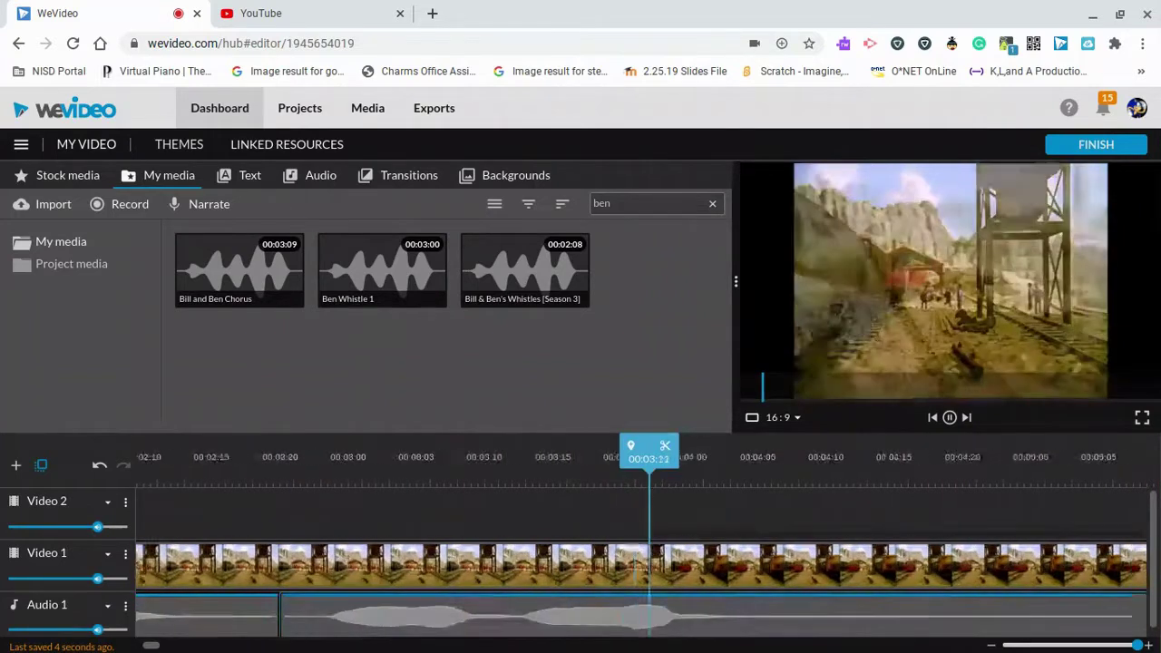
key("space")
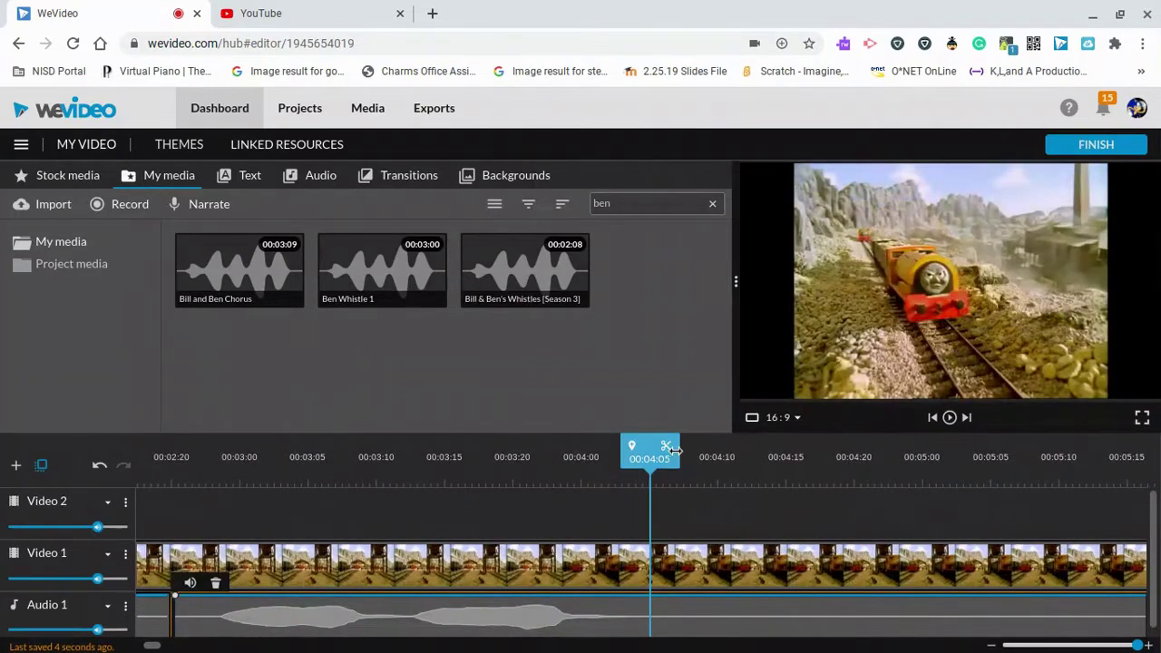
left_click(665, 628)
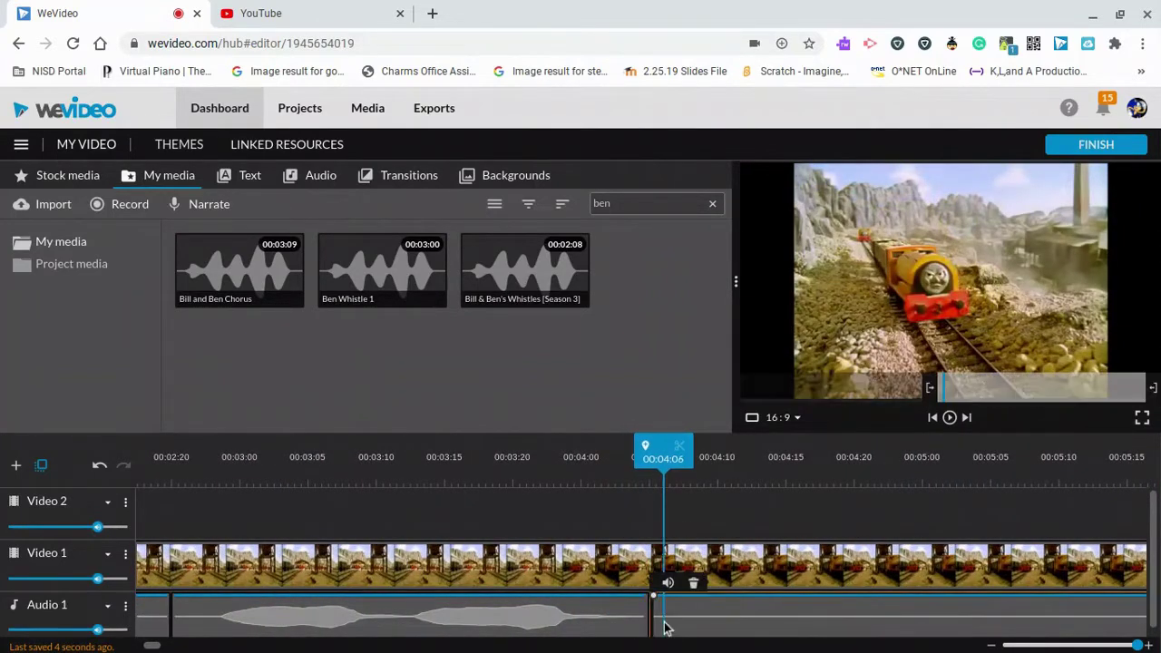
Review the video from the end of the whistle clips to the green diesel's approach, stopping at 00:27:23.
key("space")
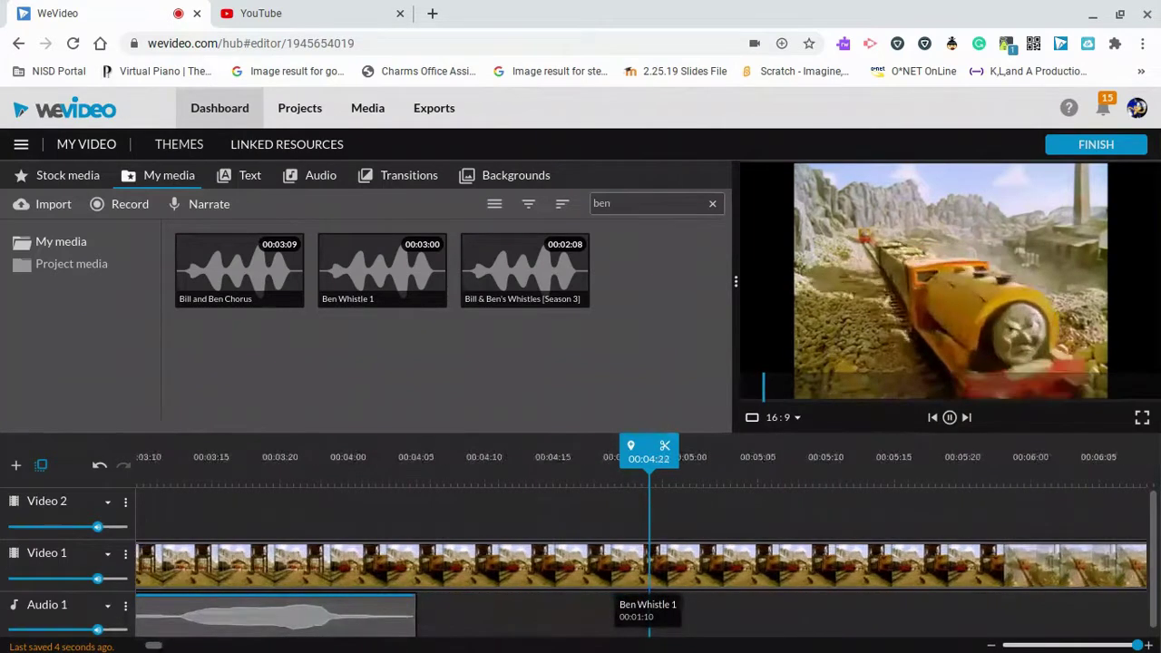
left_click(926, 463)
left_click(926, 466)
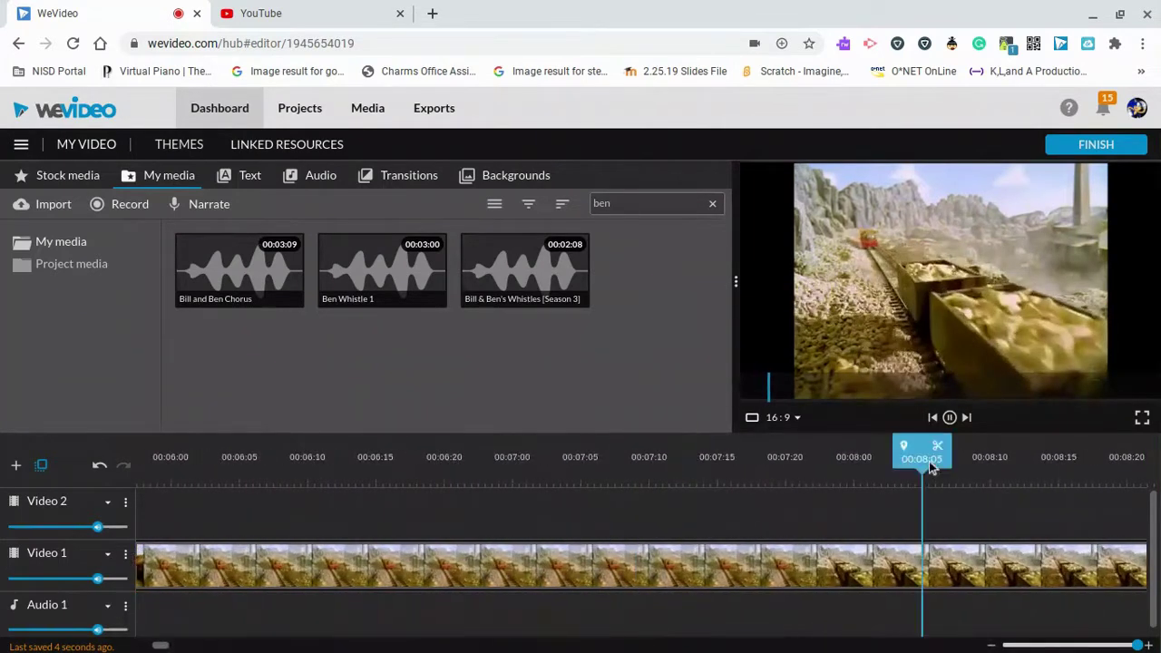
left_click(932, 466)
left_click(932, 465)
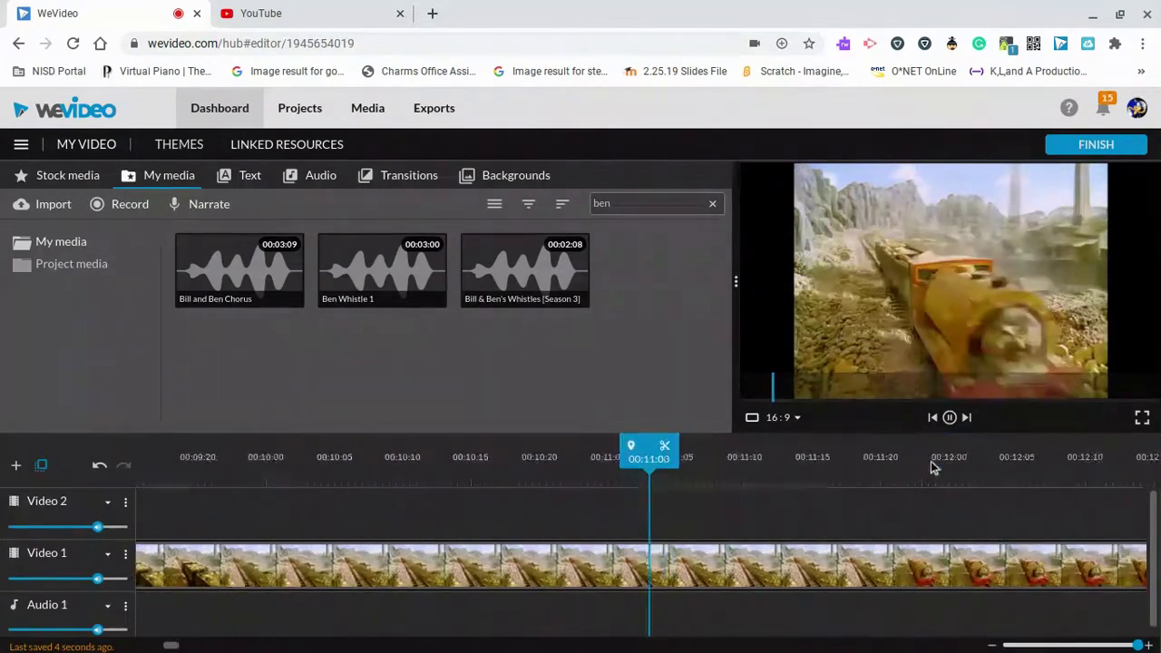
left_click(985, 464)
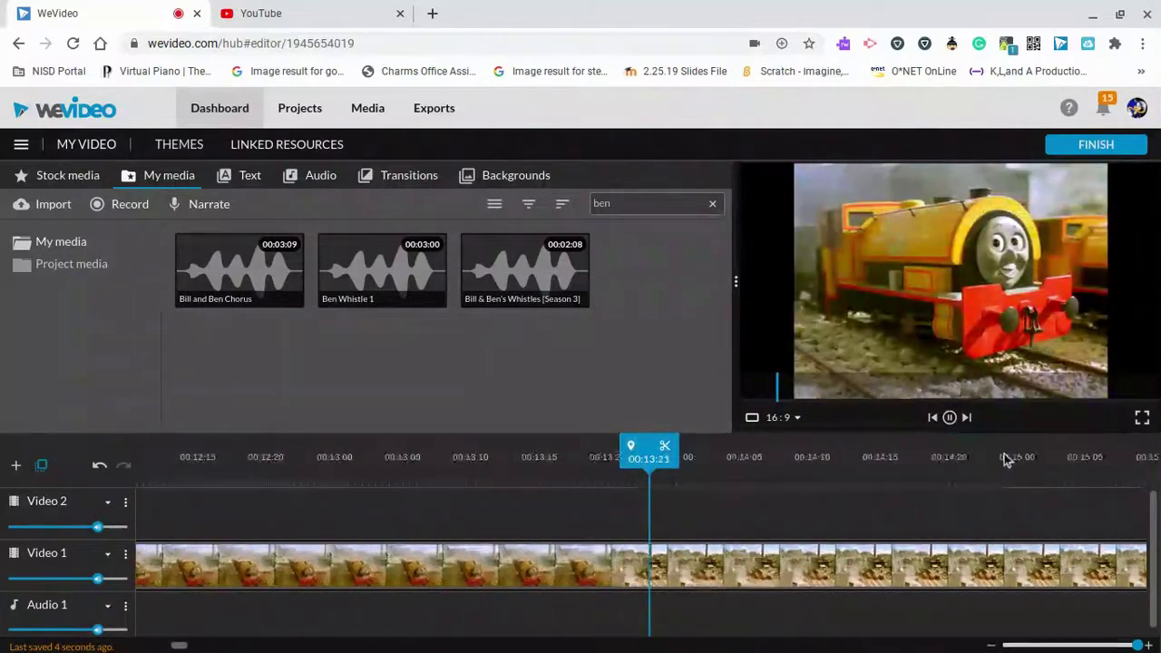
left_click(1016, 464)
left_click(1016, 466)
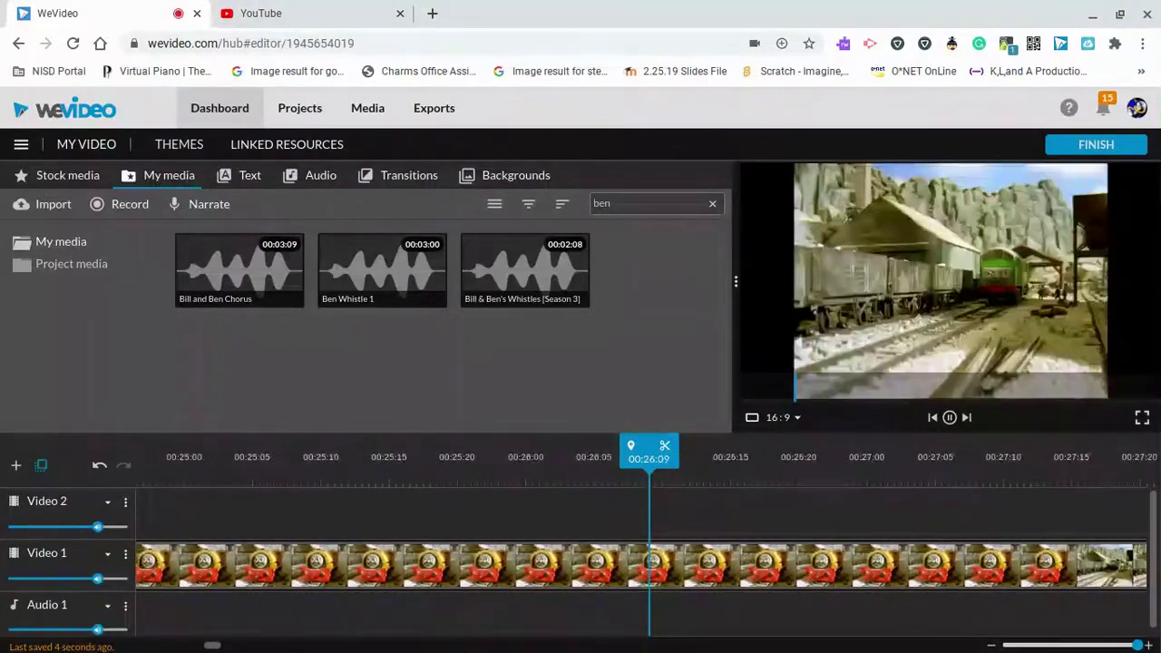
left_click(776, 255)
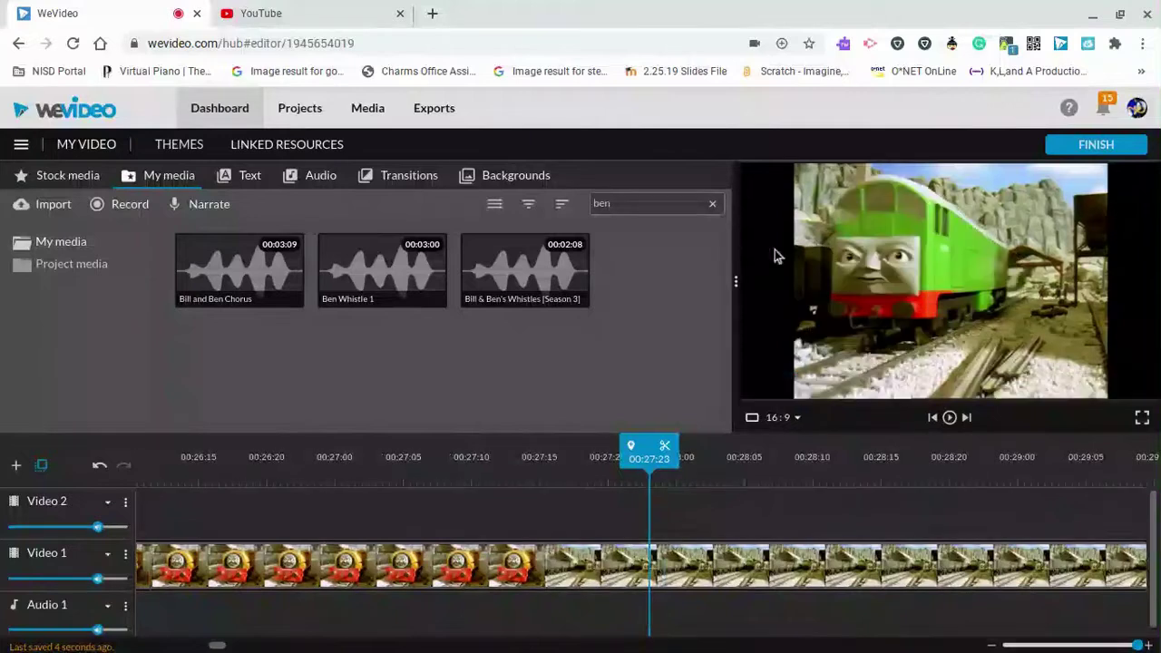
Search the media library for "boco".
left_click(605, 203)
key("BackSpace")
type("oco")
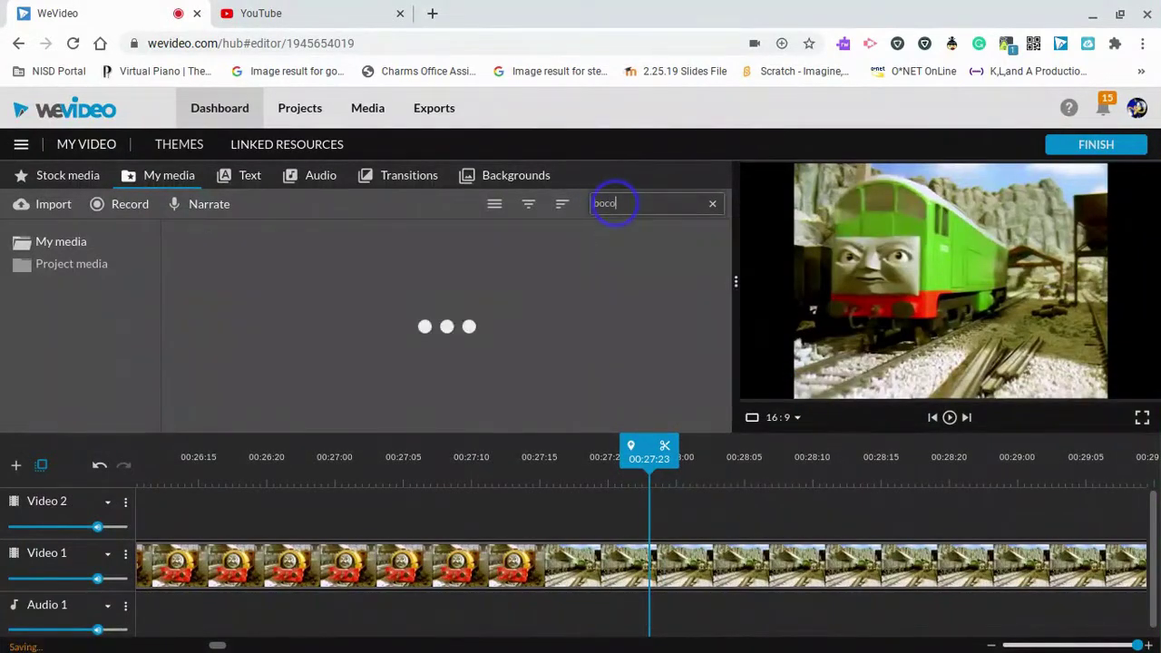
Replay the green diesel's approach and set the playhead back at 00:27:05.
left_click(406, 561)
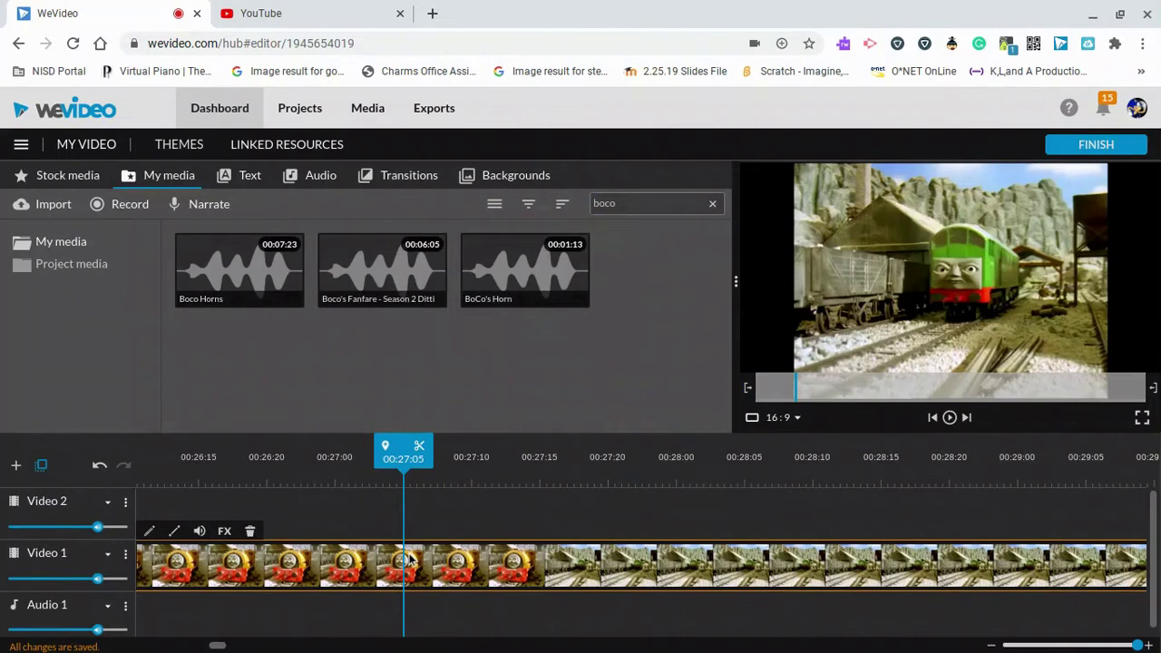
key("space")
key("space")
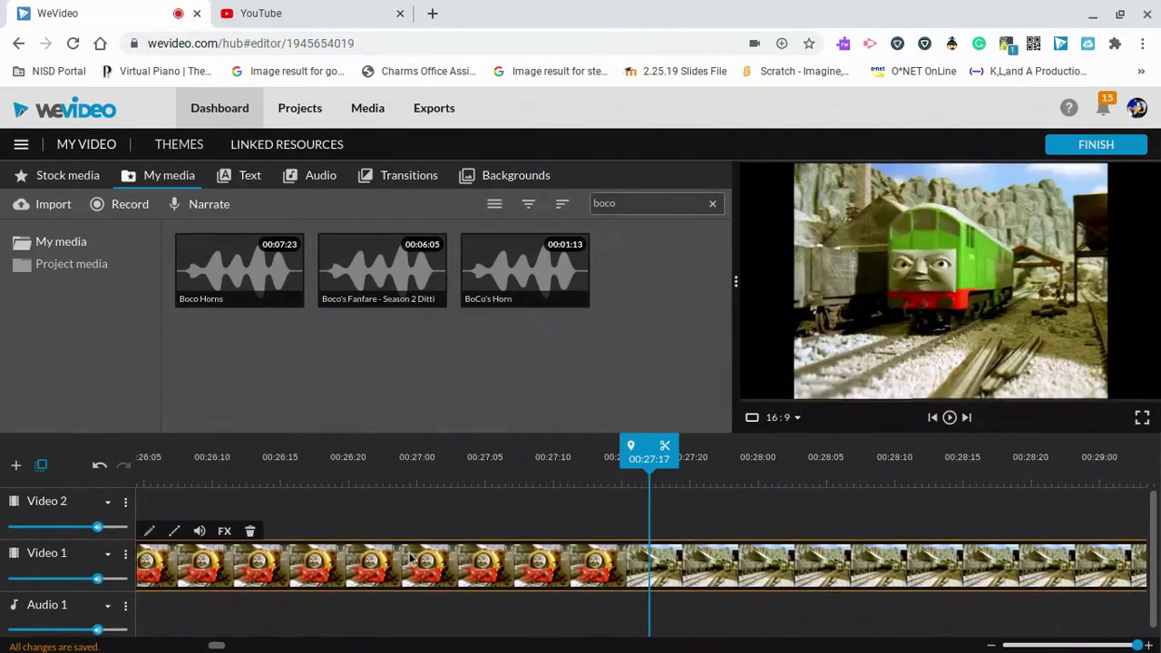
left_click(343, 461)
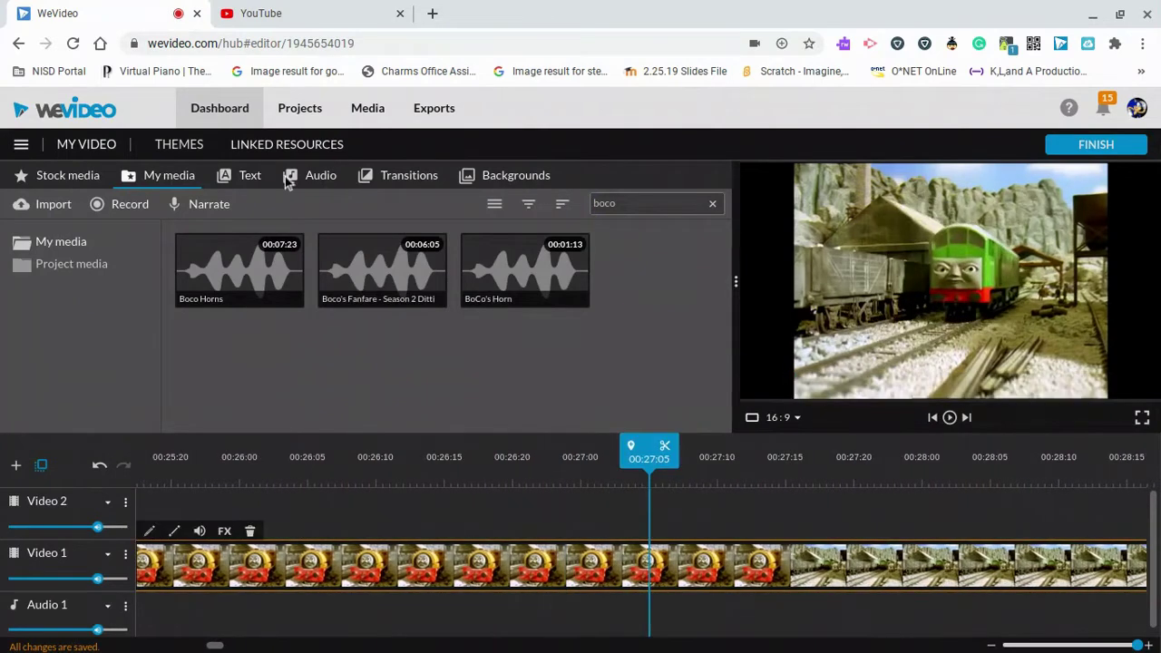
Add the Boco Horns clip to Audio 1 near the green diesel's approach, play it and keep only its last horn blast.
left_click_drag(225, 308, 164, 607)
left_click(470, 469)
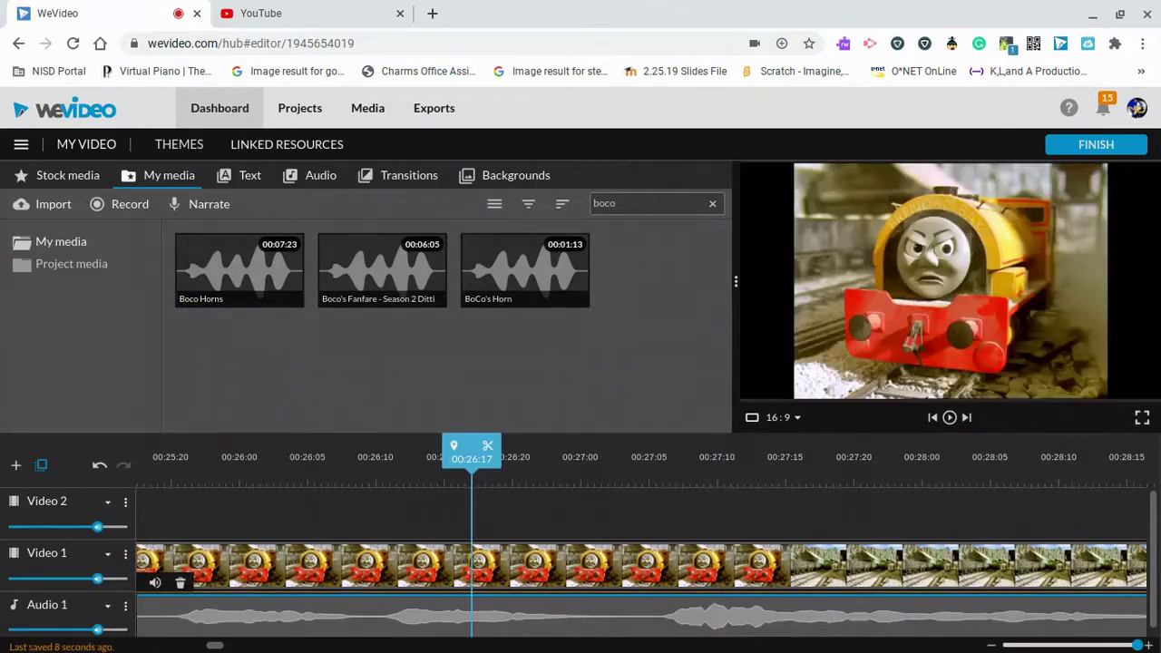
key("space")
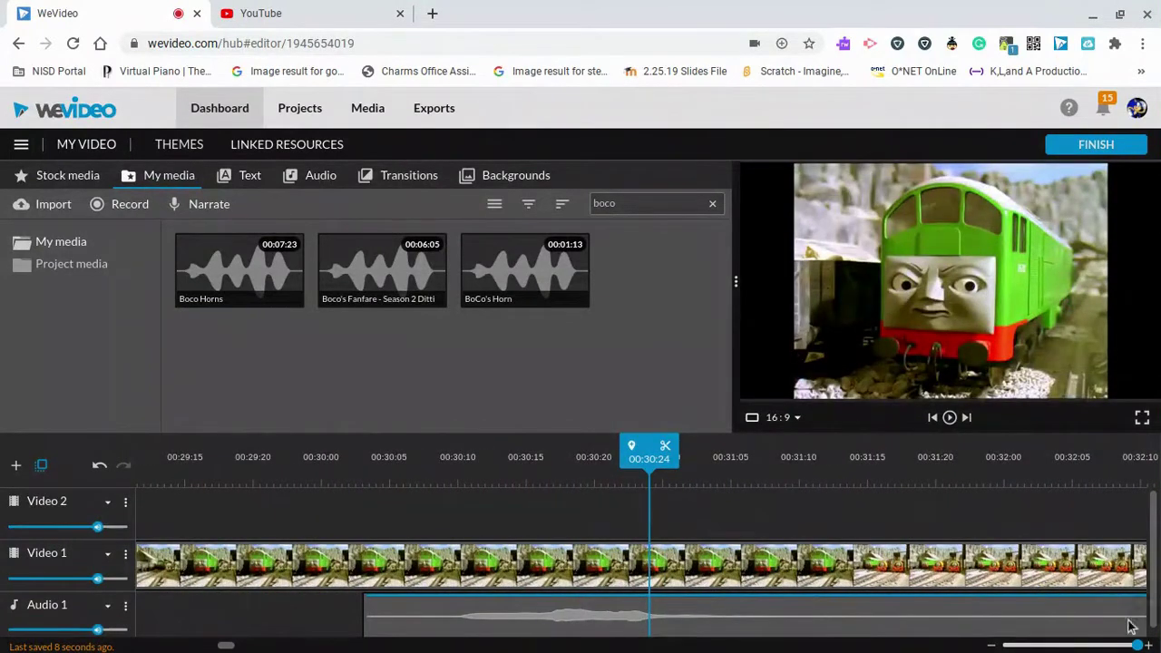
Replay the green diesel's approach, move the horn clip to start at about 00:26:19 and play it back.
left_click_drag(1118, 646, 1017, 646)
left_click(224, 583)
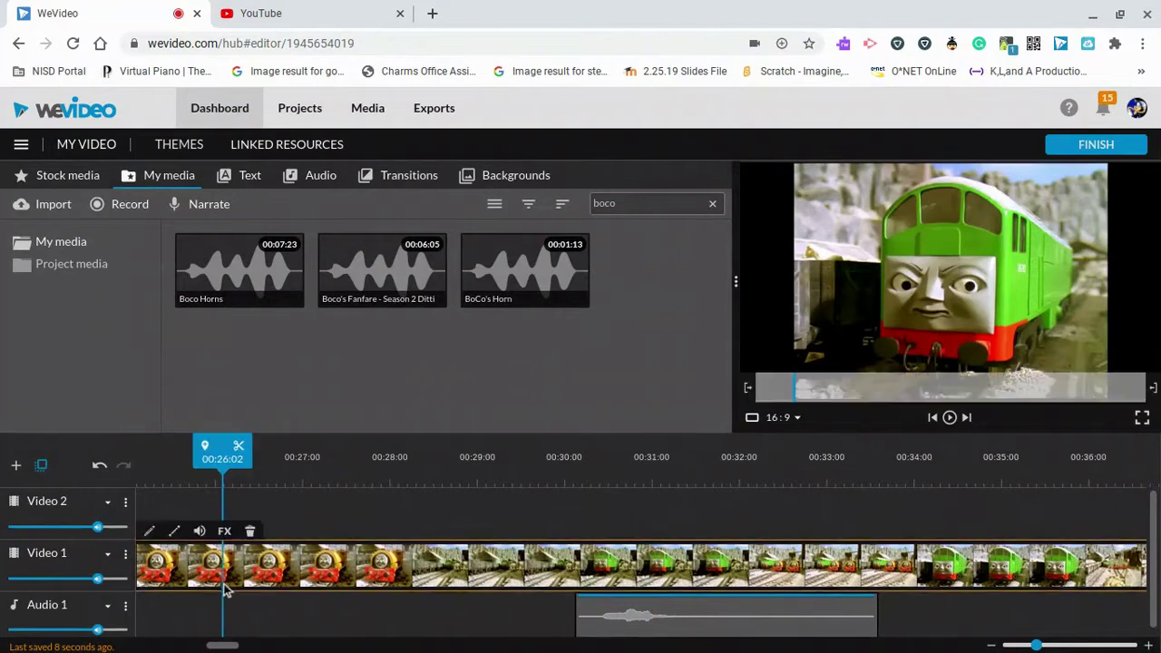
key("space")
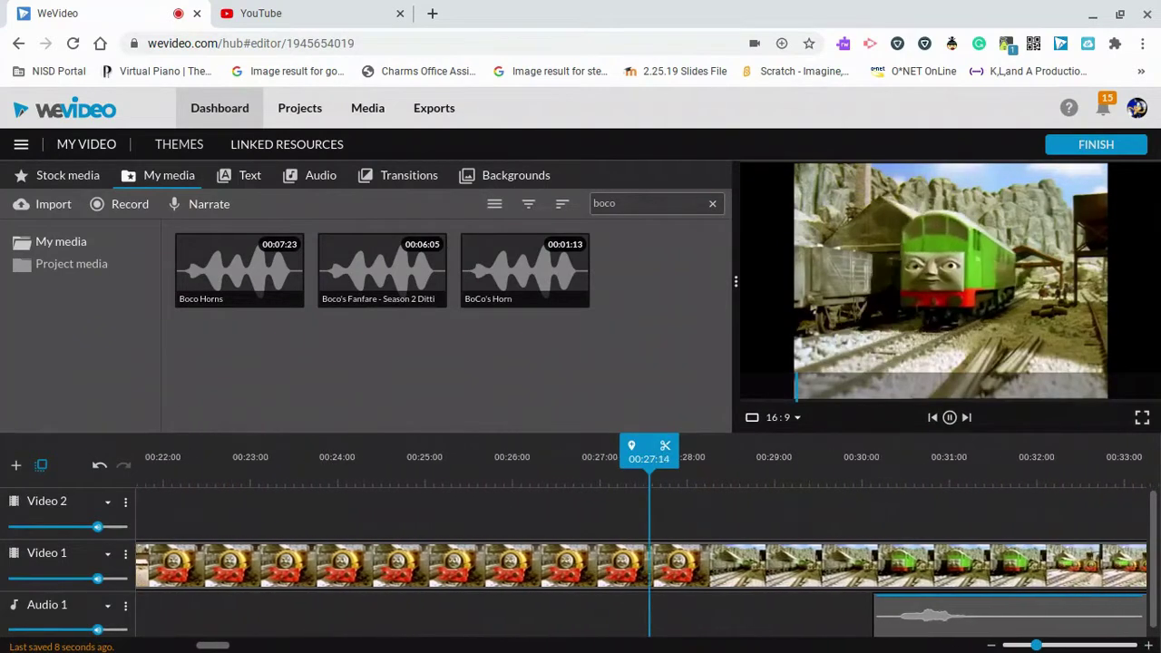
key("space")
left_click_drag(851, 626, 649, 592)
left_click_drag(903, 601, 588, 599)
key("space")
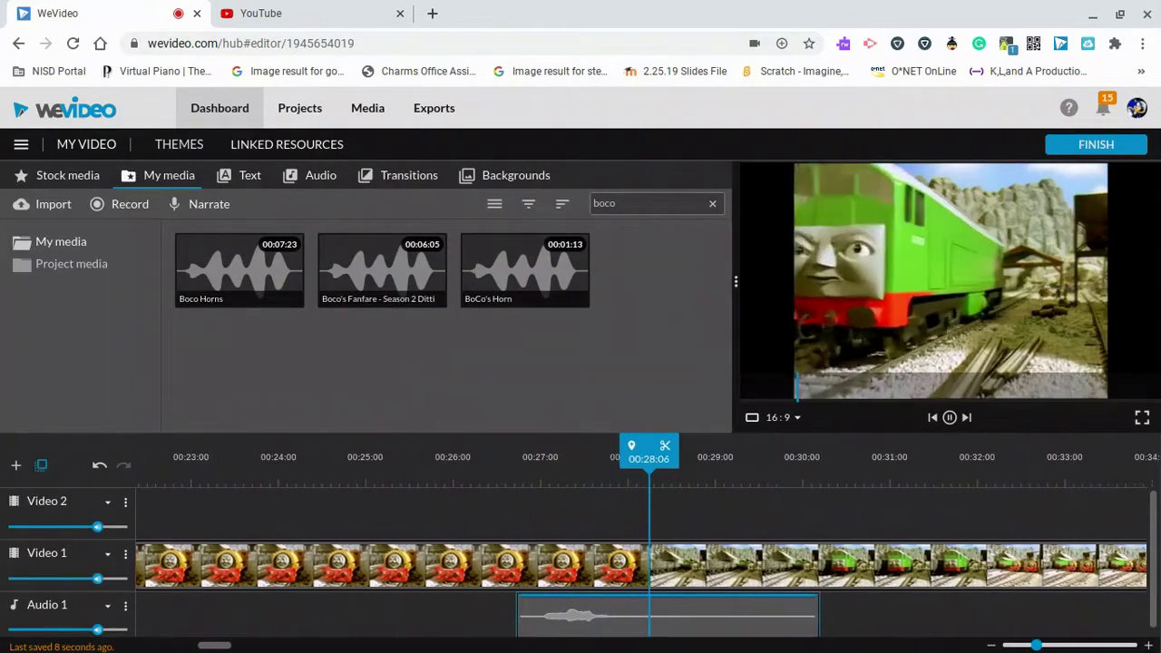
key("space")
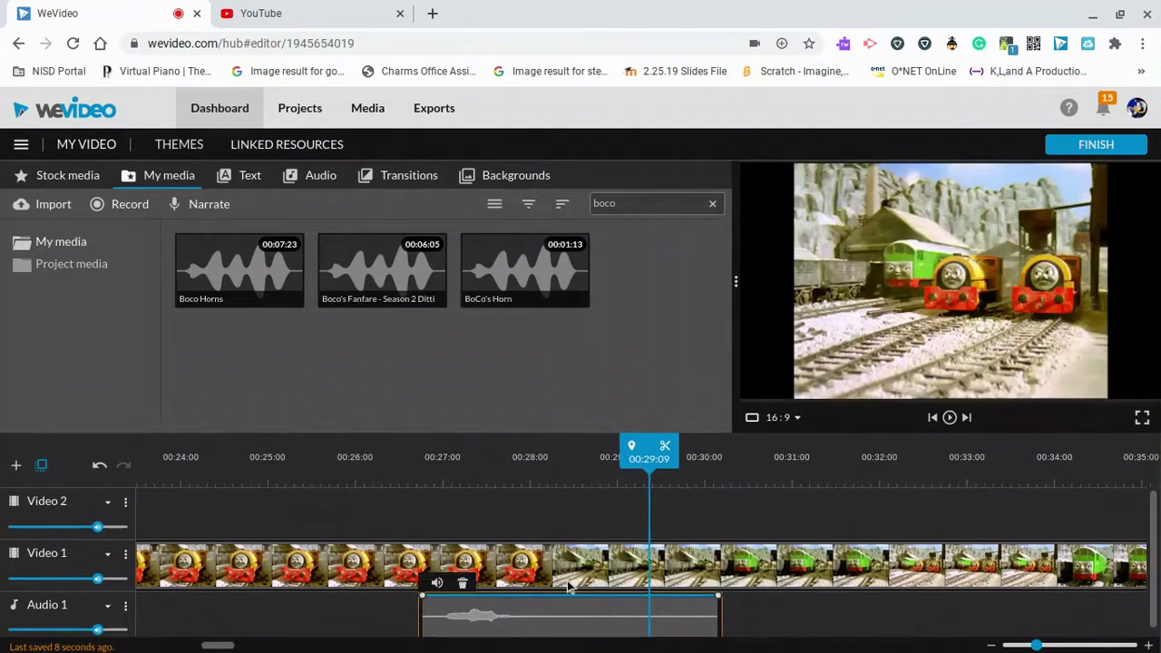
Replay the horn against the scene and move its clip to start at about 00:29:02.
left_click(281, 470)
key("space")
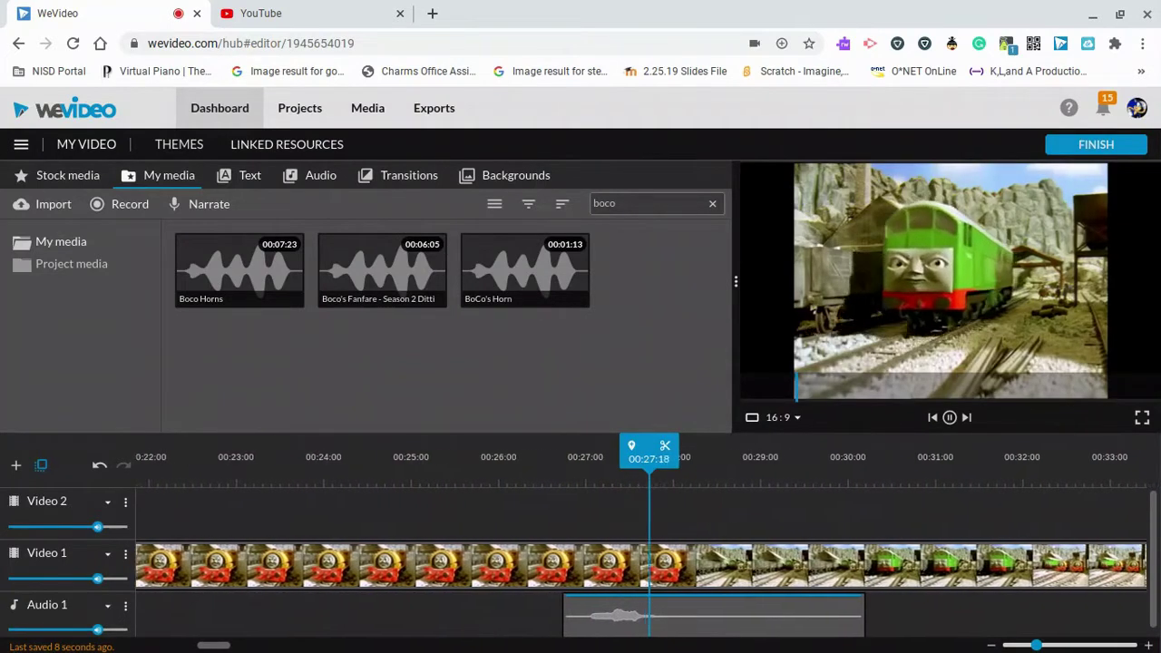
key("space")
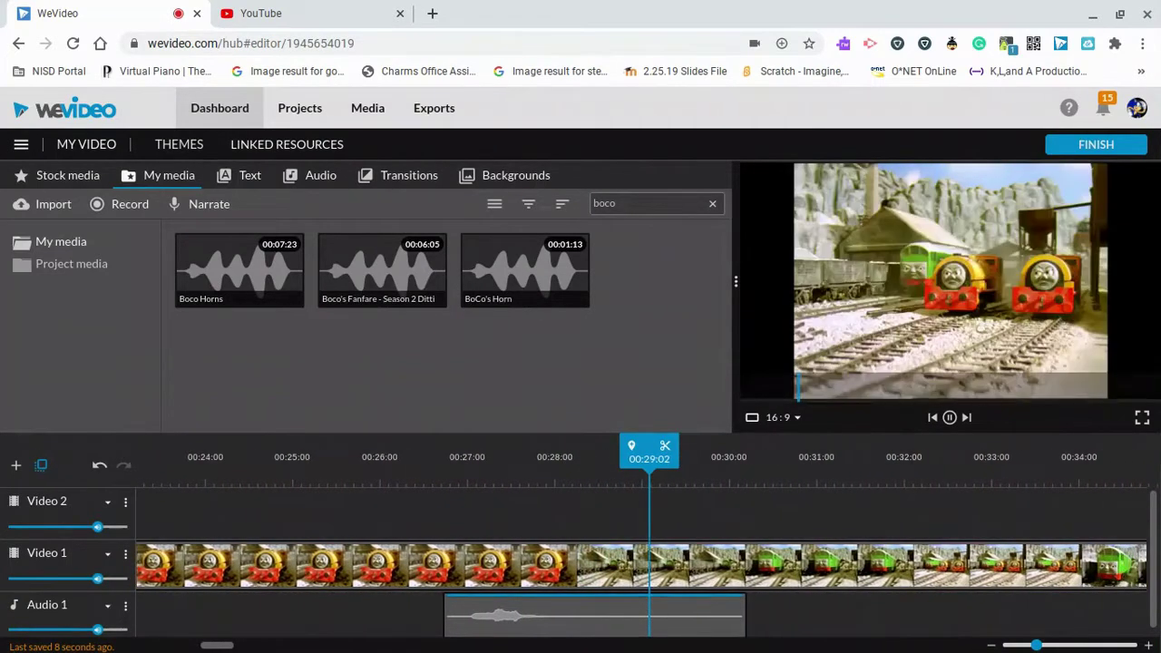
key("space")
key("space")
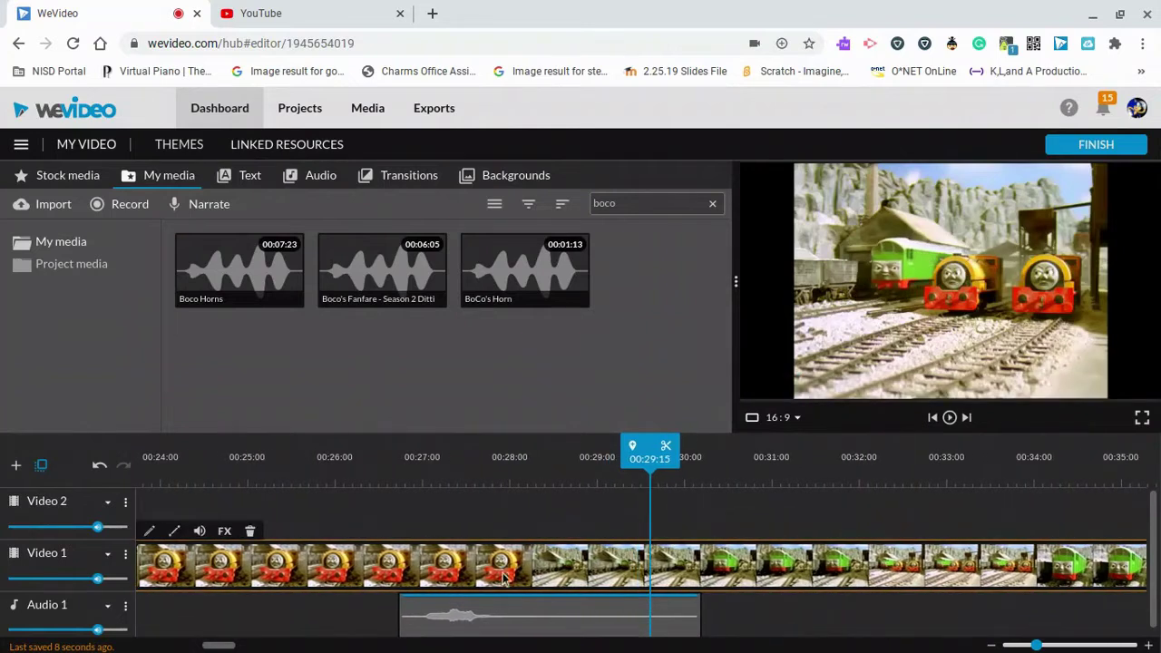
left_click_drag(491, 610, 700, 608)
left_click(524, 610)
key("space")
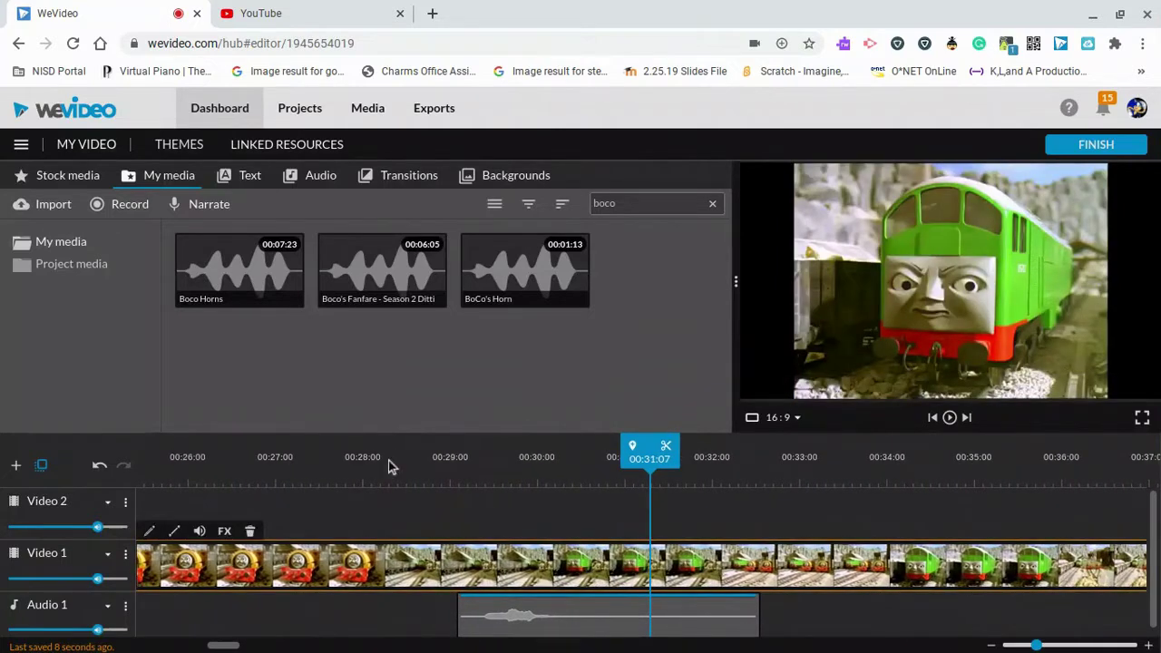
Replay the scene from about 00:28:07 and fine-tune the horn clip's position.
left_click(389, 466)
key("space")
key("space")
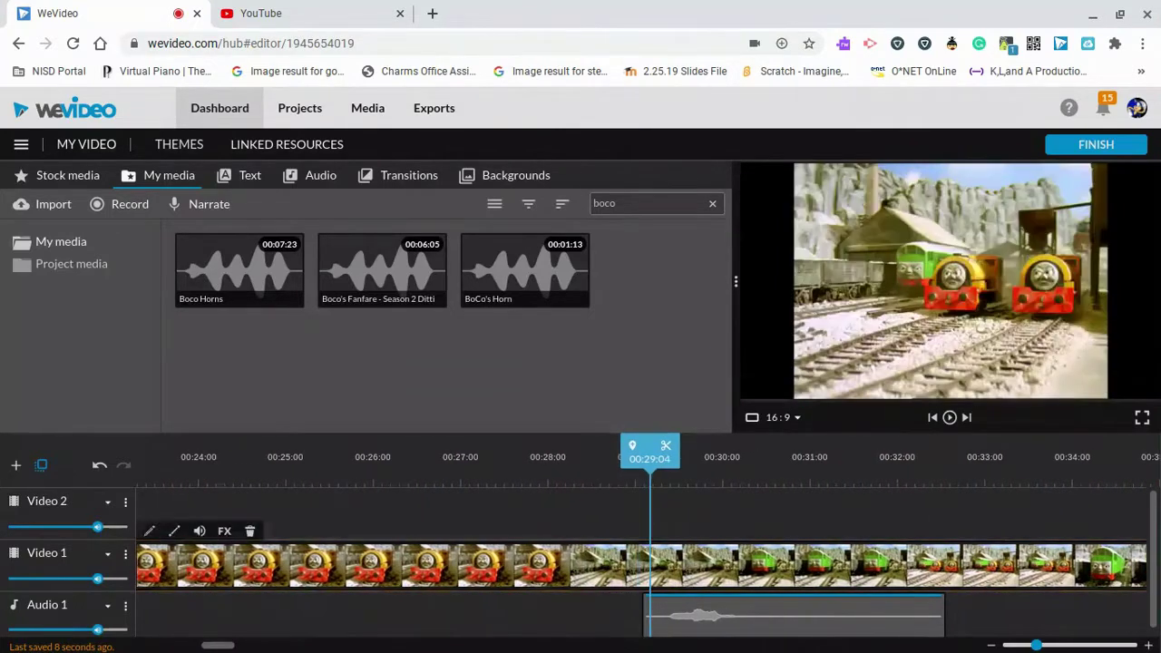
mouse_move(690, 612)
left_mouse_down()
mouse_move(668, 611)
mouse_move(693, 615)
left_mouse_up()
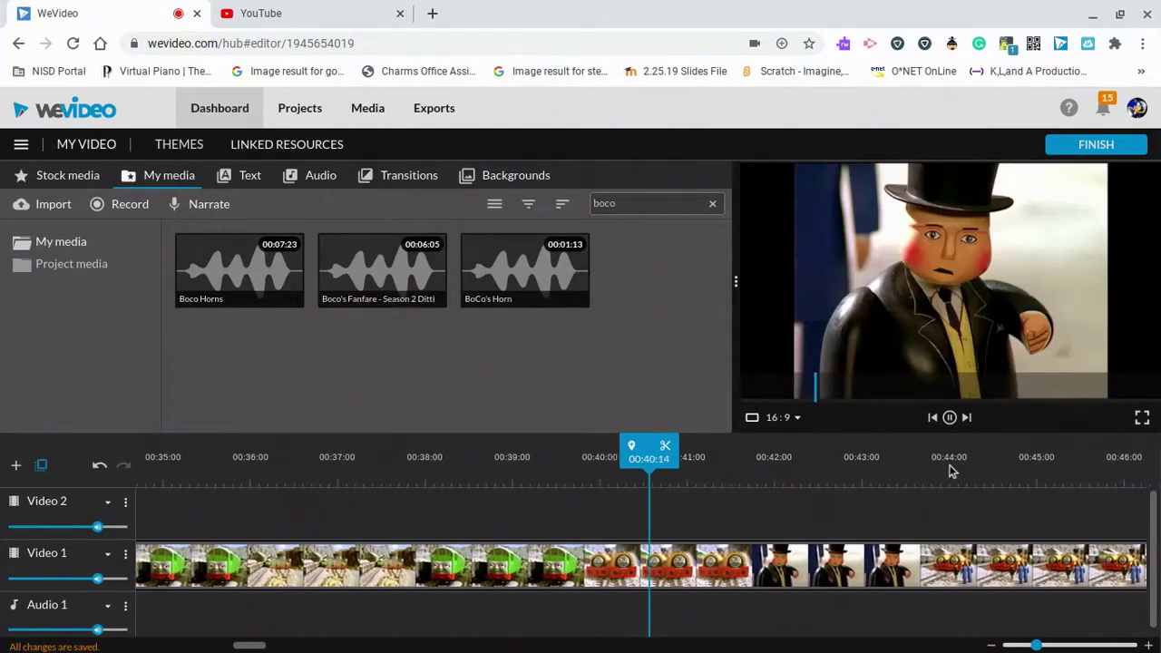
Review the video from 00:40:14 to the green diesel's passage around 01:31:03, skipping ahead where needed.
key("space")
left_click(947, 460)
key("space")
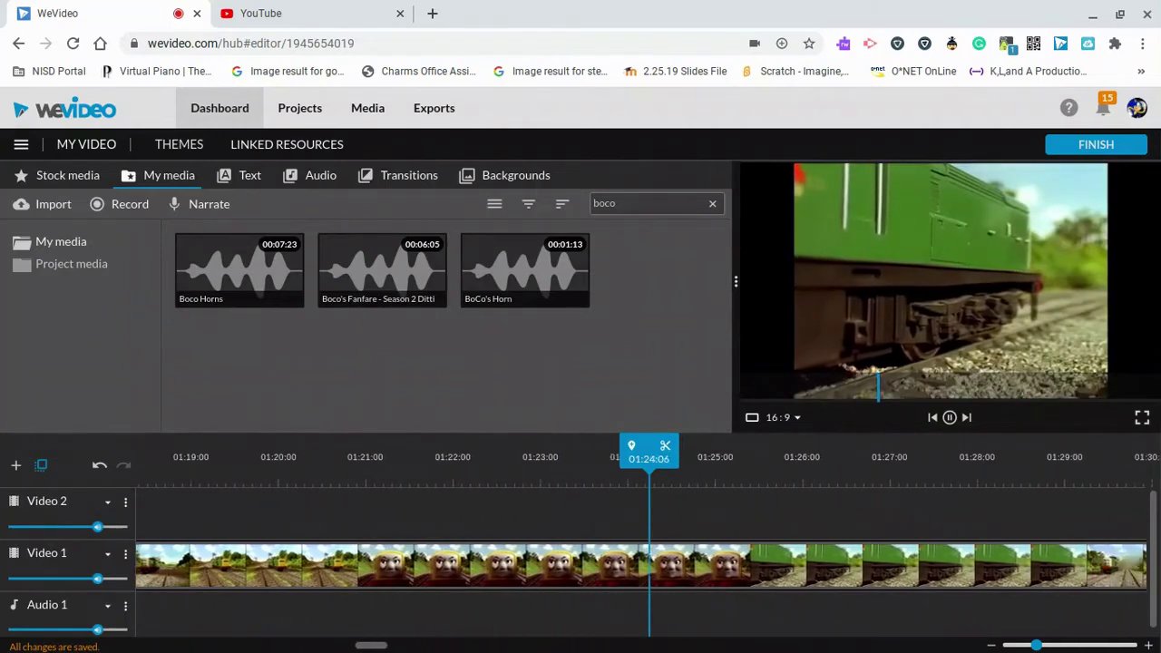
left_click(952, 468)
key("space")
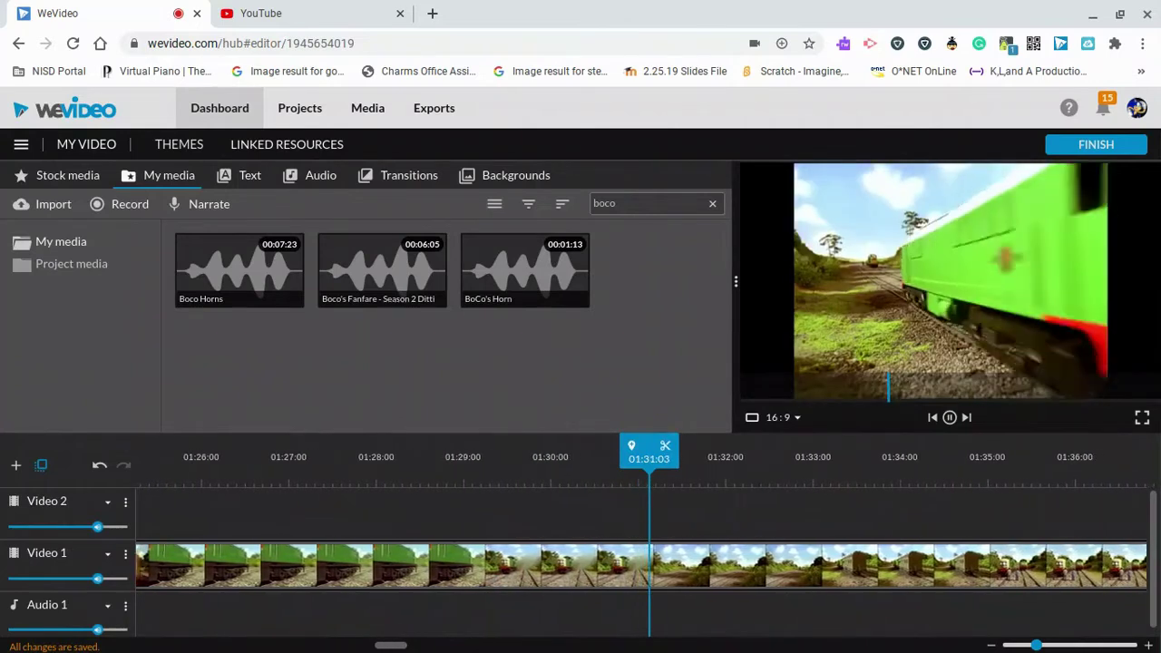
key("space")
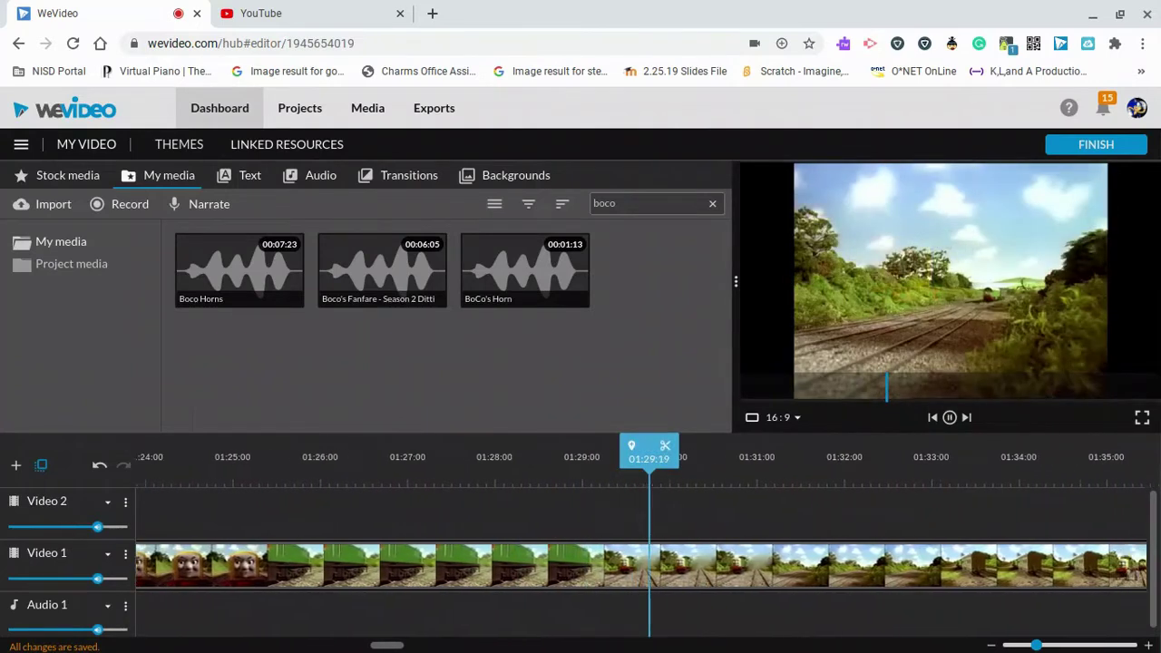
Replay the diesel scene from around 01:25:13 and stop at 01:27:00.
left_click_drag(513, 241, 213, 611)
key("space")
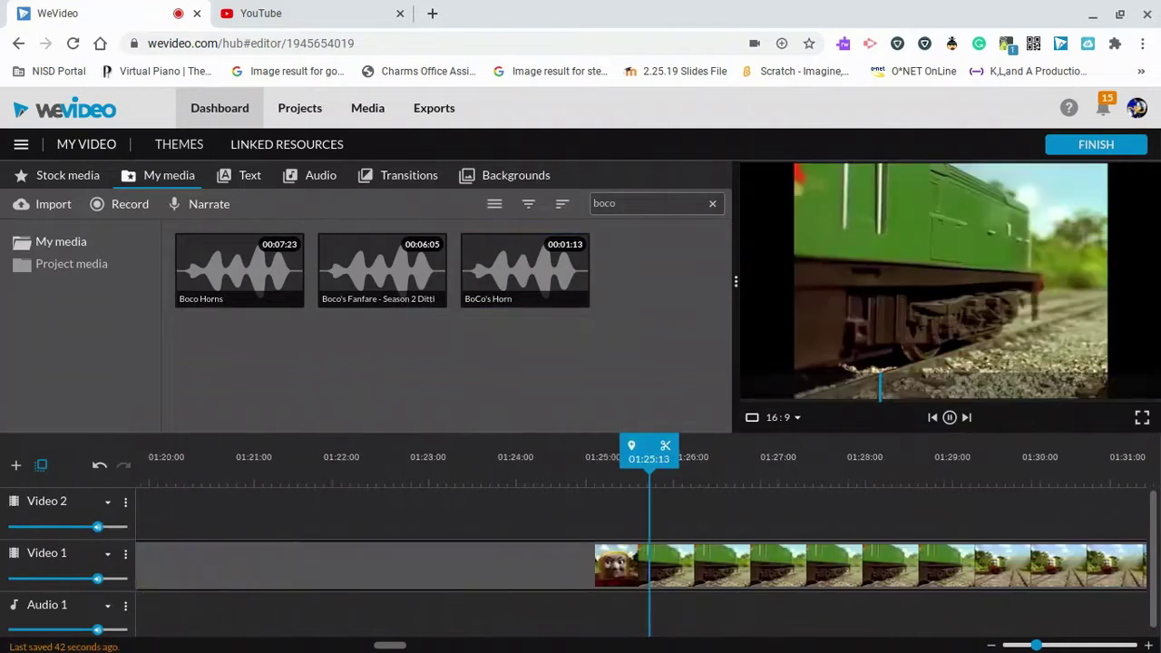
key("space")
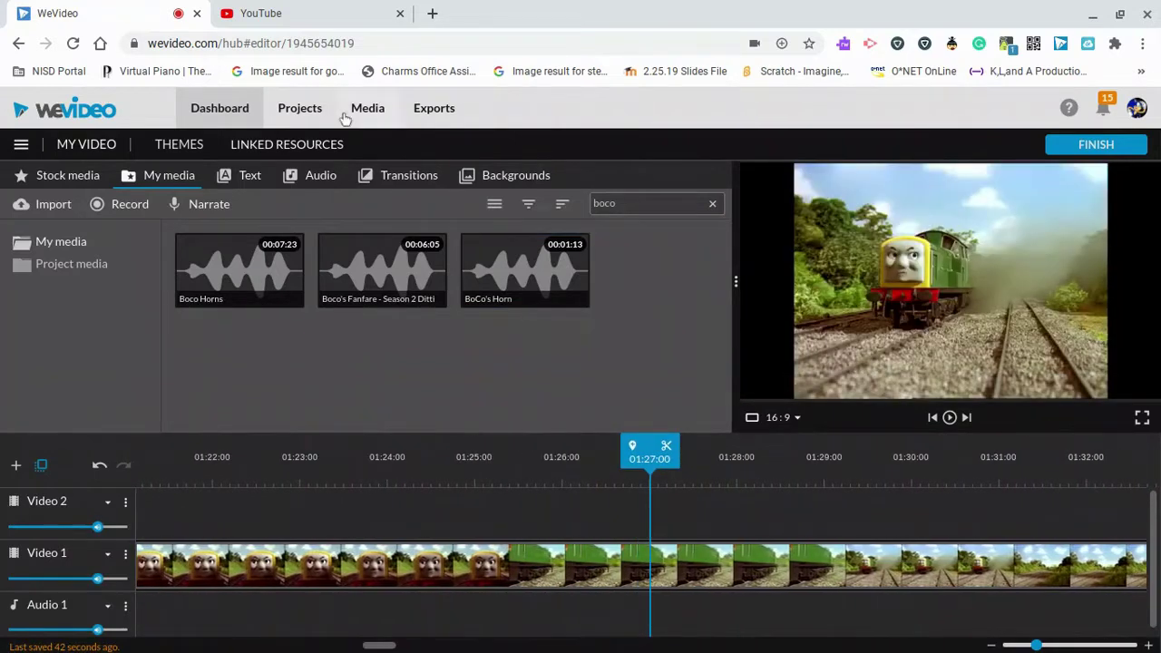
Add Boco Horns to Audio 1 at 01:22:11, split it at 01:26:21 and keep only the last horn blast.
left_click_drag(219, 297, 280, 608)
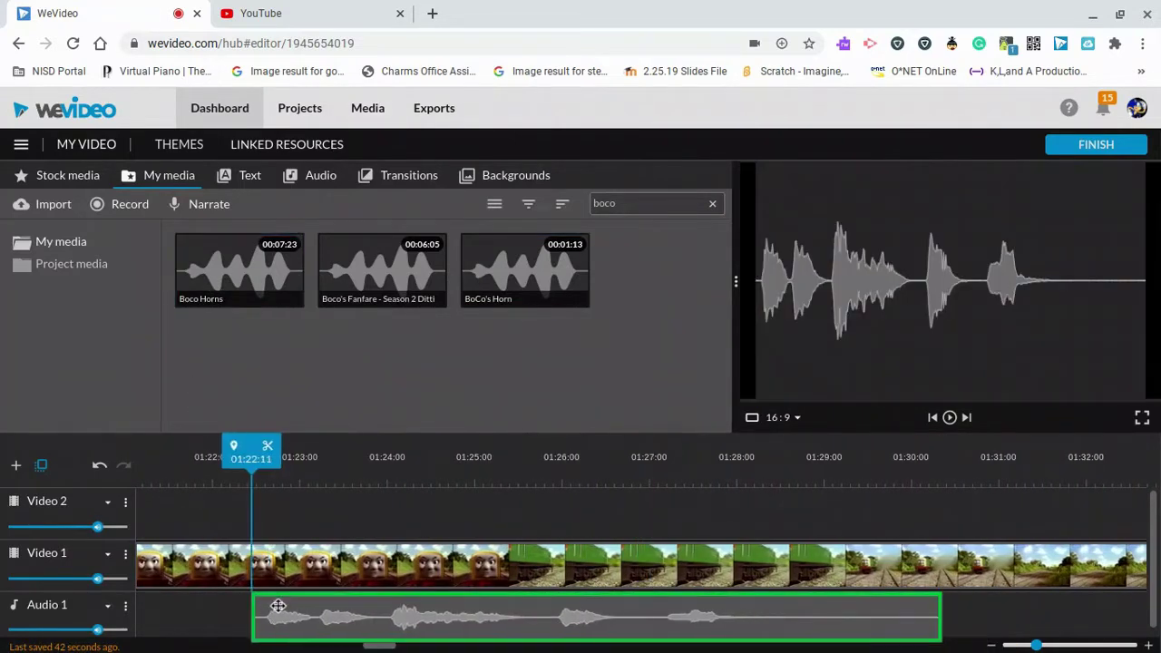
left_click(278, 606)
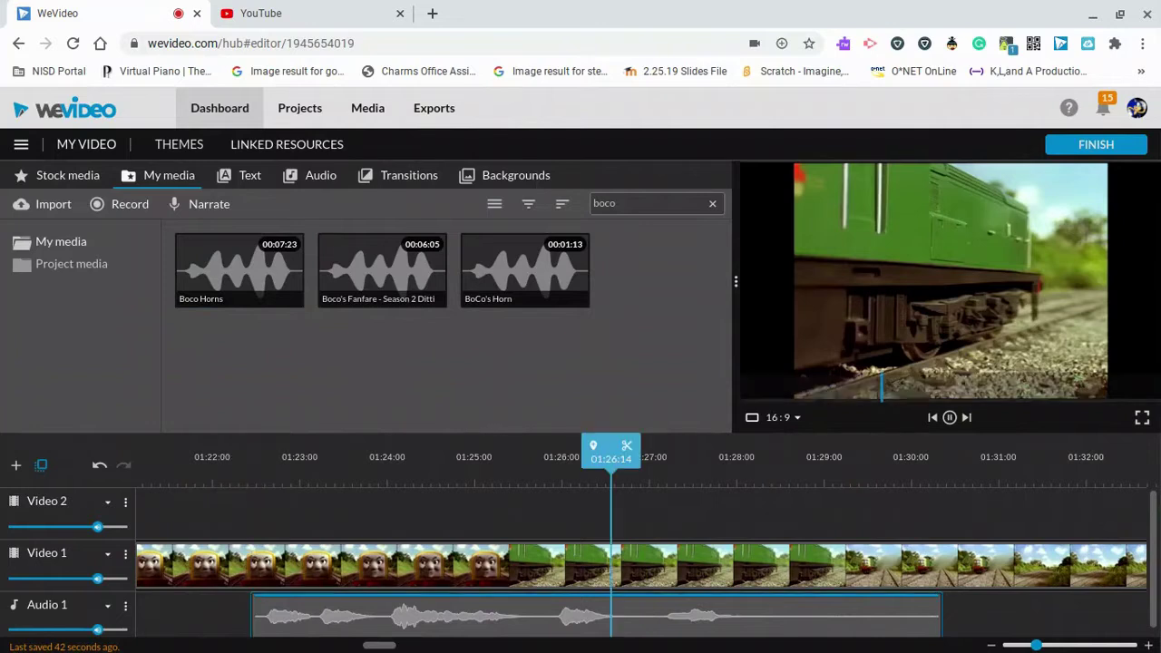
left_click(575, 472)
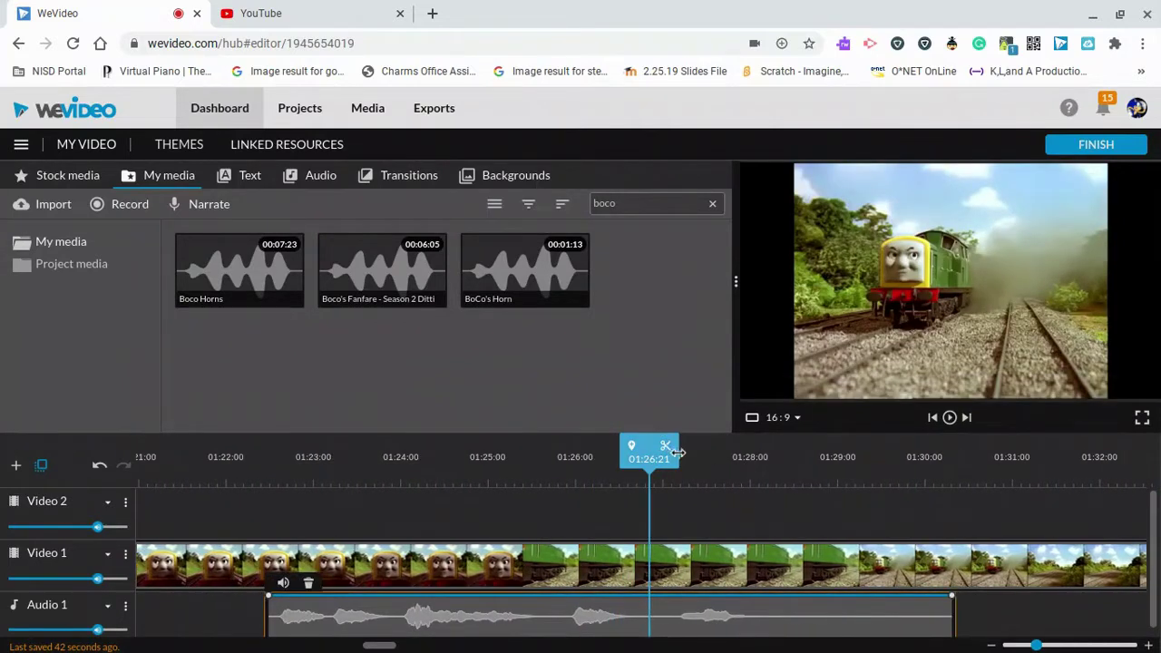
left_click(666, 447)
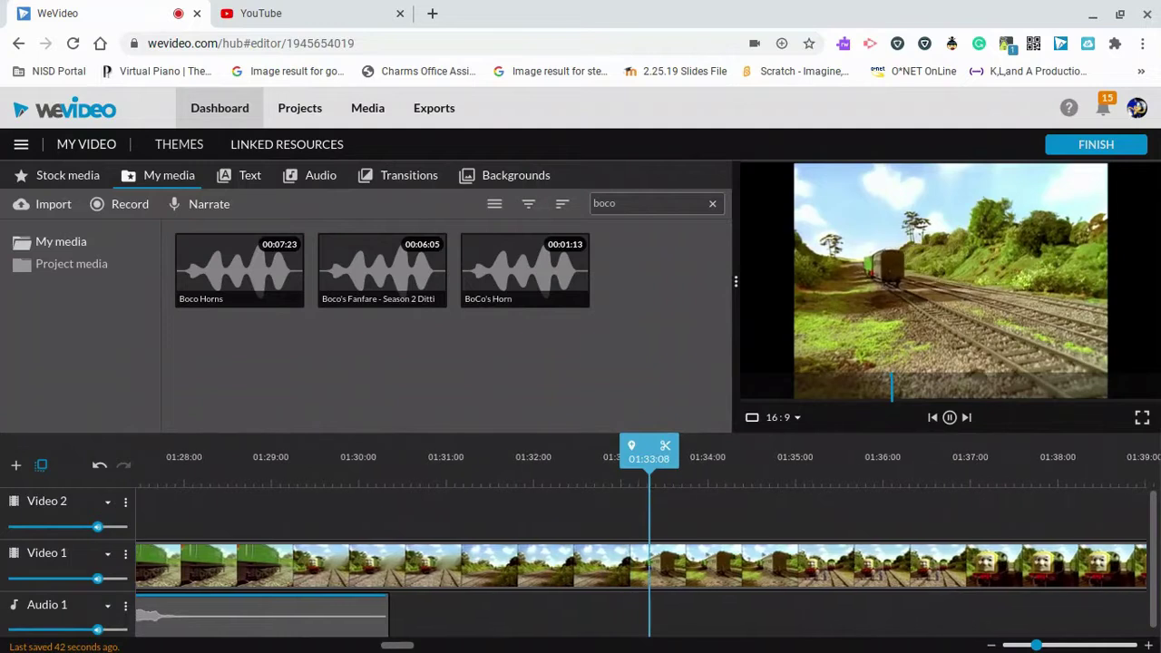
Move the trimmed horn clip to where BoCo pulls up beside the other diesel, starting at about 01:34:03.
key("space")
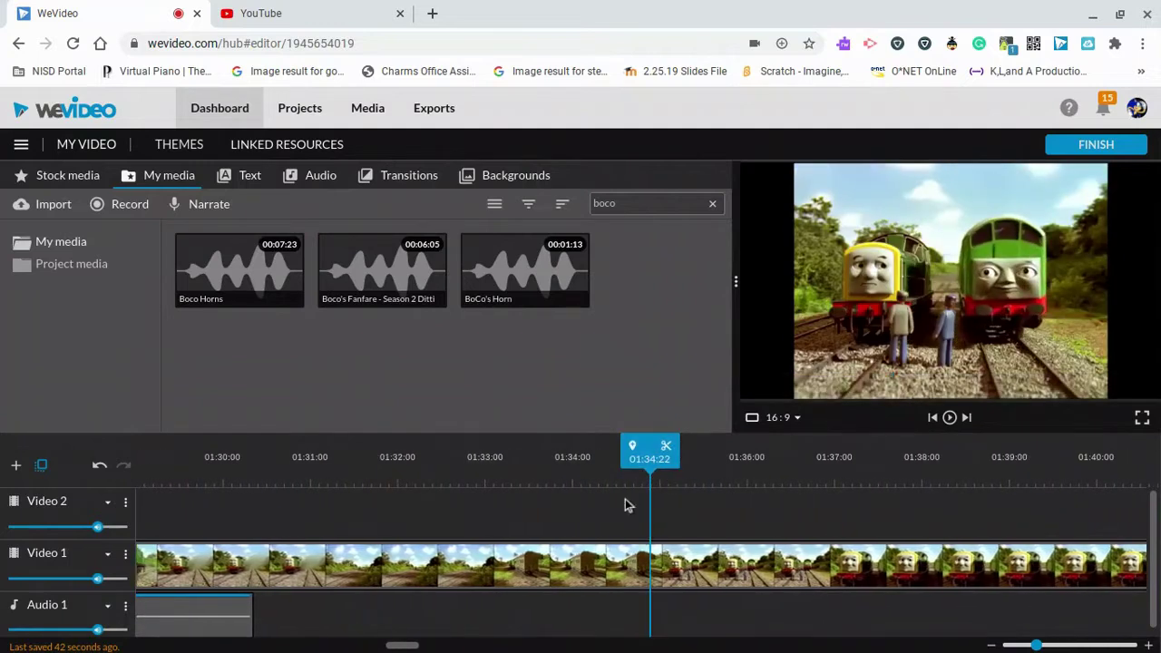
left_click_drag(189, 624, 672, 624)
left_click(262, 569)
key("space")
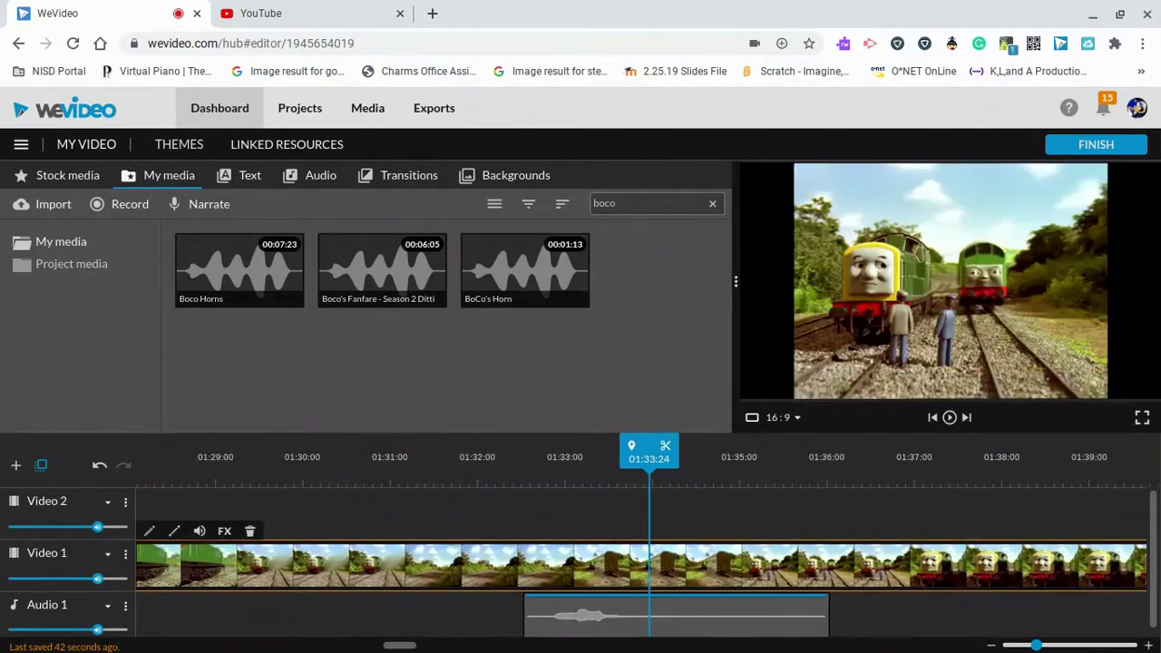
left_click_drag(630, 619, 739, 615)
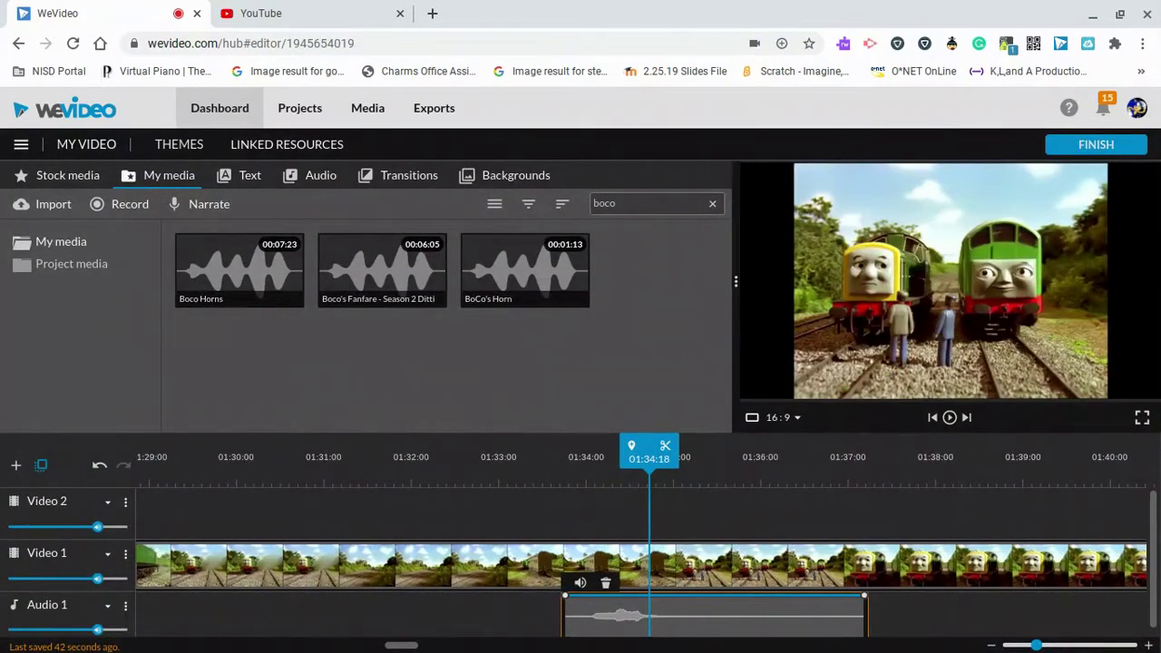
left_click_drag(582, 633, 612, 615)
key("space")
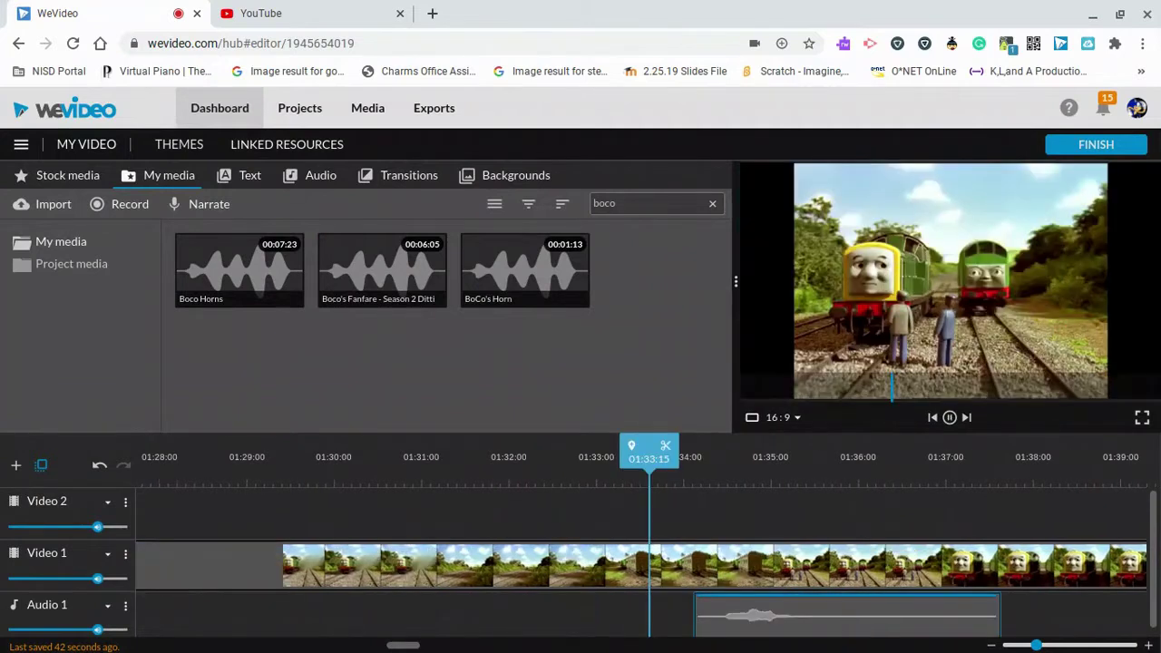
Replay BoCo's arrival from 01:33:12 and nudge the horn clip slightly later.
key("space")
left_click(503, 465)
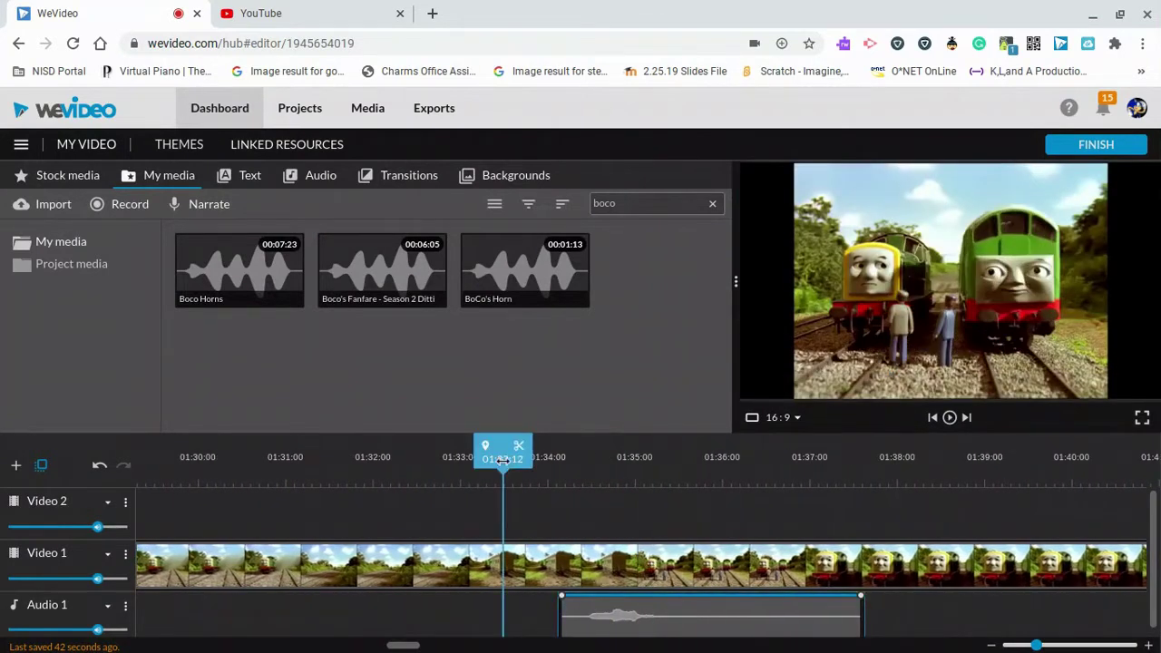
key("space")
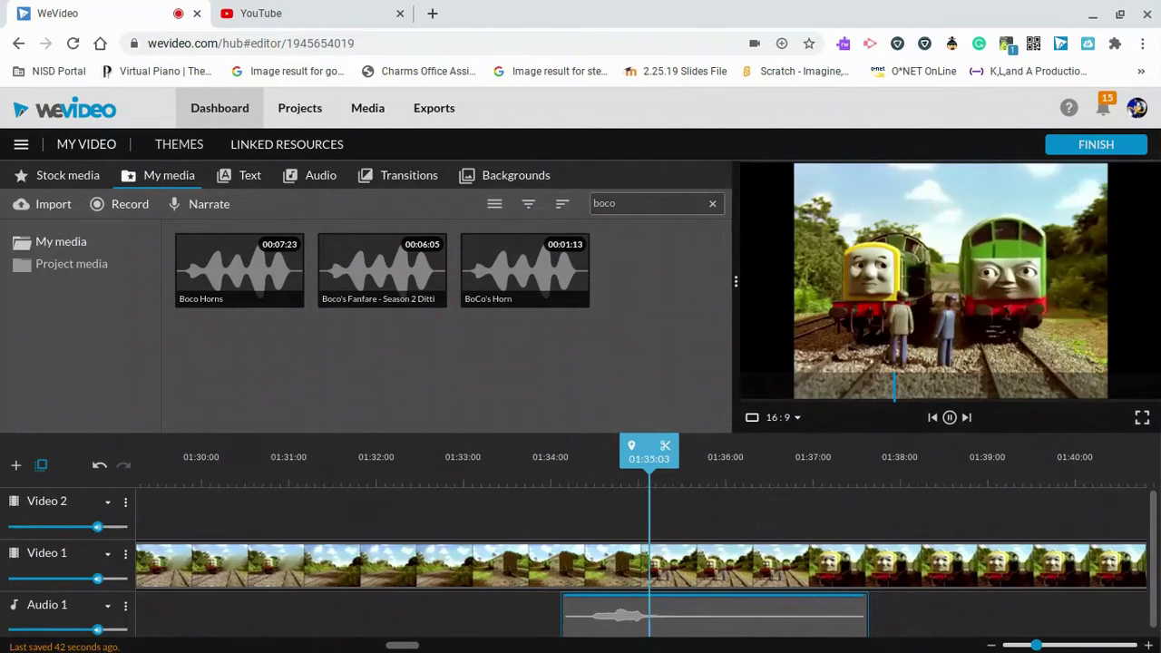
key("space")
left_click_drag(655, 632, 668, 625)
Review the video onward to the green and blue tank engines' scene, stopping at 01:48:23.
key("space")
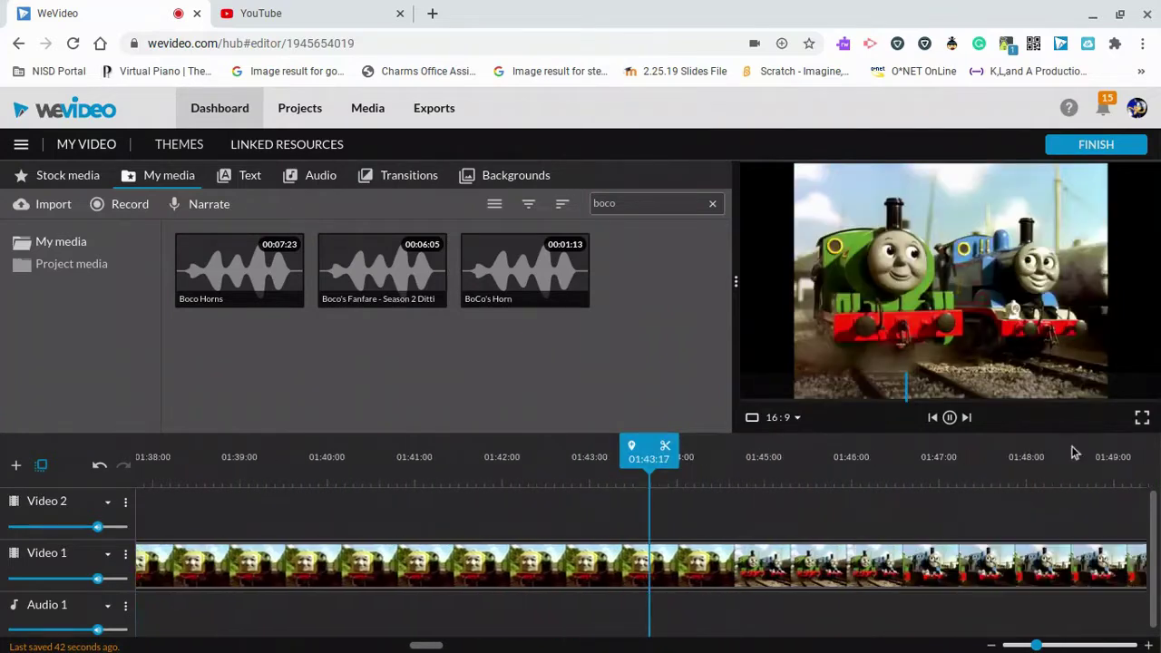
key("space")
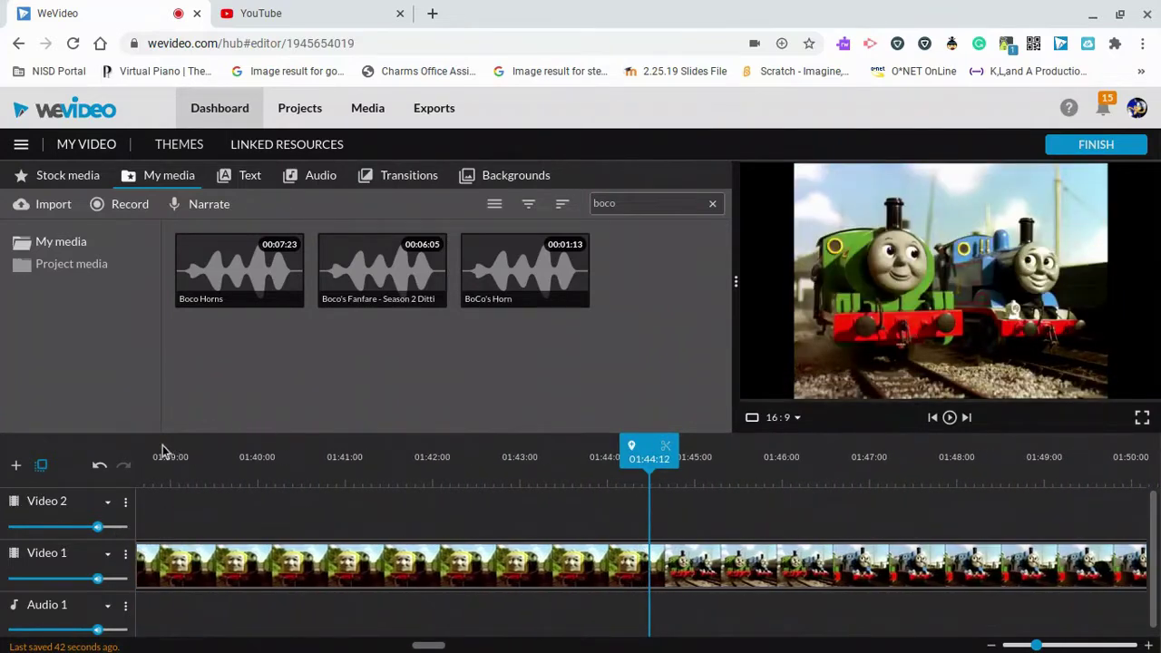
key("space")
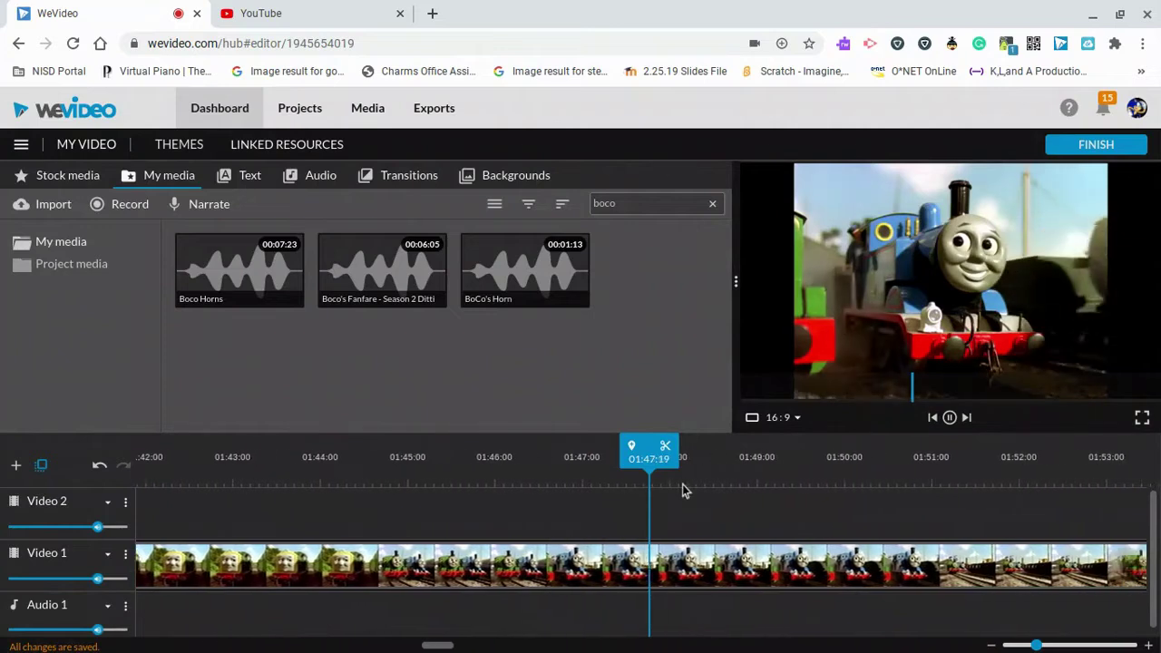
key("space")
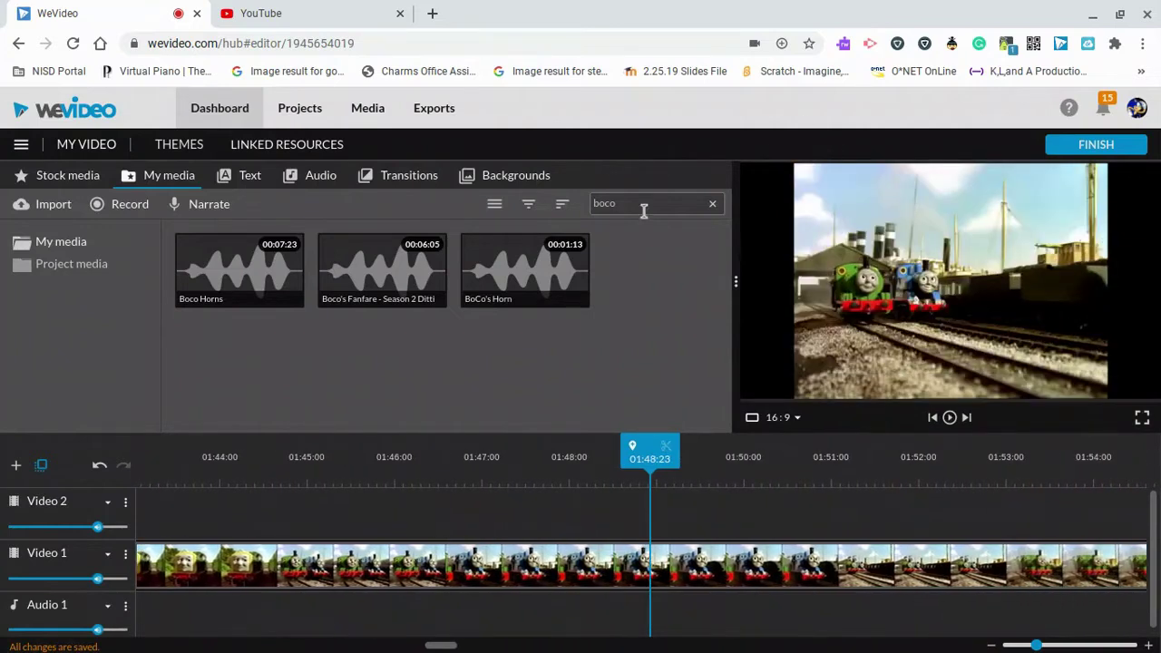
Search the media library for "percy" and browse to the Percy whistle clips.
type("per")
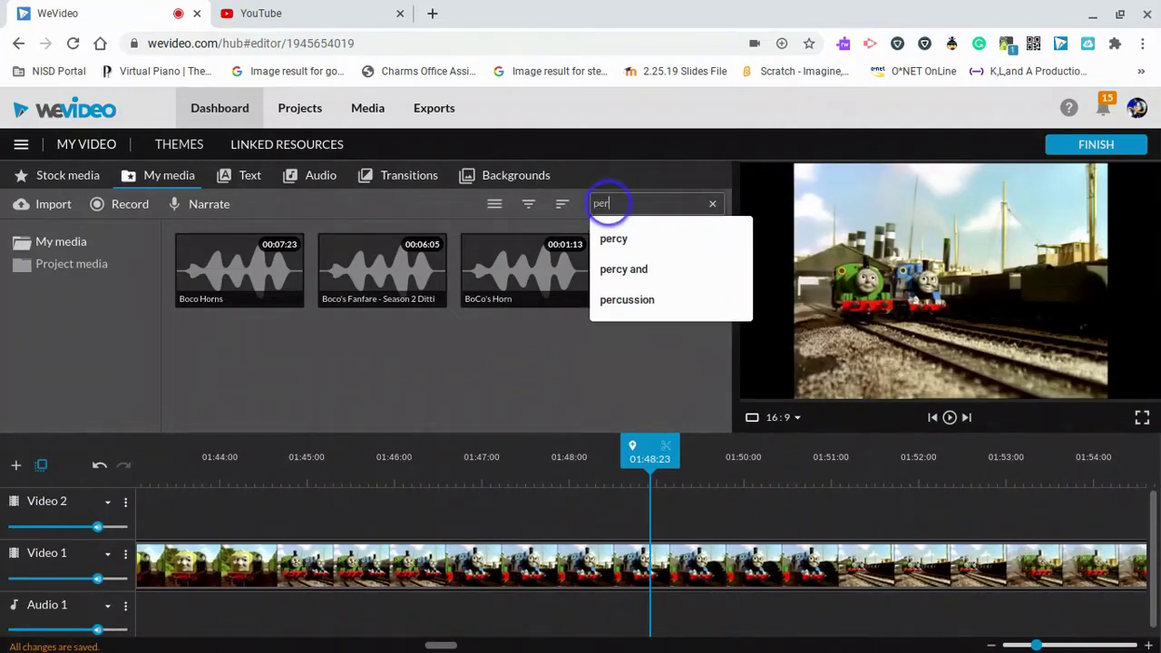
type("cy")
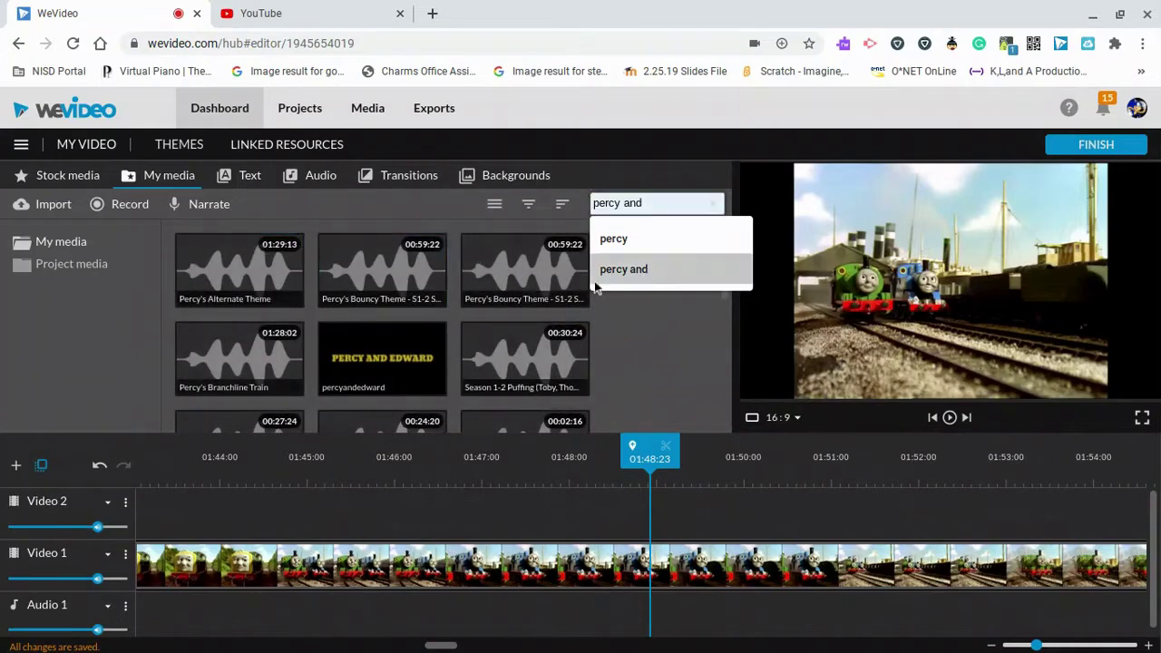
left_click(535, 356)
left_click(233, 414)
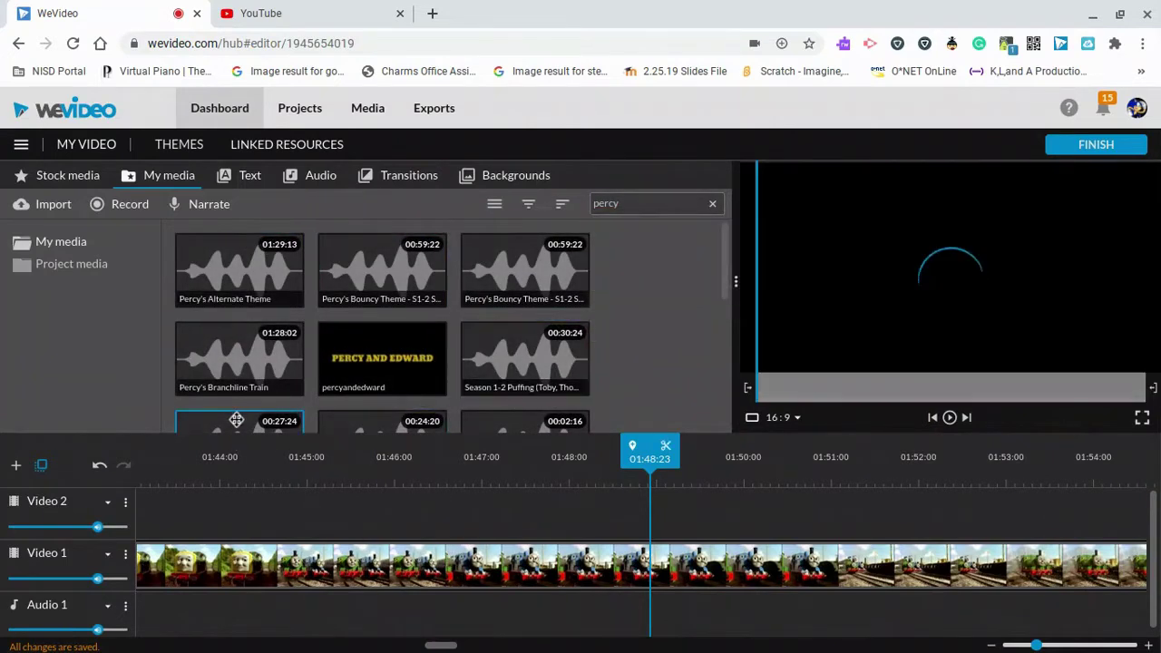
left_click_drag(723, 261, 797, 399)
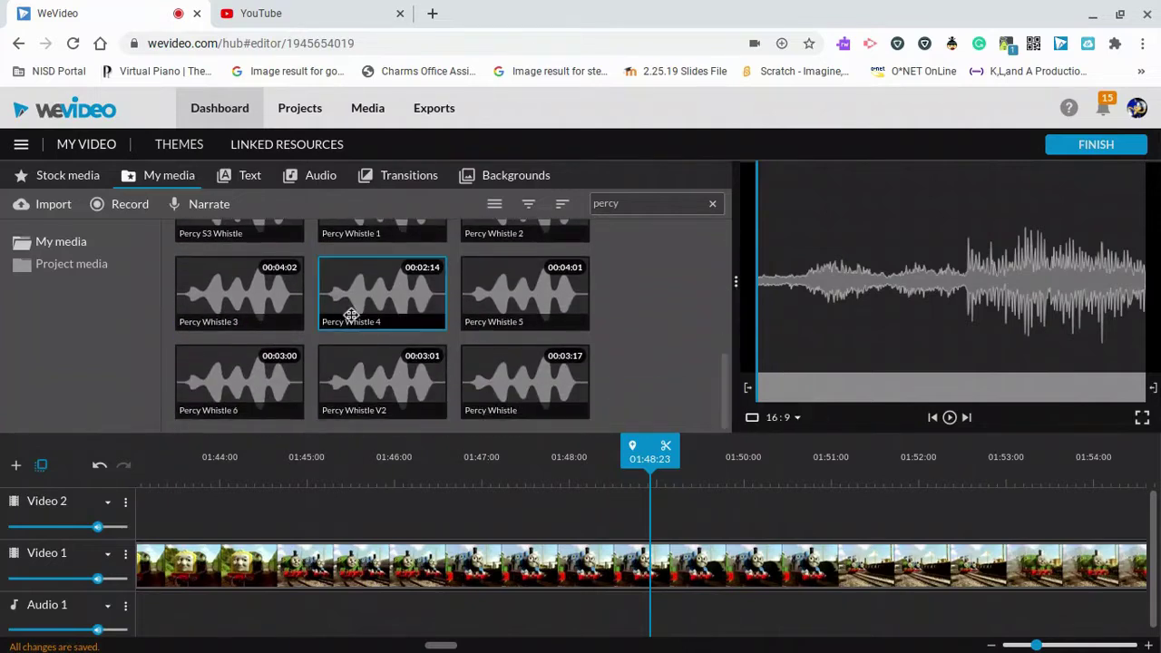
Preview the clips Percy Whistle 5, Percy Whistle 3, Percy Whistle 6, Percy Whistle V2 and Percy Whistle.
left_click(510, 326)
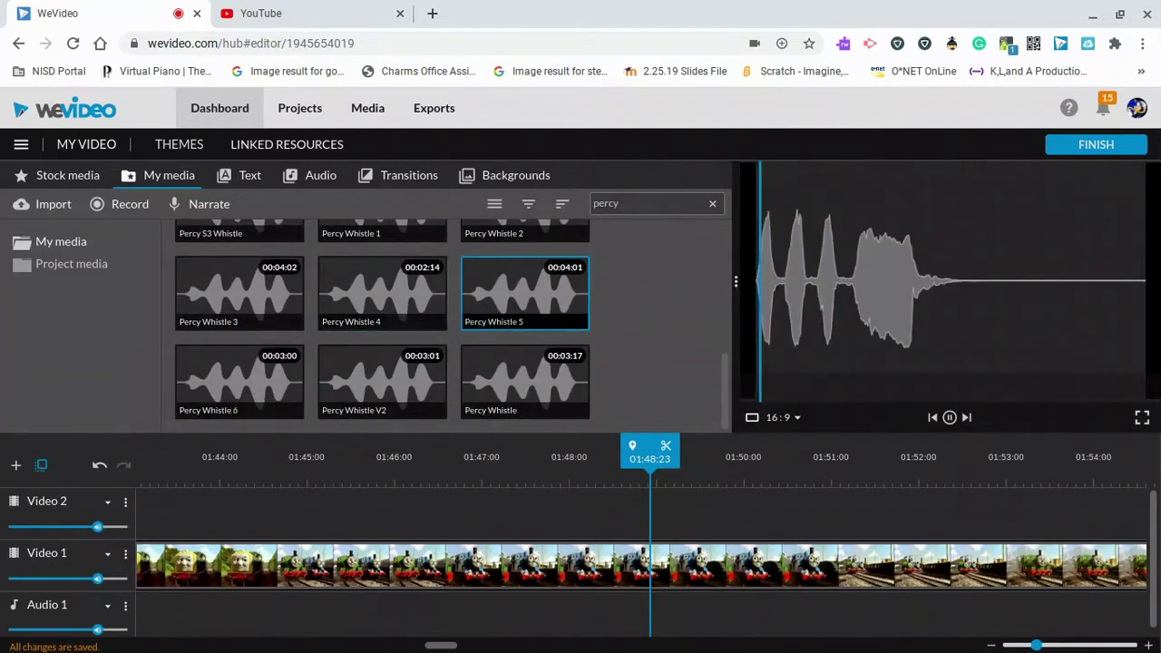
left_click(300, 324)
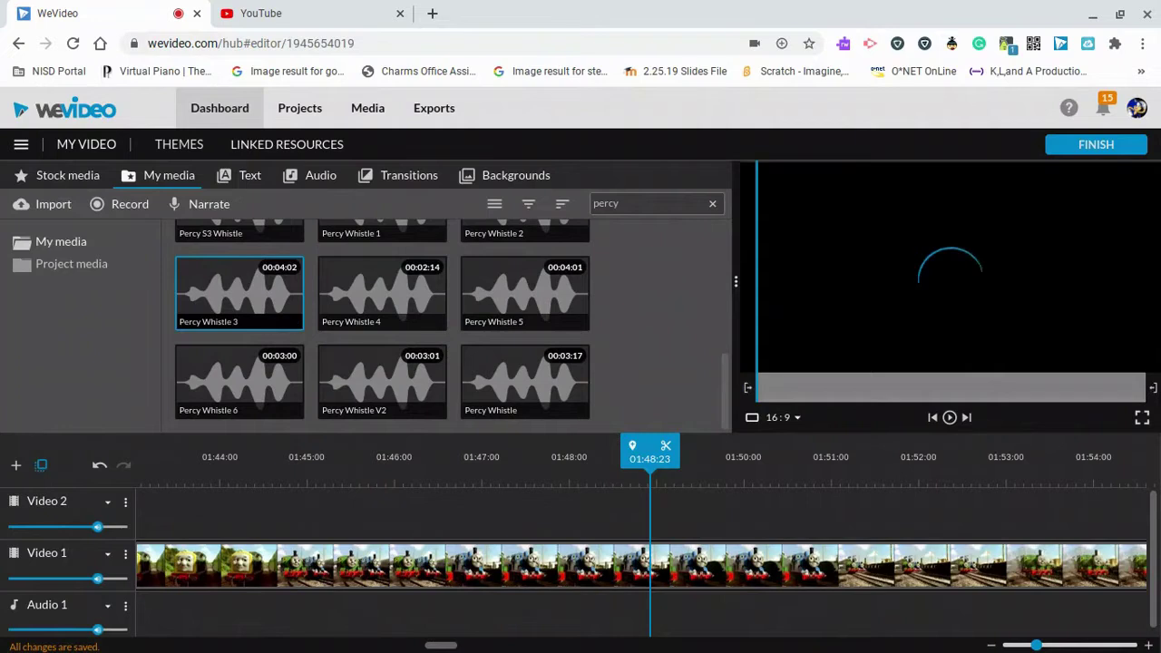
left_click(281, 379)
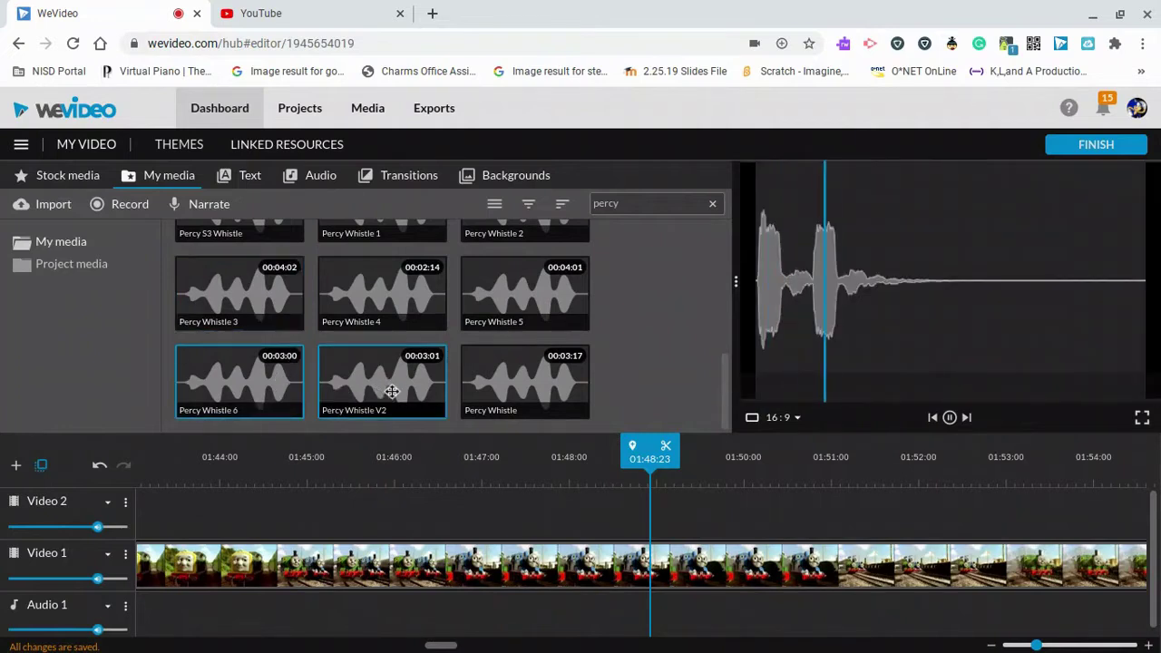
left_click(392, 392)
left_click(254, 401)
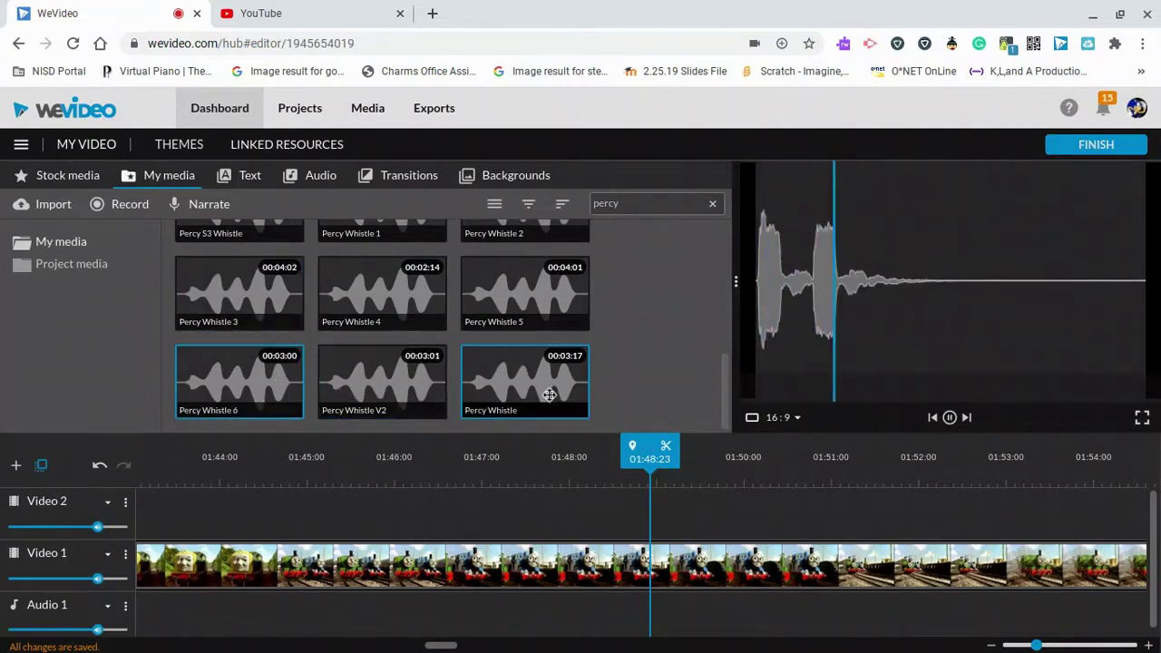
left_click(548, 394)
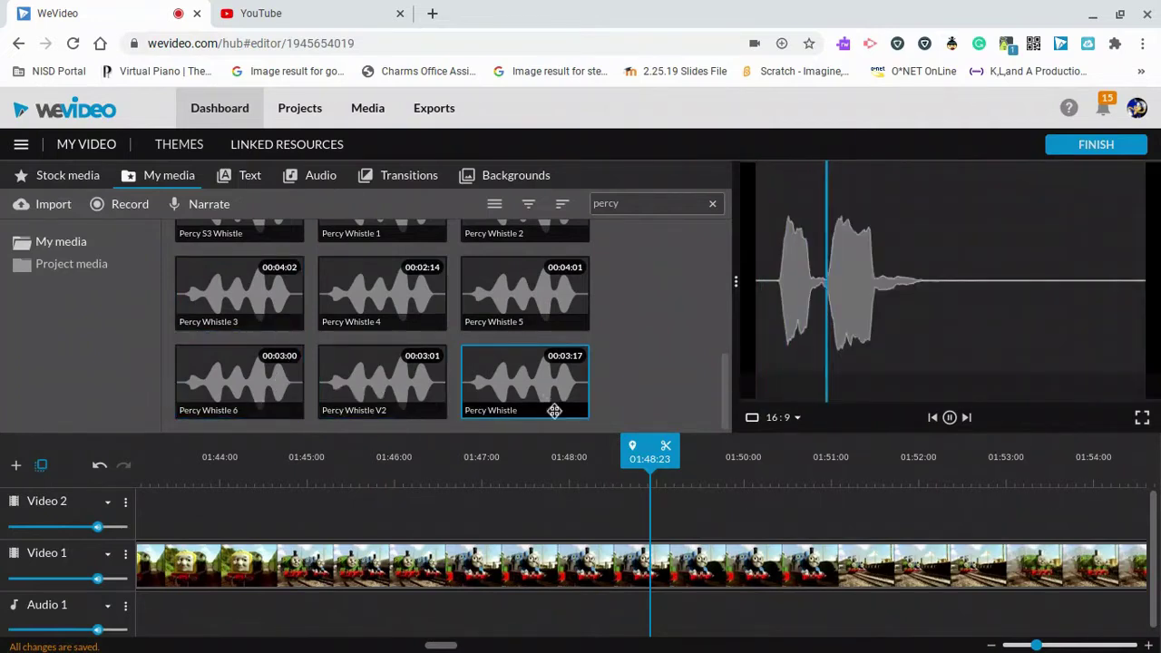
Replay the green and blue engines' scene and place the Percy Whistle clip on Audio 1 at about 01:48:08.
left_click(531, 567)
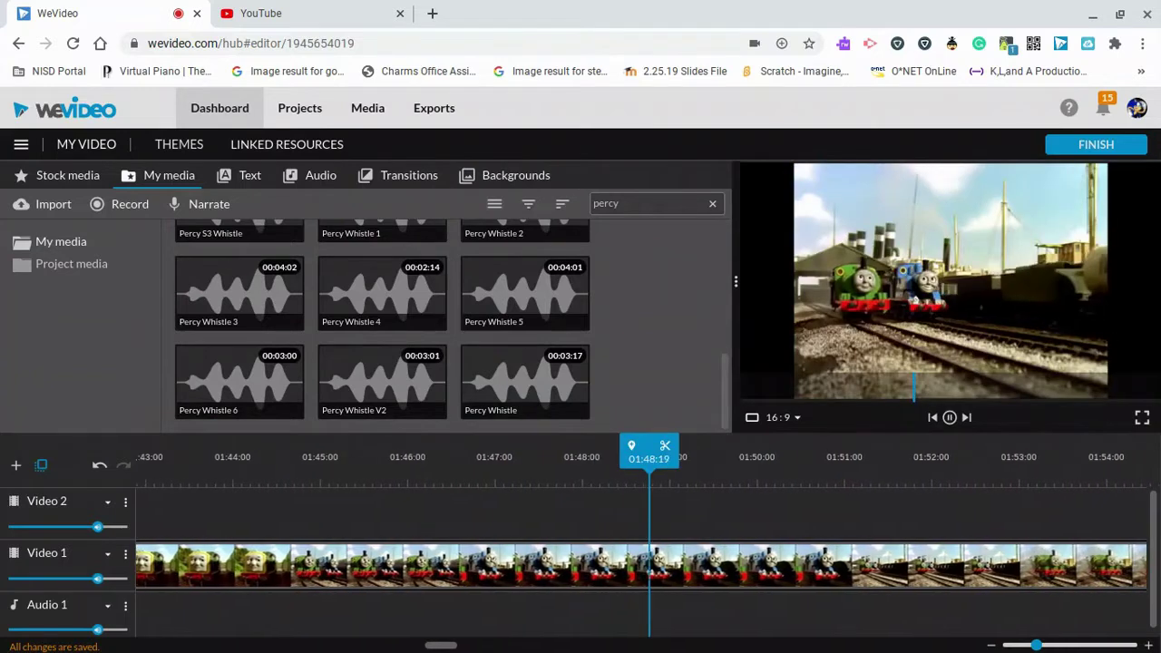
left_click(402, 467)
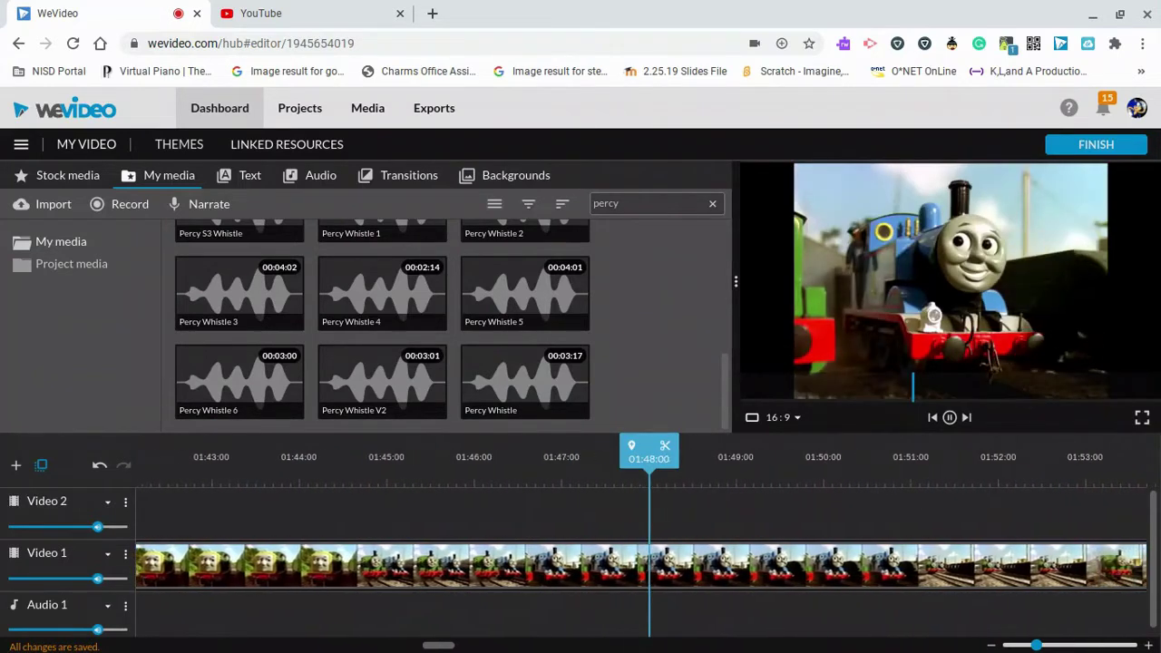
key("space")
left_click(527, 381)
left_click_drag(526, 381, 632, 617)
key("space")
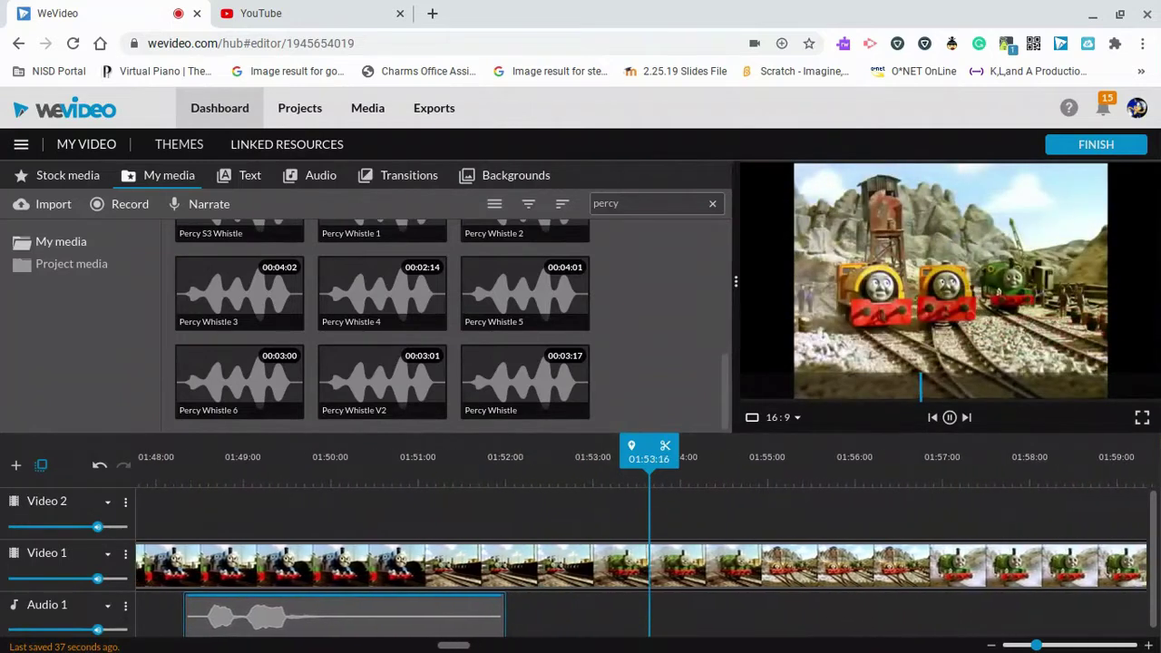
Place Percy Whistle V2 on Audio 1 at 01:52:03, where Percy arrives at the quarry, and nudge it slightly later.
key("space")
key("space")
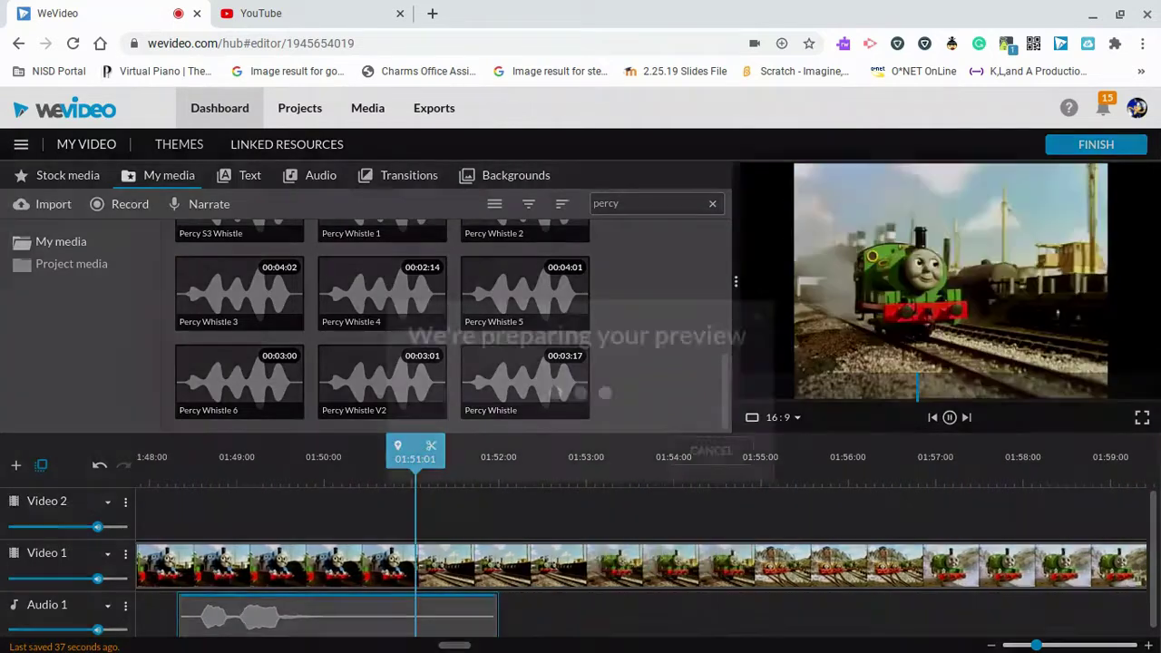
key("space")
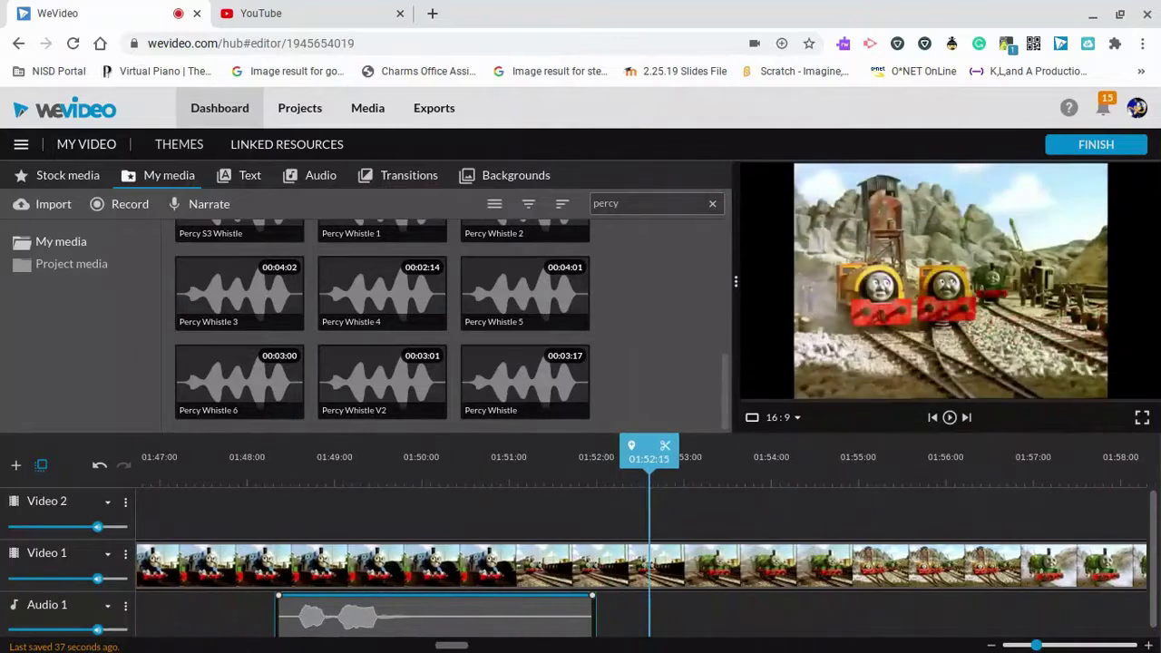
left_click(394, 391)
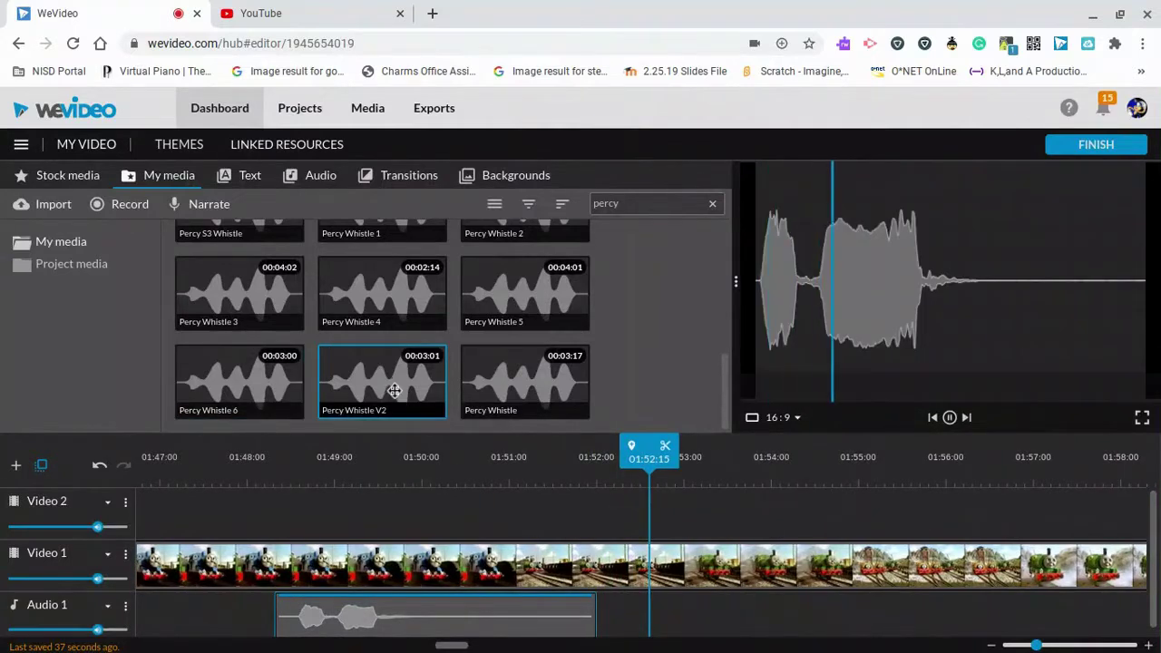
left_click_drag(398, 394, 639, 608)
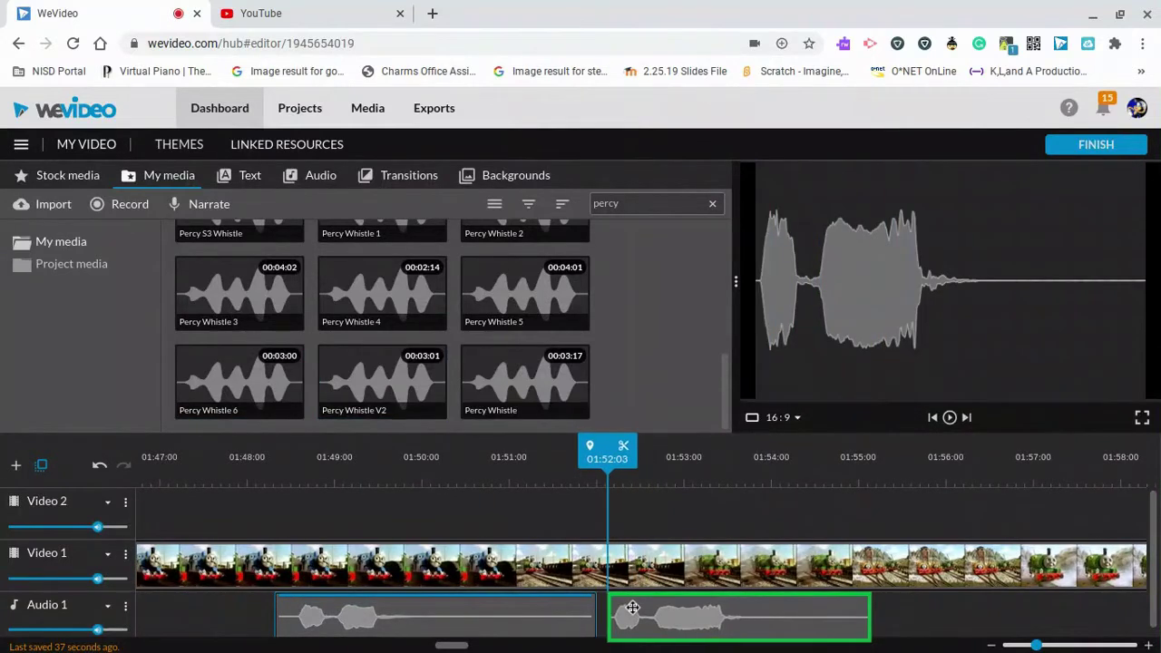
key("space")
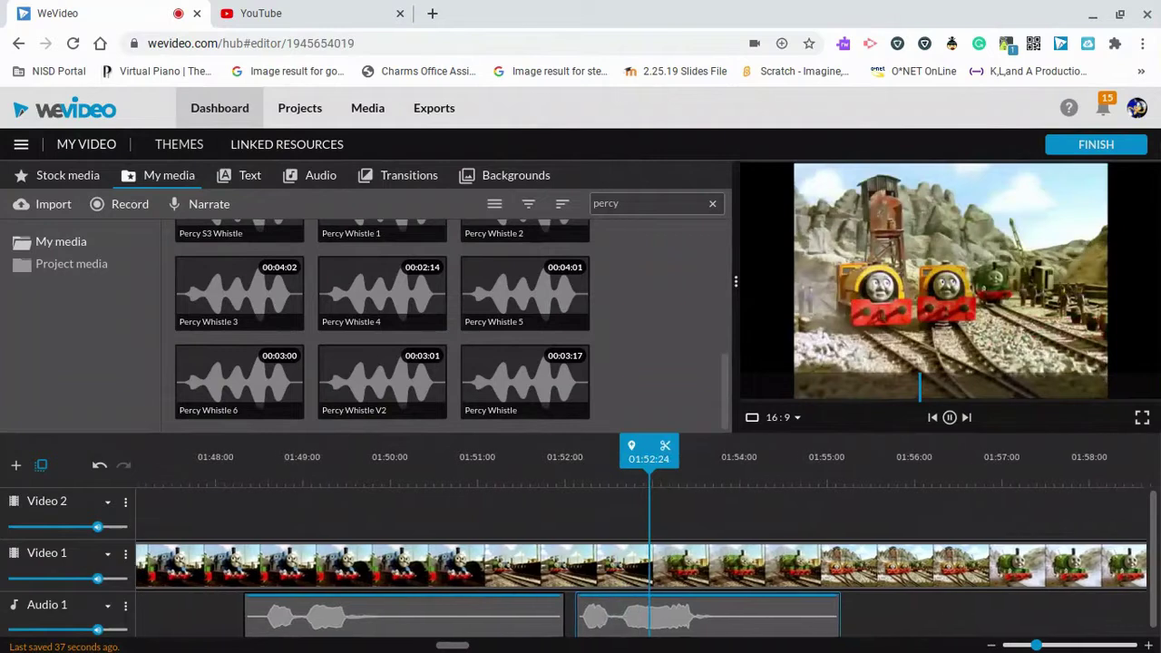
left_click_drag(635, 611, 655, 612)
key("space")
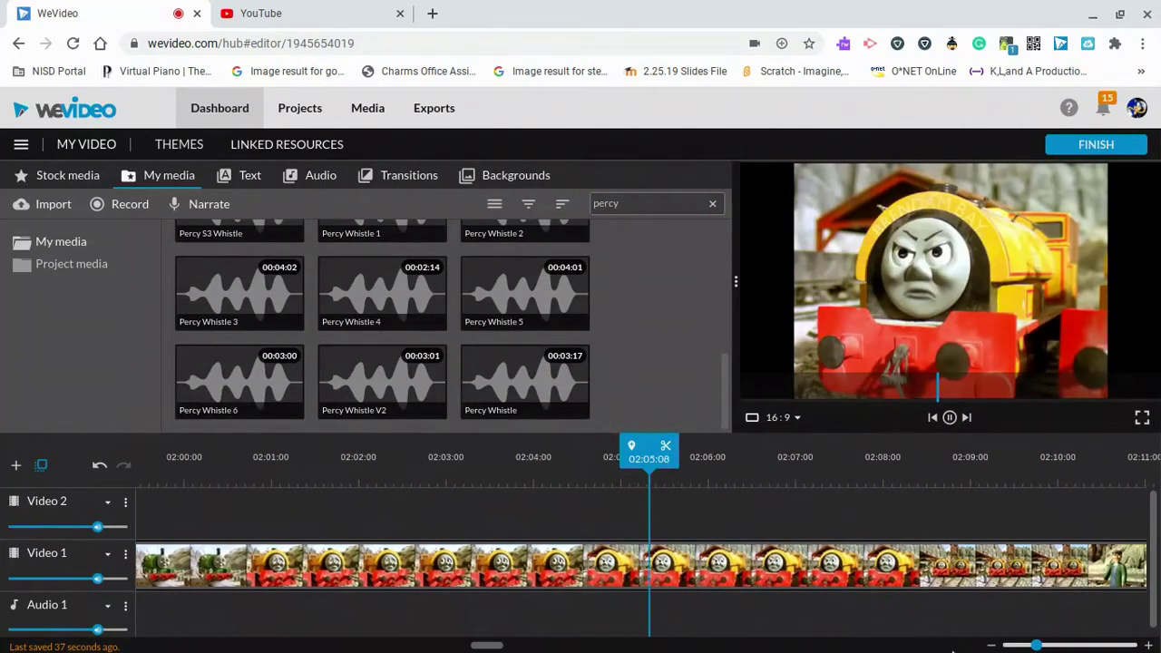
Review the rest of the video past the night scene, stopping at the start of the quarry scene at 02:45:12.
left_click(1065, 481)
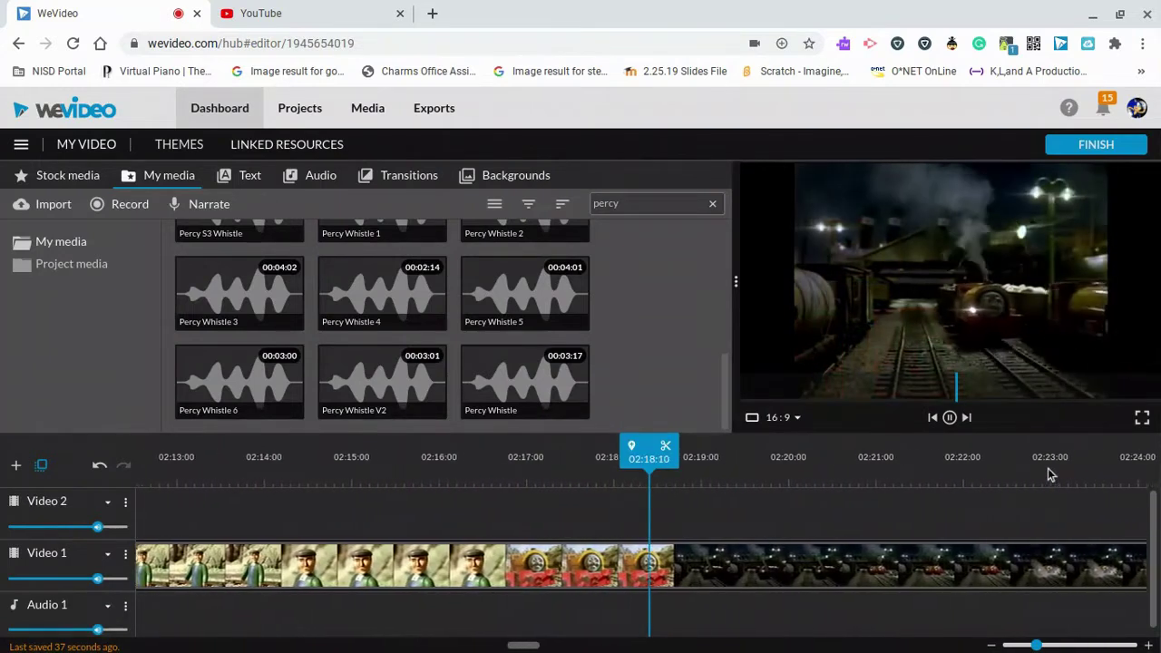
left_click(964, 481)
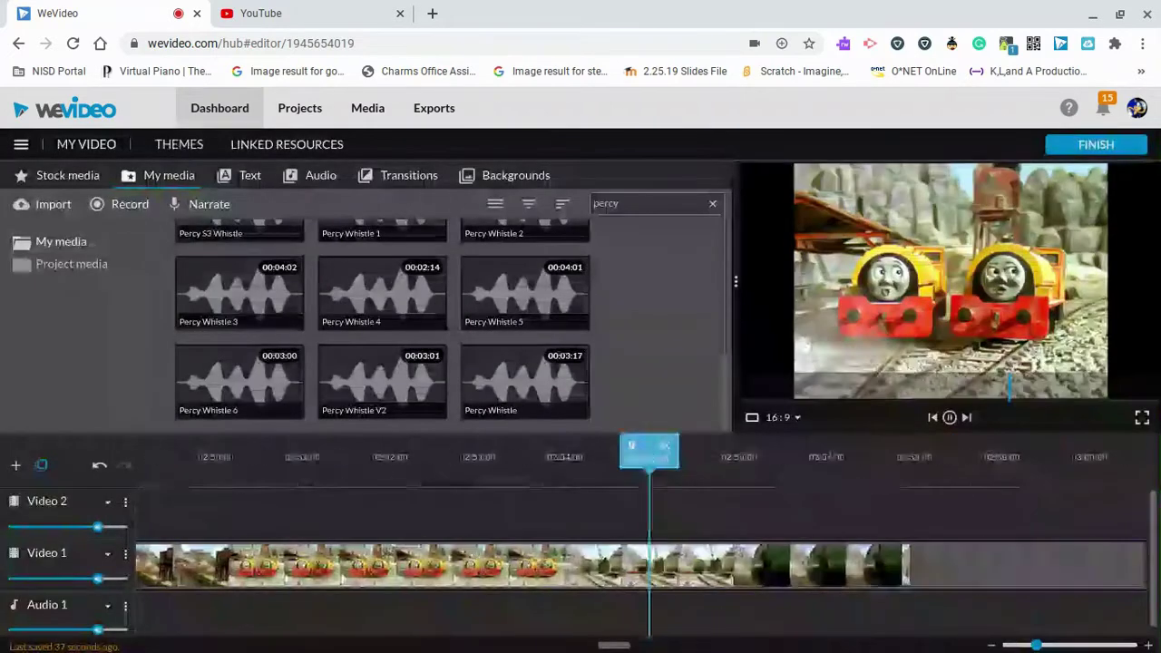
key("space")
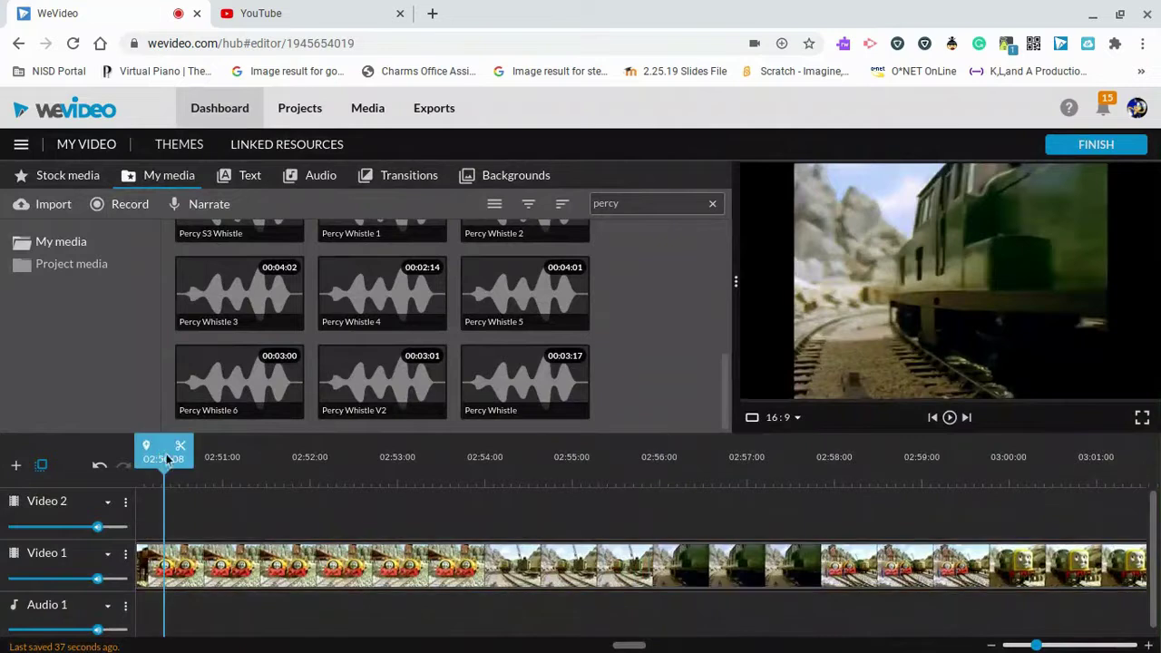
key("space")
key("space")
key("space")
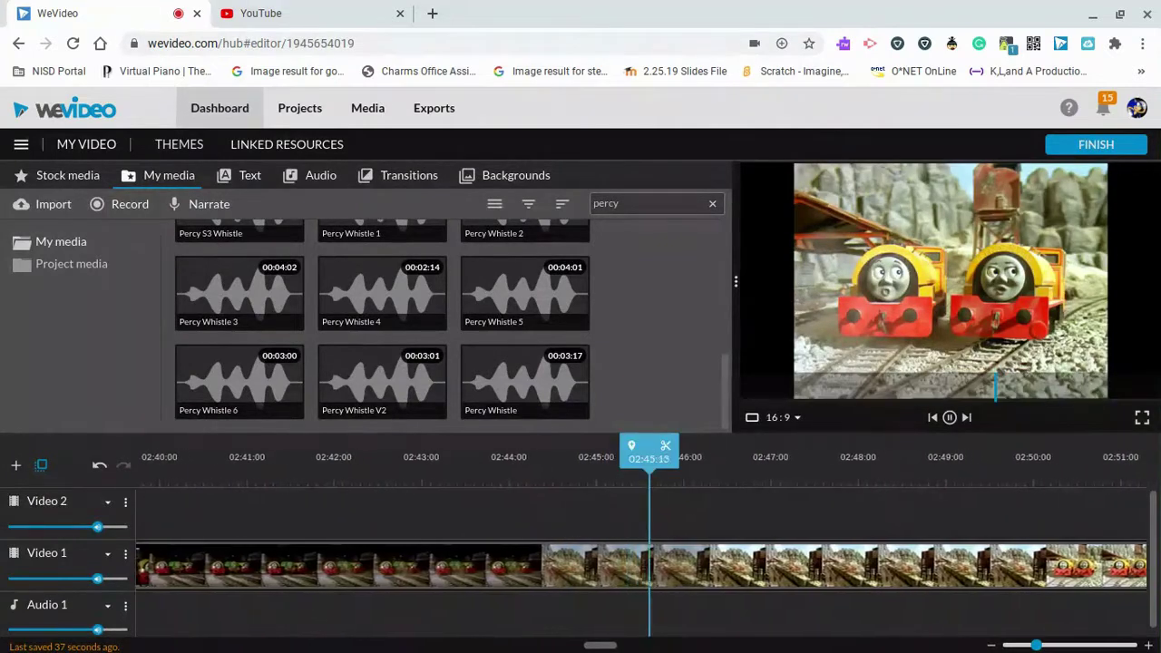
key("space")
left_click(165, 455)
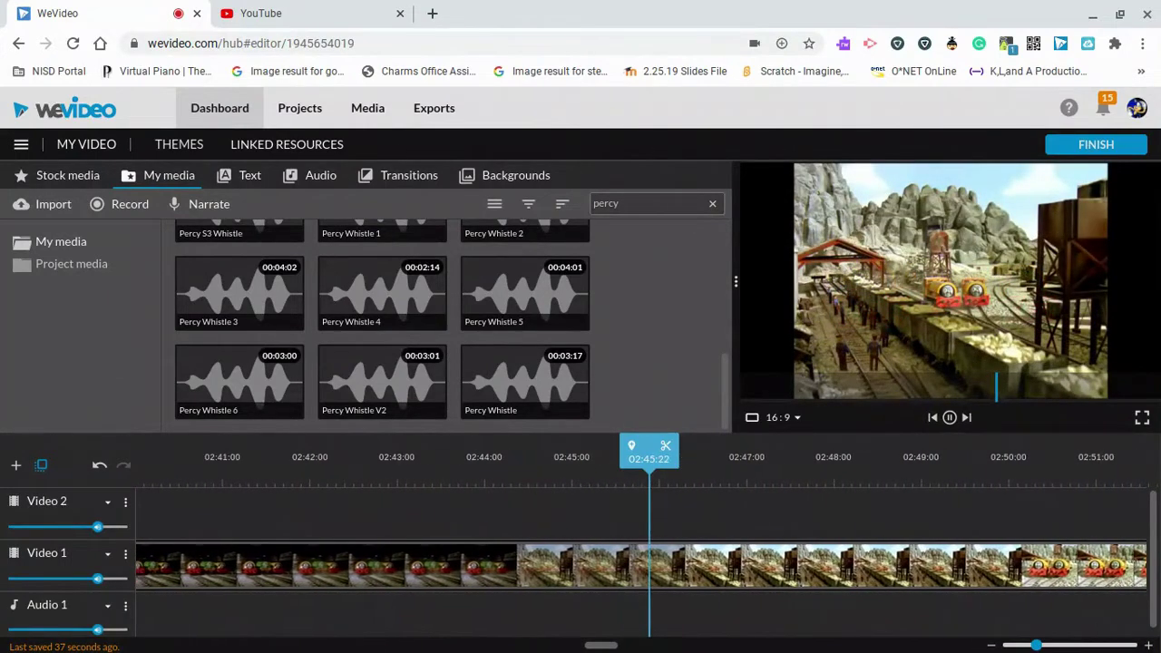
left_click(164, 454)
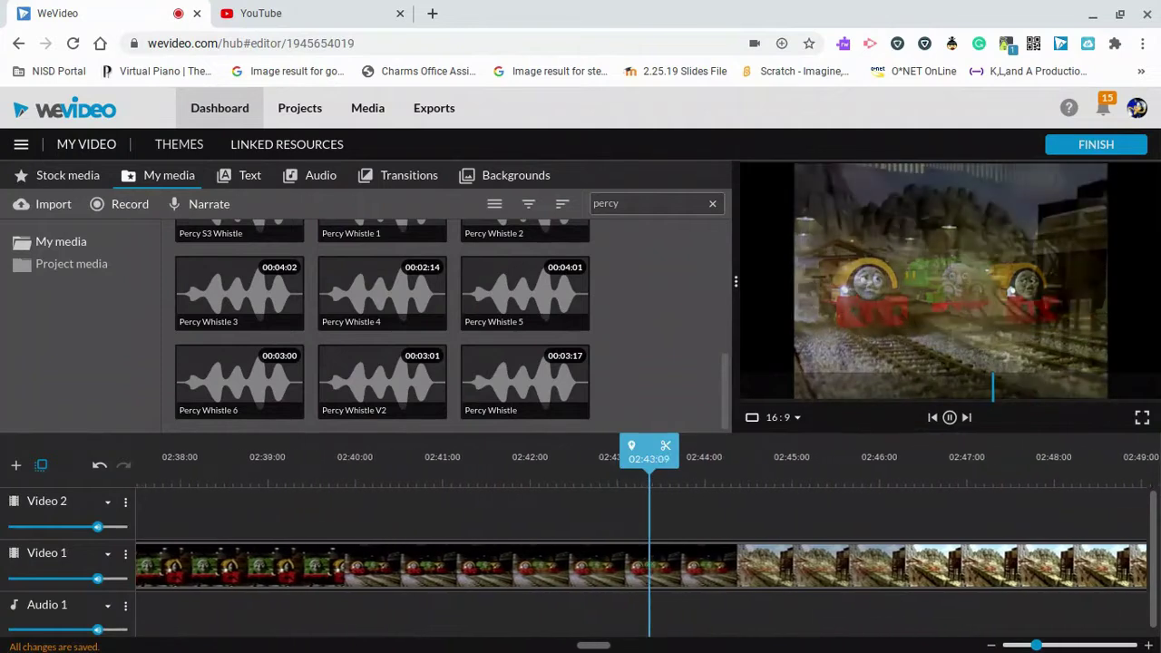
key("space")
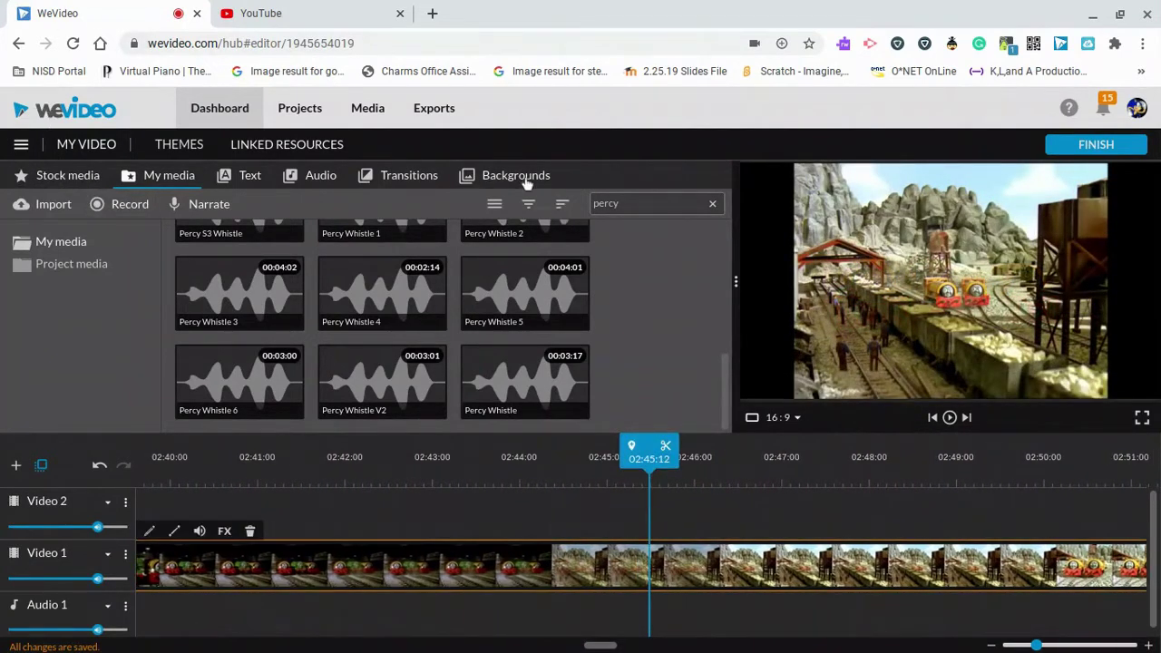
Search the media library for "derek" and preview the Derek sound clips, including Derek Horn 1 and Derek Horn 2.
left_click_drag(637, 209, 568, 197)
key("BackSpace")
type("d")
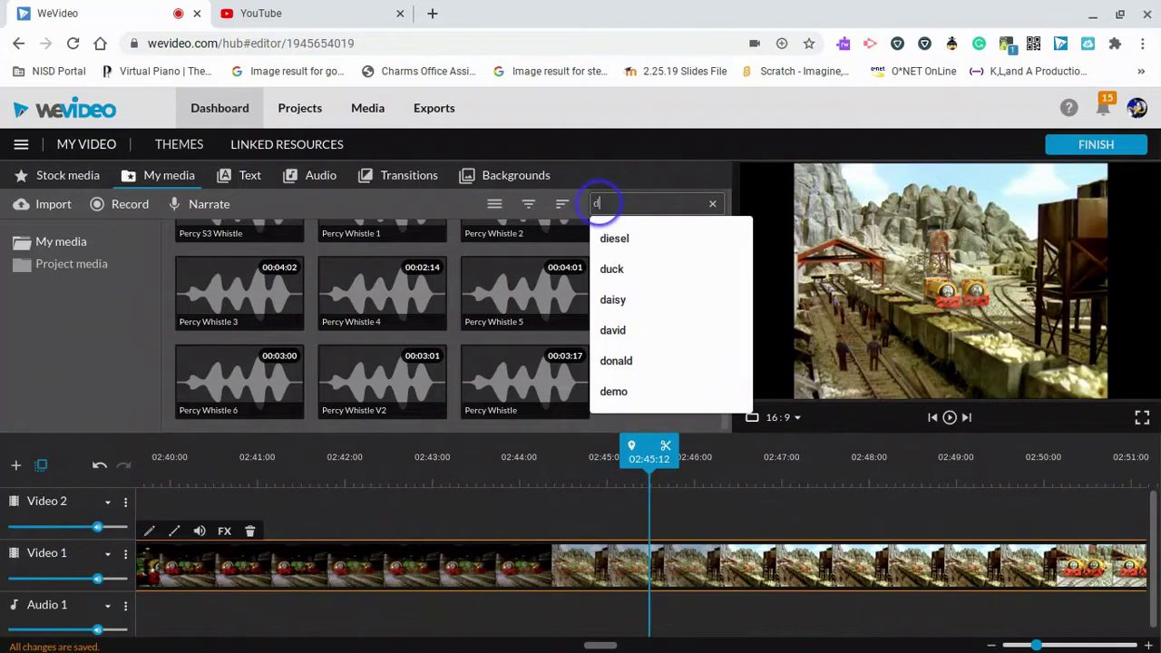
type("erek")
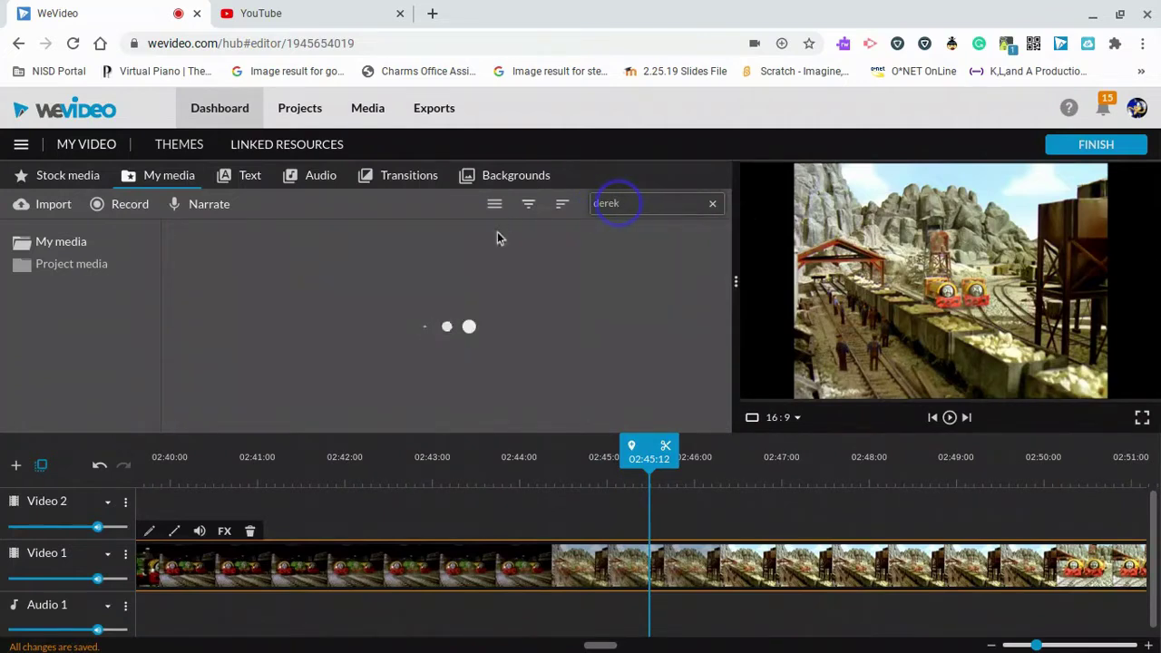
left_click(245, 266)
left_click(357, 274)
left_click(484, 272)
Place Derek Horn 2 on Audio 1 at 02:45:09 and lower its volume to 33%.
left_click_drag(490, 277, 666, 606)
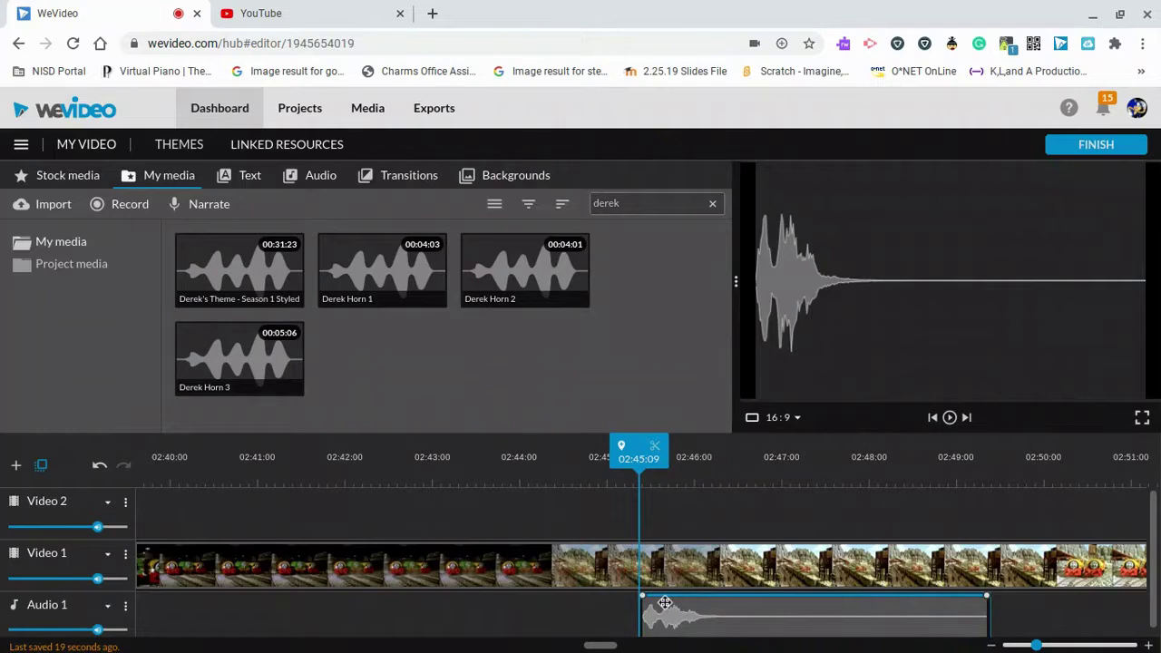
left_click(664, 604)
left_click(659, 583)
left_click(687, 538)
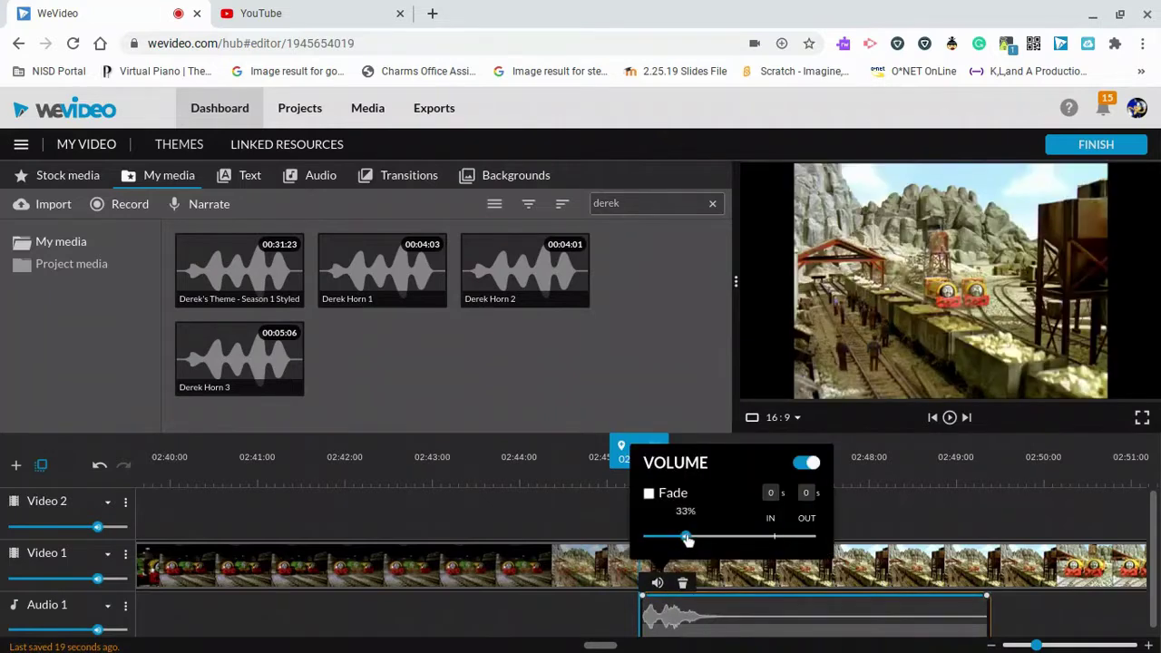
Play back the Derek Horn 2 clip, split it at 02:47:12 and delete the silent remainder.
left_click(567, 451)
key("space")
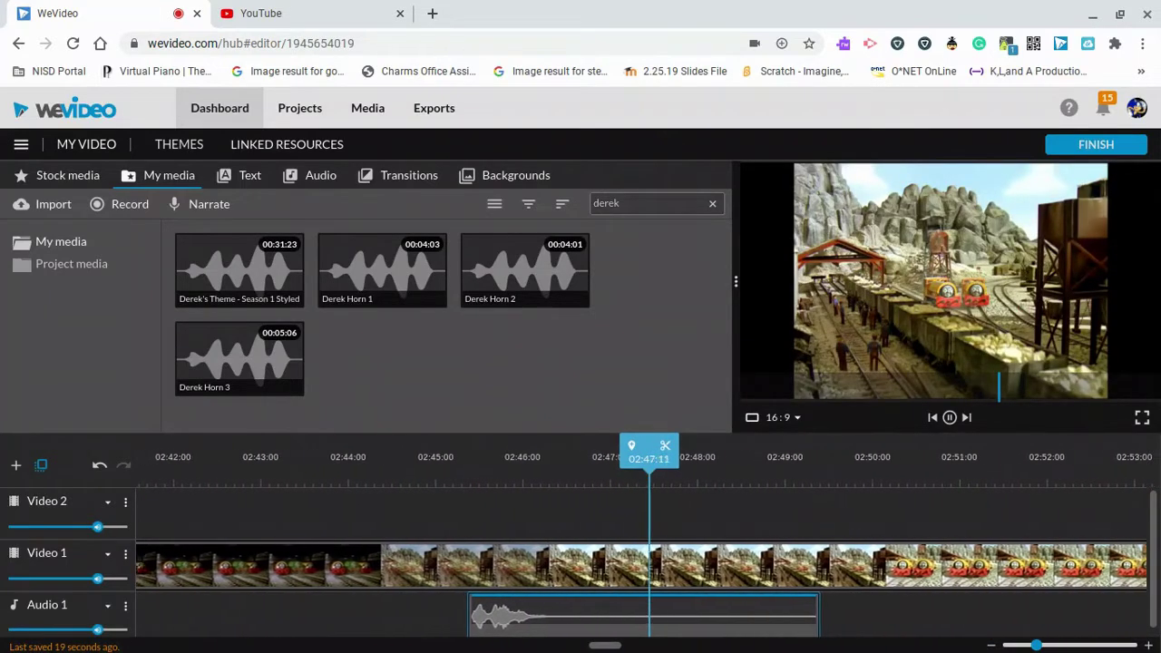
left_click(505, 458)
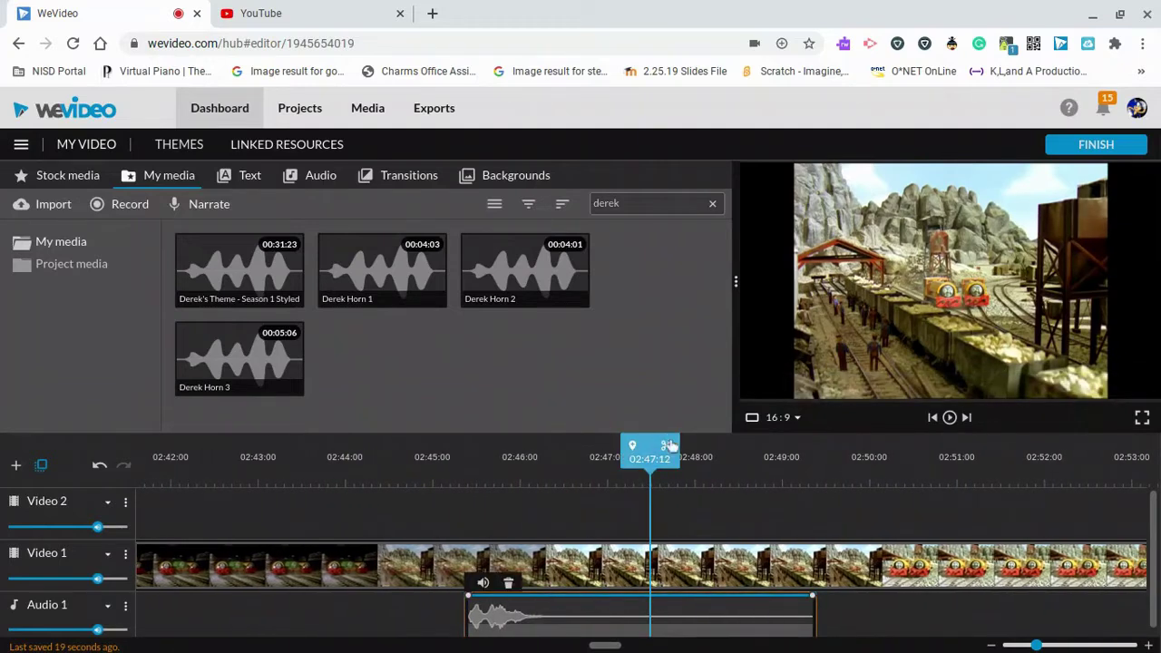
left_click(674, 632)
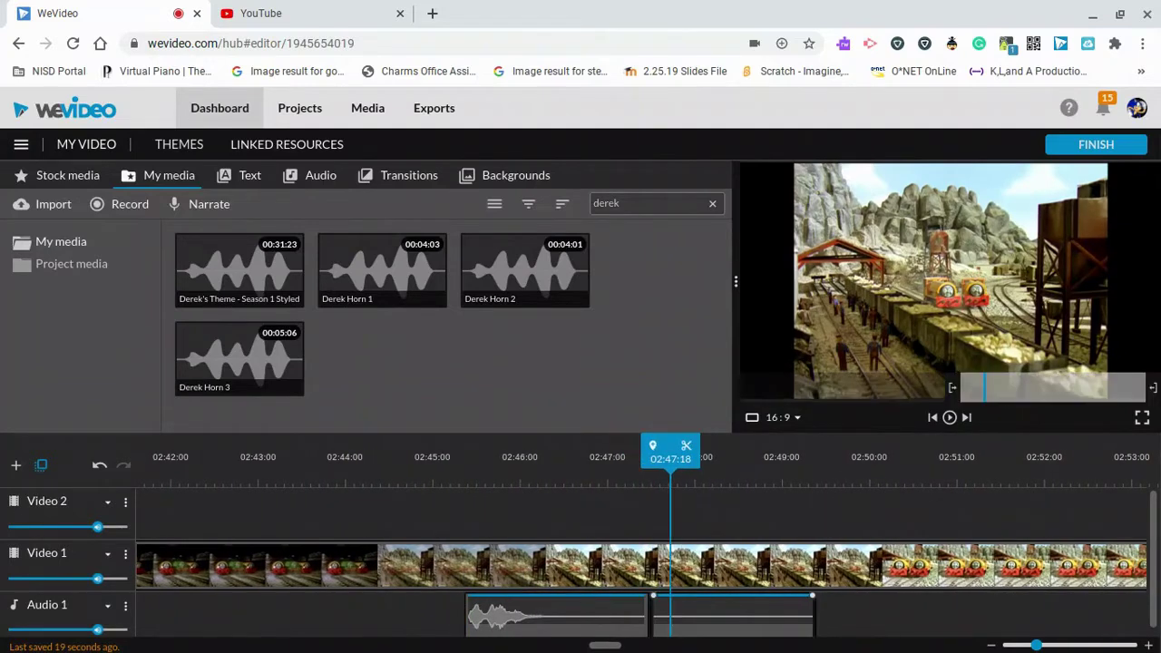
key("Delete")
Place Derek Horn 1 on Audio 1 at 02:47:12 and lower its volume to 36%.
left_click(371, 294)
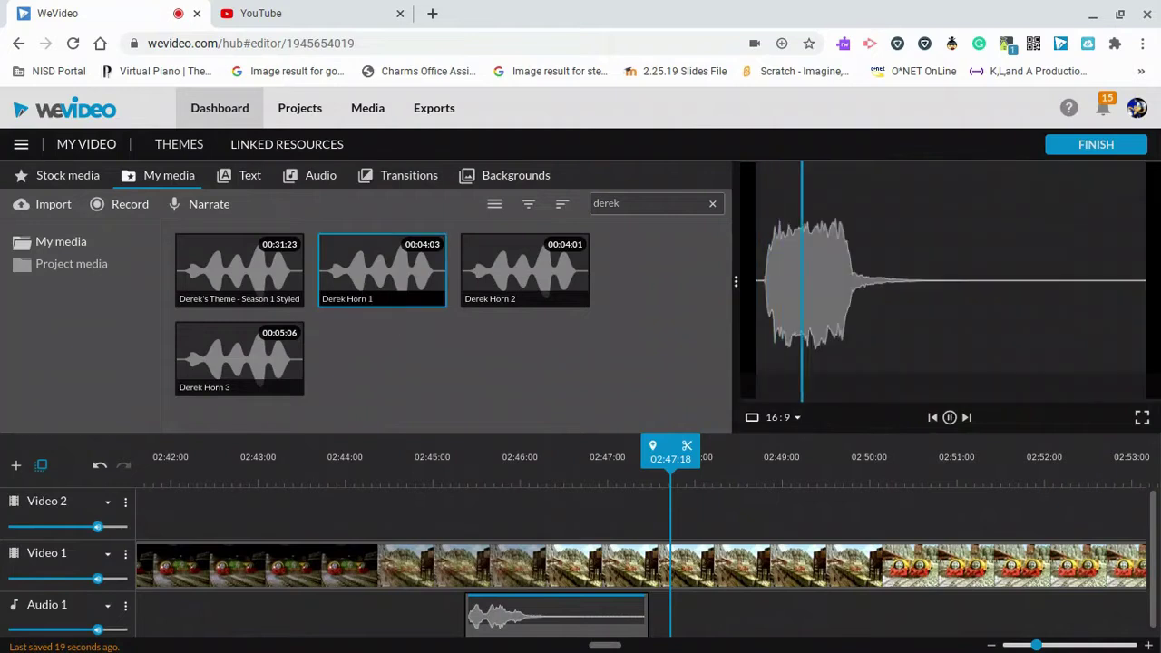
left_click_drag(371, 292, 668, 596)
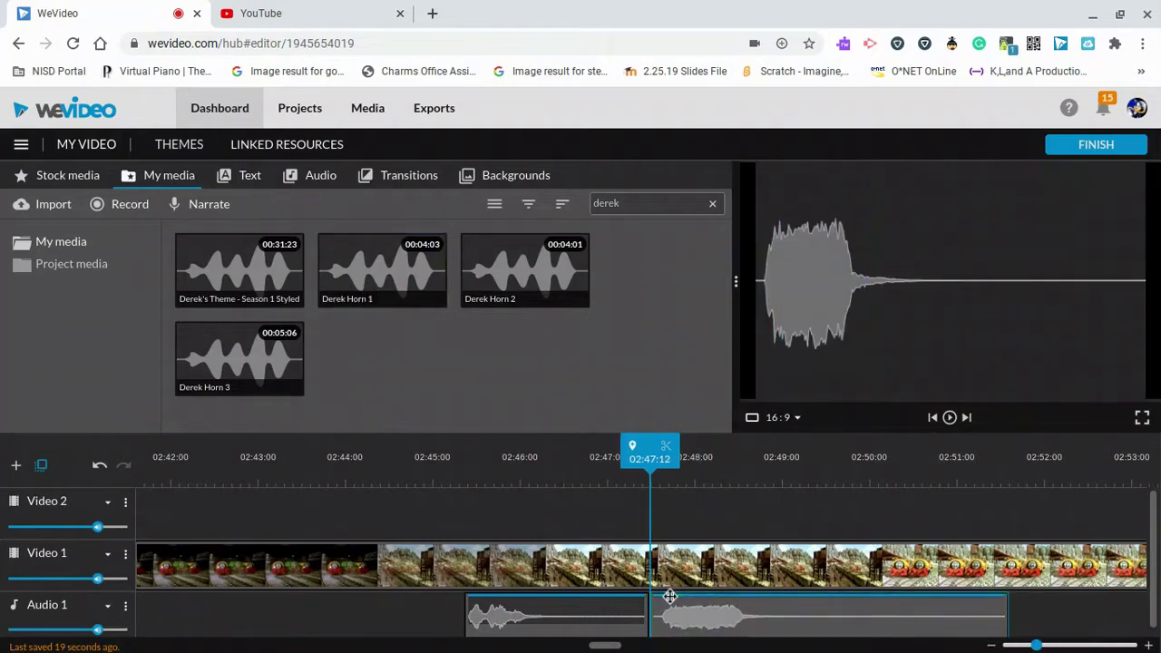
left_click(670, 583)
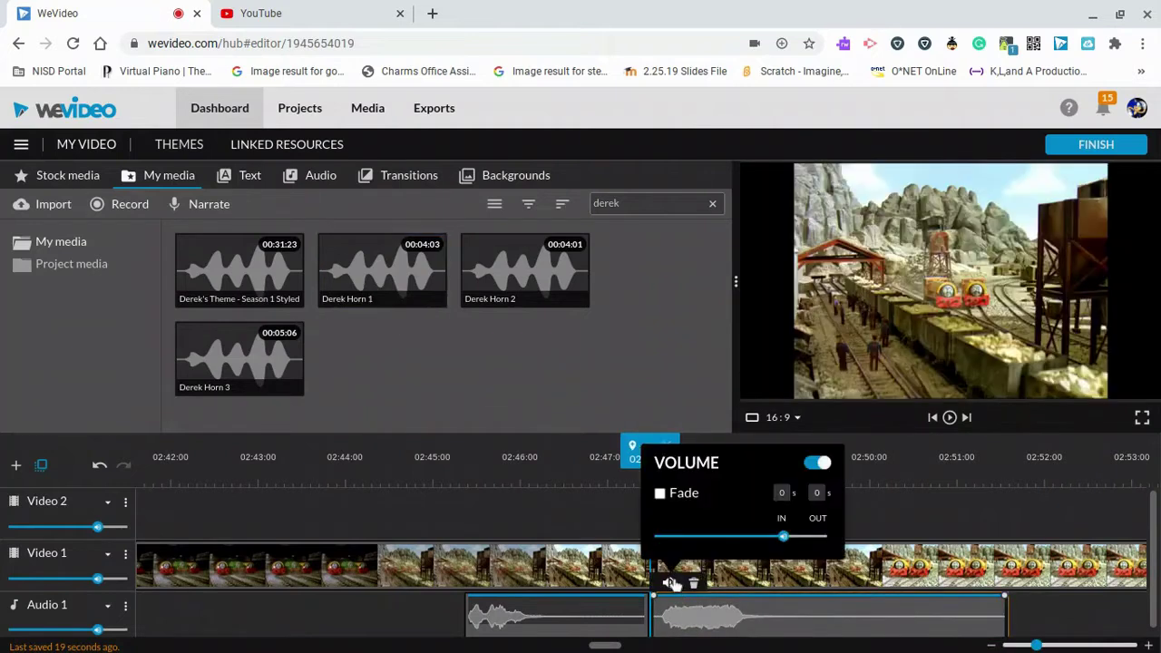
left_click(704, 540)
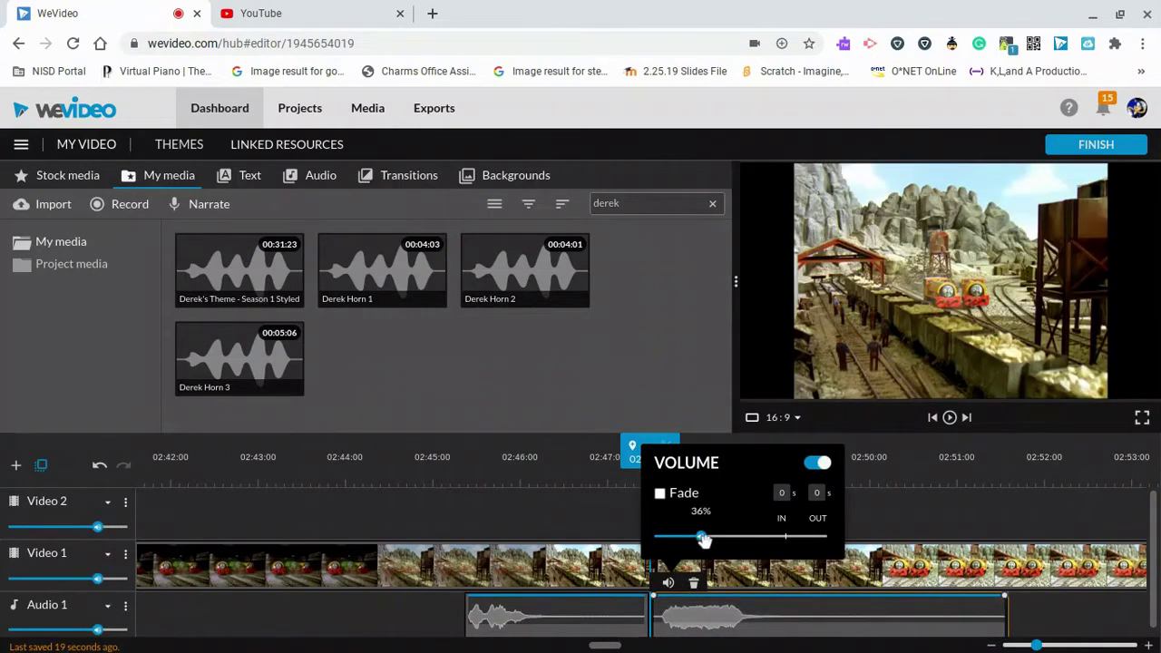
Replay the quarry scene with both horns, preview Derek Horn 3, and continue playback to 02:49:20.
left_click(473, 457)
key("space")
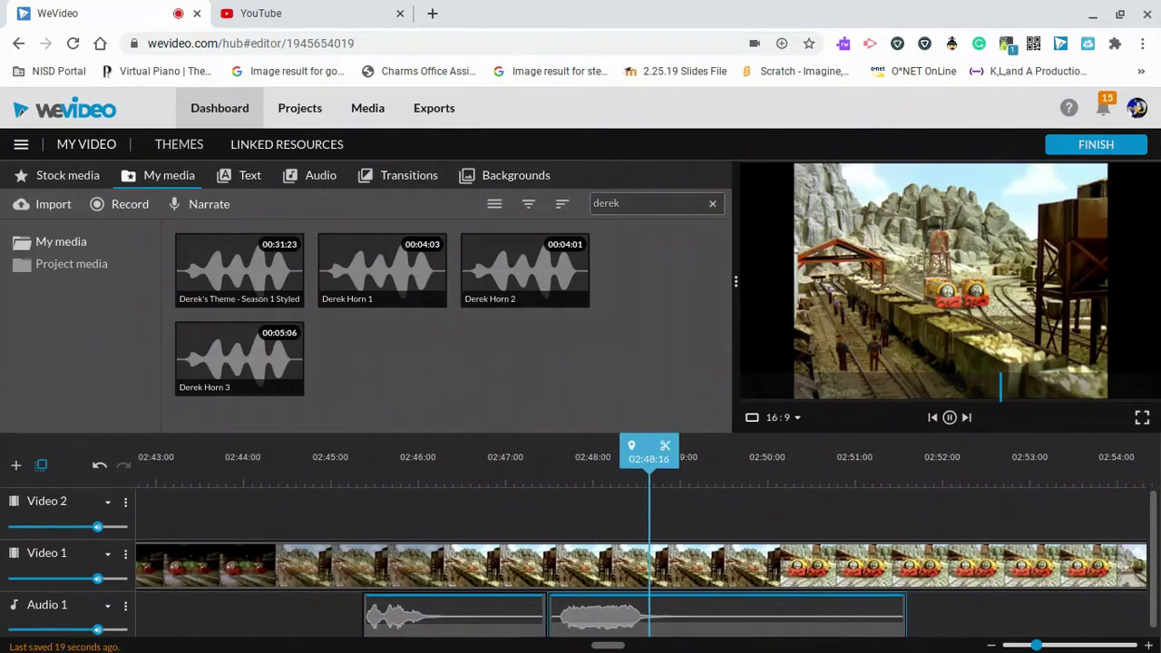
left_click(225, 337)
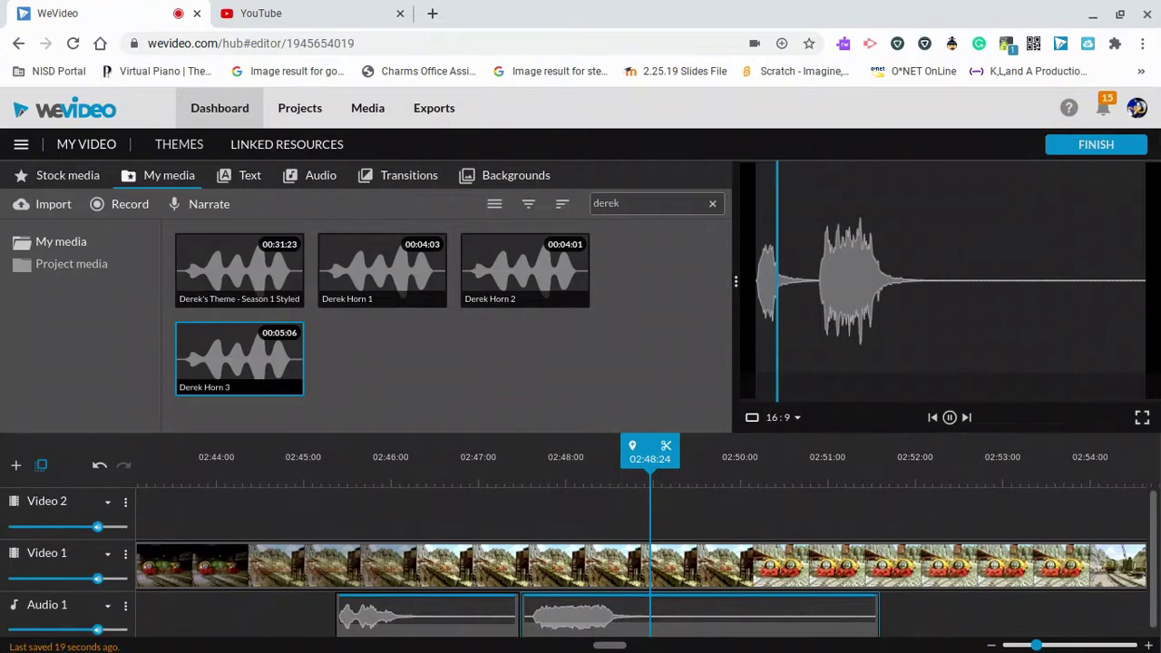
left_click(631, 624)
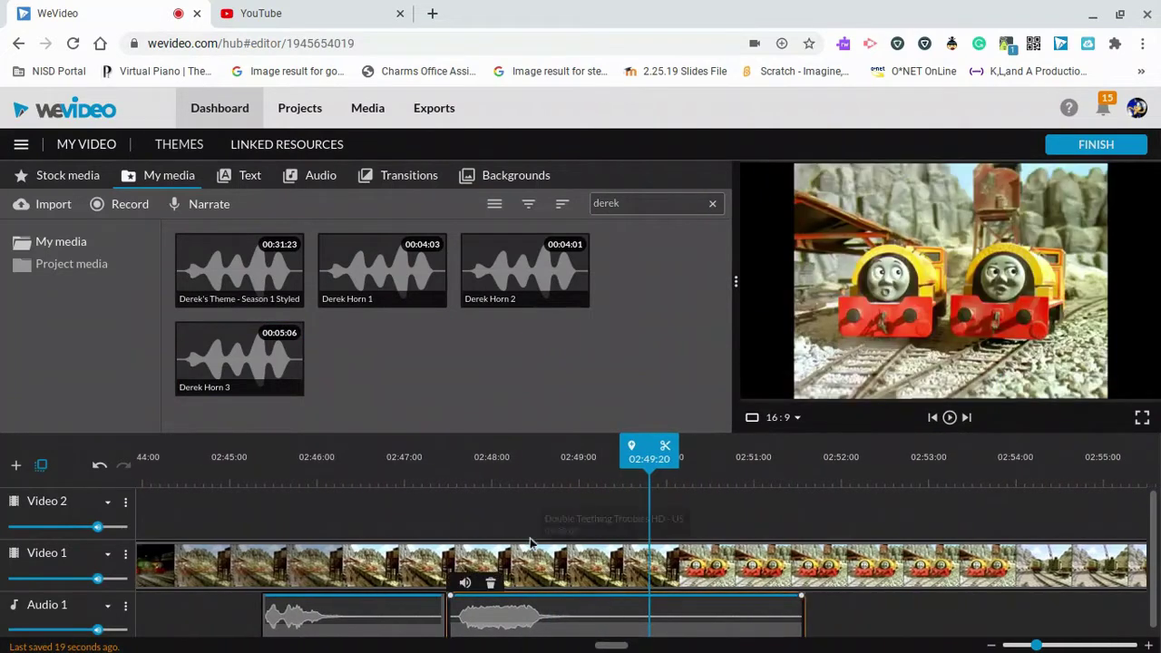
Replay the second horn and move the Derek Horn 1 clip on Audio 1 to start at 02:48:09.
left_click(461, 472)
key("space")
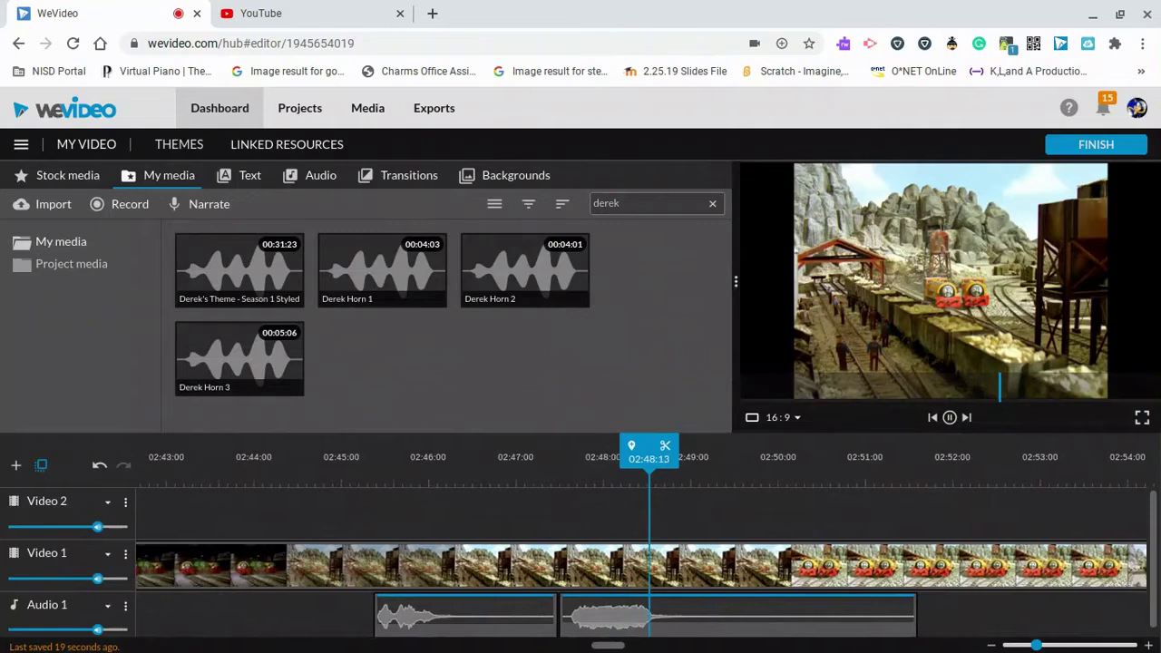
left_click(463, 472)
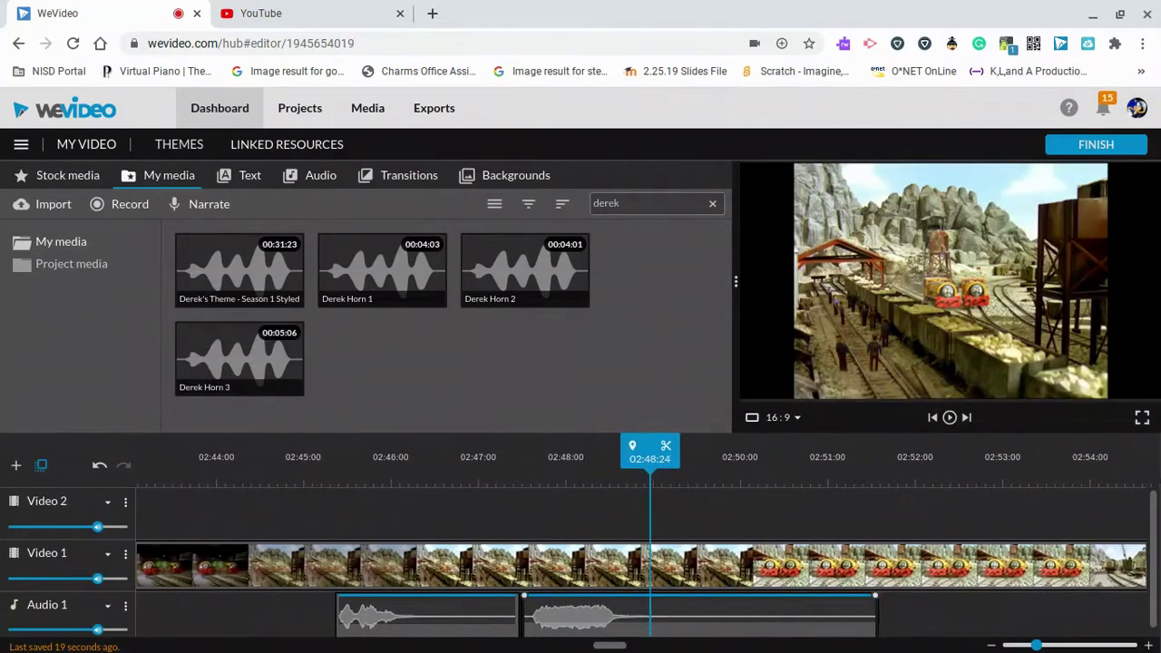
left_click_drag(672, 635, 719, 624)
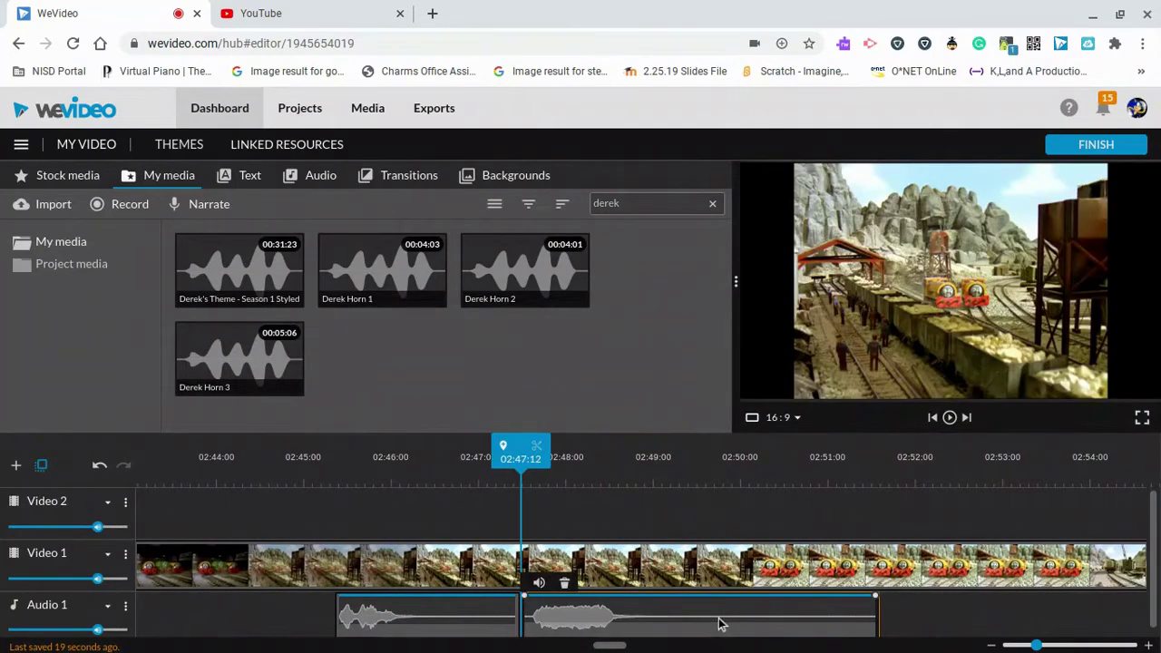
left_click_drag(623, 616, 702, 612)
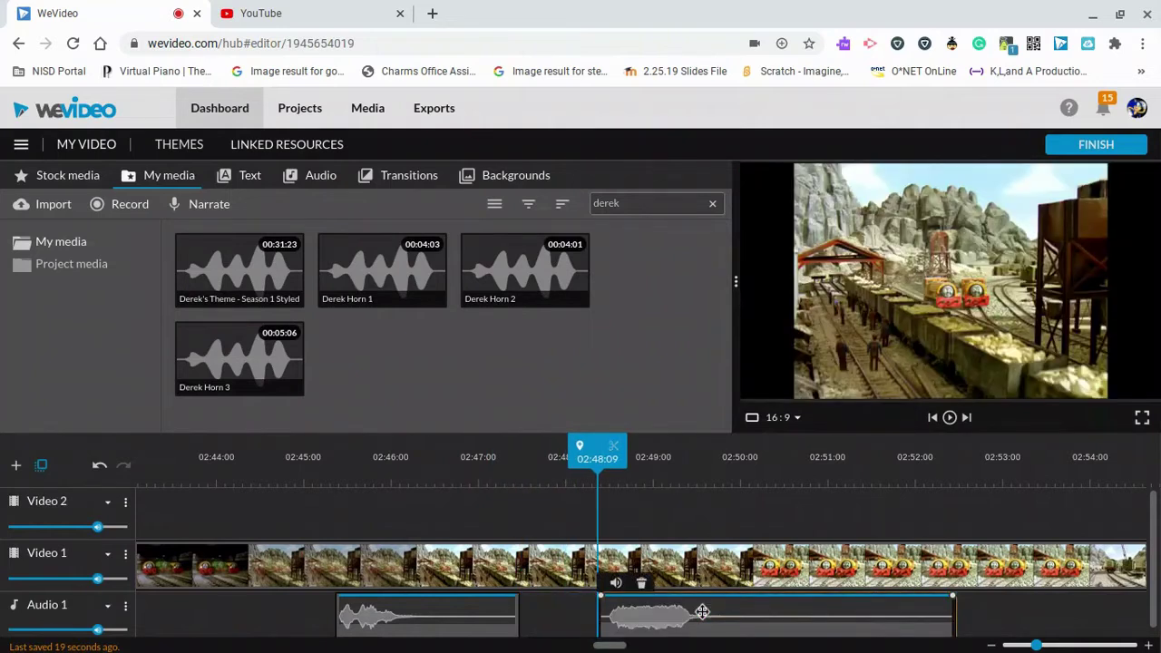
key("space")
key("space")
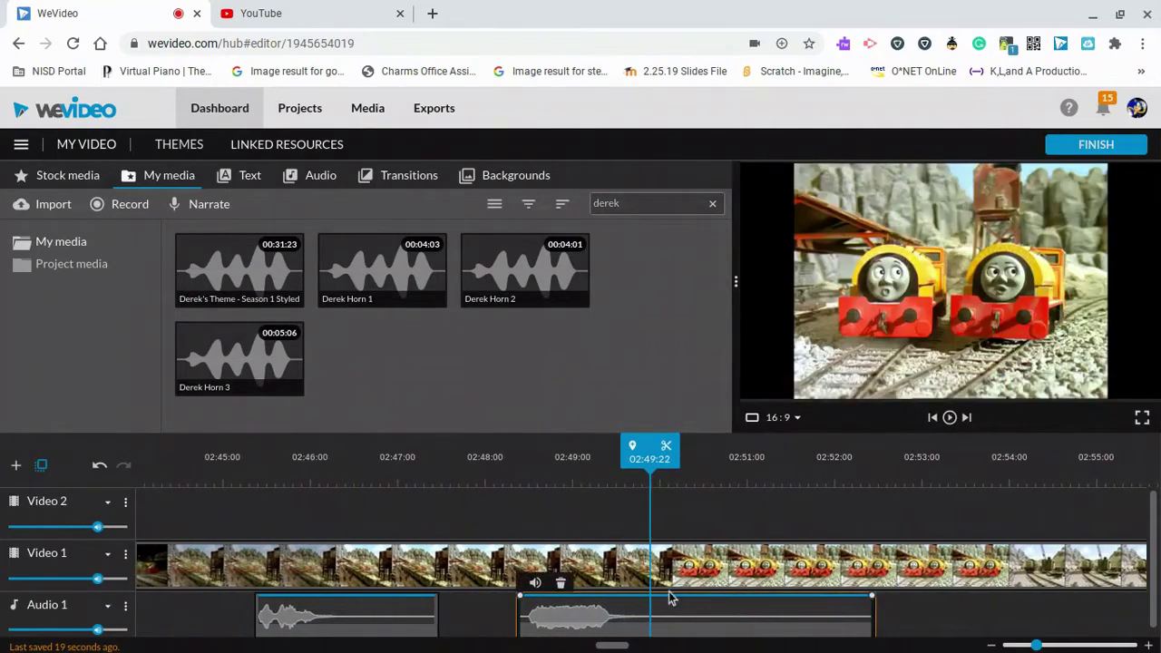
left_click(468, 463)
key("space")
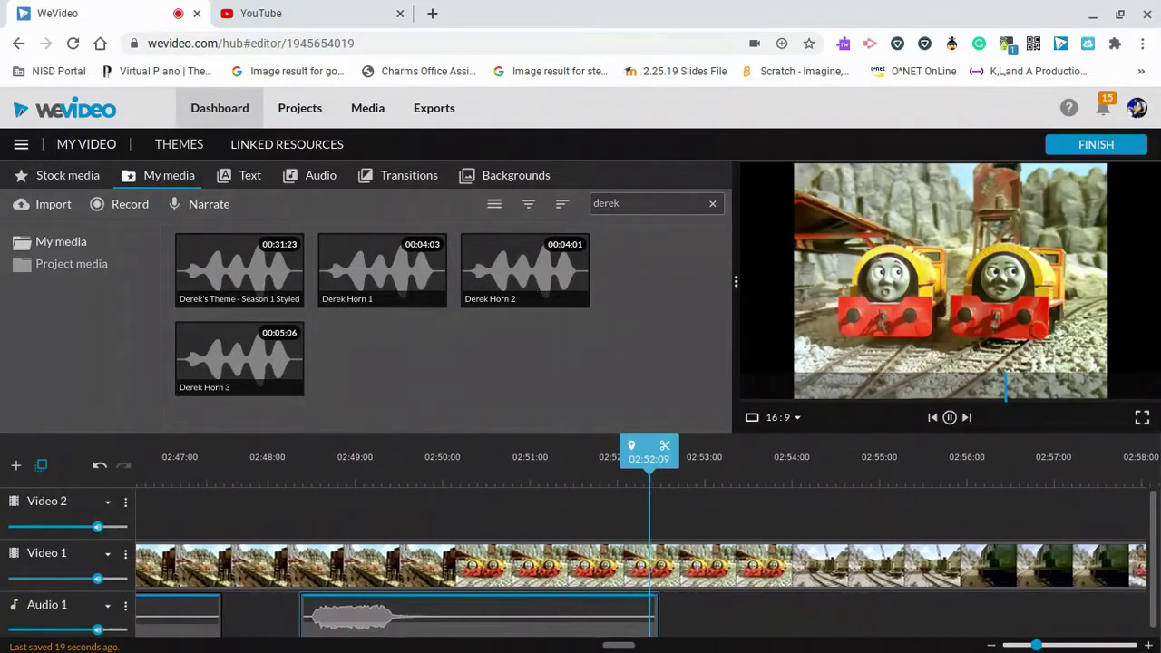
left_click(461, 458)
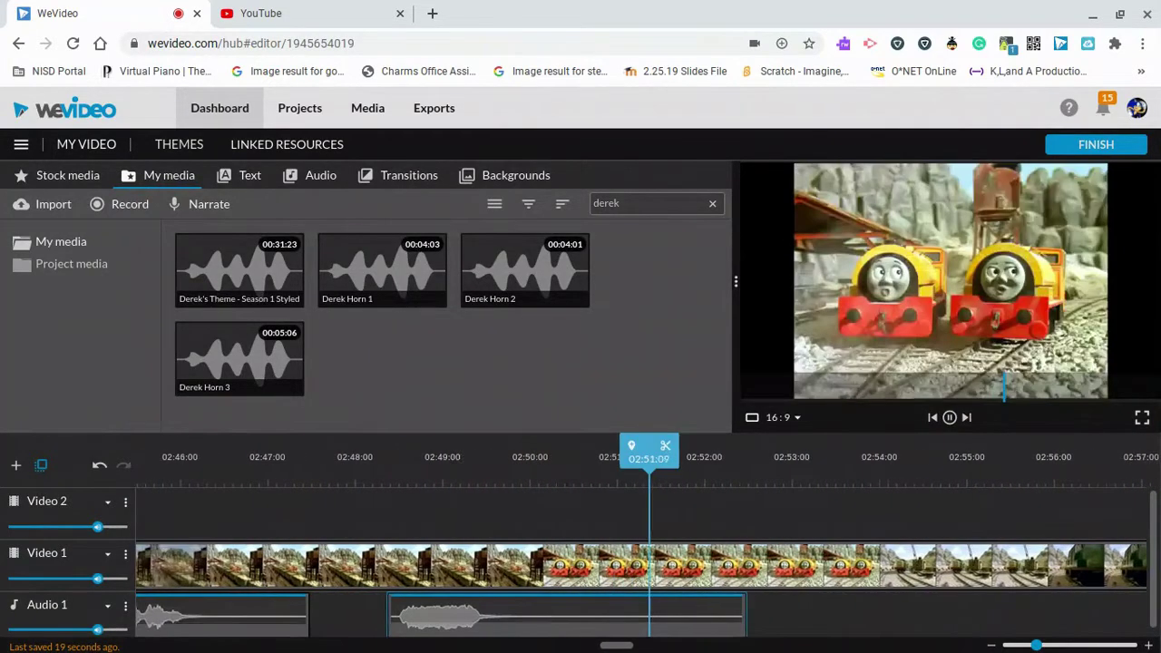
left_click(451, 459)
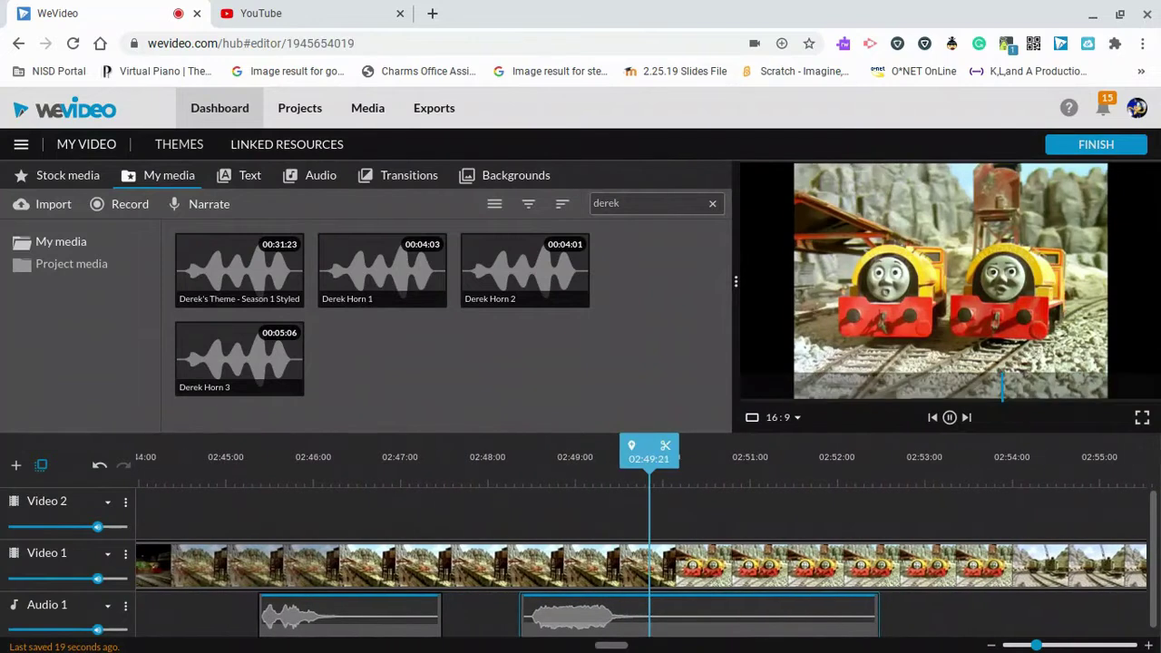
key("space")
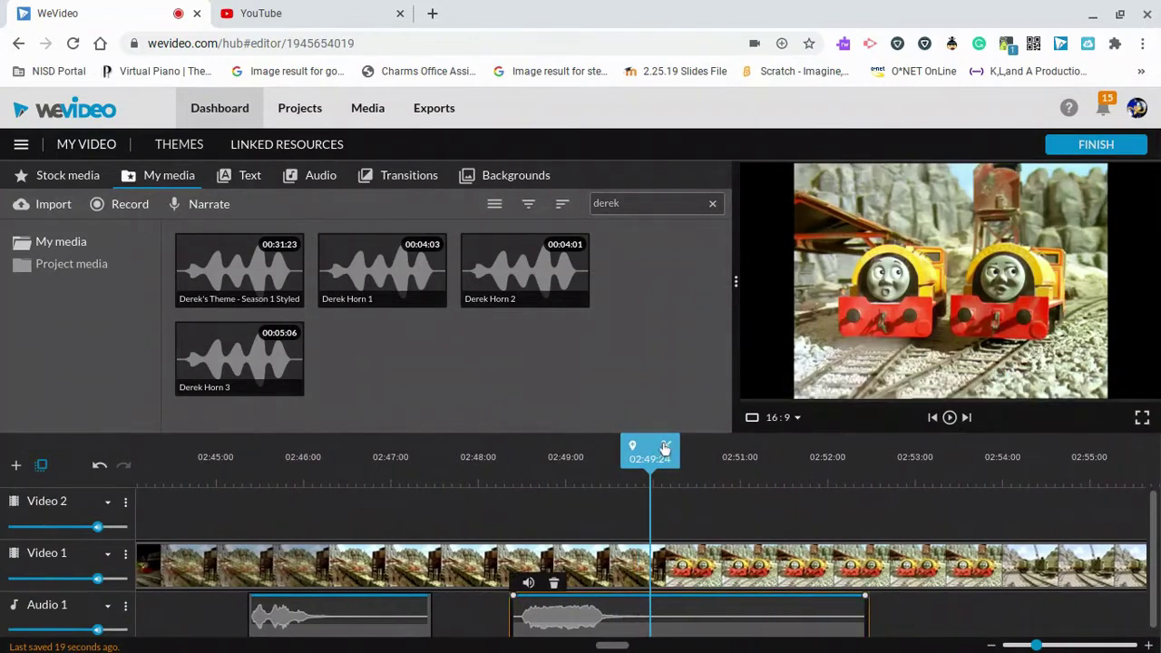
left_click(668, 632)
Place Derek Horn 3 on Audio 1 at 02:49:24 and make its volume ramp up from the clip's start to about 02:51.
left_click_drag(223, 405, 668, 616)
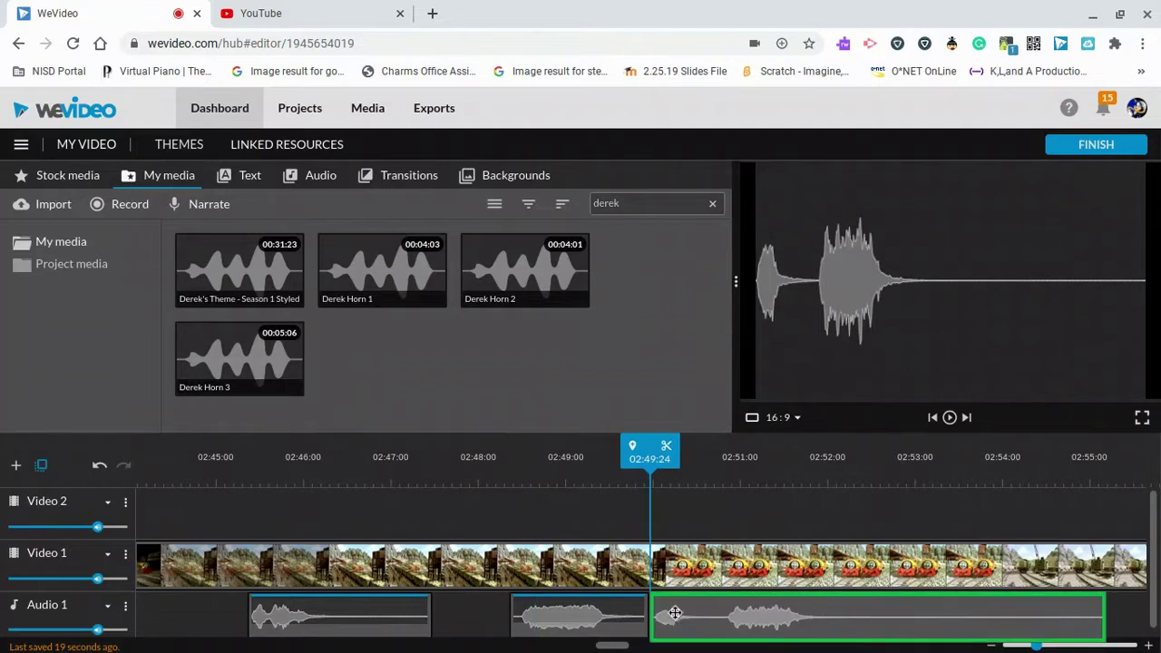
left_click(669, 583)
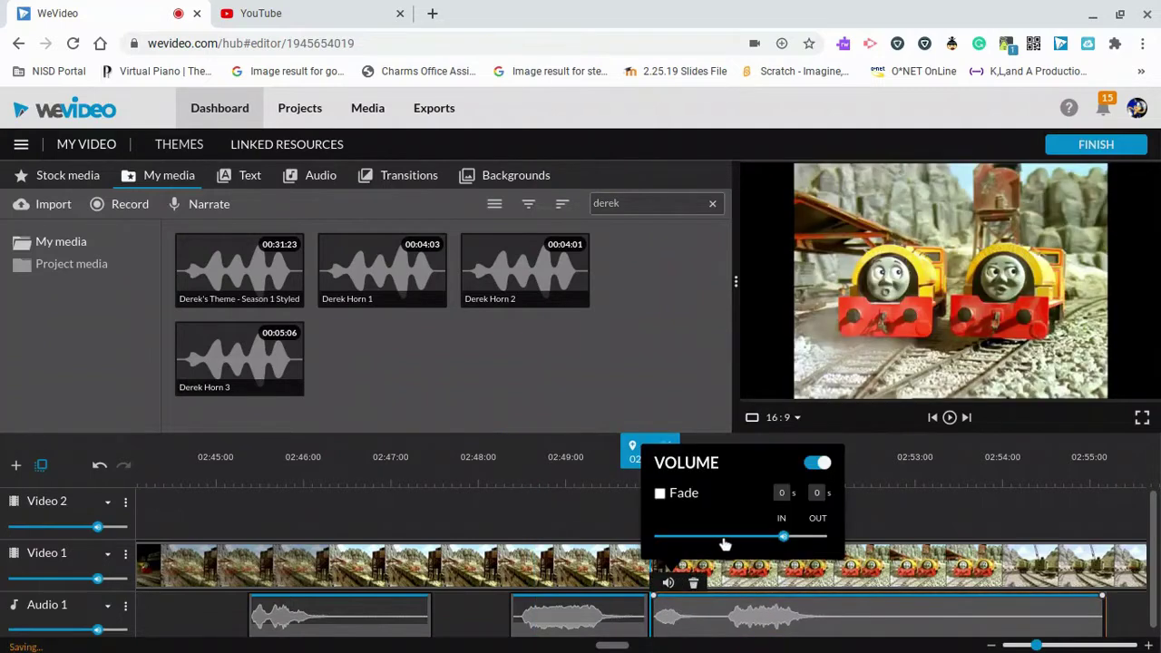
left_click(652, 602)
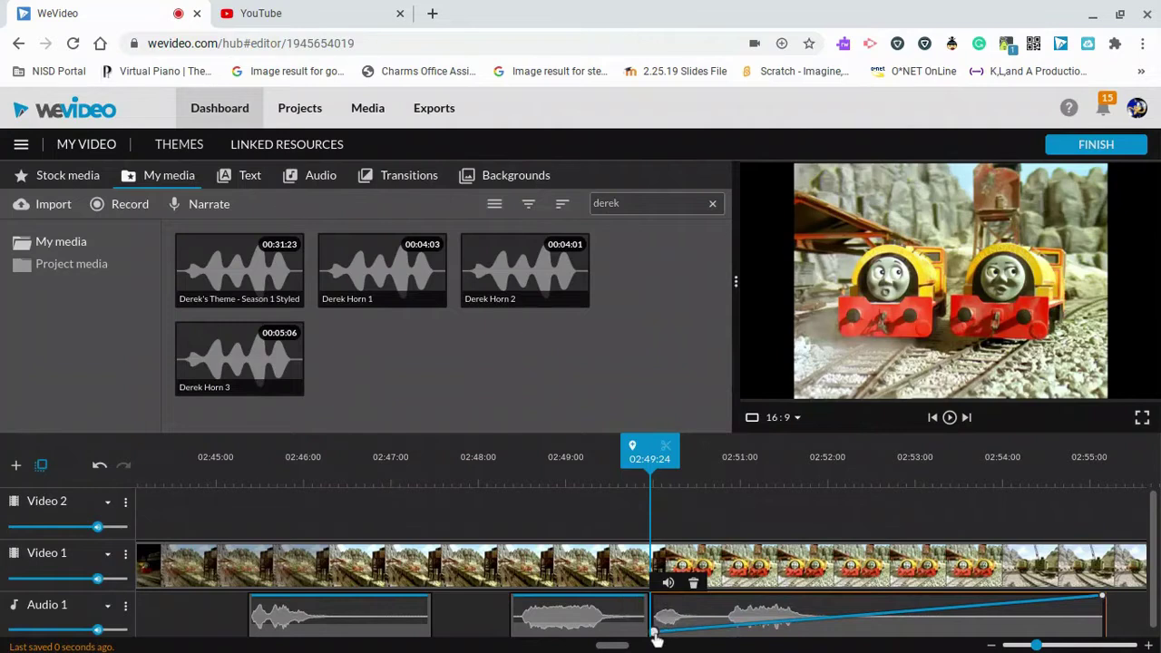
left_click_drag(762, 590, 747, 581)
key("space")
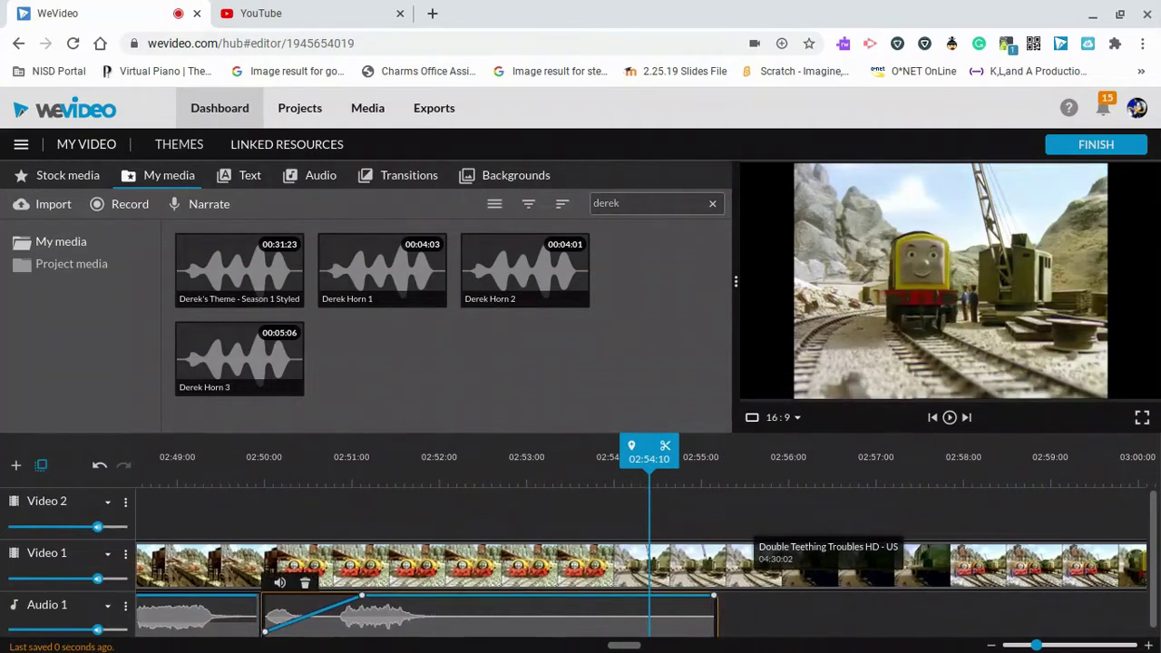
left_click(148, 465)
key("space")
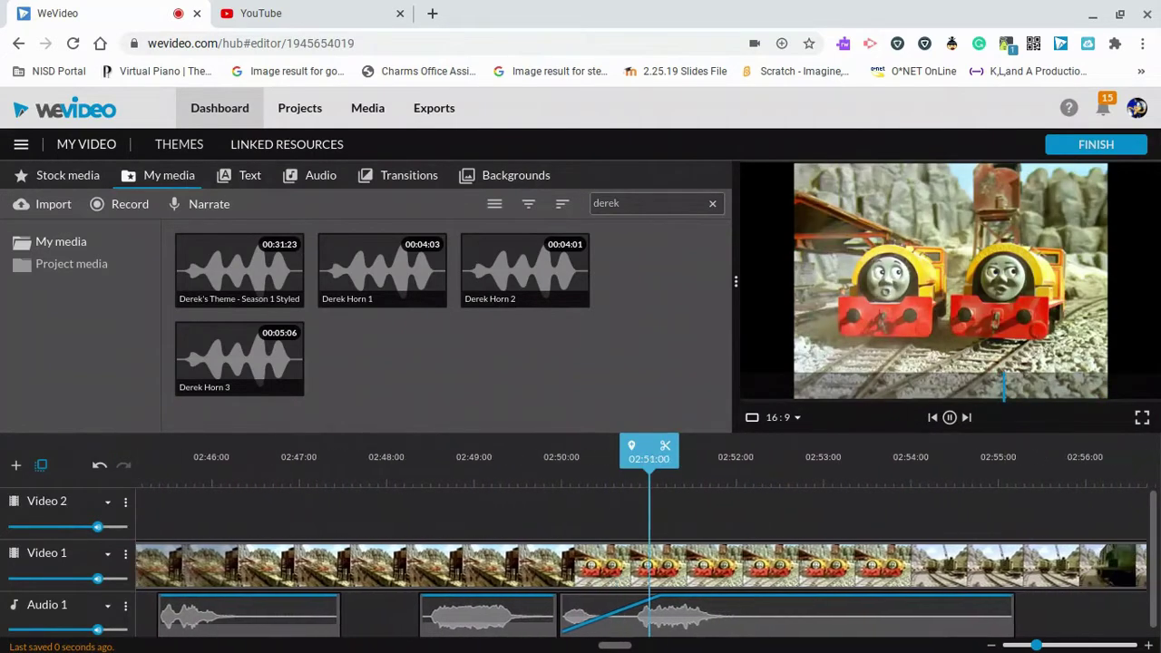
key("space")
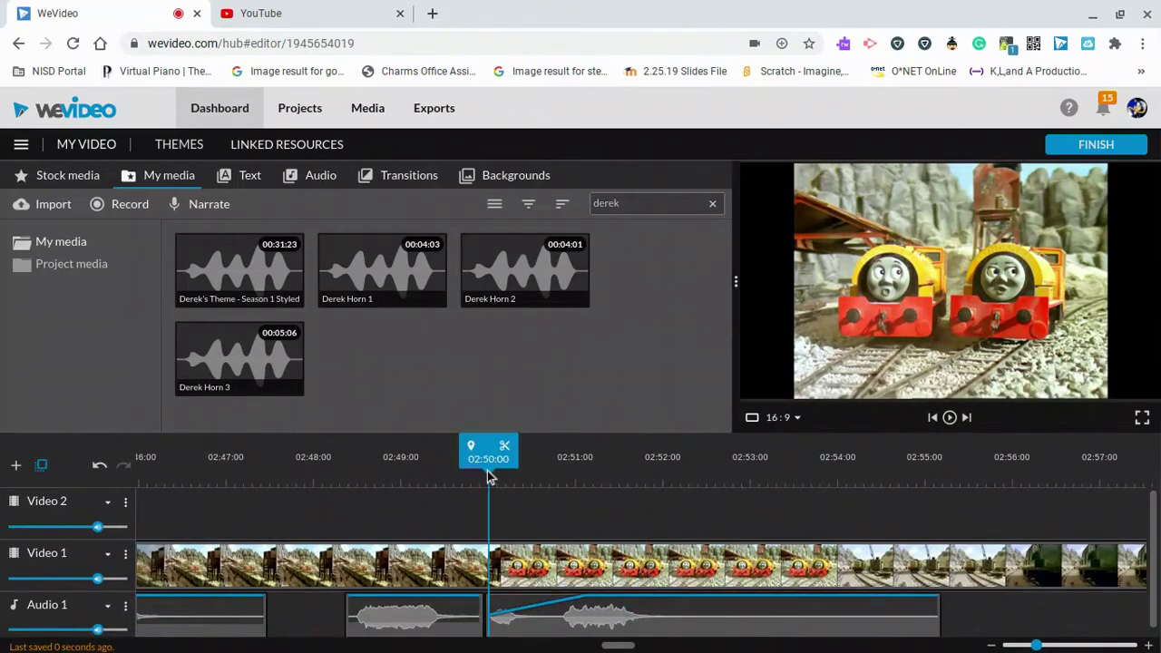
key("space")
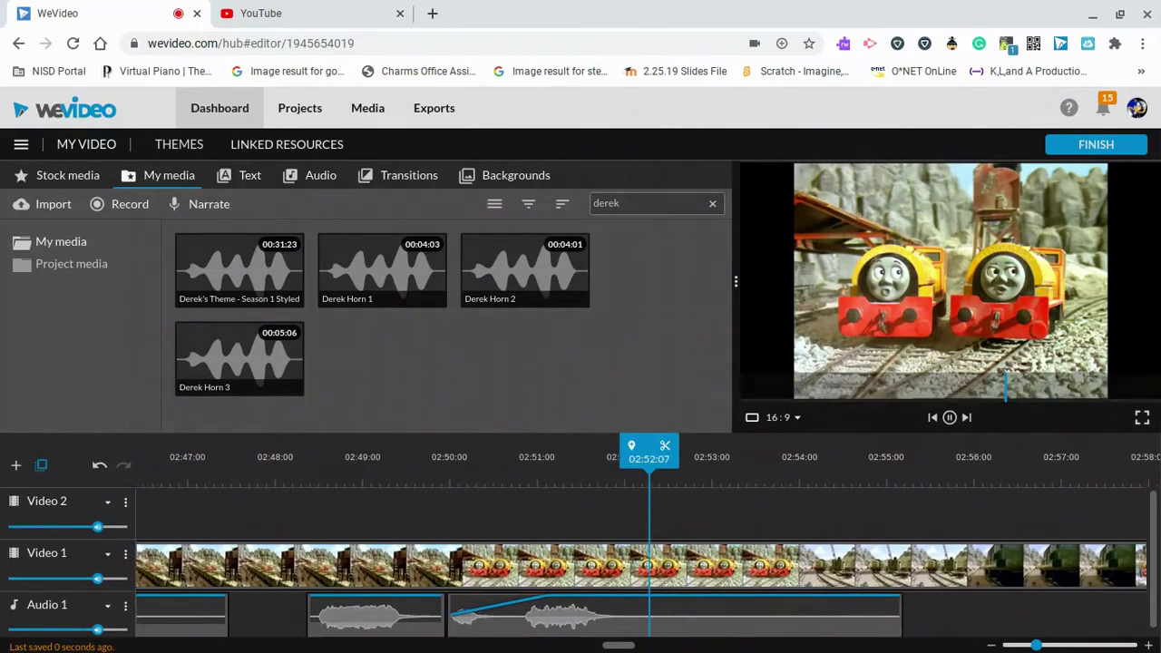
key("space")
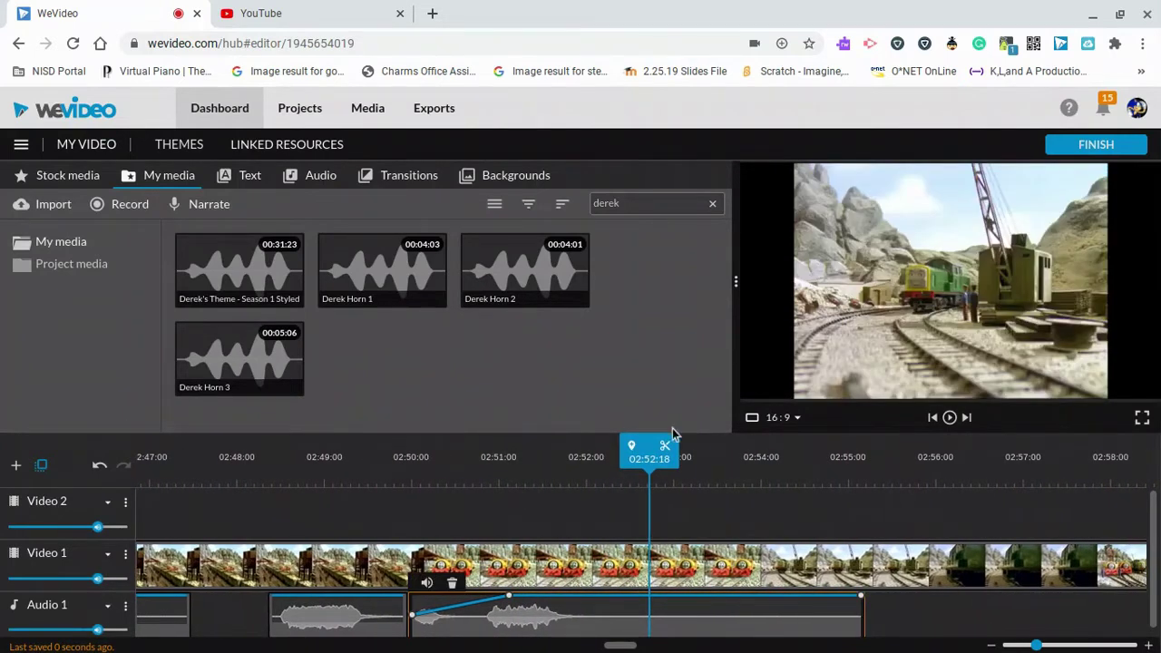
left_click(654, 617)
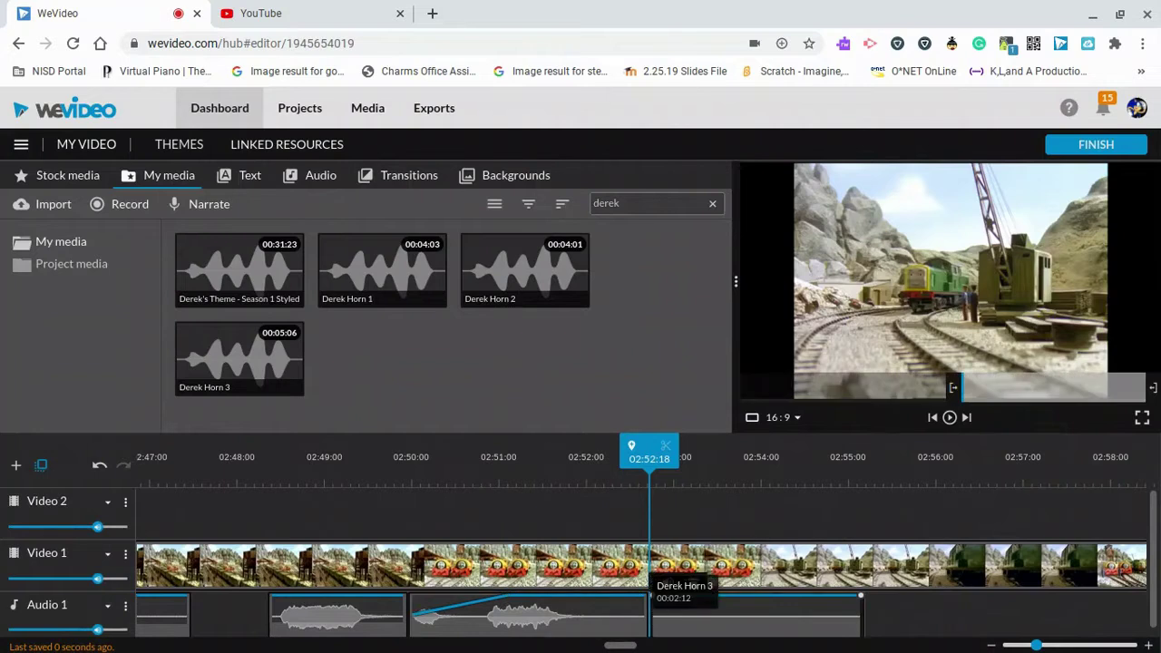
key("Delete")
Preview Derek Horn 1 and Derek Horn 2, and place Derek Horn 2 on Audio 1 directly after the Derek Horn 3 clip.
key("space")
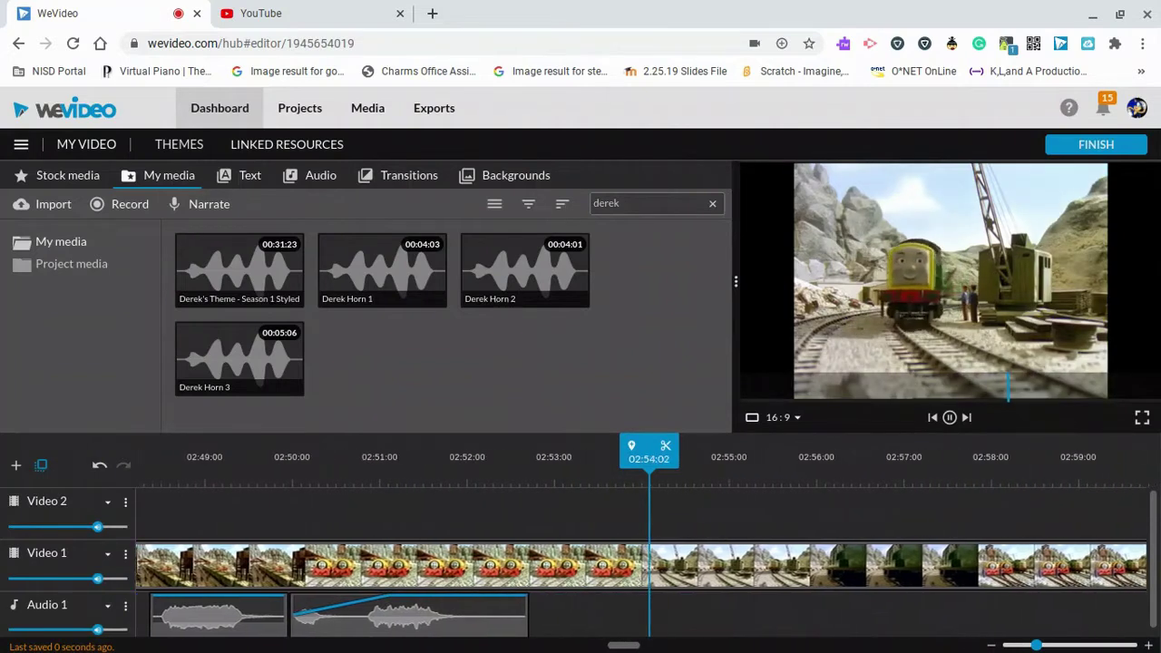
key("space")
key("space")
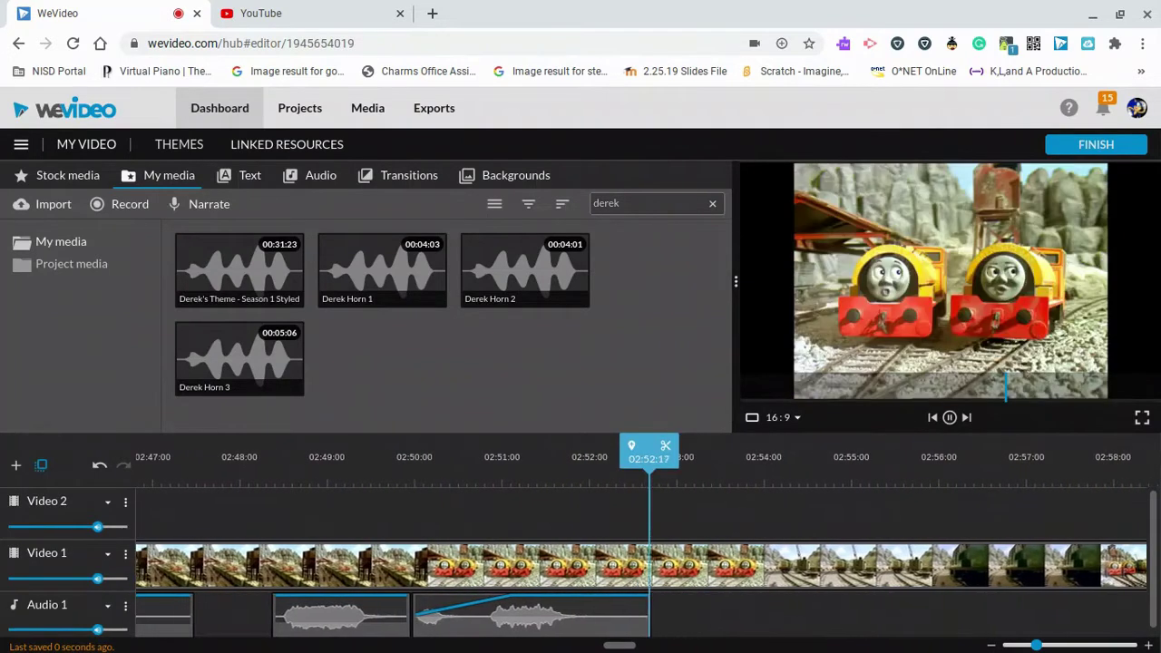
key("space")
left_click(397, 279)
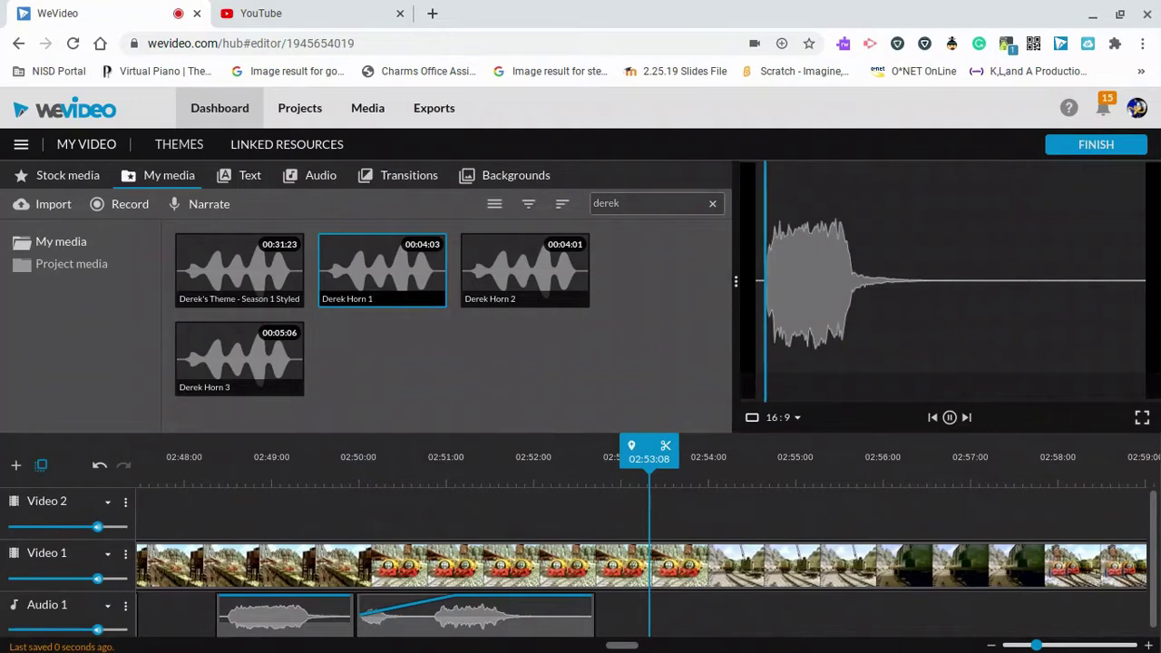
left_click(535, 270)
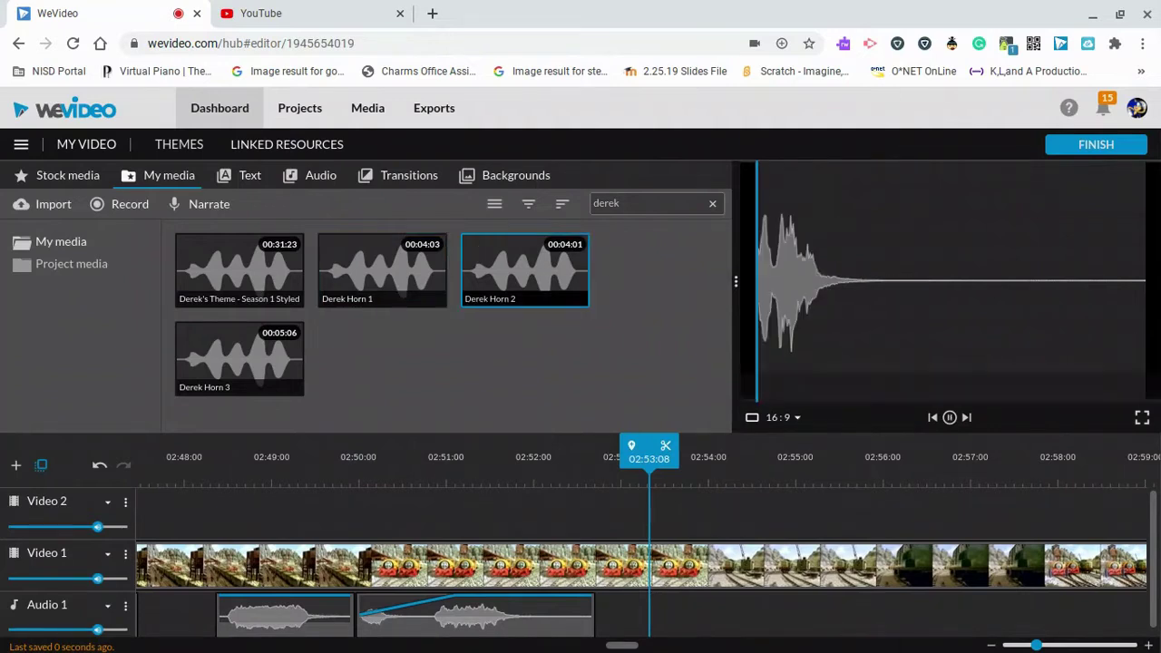
left_click_drag(758, 592, 624, 613)
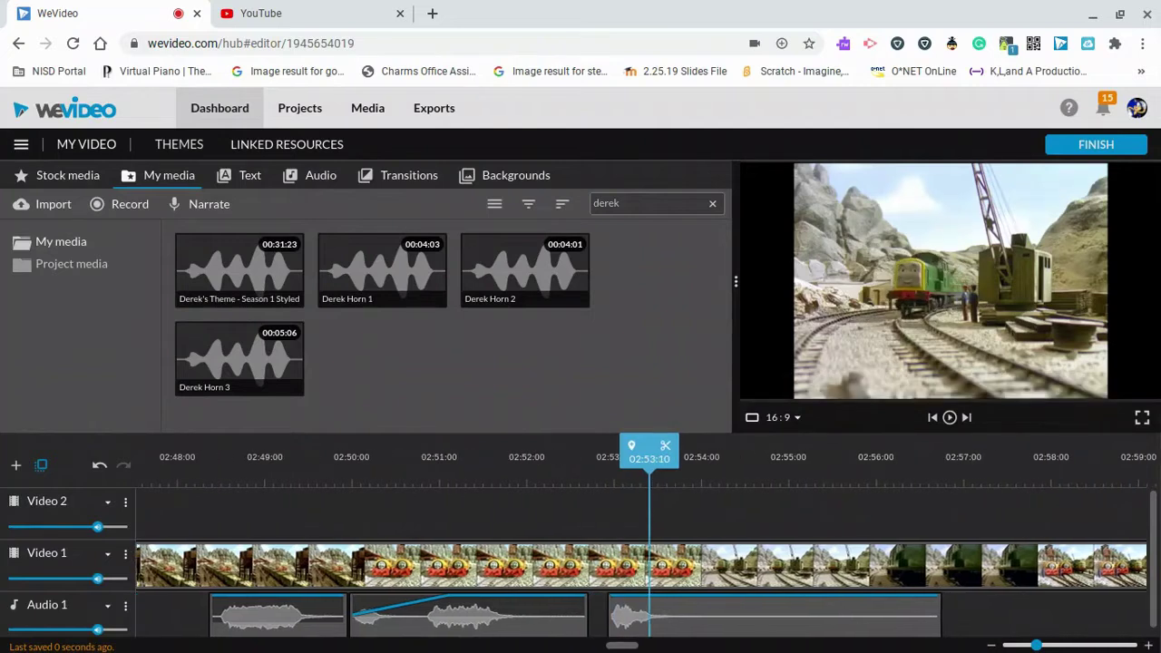
left_click_drag(669, 604, 648, 605)
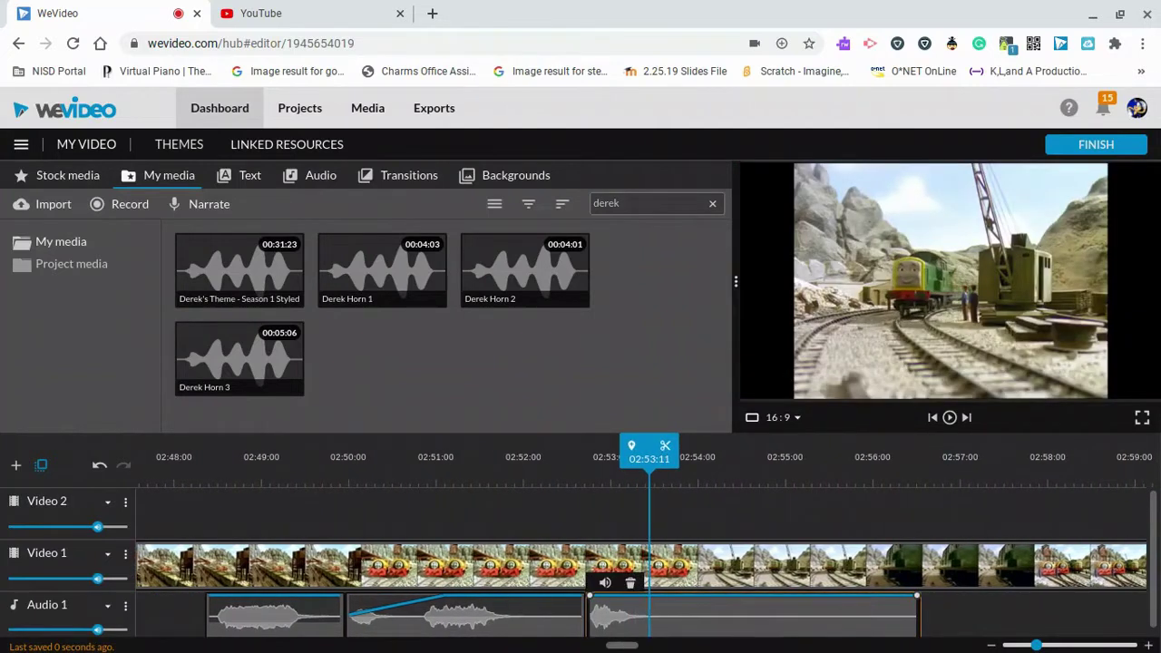
Cut off the silent tail of the new Derek Horn 2 clip and ramp its volume up to 74% at its end.
left_click(660, 603)
key("Delete")
left_click(605, 615)
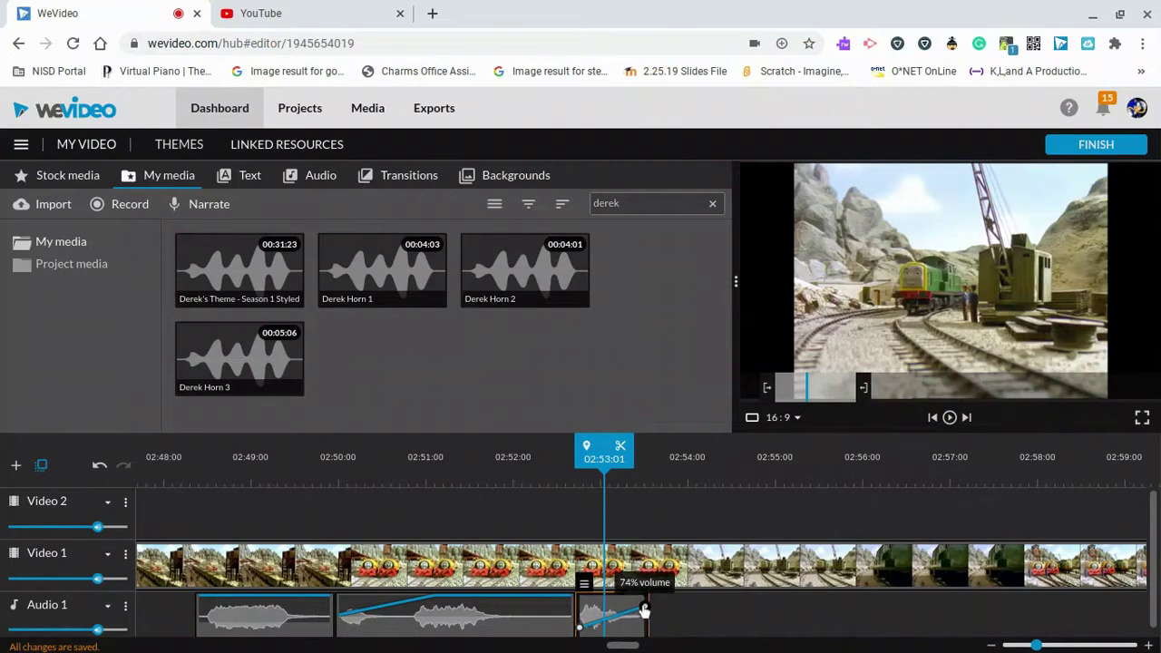
key("space")
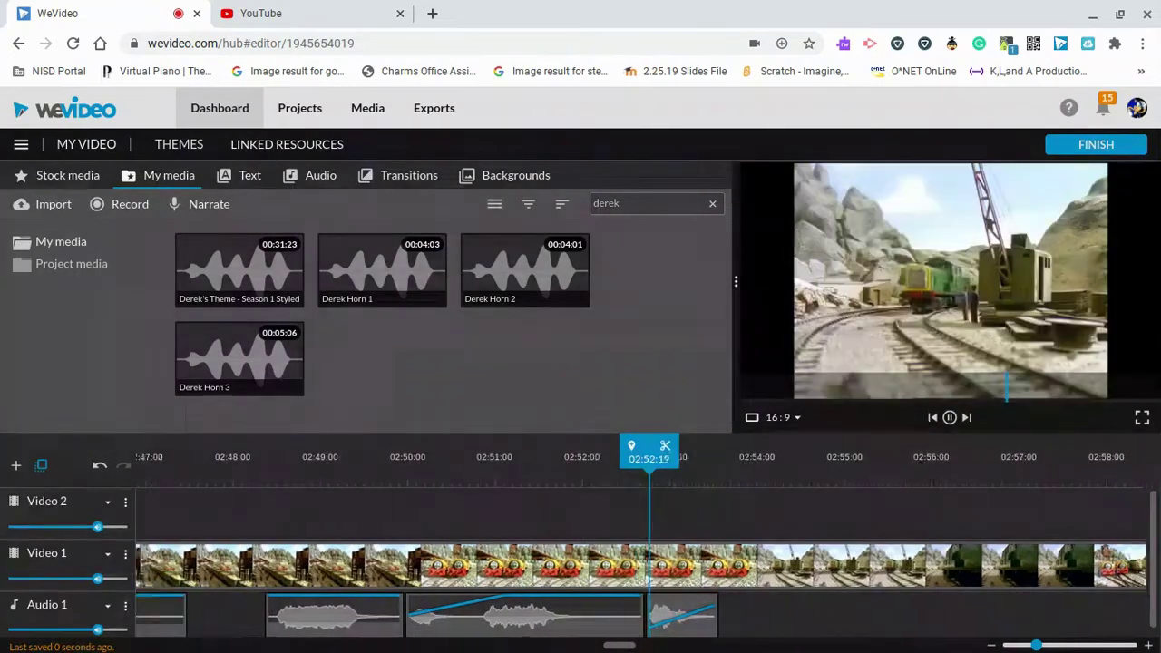
left_click(533, 483)
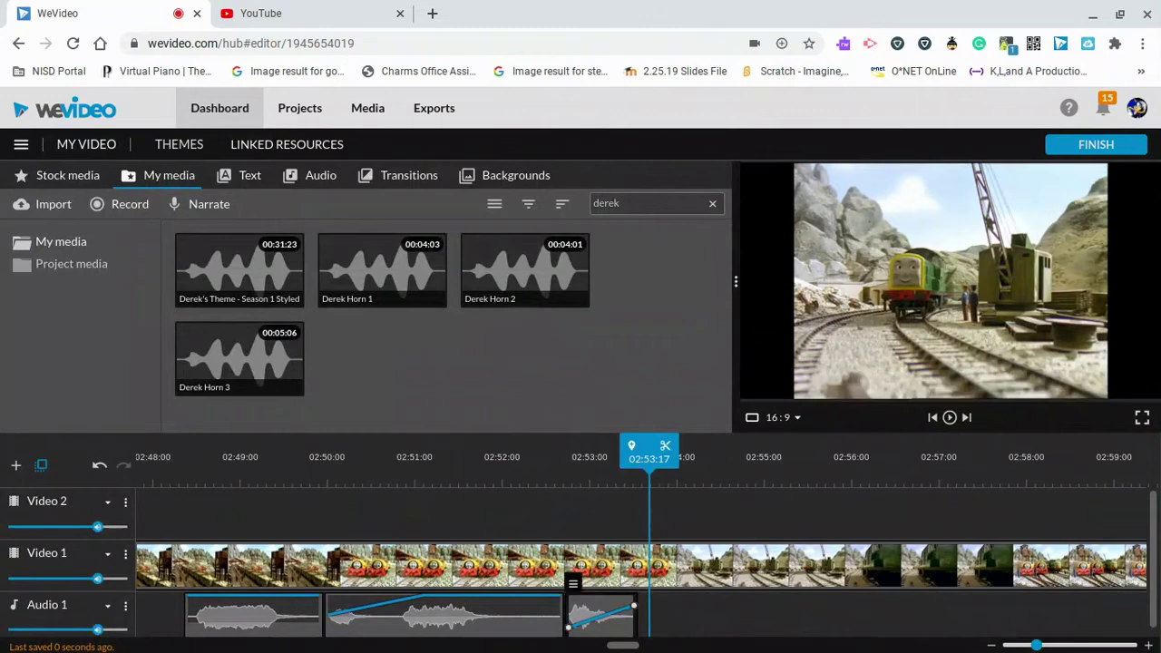
Place another Derek Horn 1 on Audio 1 directly after the short Derek Horn 2 clip and play it back.
left_click(440, 286)
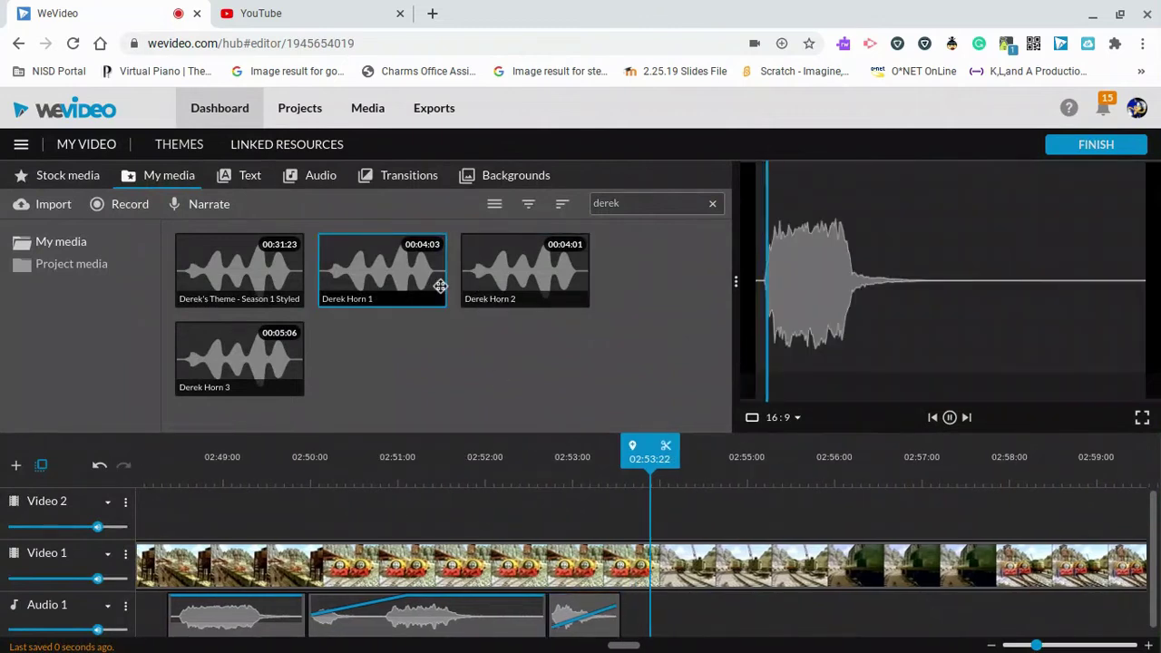
left_click_drag(381, 270, 652, 617)
key("space")
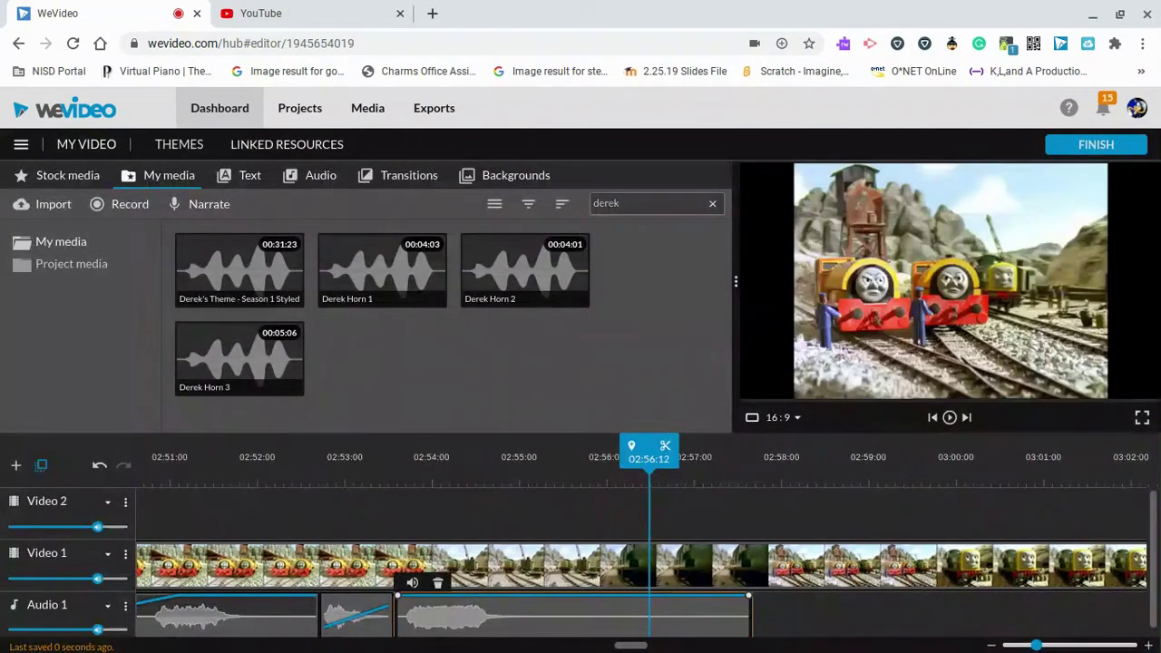
Replay the whole Derek horn sequence from about 02:45 and continue watching to 03:08:10.
left_click(199, 443)
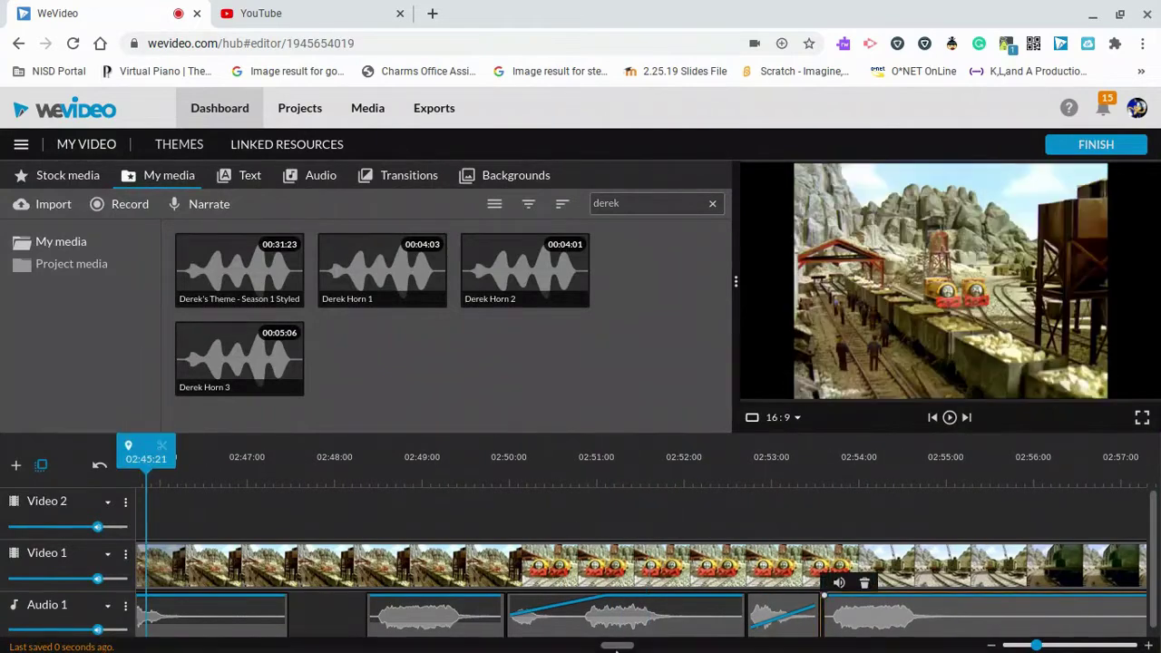
mouse_move(615, 649)
left_click_drag(616, 646, 609, 646)
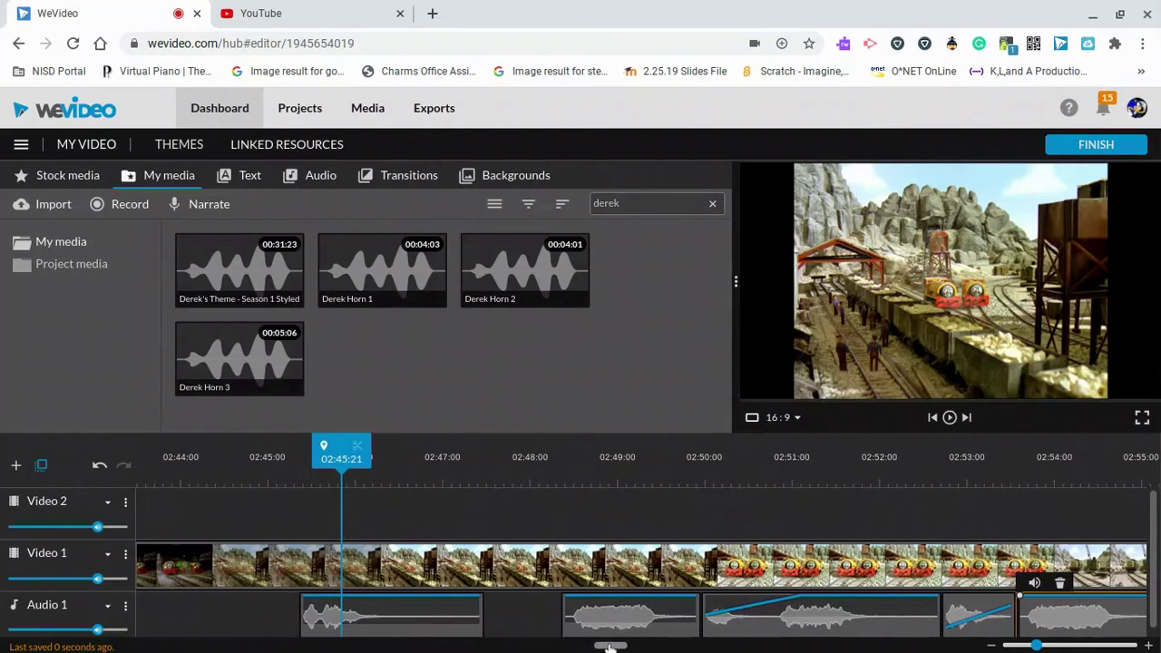
left_click(293, 440)
key("space")
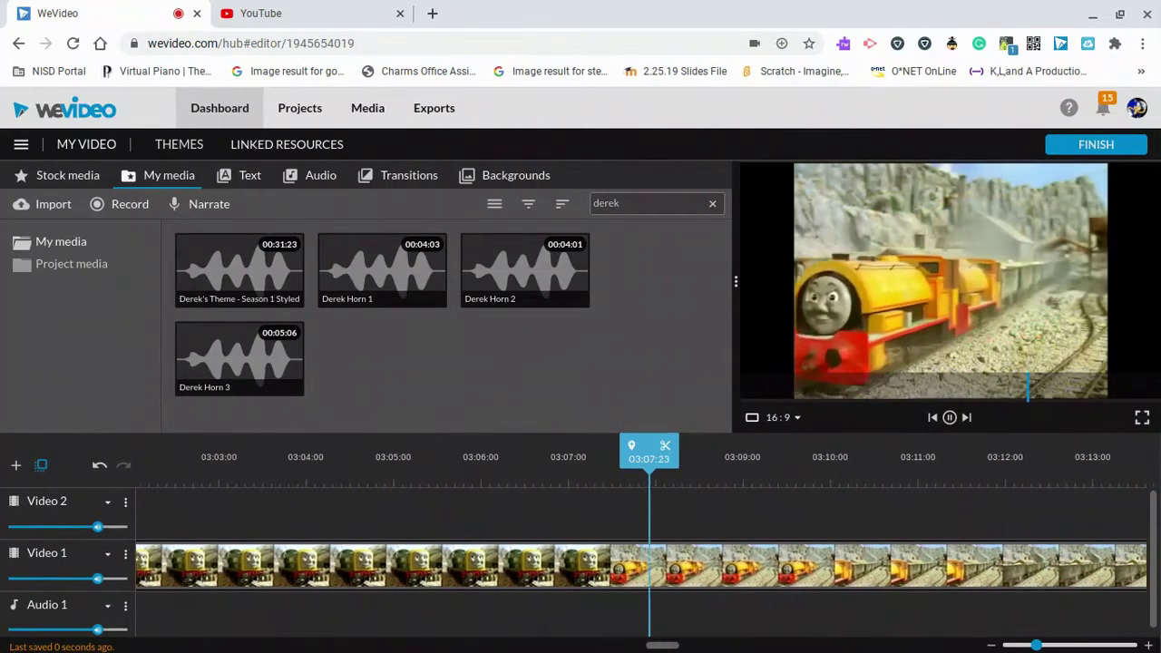
key("space")
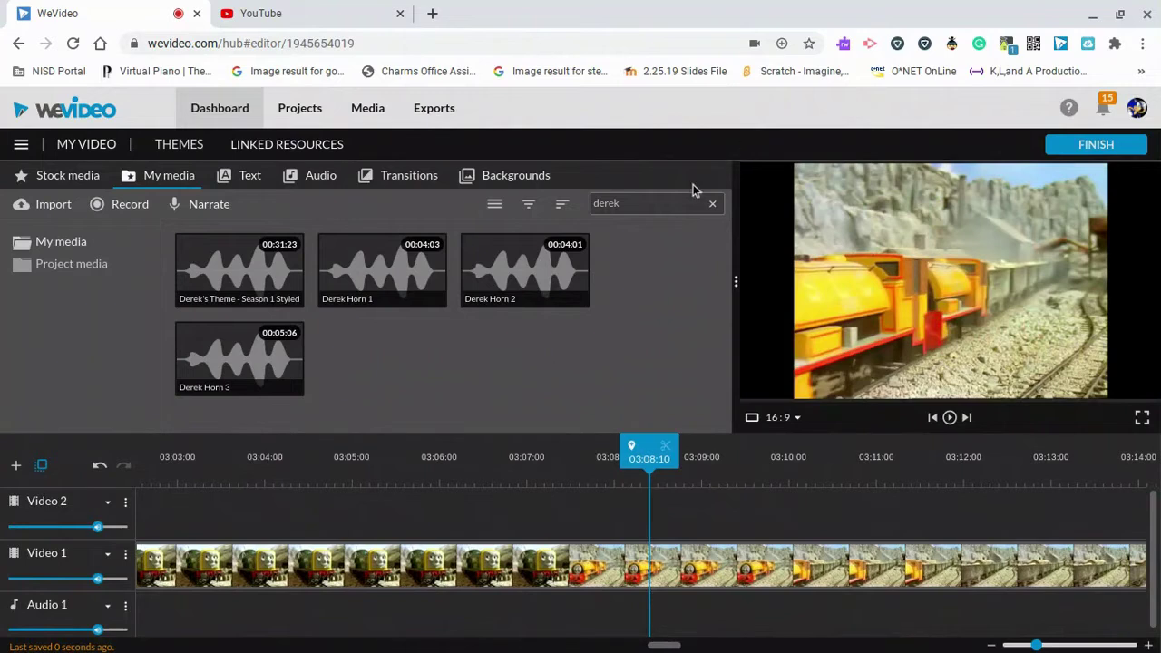
Replace the media search term with "ben" to find Ben's whistle sounds.
left_click(617, 205)
key("BackSpace")
key("BackSpace")
key("BackSpace")
key("BackSpace")
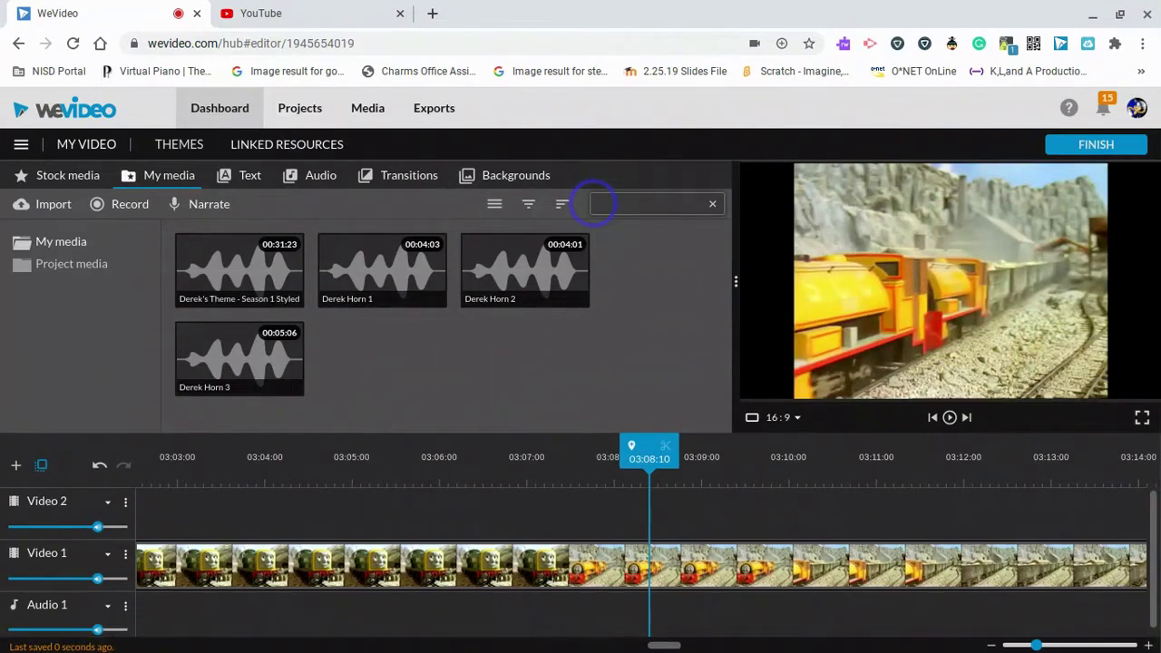
type("ben")
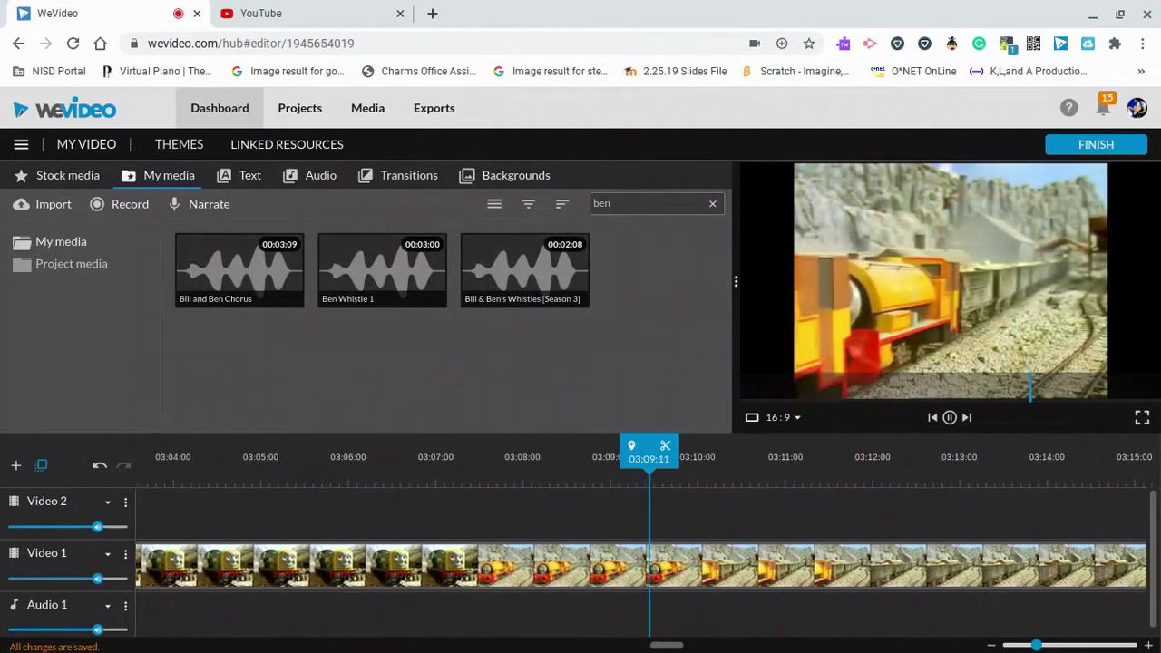
Preview Ben Whistle 1 and place it on Audio 1 at about 03:07, where the shot changes to the yellow engines.
key("space")
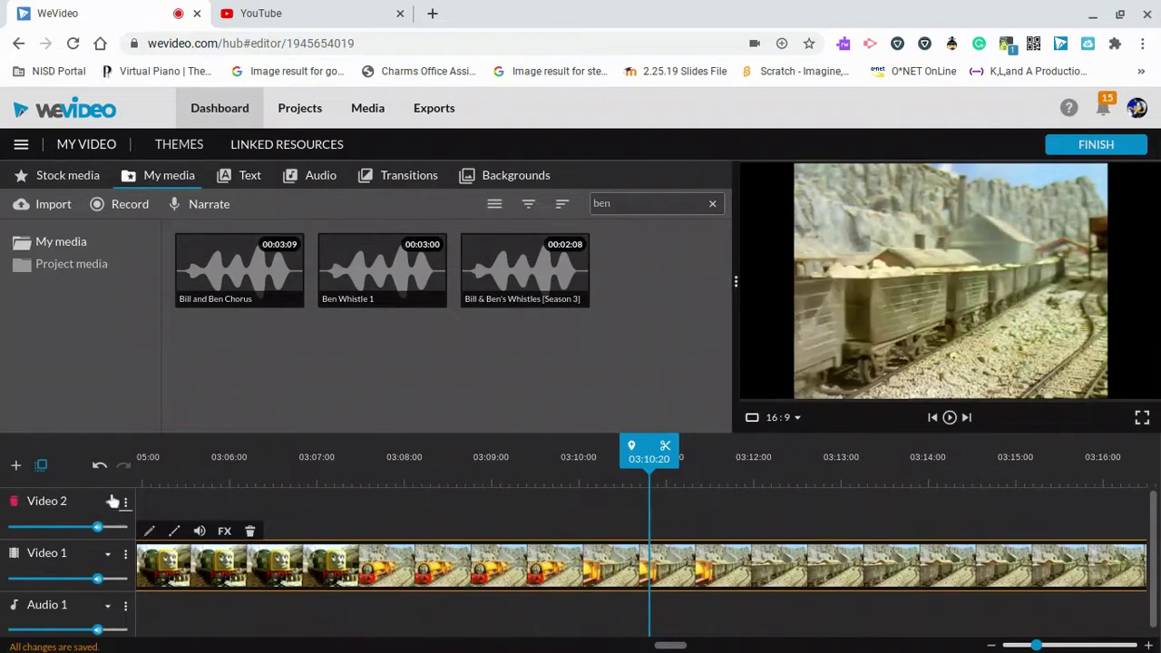
left_click(353, 282)
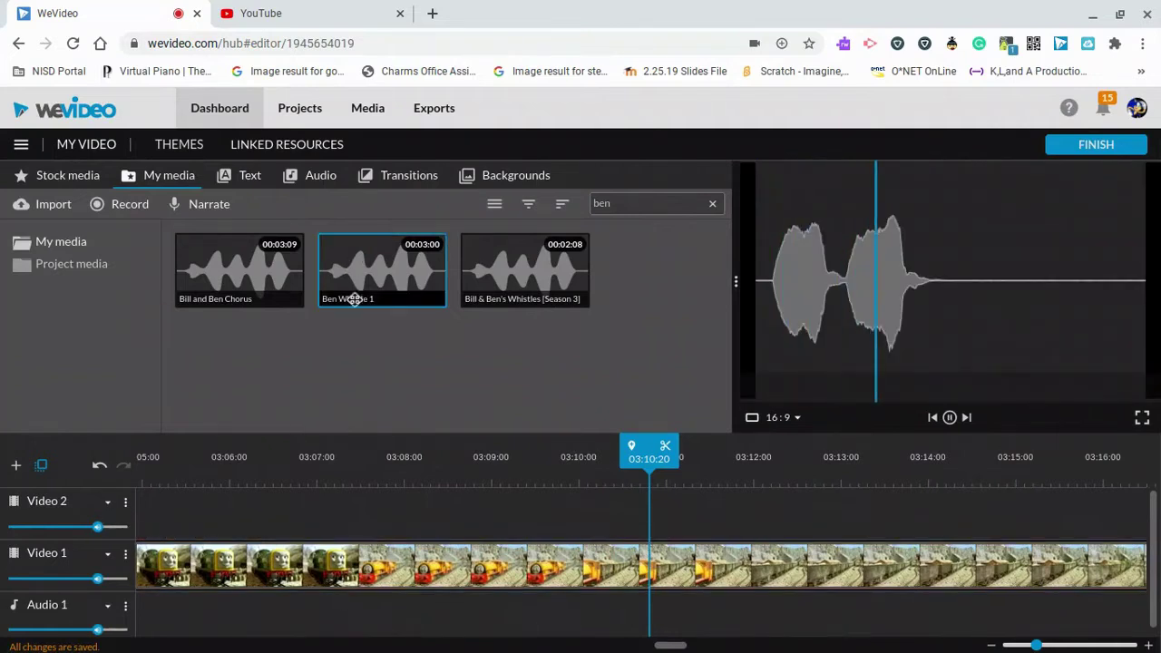
left_click(165, 569)
key("space")
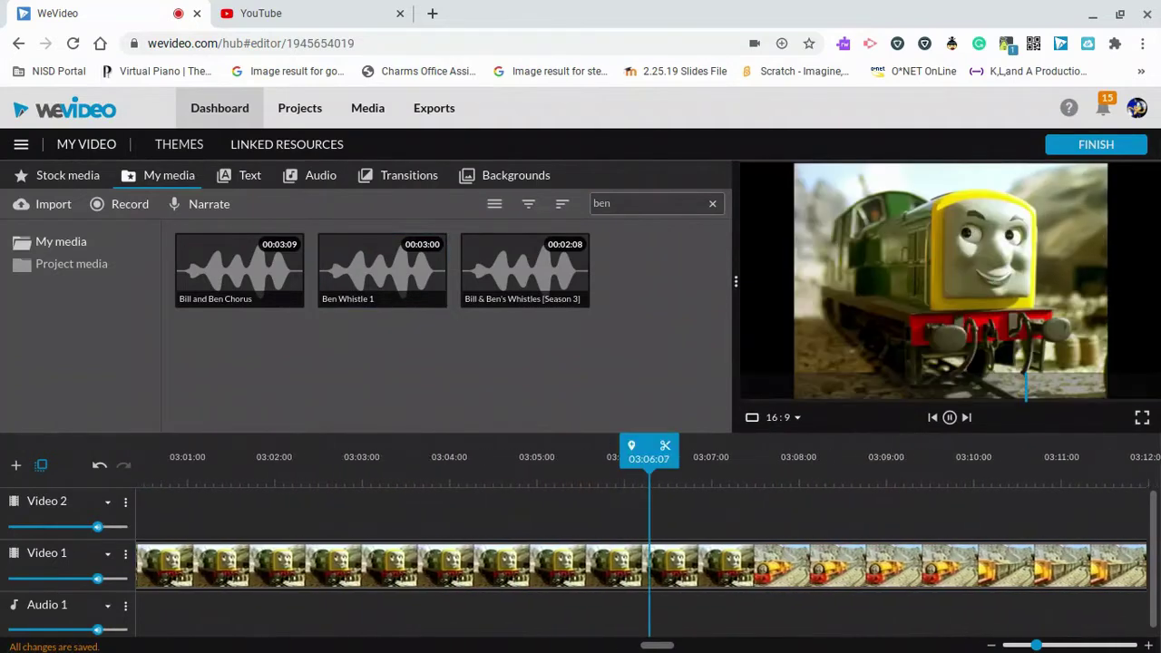
key("space")
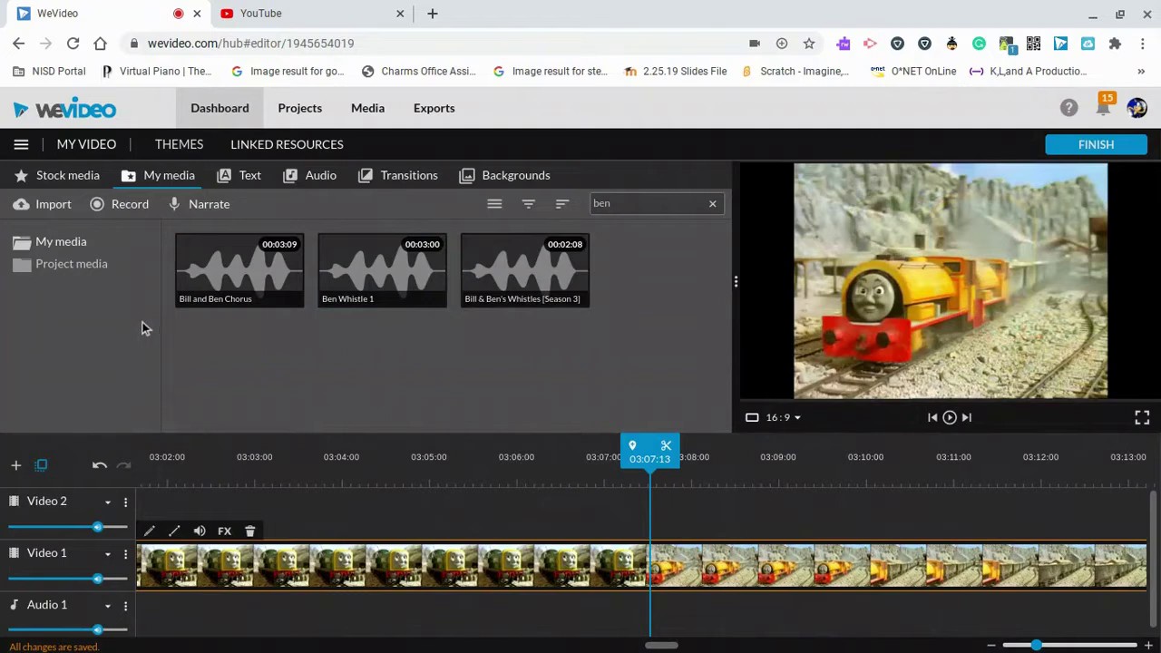
left_click_drag(389, 293, 653, 616)
Split the Ben Whistle 1 clip at 03:08:19 and delete its silent tail.
key("space")
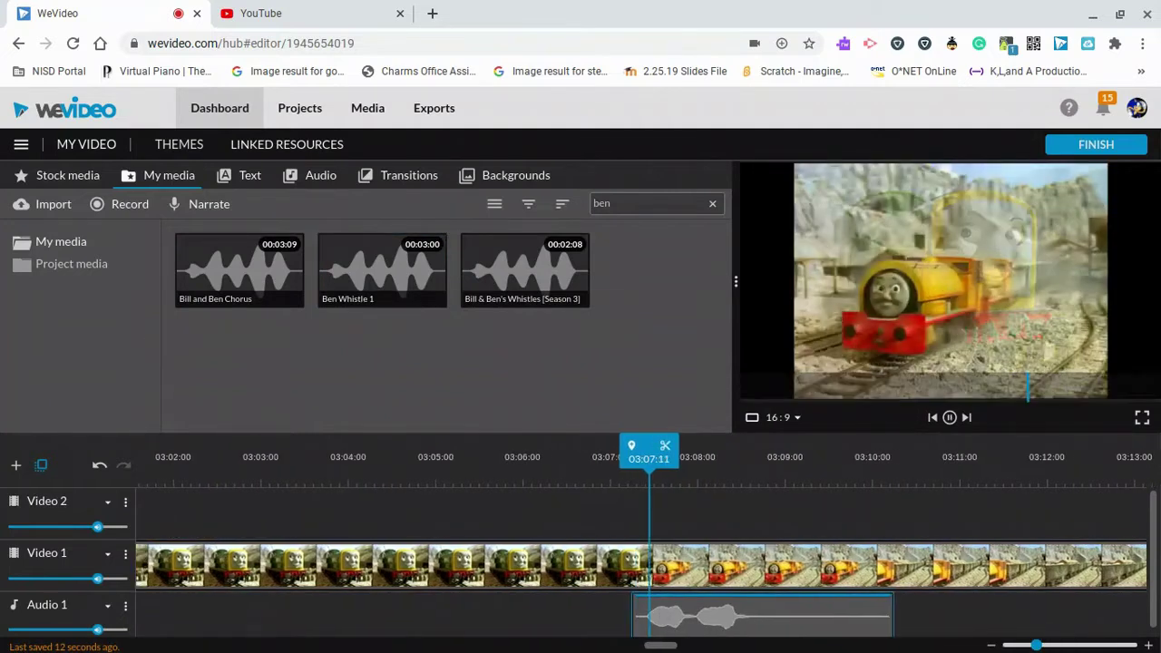
left_click(653, 616)
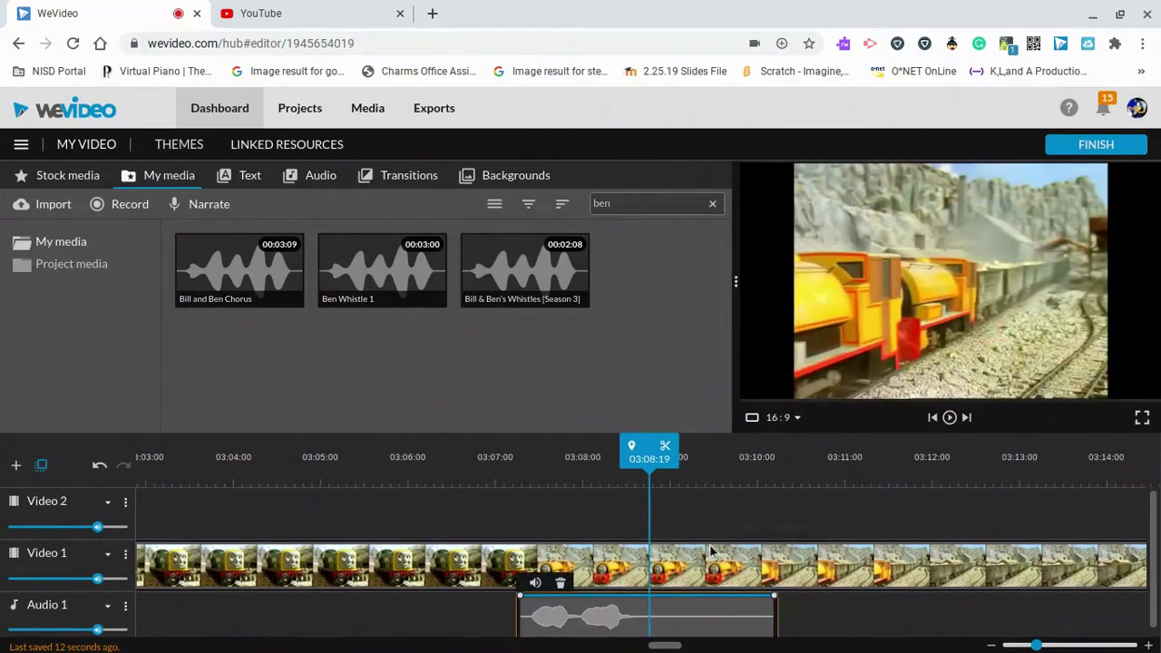
left_click(674, 629)
key("Delete")
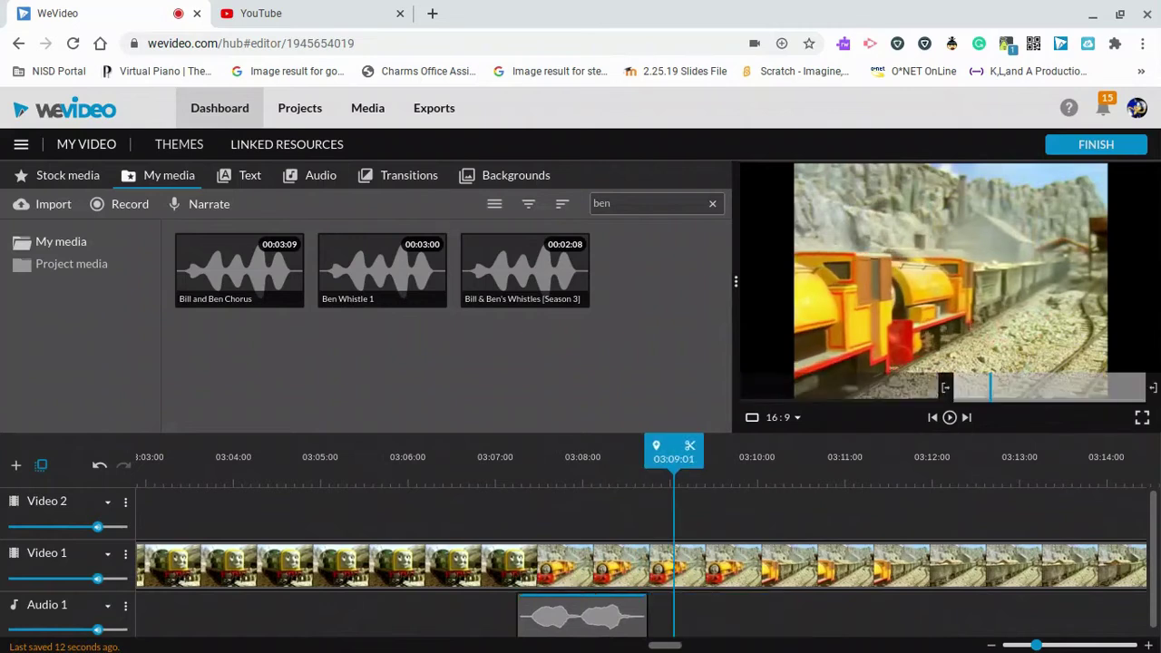
Search the media for "bill" and place Bill Whistle 1 on Audio 1 directly after the Ben whistle clip.
key("BackSpace")
key("BackSpace")
type("i")
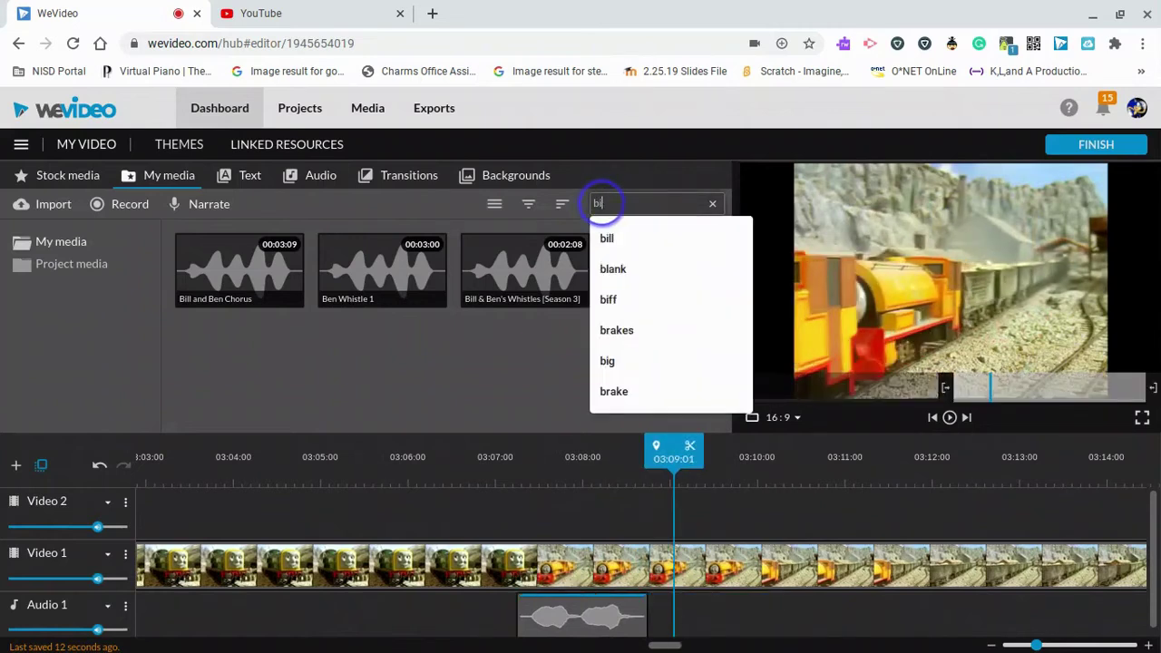
type("ll")
key("Return")
left_click(406, 266)
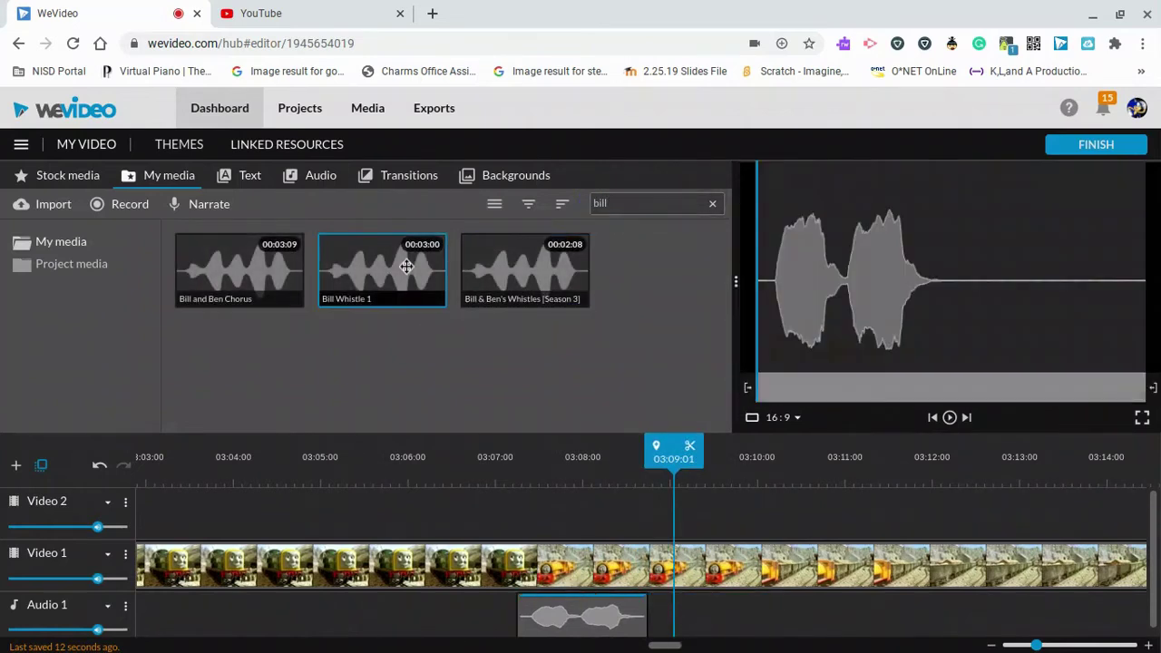
left_click_drag(407, 269, 674, 607)
Split the Bill Whistle 1 clip at 03:10:08, delete its silent tail and play the section back.
left_click(520, 456)
key("space")
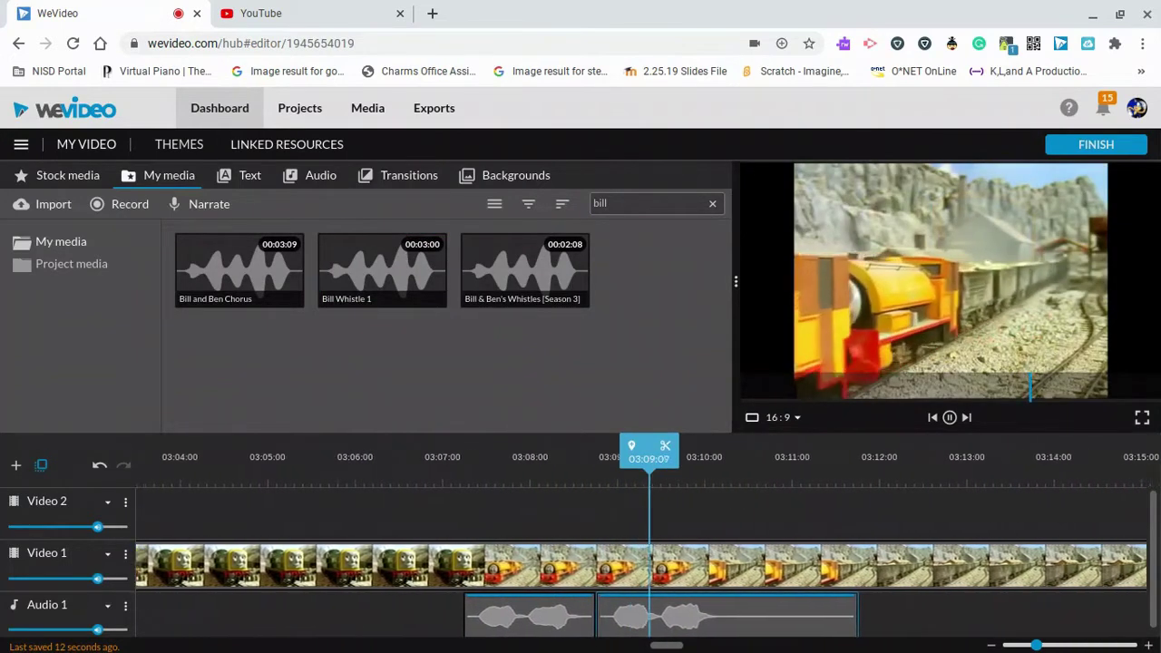
key("space")
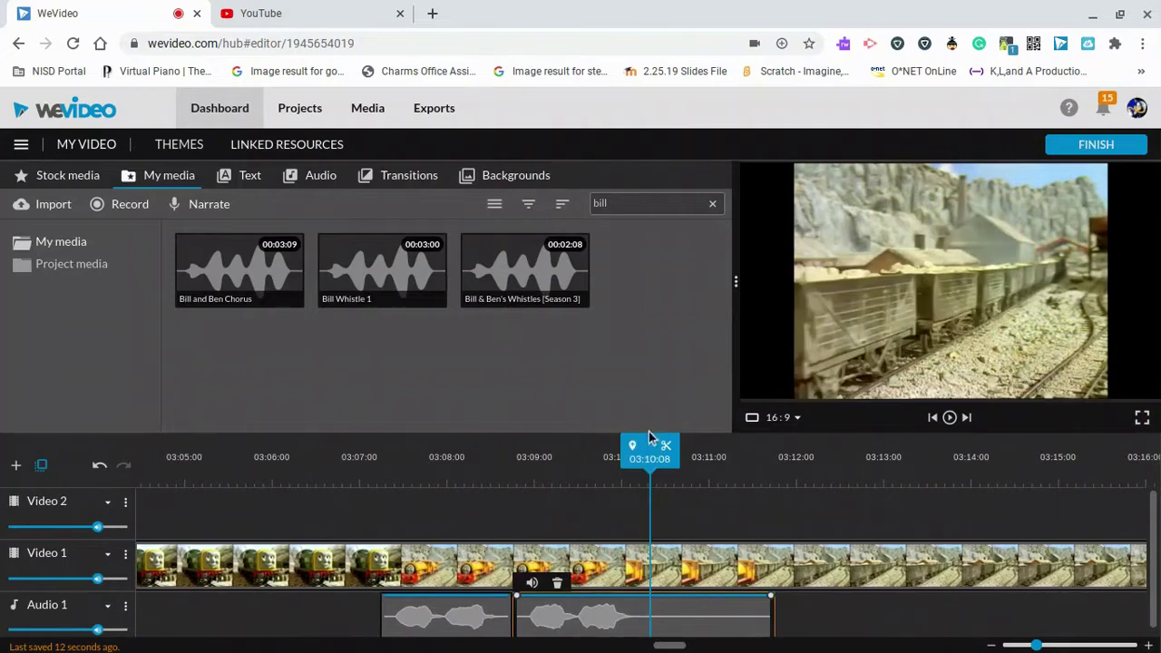
left_click(665, 618)
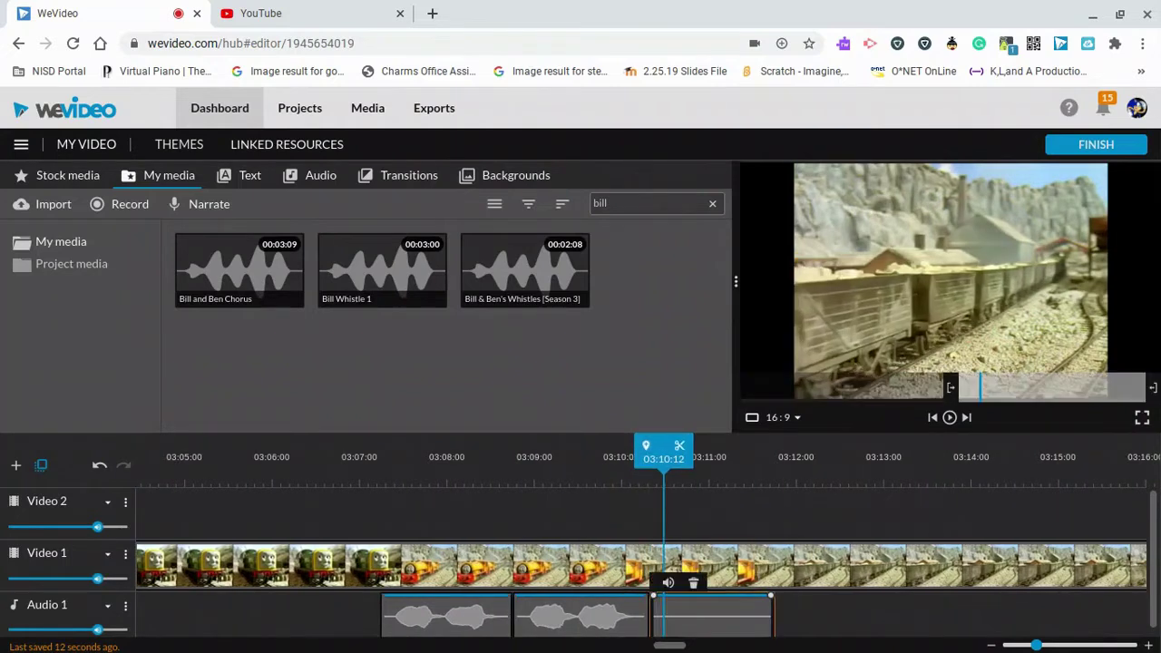
key("Delete")
key("space")
key("space")
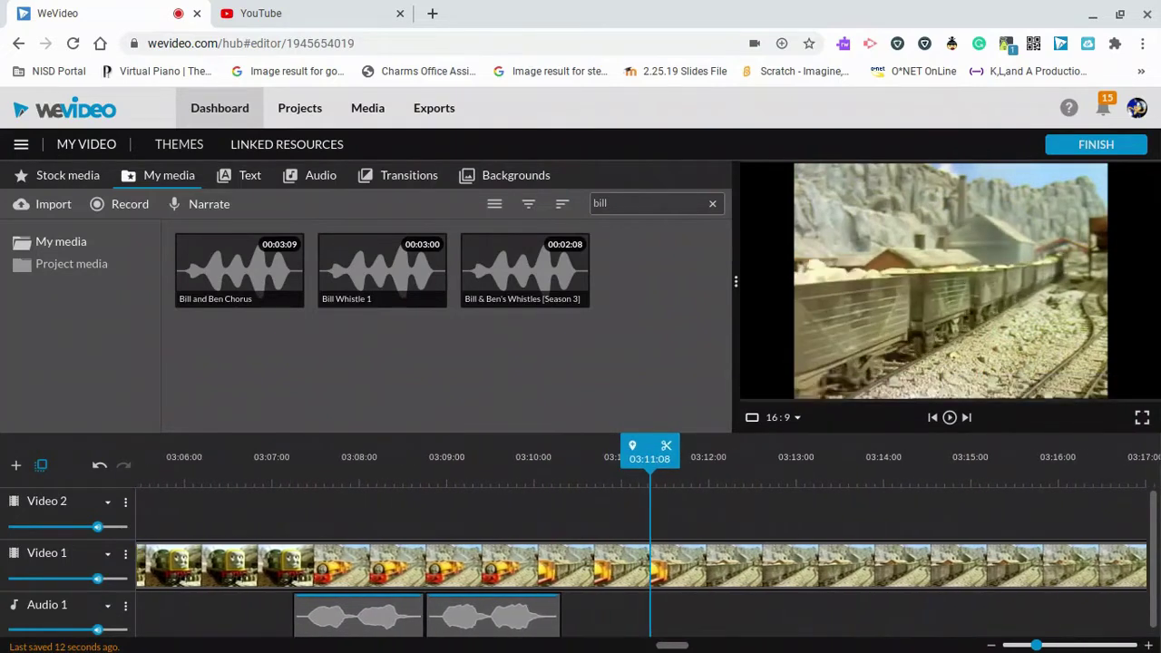
left_click(590, 581)
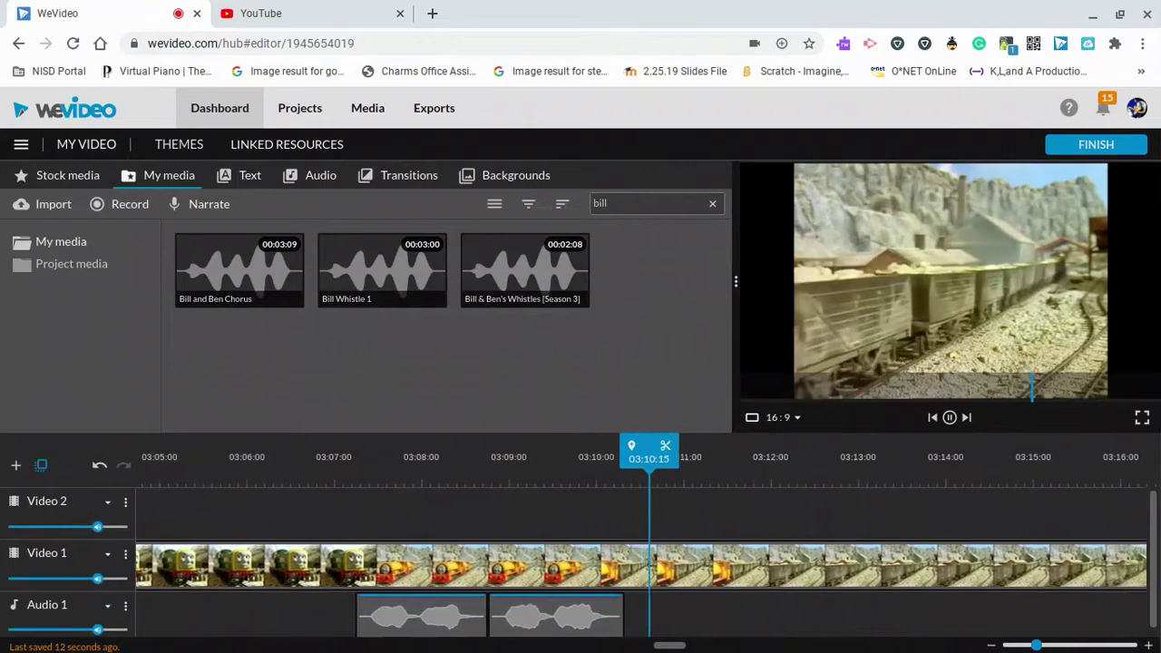
Search the media for Derek's horn sounds with the term "dere".
left_click(606, 203)
type("derek")
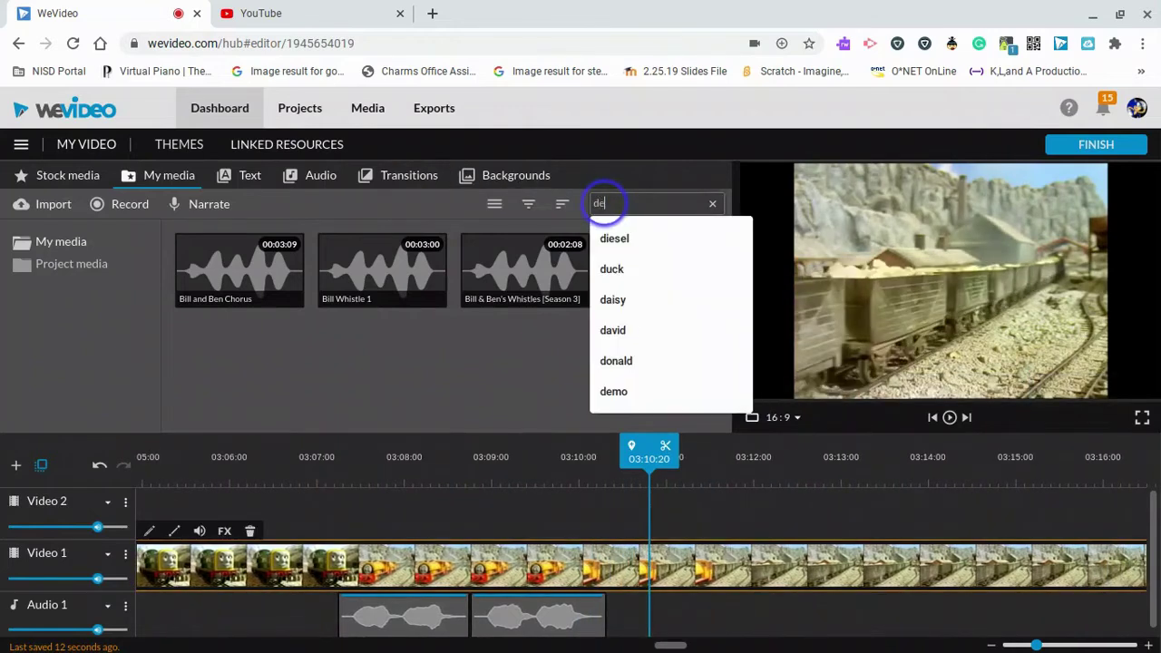
key("Return")
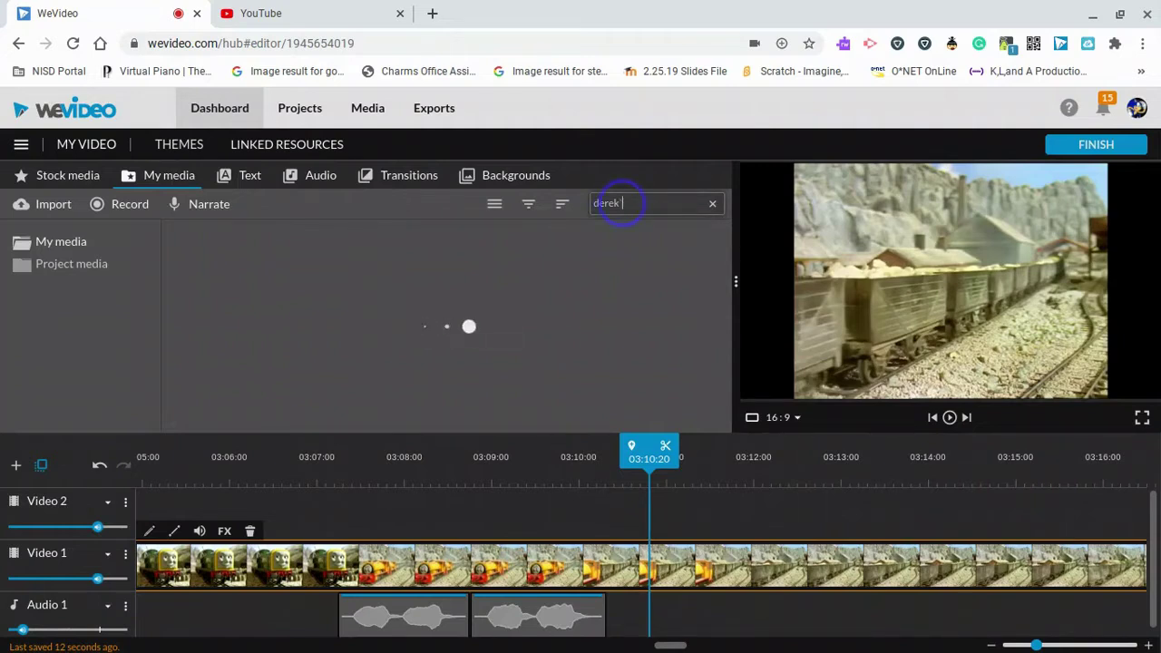
key("BackSpace")
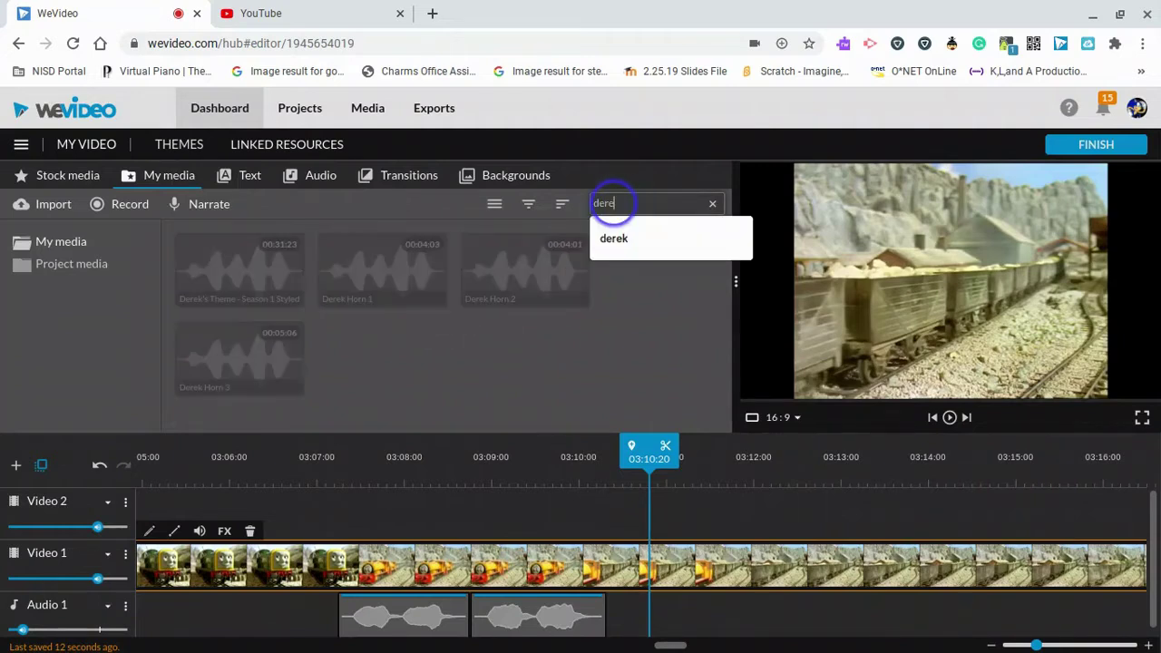
key("Return")
Place Derek Horn 2 on Audio 1 directly after the Bill whistle clip.
left_click(394, 251)
key("space")
left_click(481, 264)
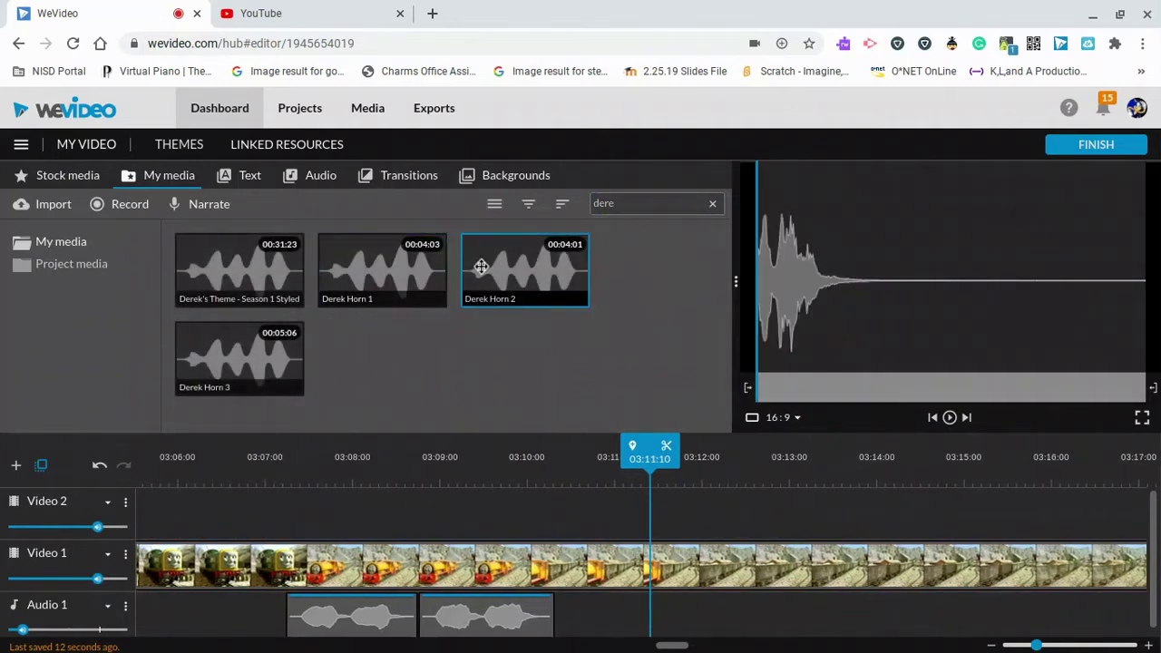
left_click_drag(484, 269, 576, 615)
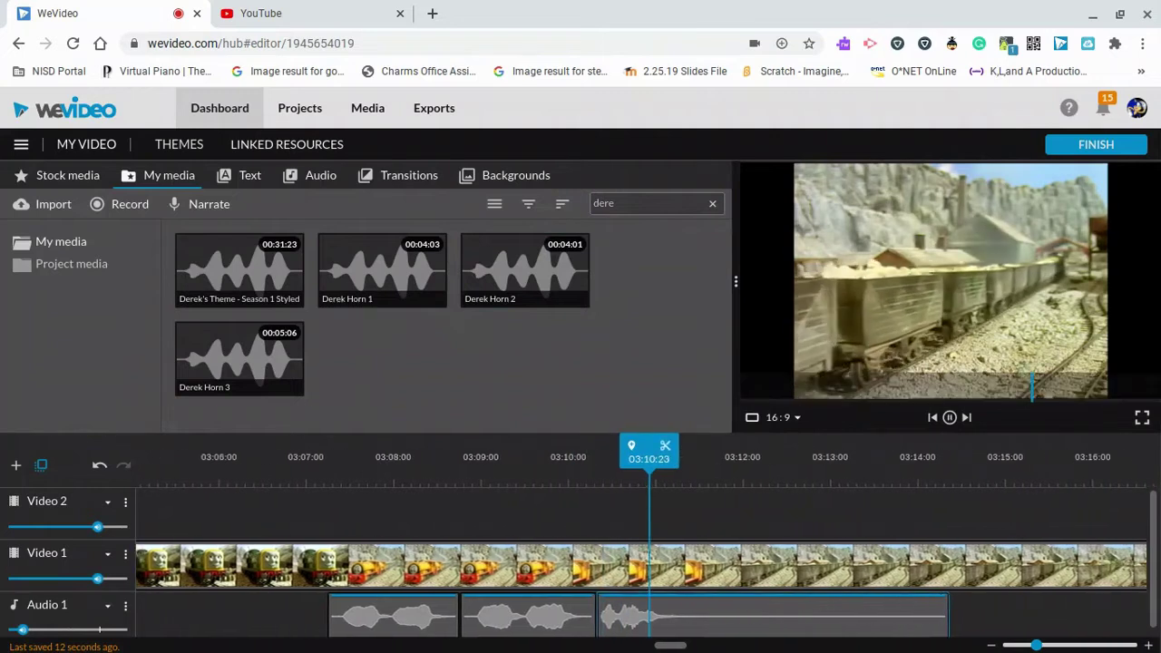
Play on past the Derek horn and skip ahead to the shot of the man in blue uniform around 03:43.
key("space")
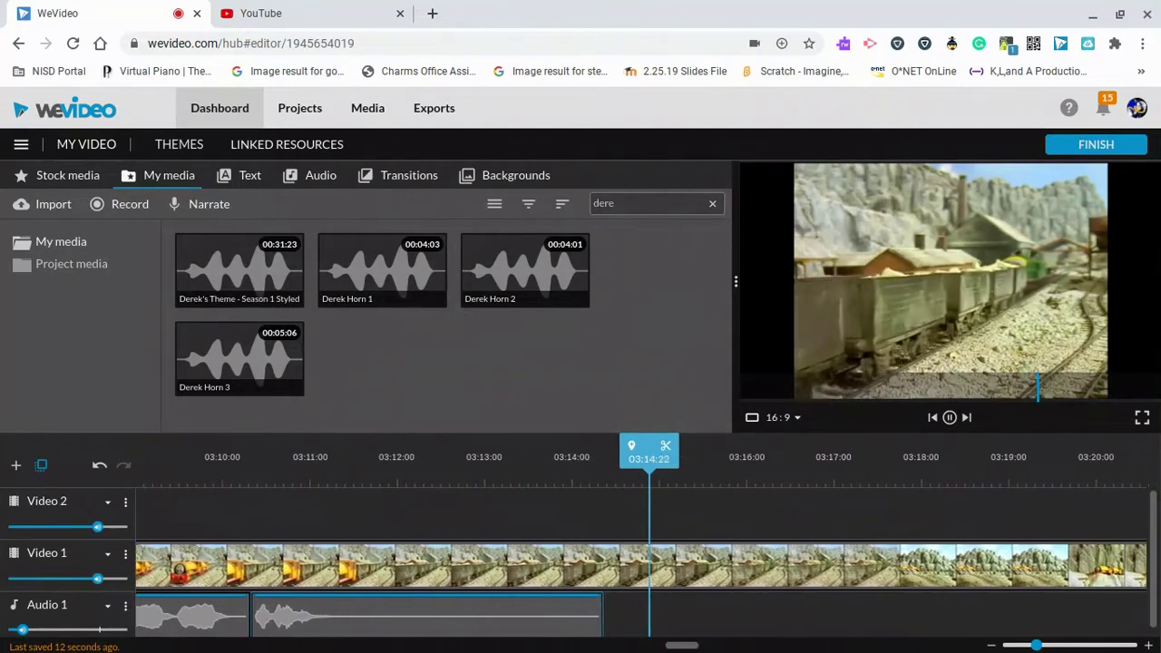
left_click(1066, 443)
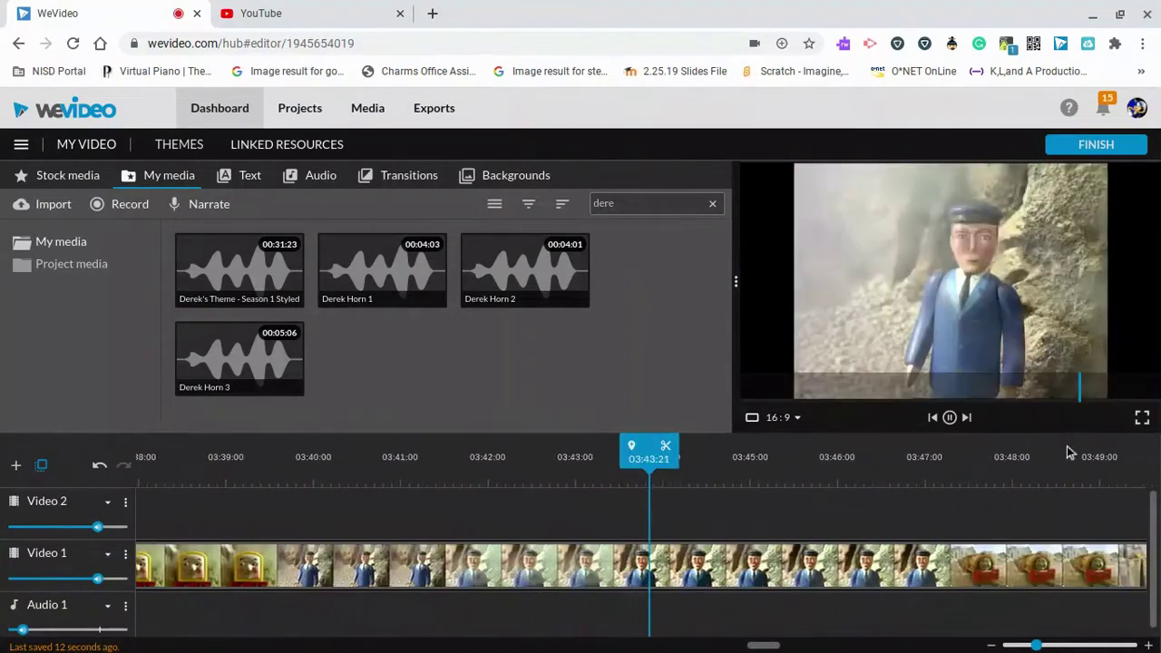
left_click(1067, 446)
left_click(1070, 451)
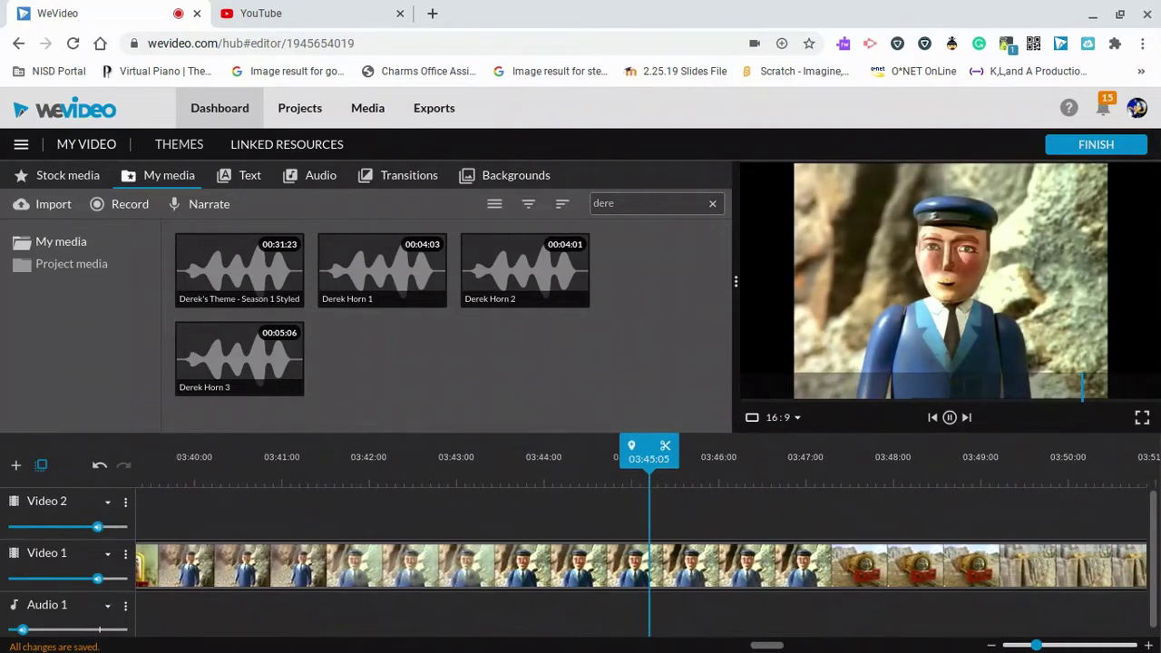
Replay the close-up of the man in blue uniform up to about 03:44, pausing repeatedly to locate the next whistle point.
left_click(161, 468)
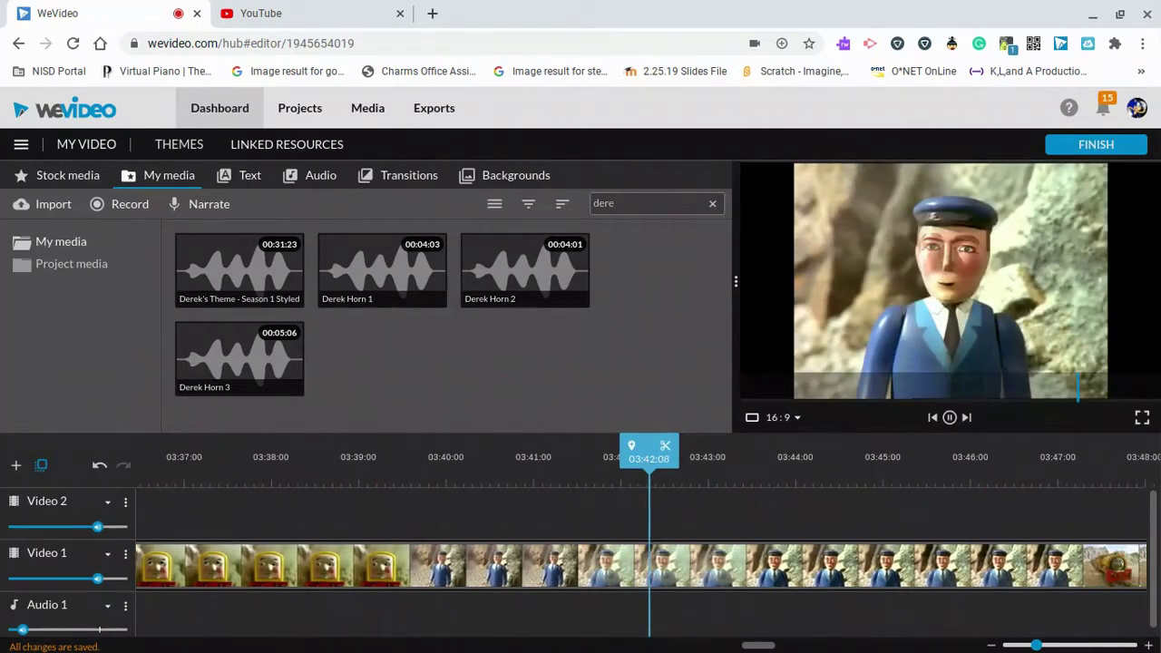
key("space")
key("space")
key("space")
key("space")
key("space")
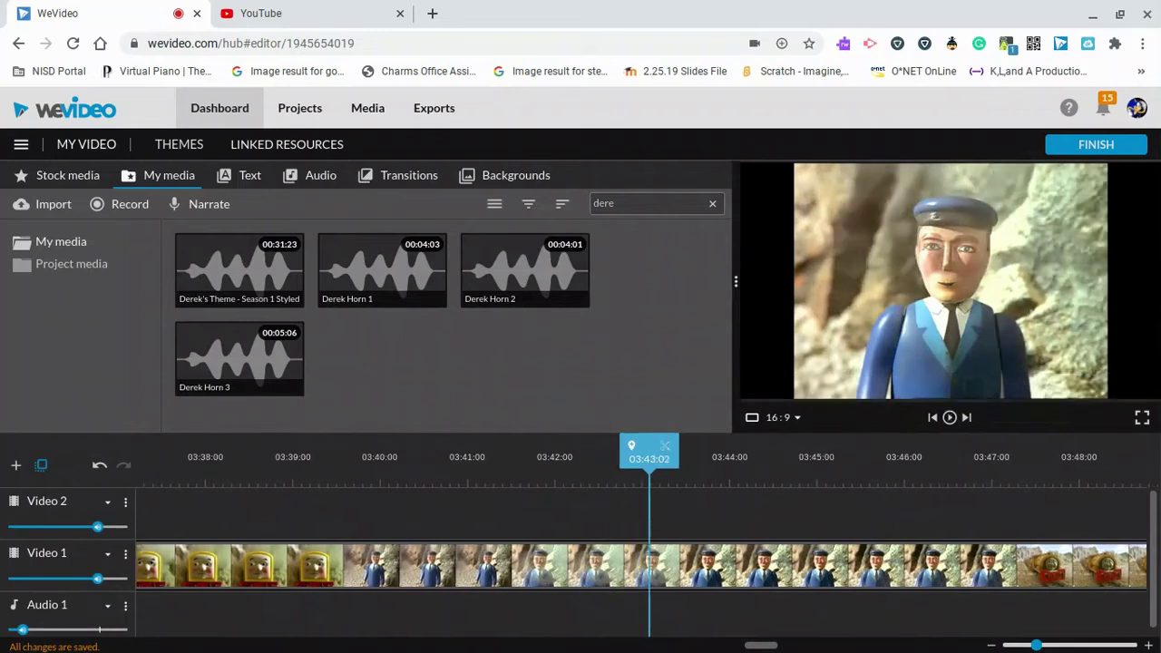
key("space")
key("space")
key("space")
key("space")
key("space")
key("space")
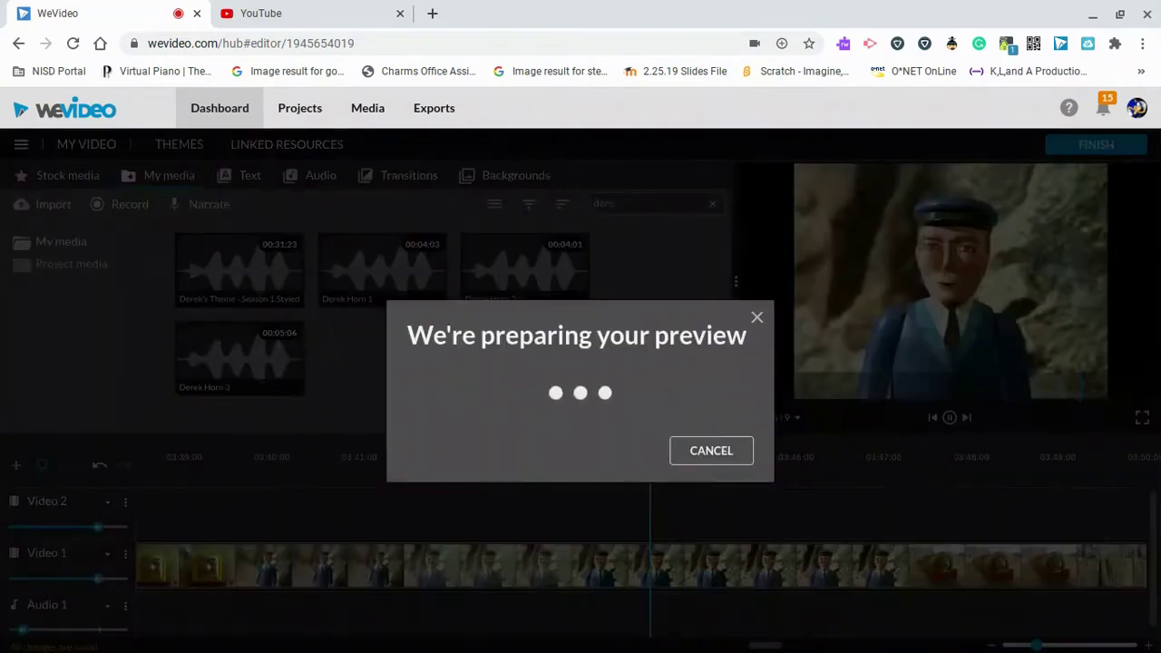
left_click(700, 452)
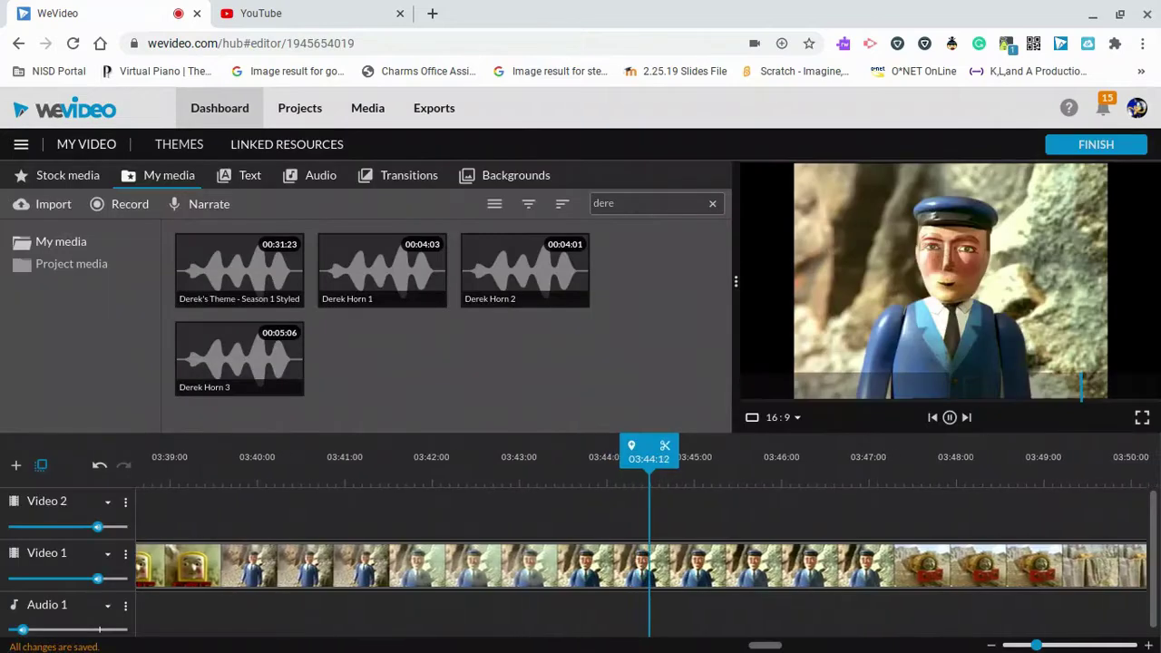
Search the media for "ben" and place Ben Whistle 1 on Audio 1 at about 03:44:19, under the uniformed man's close-up.
left_click(620, 205)
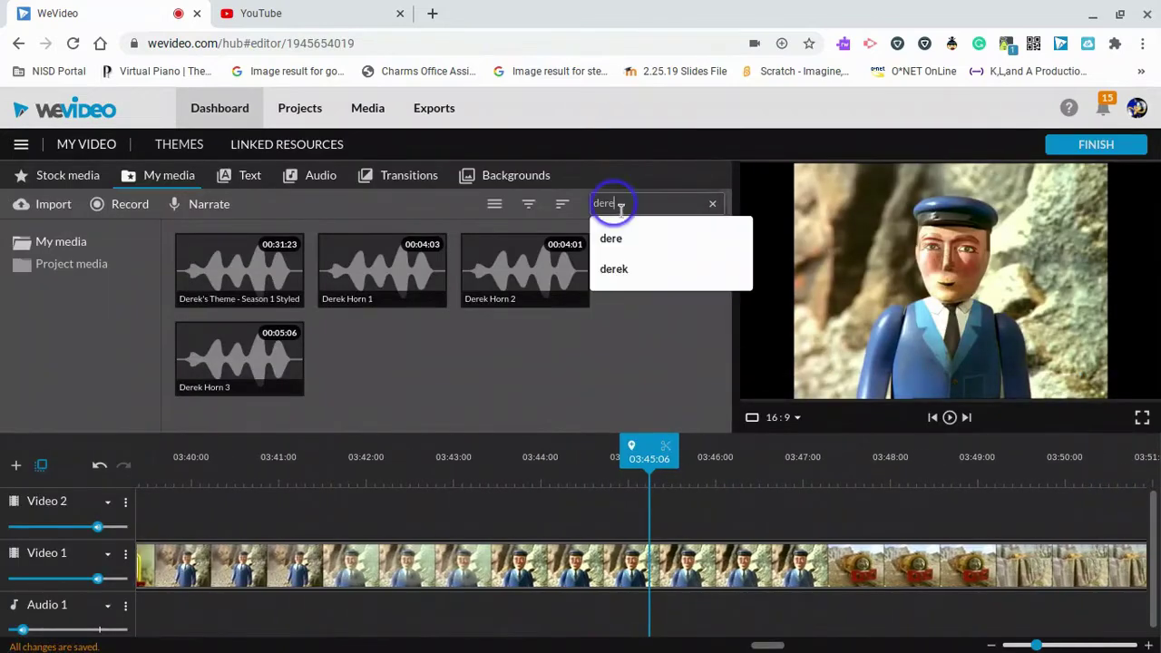
type("ben")
key("Return")
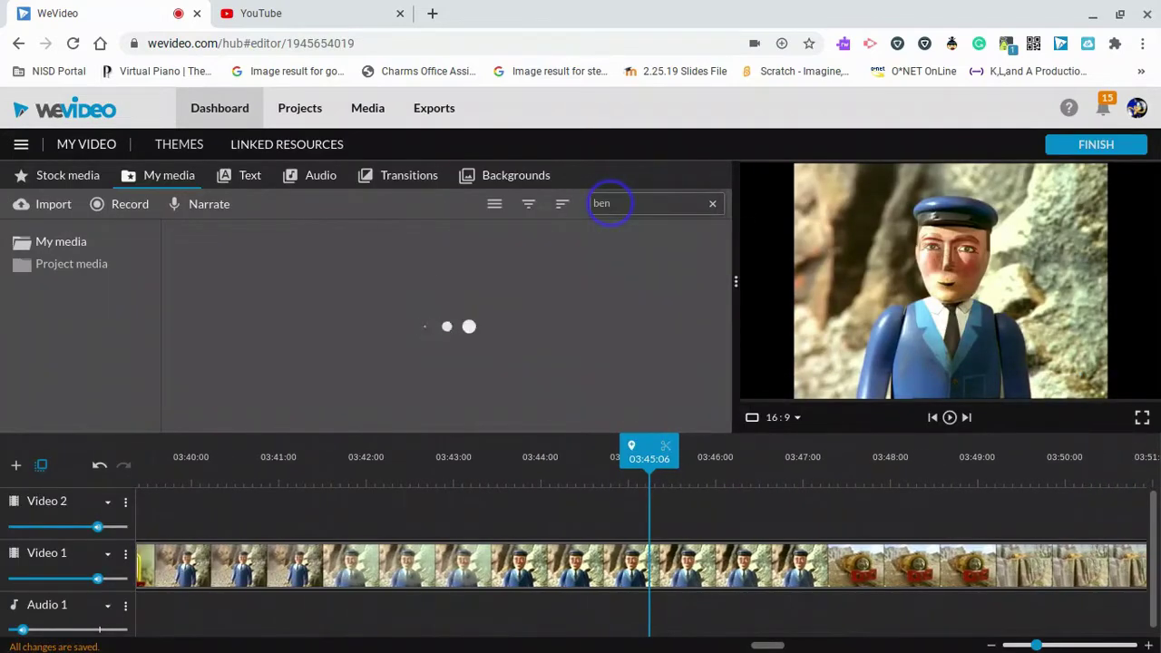
left_click(401, 293)
left_click_drag(382, 272, 627, 612)
key("space")
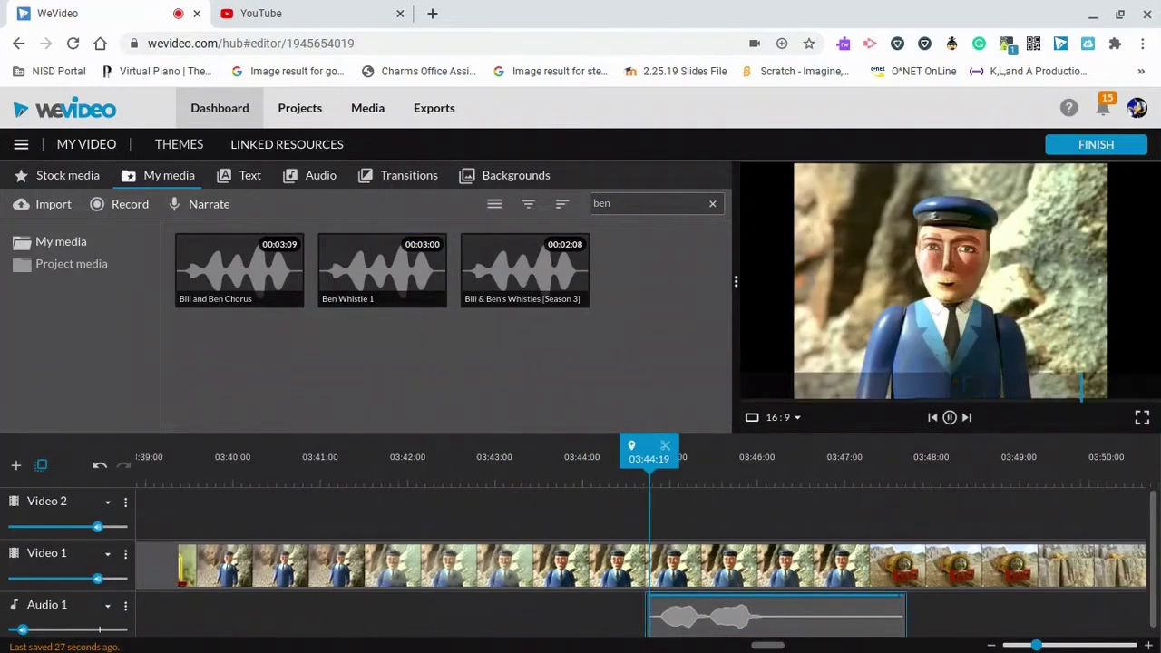
Trim the new Ben Whistle 1 clip to its first blast and play the section back to 03:46:14.
key("space")
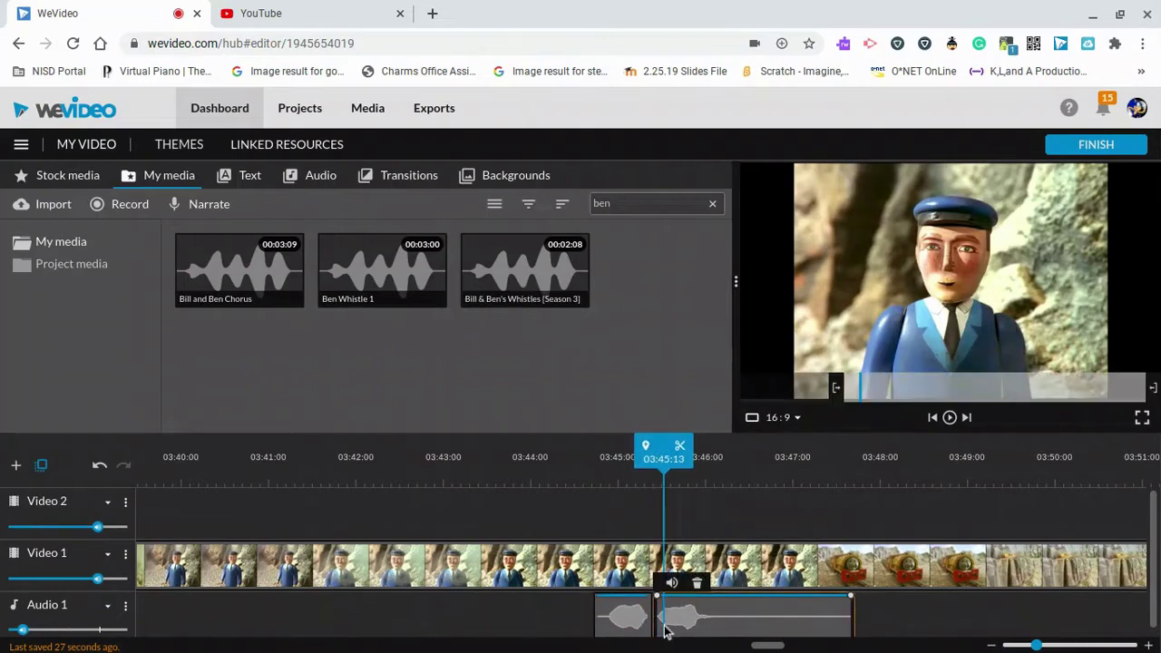
key("Delete")
left_click(585, 470)
key("space")
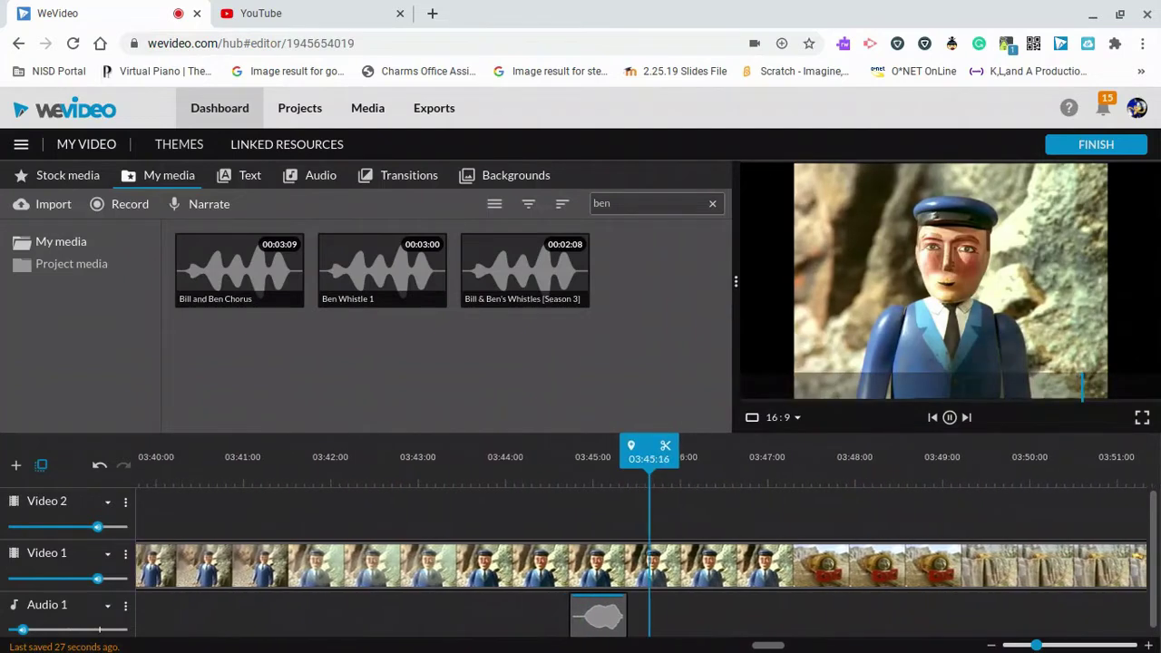
key("space")
left_click(447, 553)
key("space")
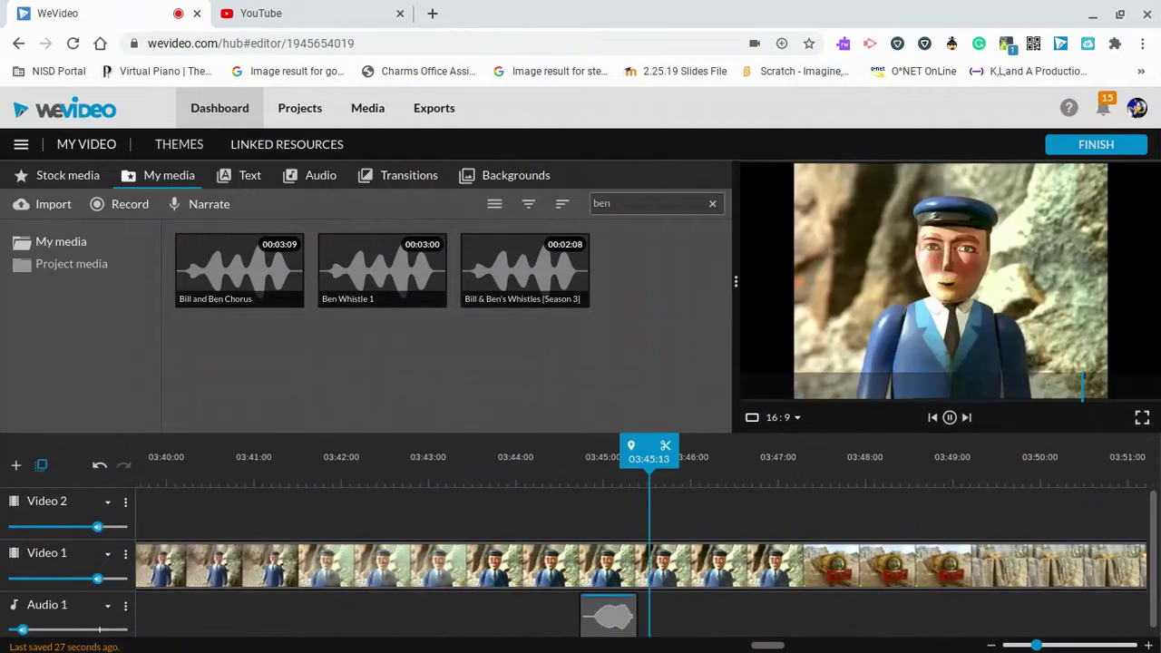
key("space")
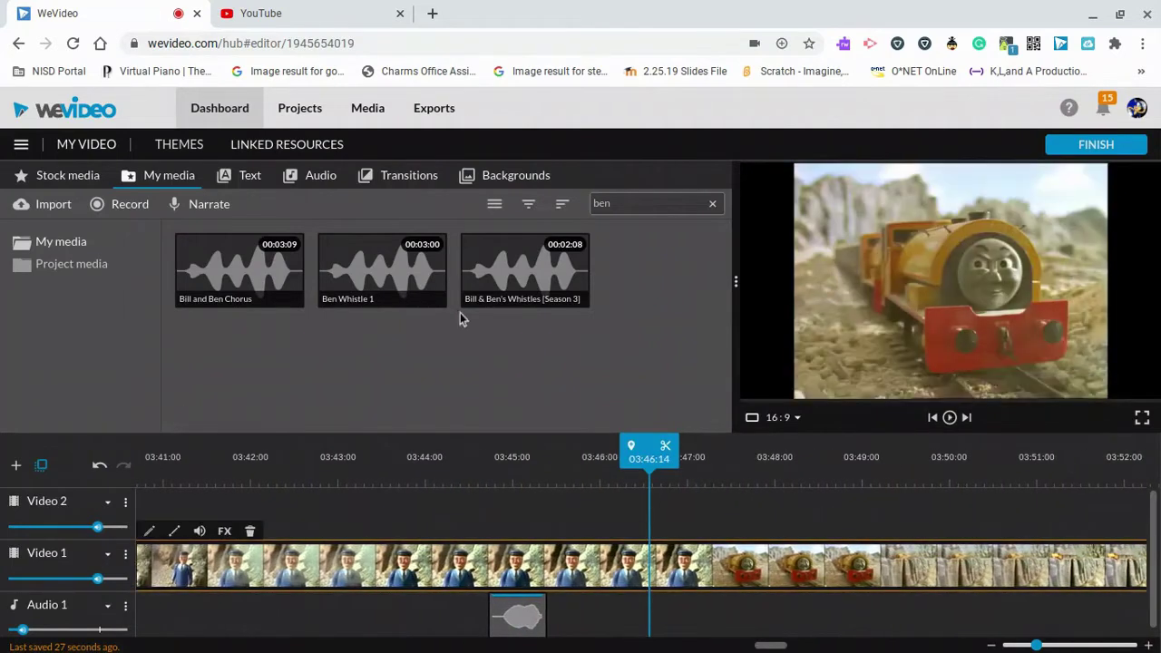
Replace the media search term with "bill" to find Bill's whistle sounds.
left_click(607, 204)
key("BackSpace")
type("i")
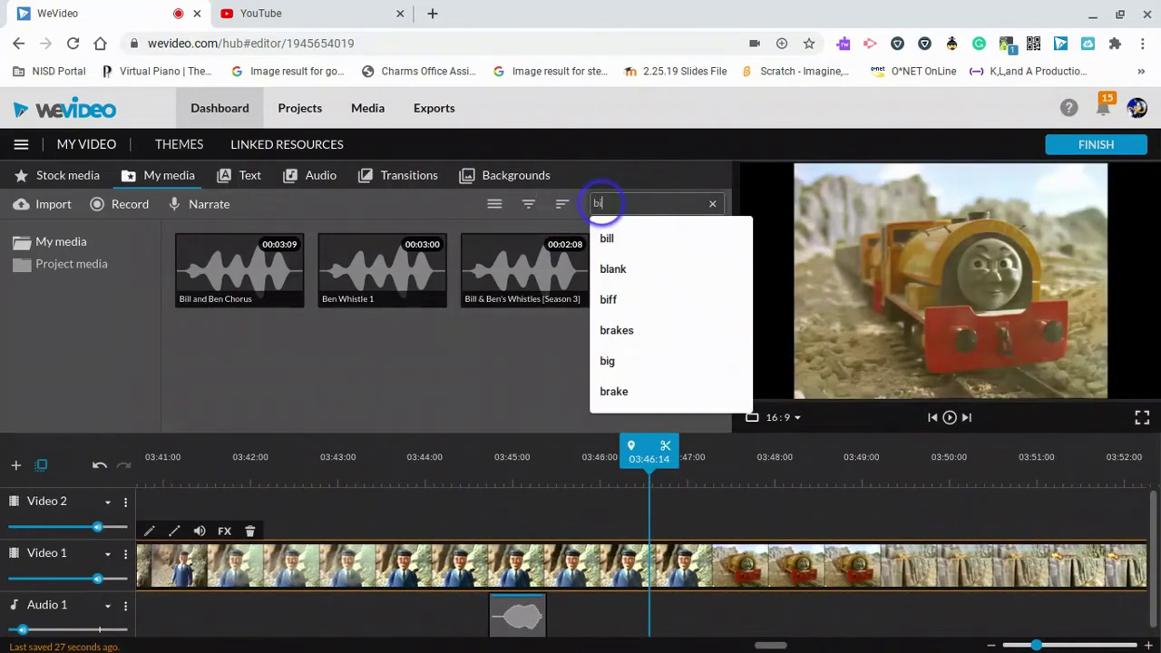
type("ll")
key("Return")
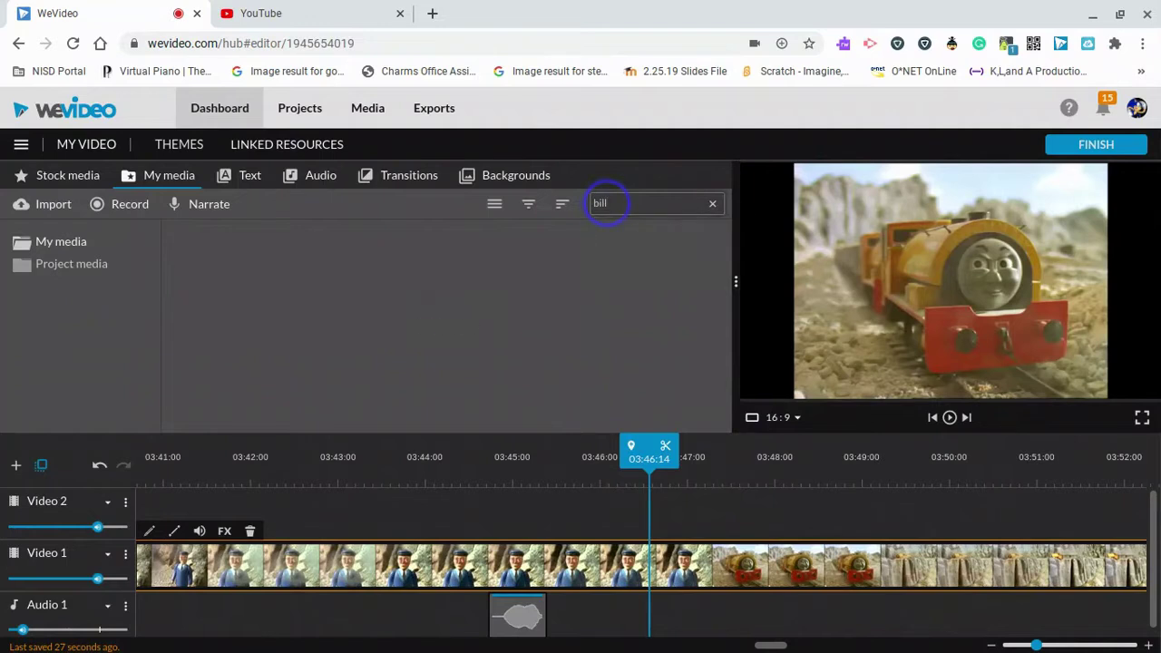
Replay the uniformed man's close-up to find the whistle point and place Bill Whistle 1 on Audio 1 at about 03:46.
key("space")
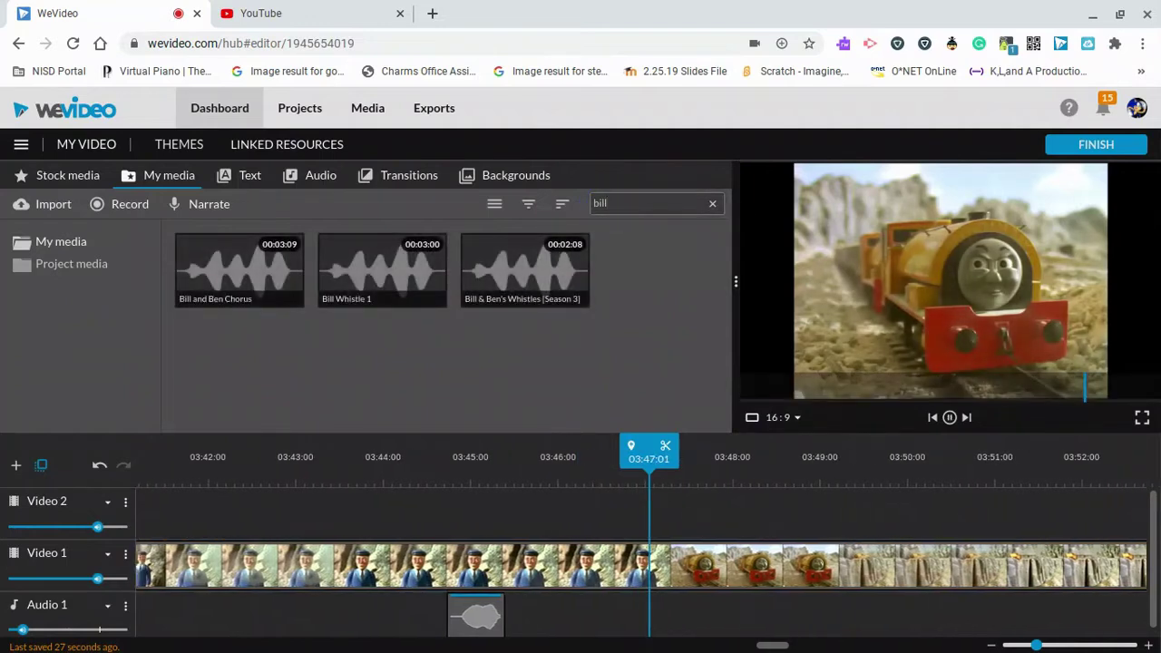
key("space")
key("space")
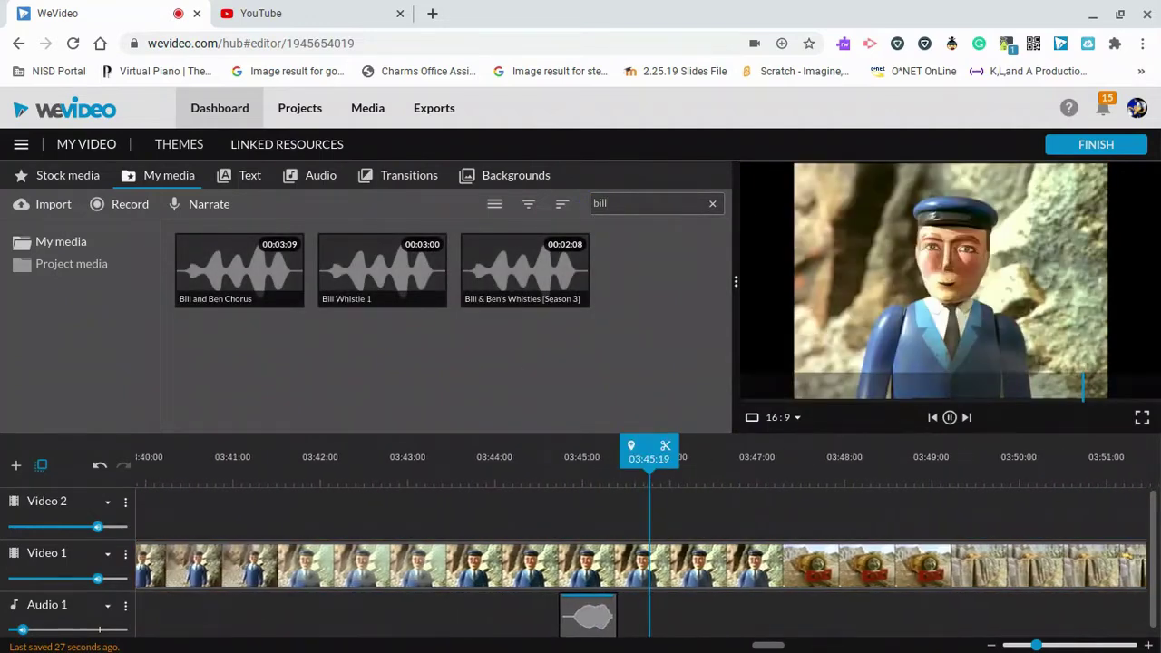
key("space")
left_click_drag(382, 270, 665, 625)
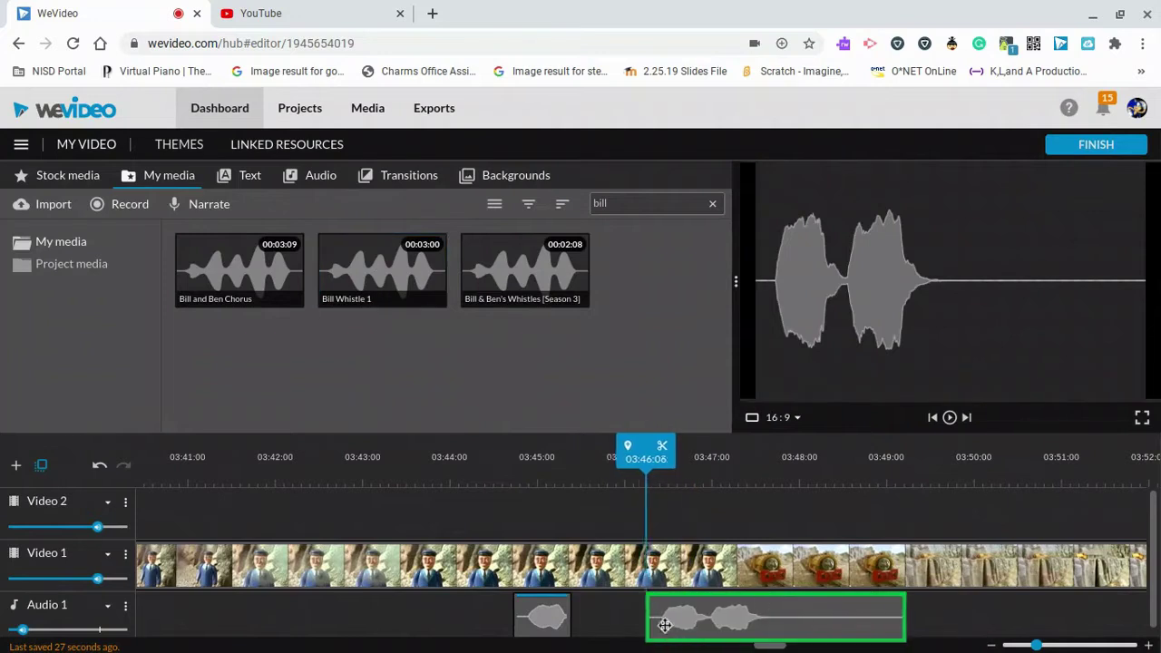
Play the Bill Whistle 1 clip against the picture and shift its start to about 03:46:09.
key("space")
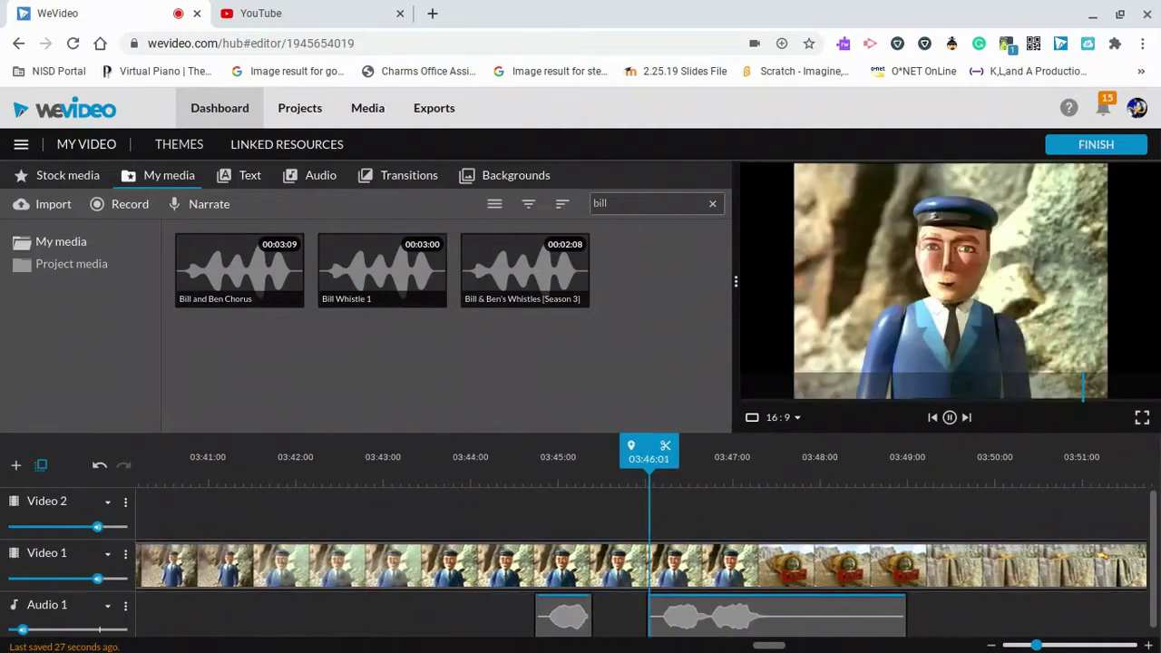
key("space")
key("space")
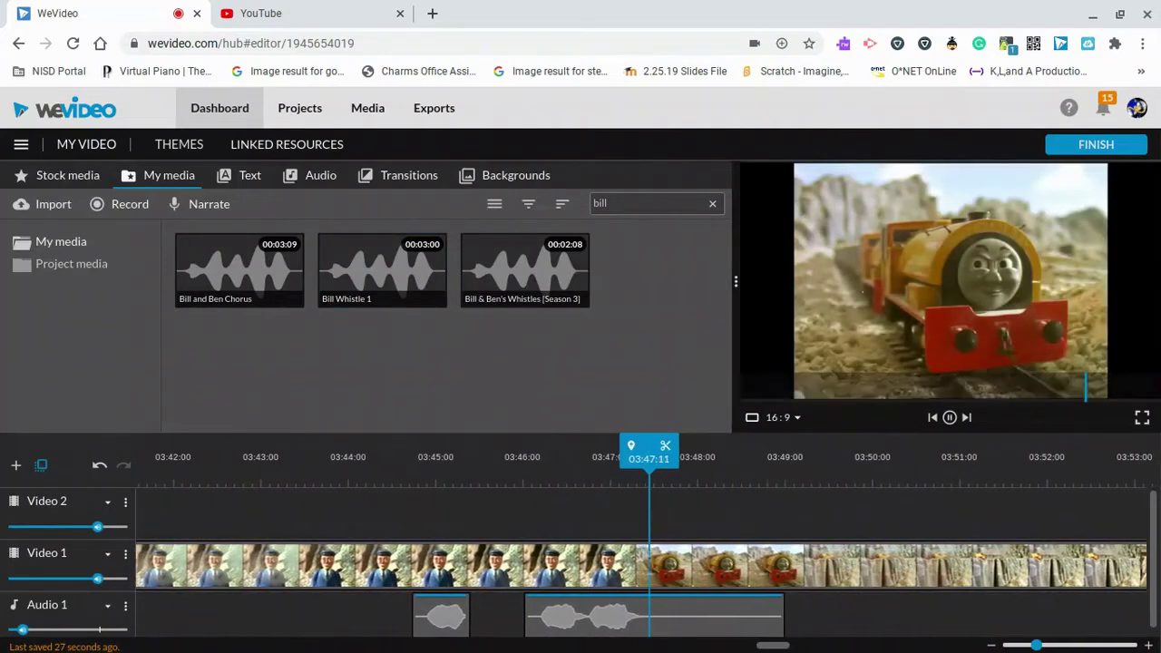
key("space")
left_click_drag(607, 607, 633, 611)
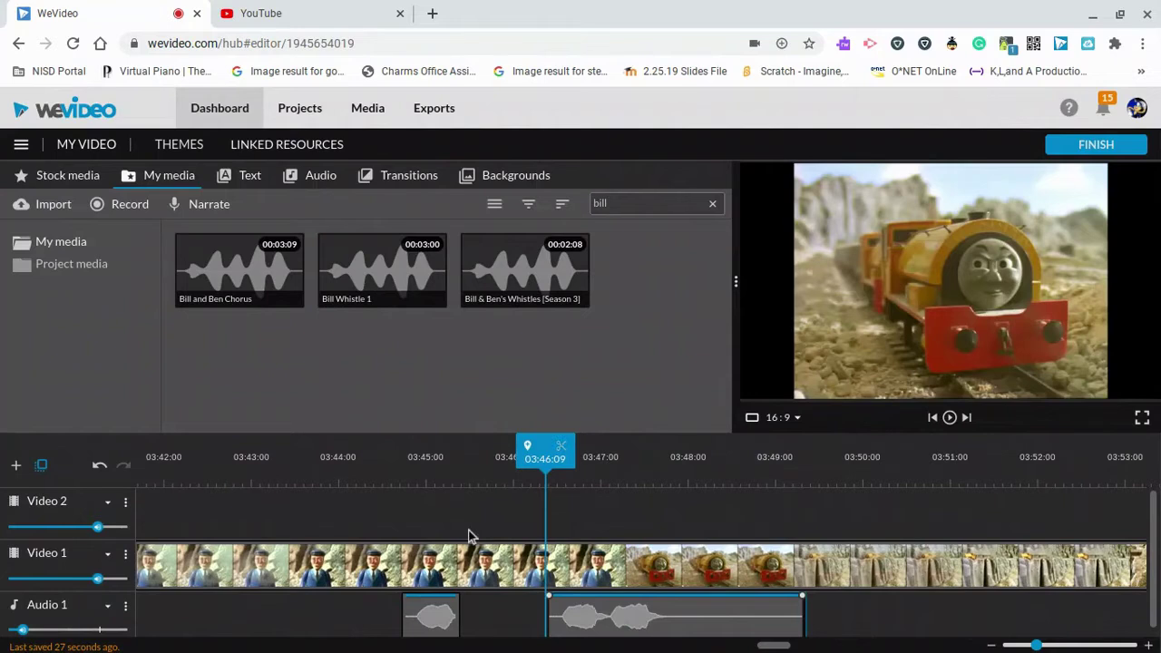
Replay the shifted whistle and trim the silent tail of the Bill Whistle 1 clip to end at about 03:48:11.
left_click(472, 553)
key("space")
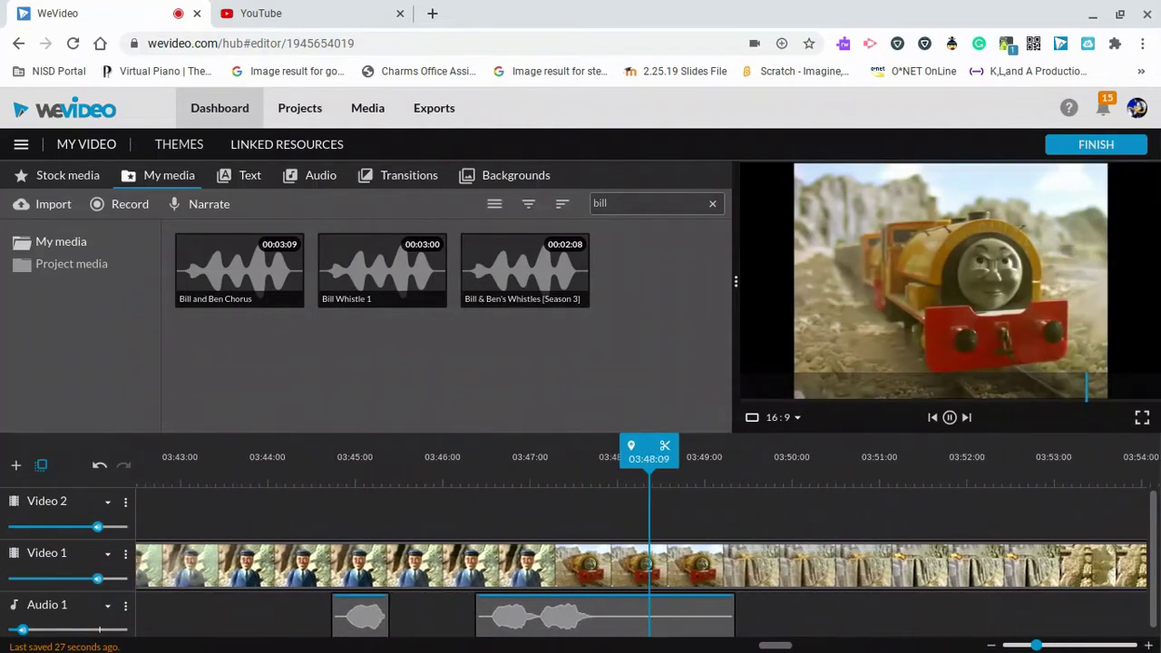
left_click(389, 475)
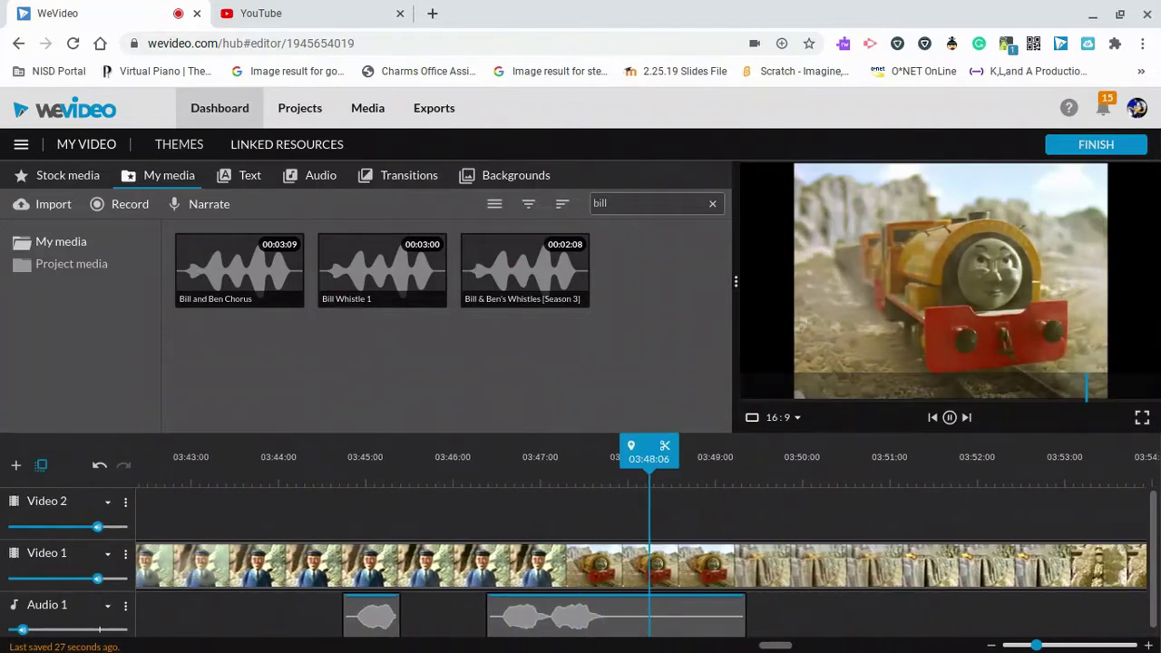
left_click(537, 579)
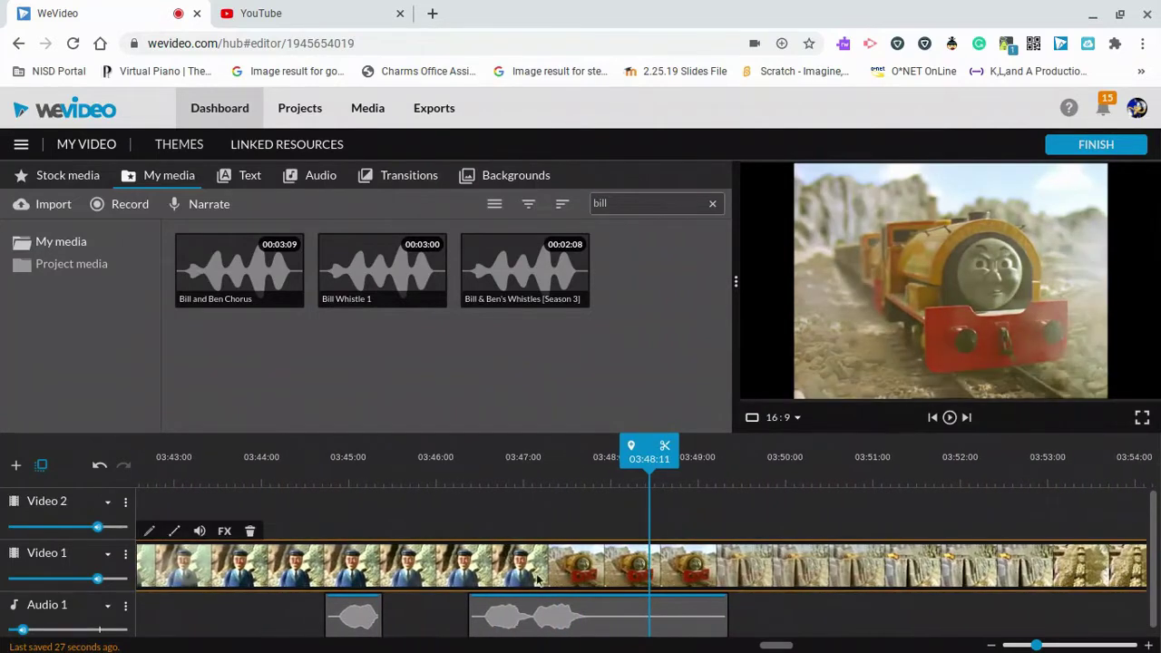
left_click(581, 626)
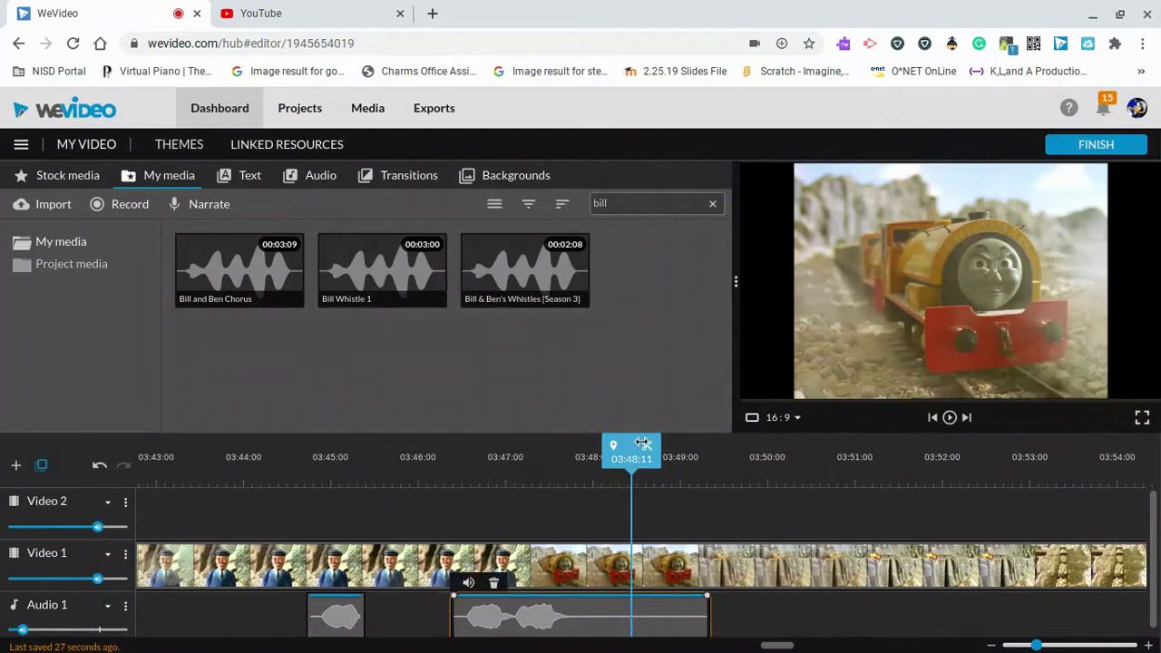
left_click(643, 629)
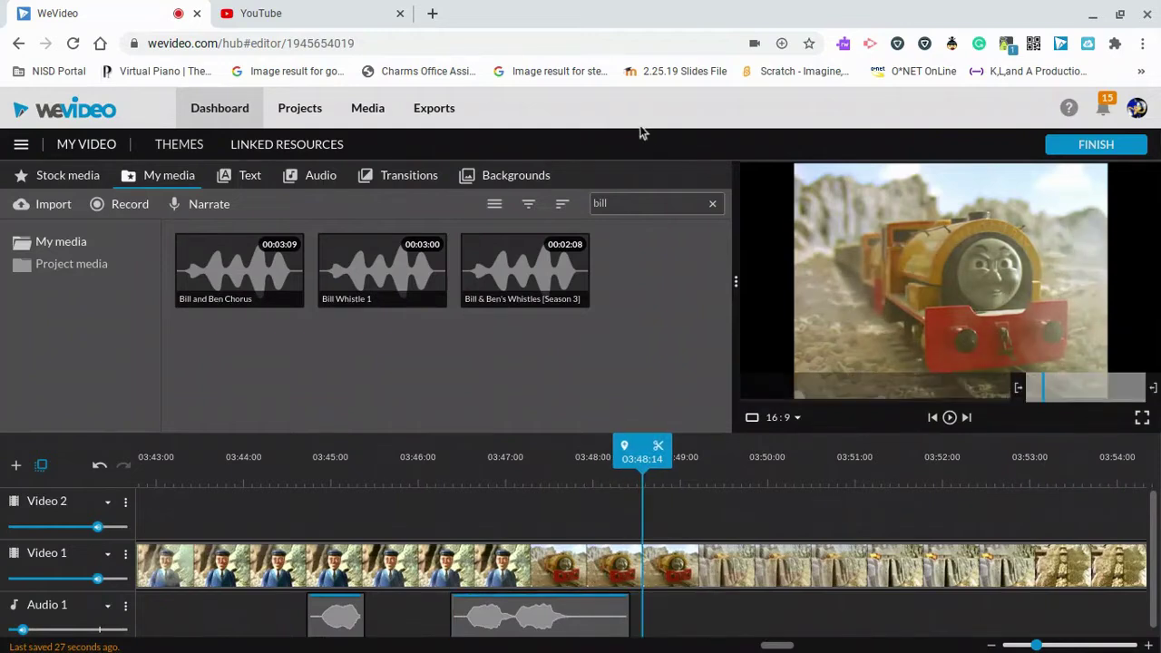
Search the media for "ben" and place Ben Whistle 1 on Audio 1 at about 03:48:14, after Bill's whistle.
key("BackSpace")
key("BackSpace")
key("BackSpace")
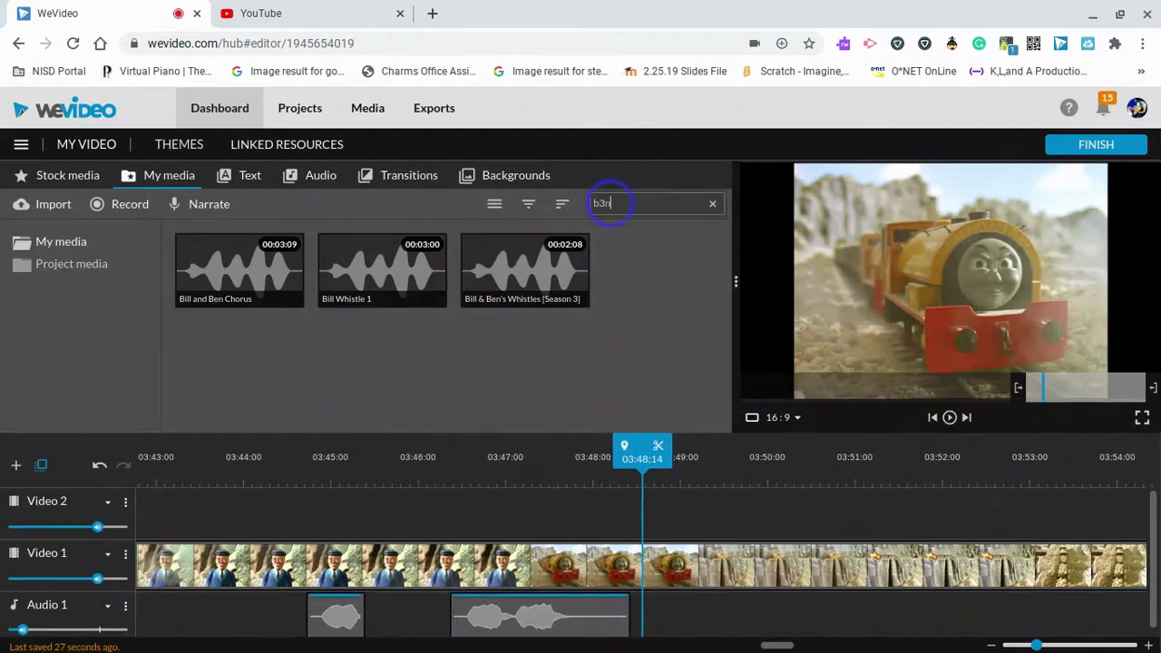
type("en")
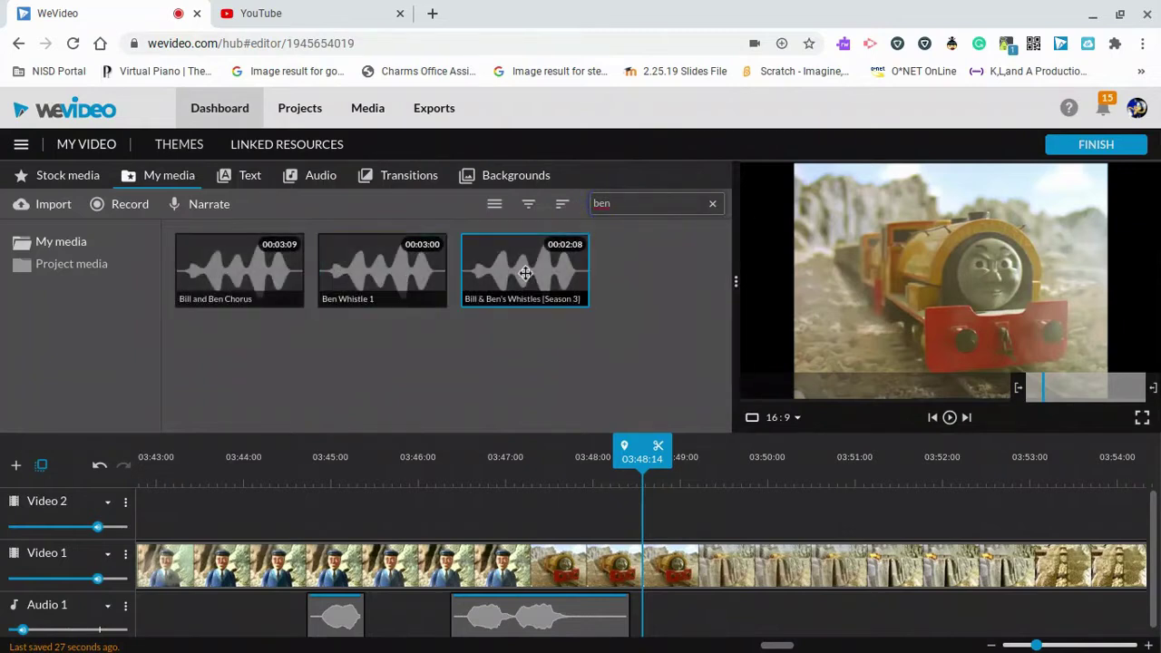
left_click(426, 258)
left_click_drag(425, 257, 651, 612)
Play through the remaining footage to the end of the video and return to the start of the timeline.
key("space")
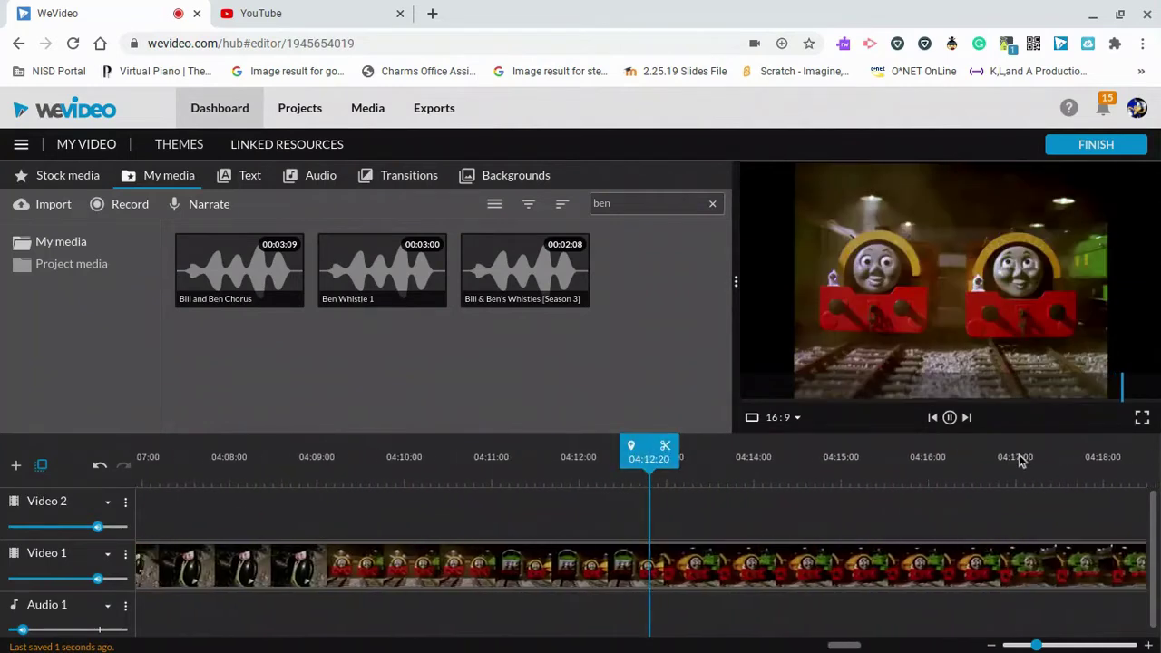
left_click(1108, 445)
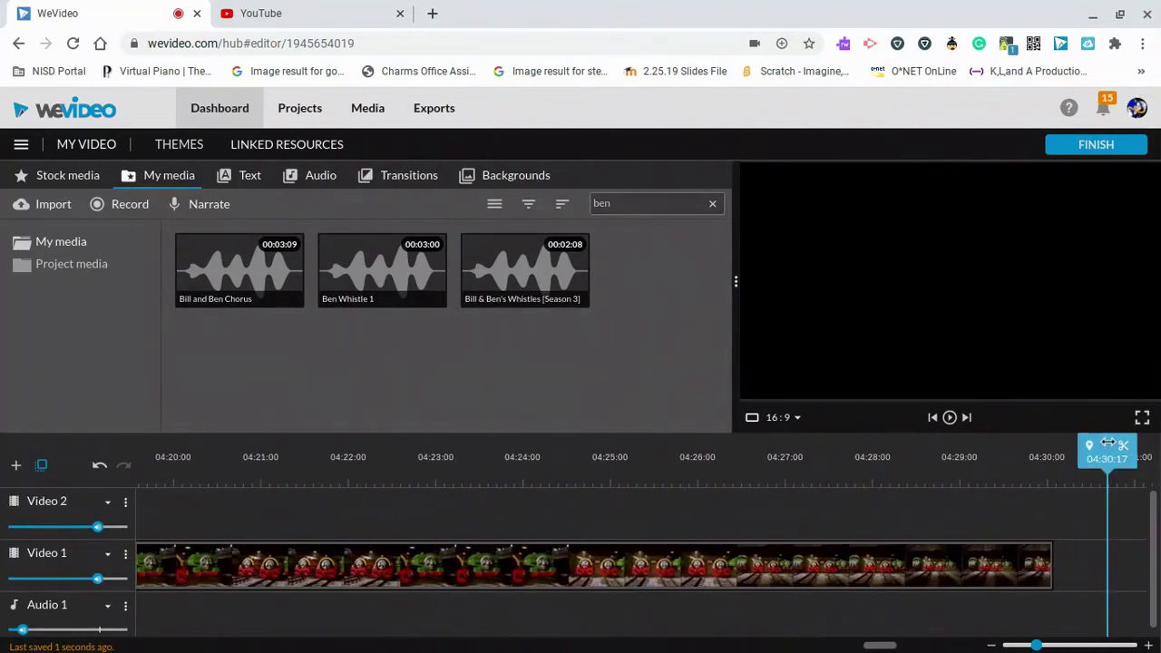
left_click(933, 417)
Add a second audio track, Audio 2, below Audio 1 and bring it into view.
scroll(1156, 601, "down", 1)
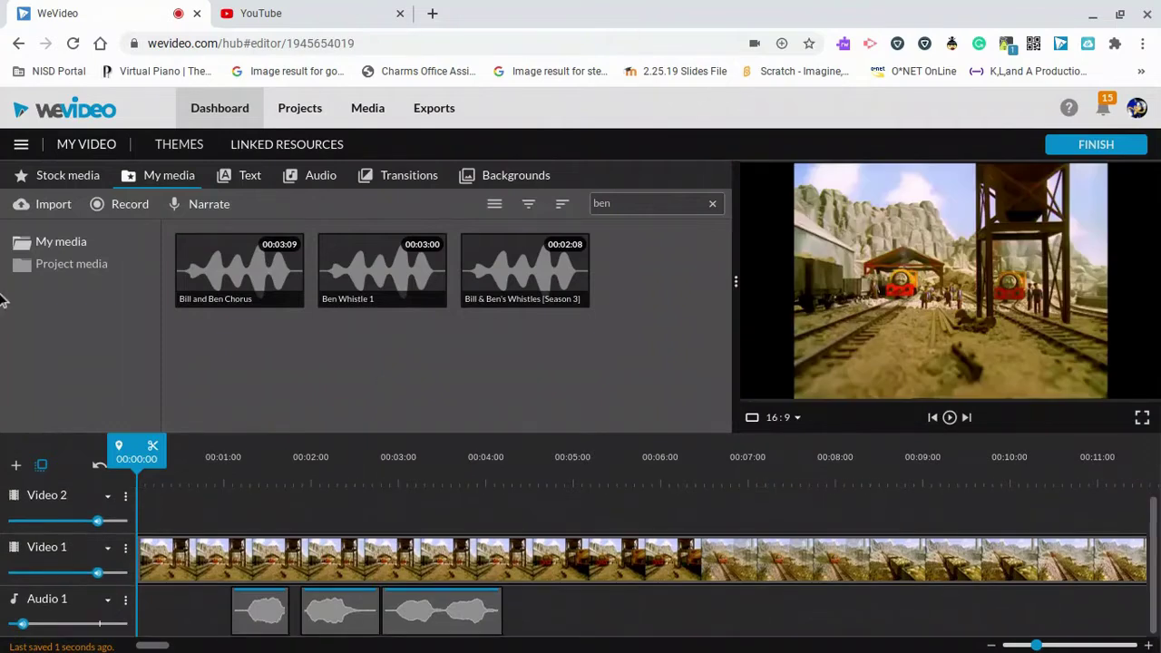
left_click(14, 468)
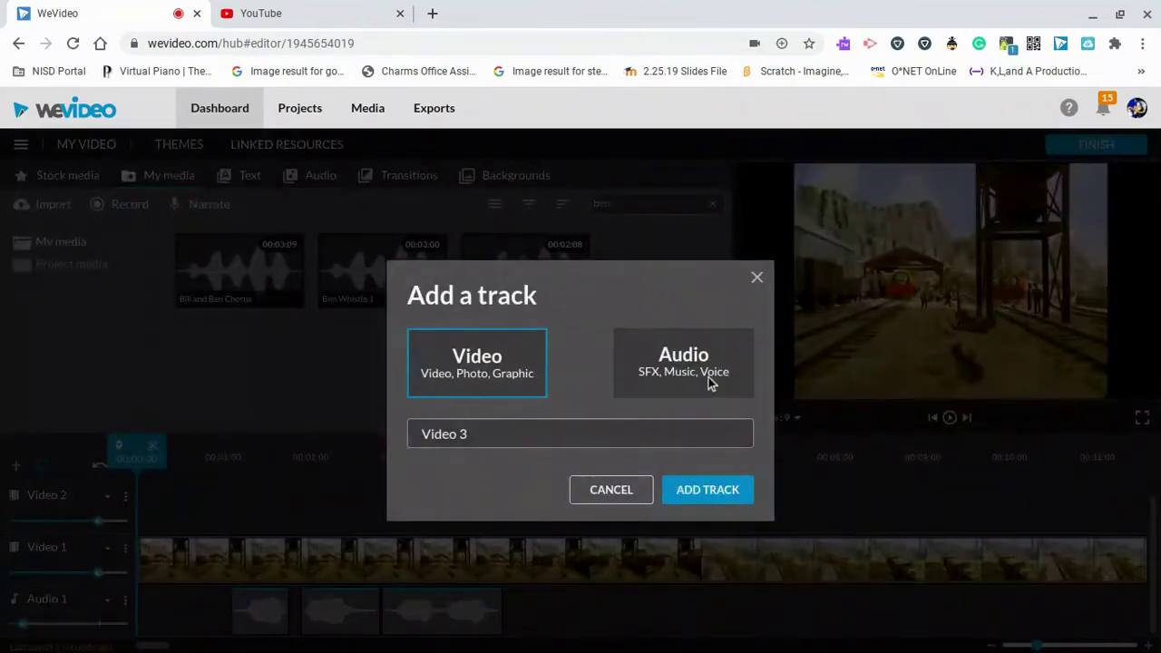
left_click(725, 494)
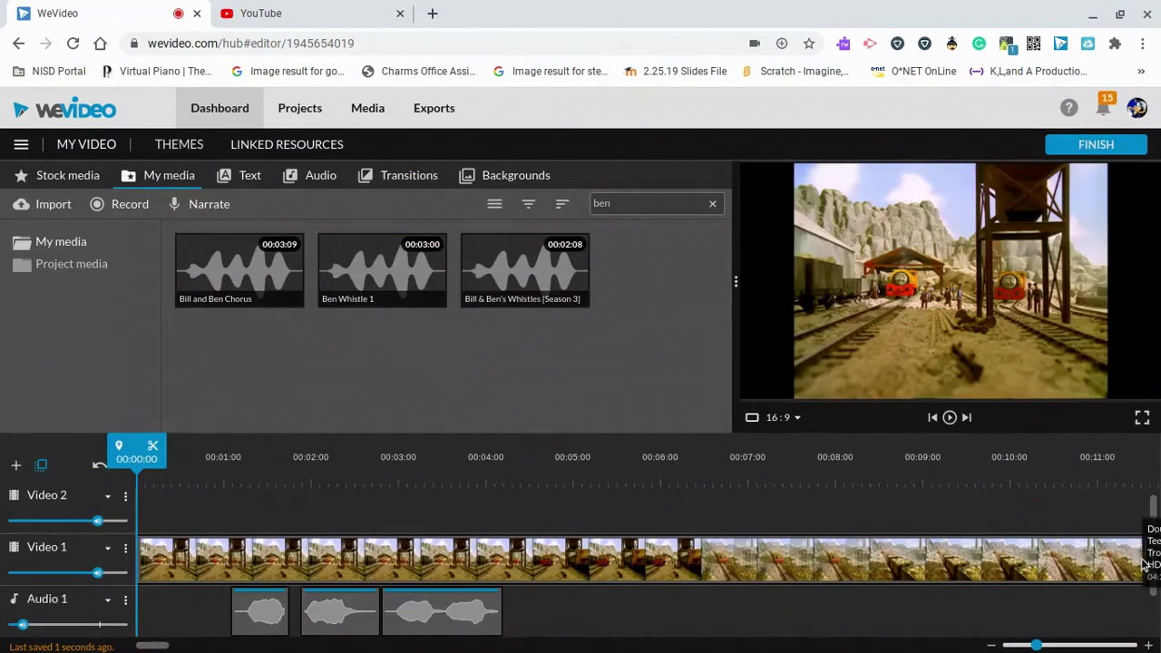
left_click(1141, 562)
scroll(1154, 514, "down", 1)
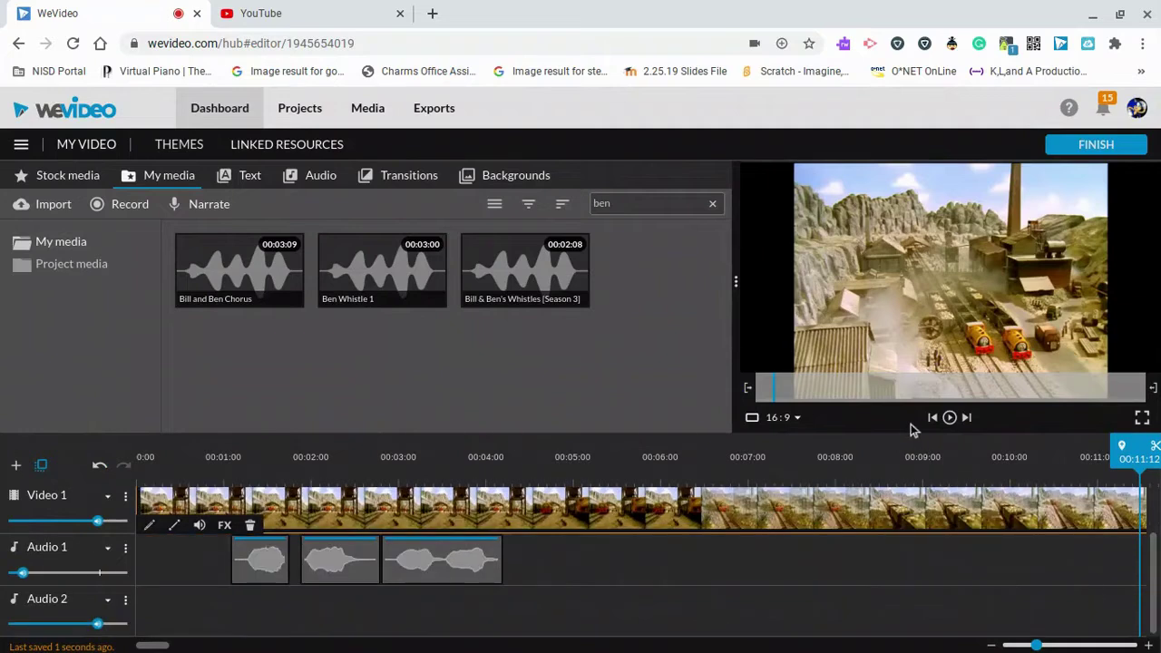
Play the opening of the video briefly from the start and return to 00:00:00.
left_click(933, 417)
left_click(949, 417)
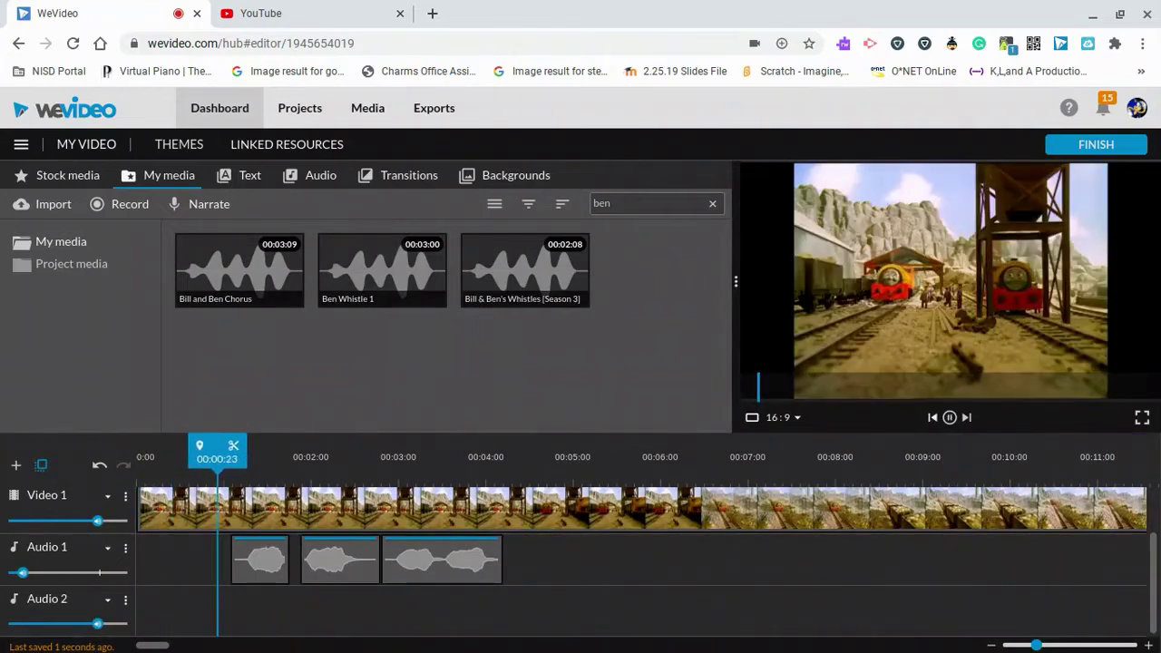
left_click(933, 419)
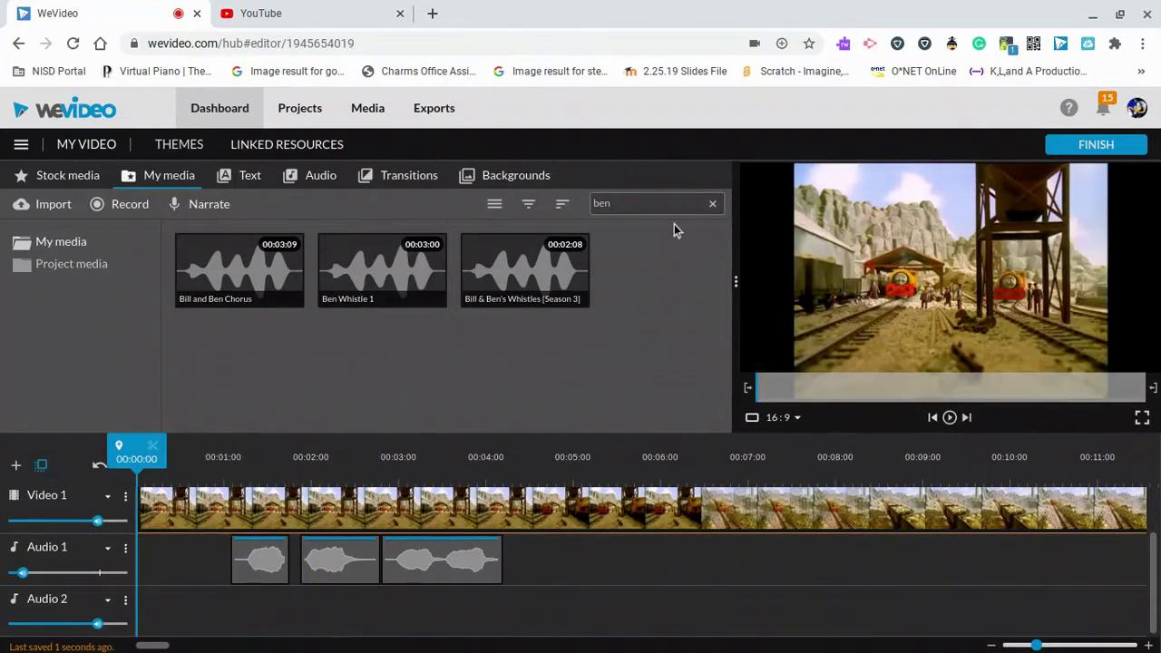
Search the media for "small" and preview the small engine sounds, including Small engine medium puff.
type("small")
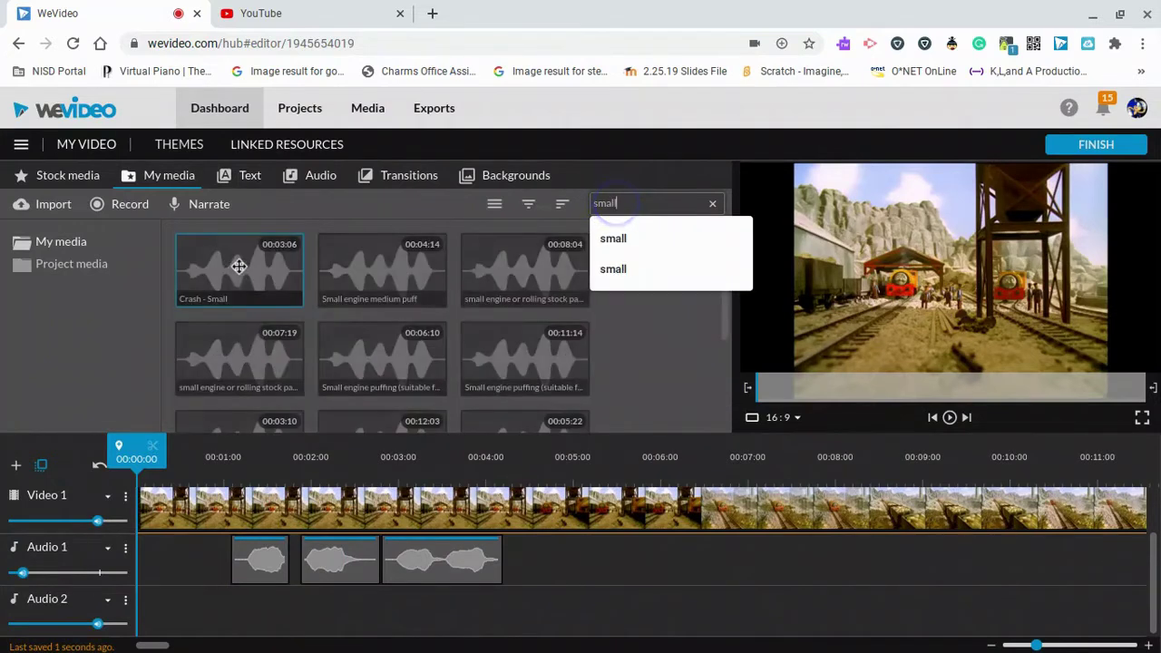
left_click(241, 265)
left_click(399, 296)
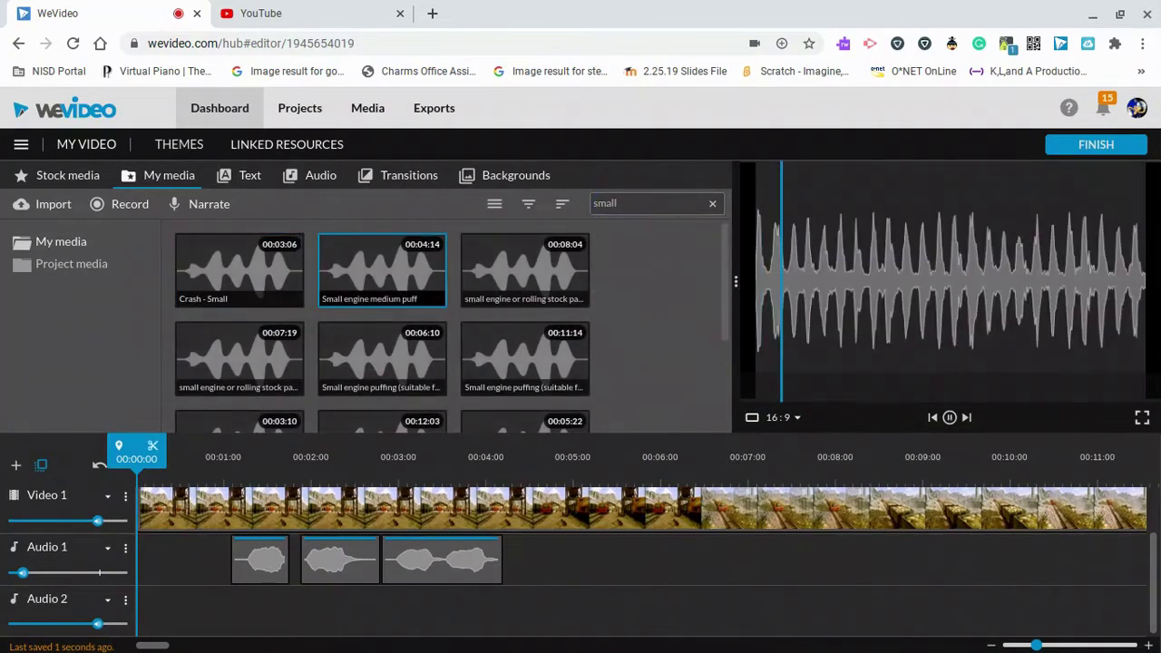
left_click(509, 299)
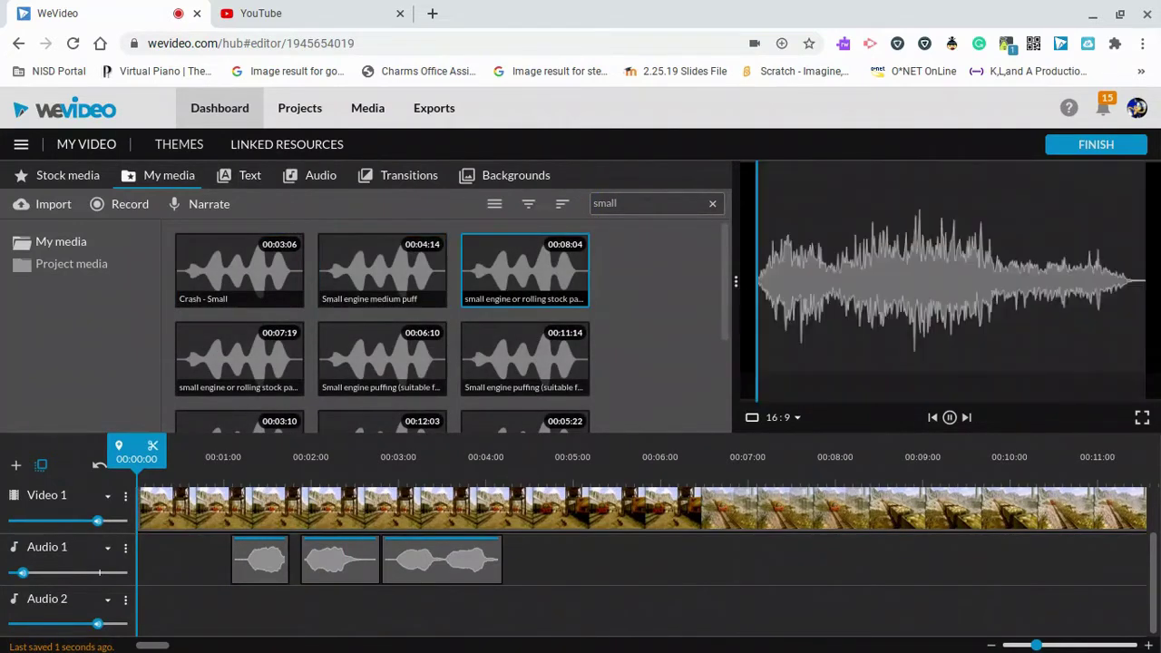
left_click(270, 334)
left_click(373, 274)
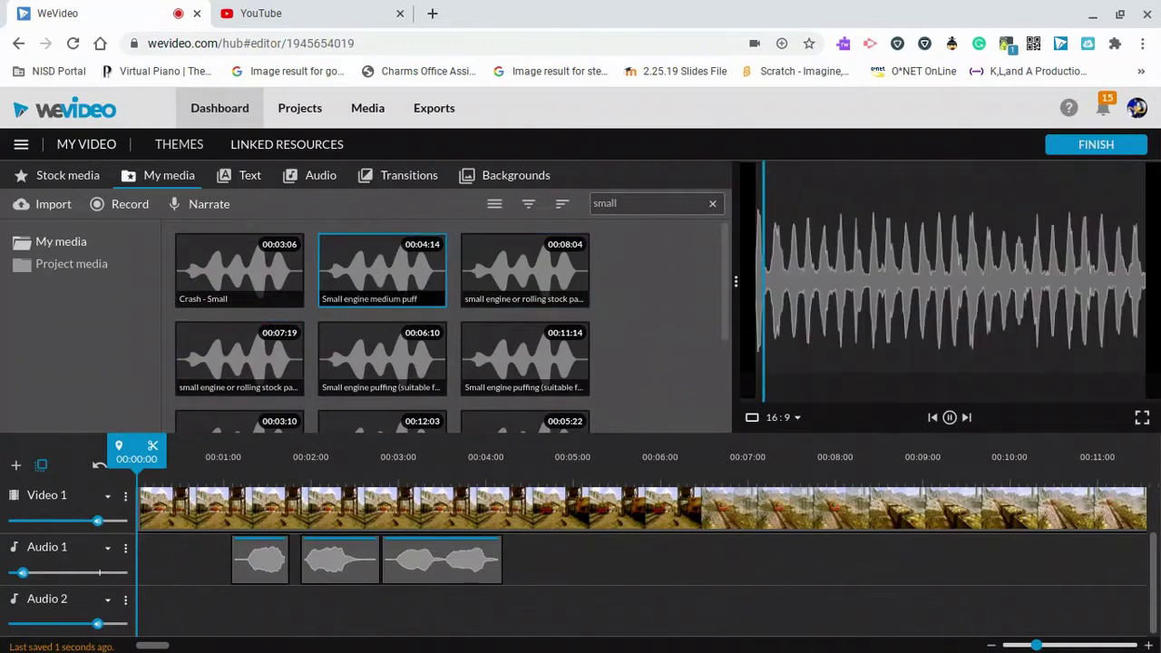
Place Small engine medium puff at the start of Audio 2 and fade its volume in from 0% to full at about 00:01:07.
left_click_drag(366, 345, 150, 606)
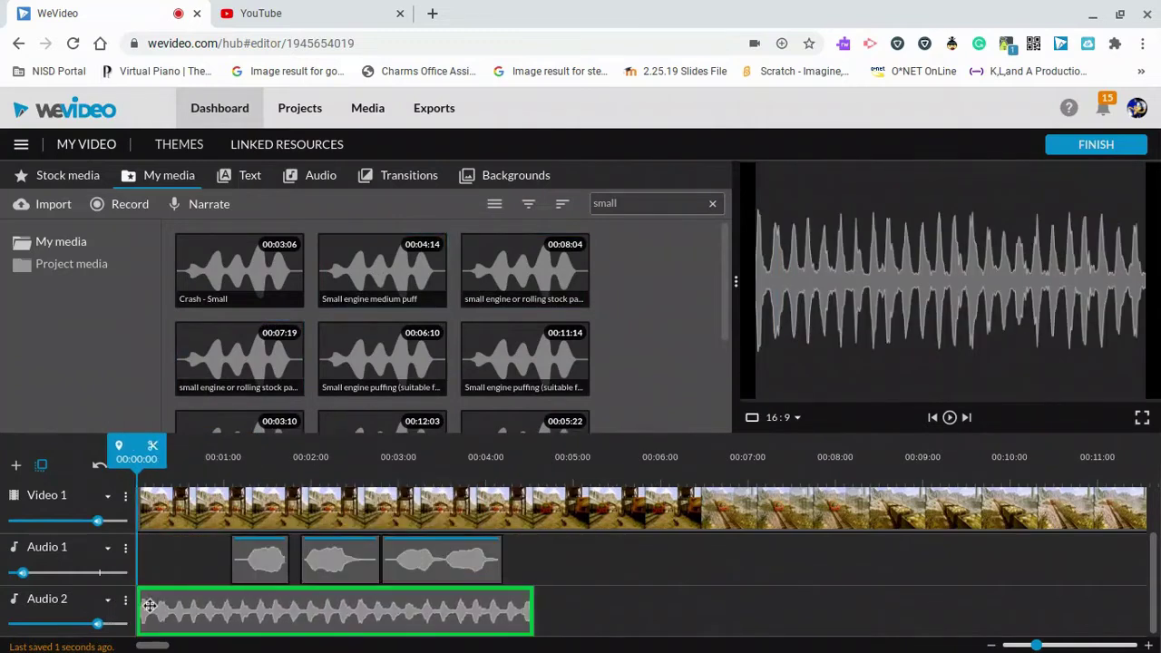
key("space")
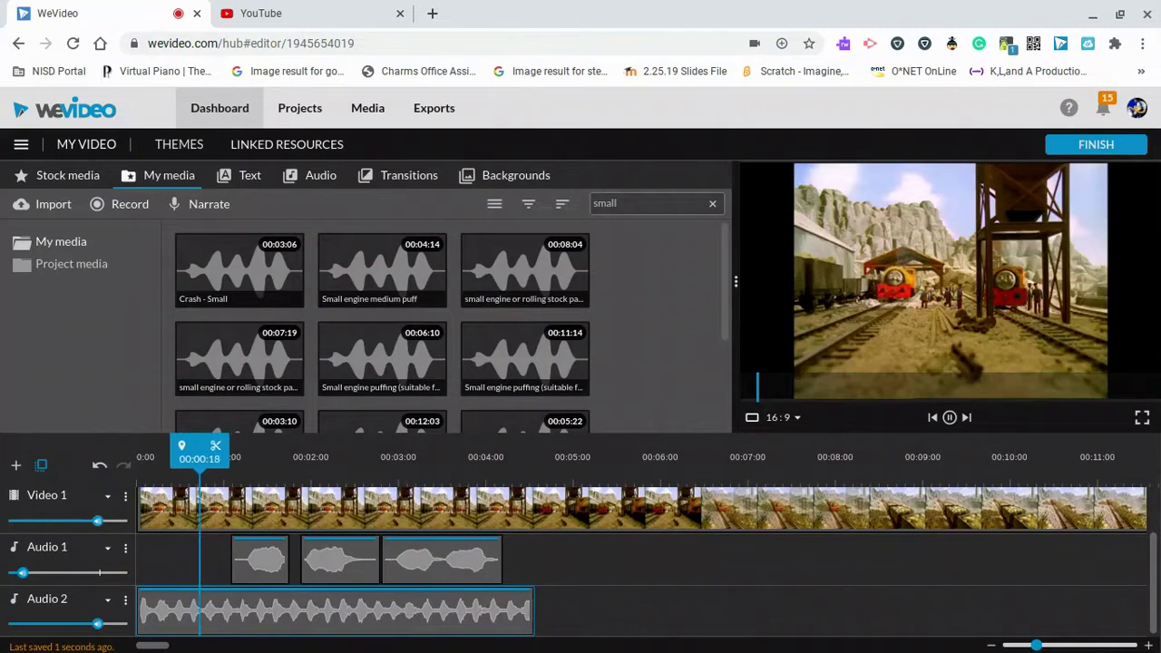
key("space")
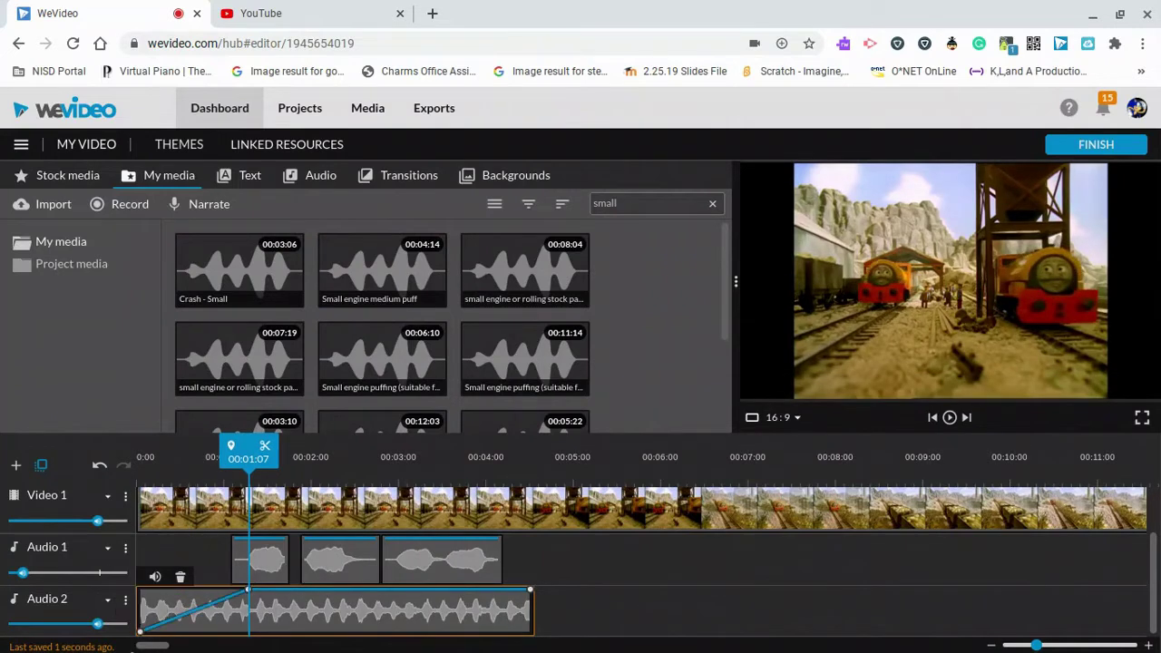
key("space")
key("space")
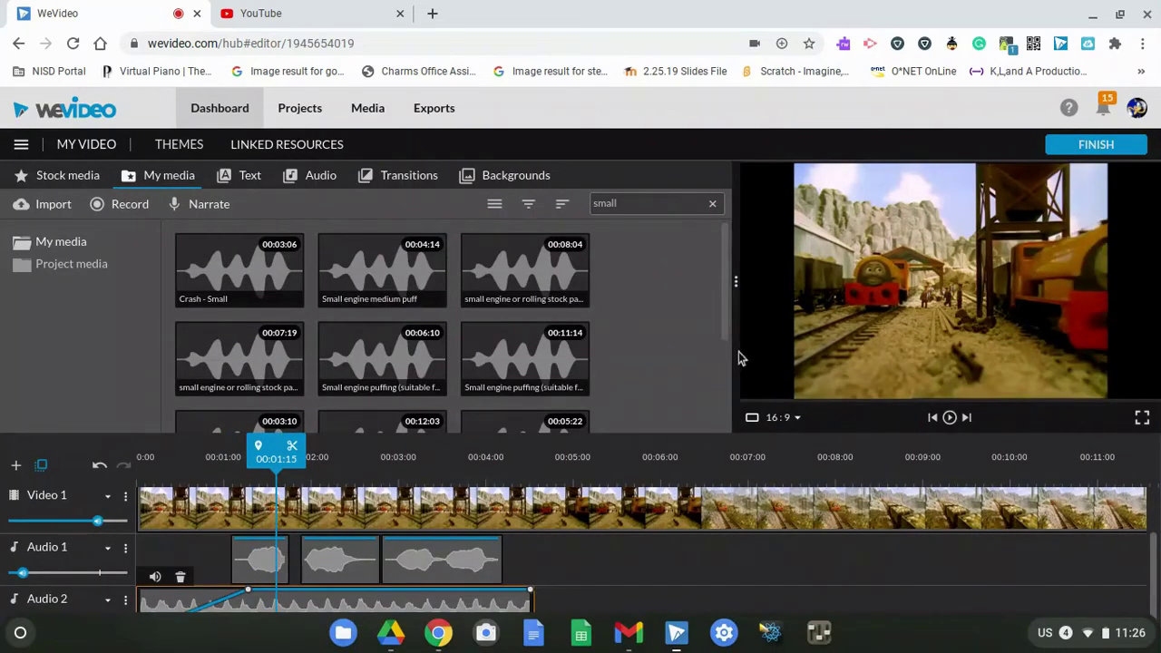
Replay the opening and fade the puffing clip's volume out from about 00:01:24 to zero at about 00:03:14.
left_click(933, 418)
key("space")
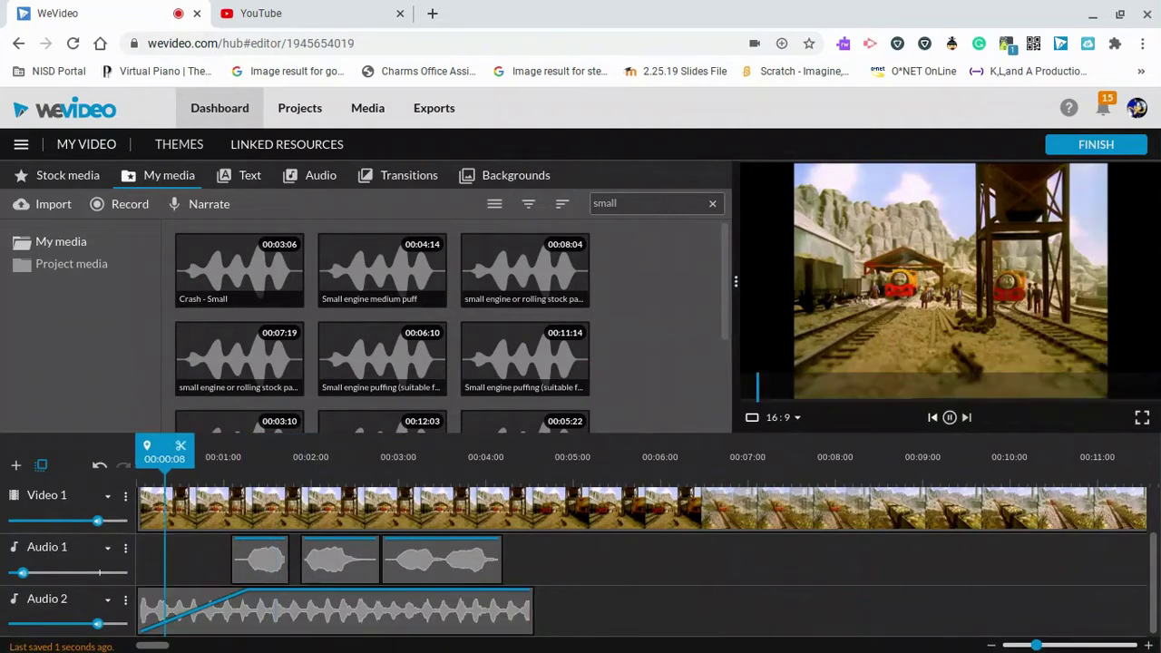
key("space")
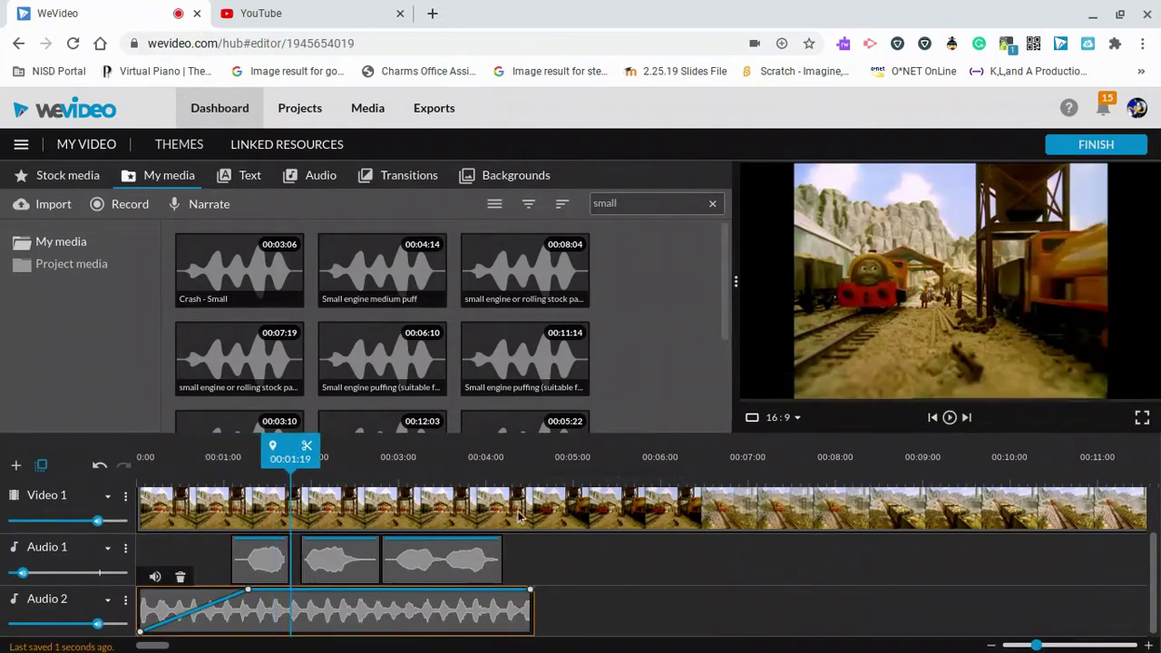
key("space")
key("space")
key("space")
key("space")
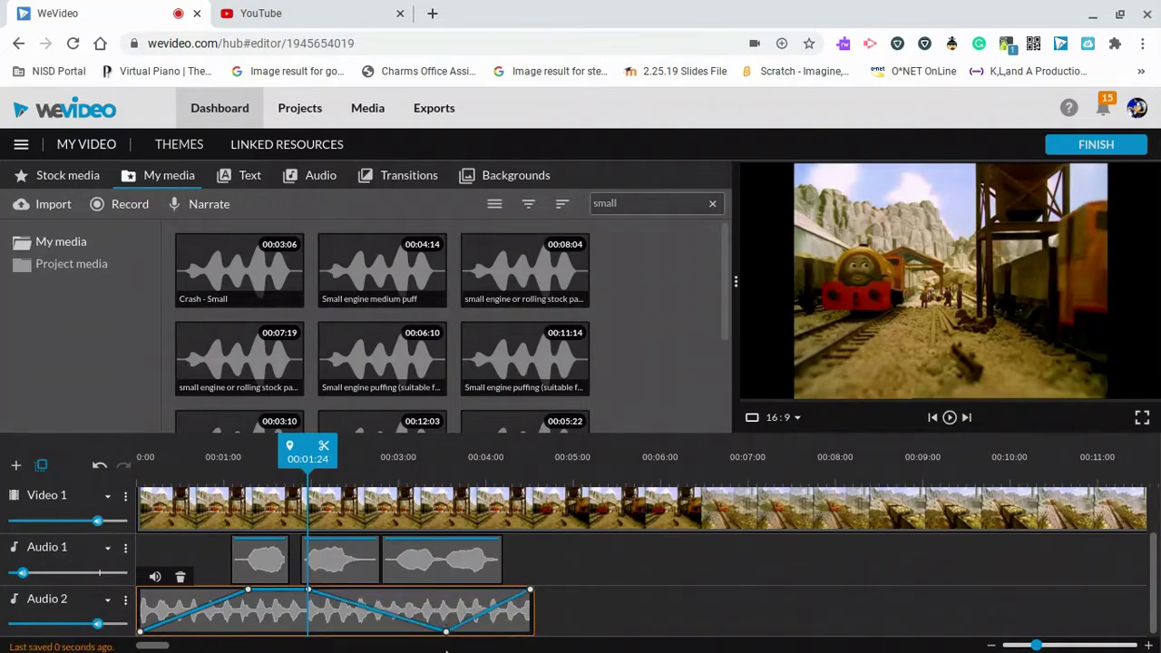
Play on to 00:04:22 and set the volume point at the puffing clip's end to 0%.
key("space")
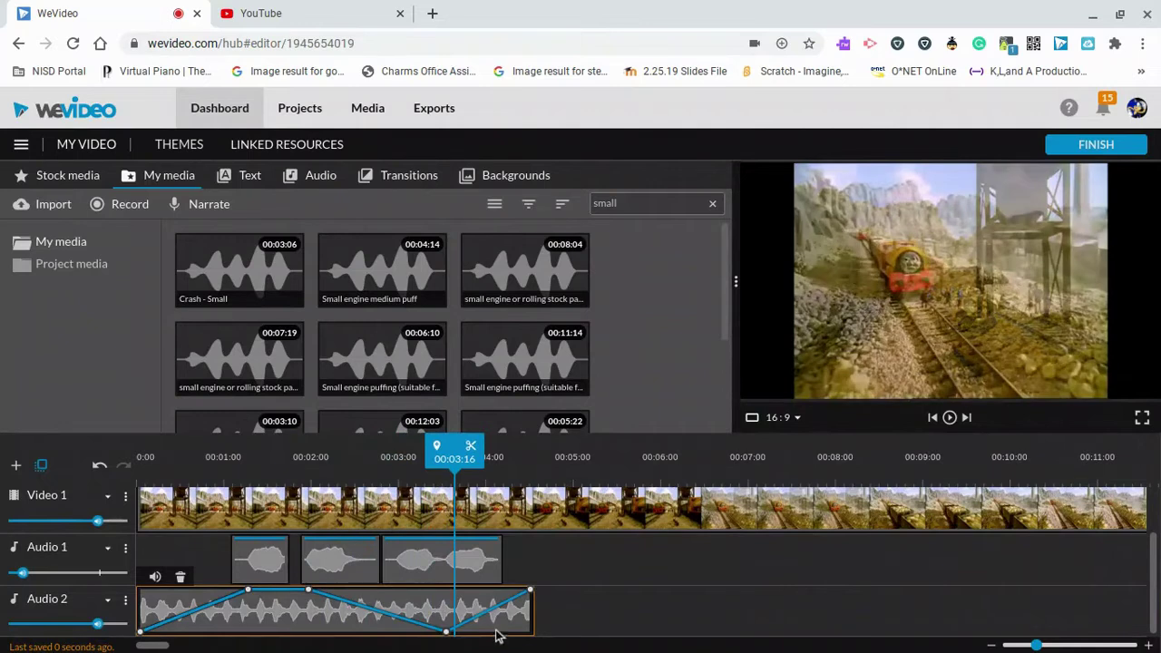
key("space")
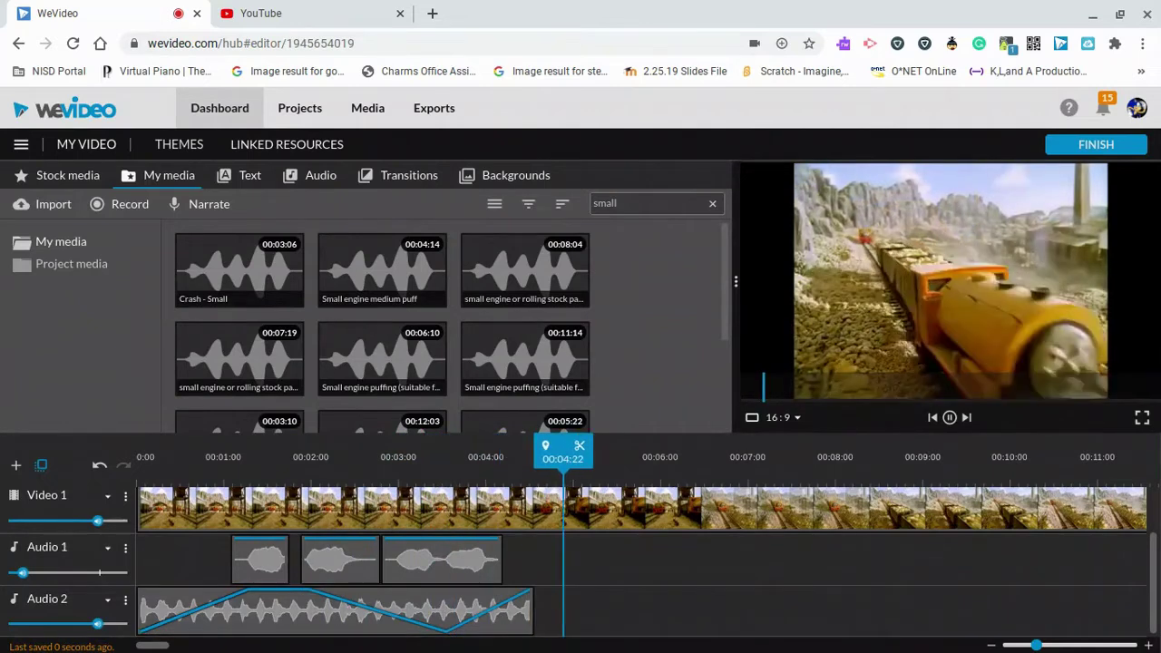
left_click(509, 610)
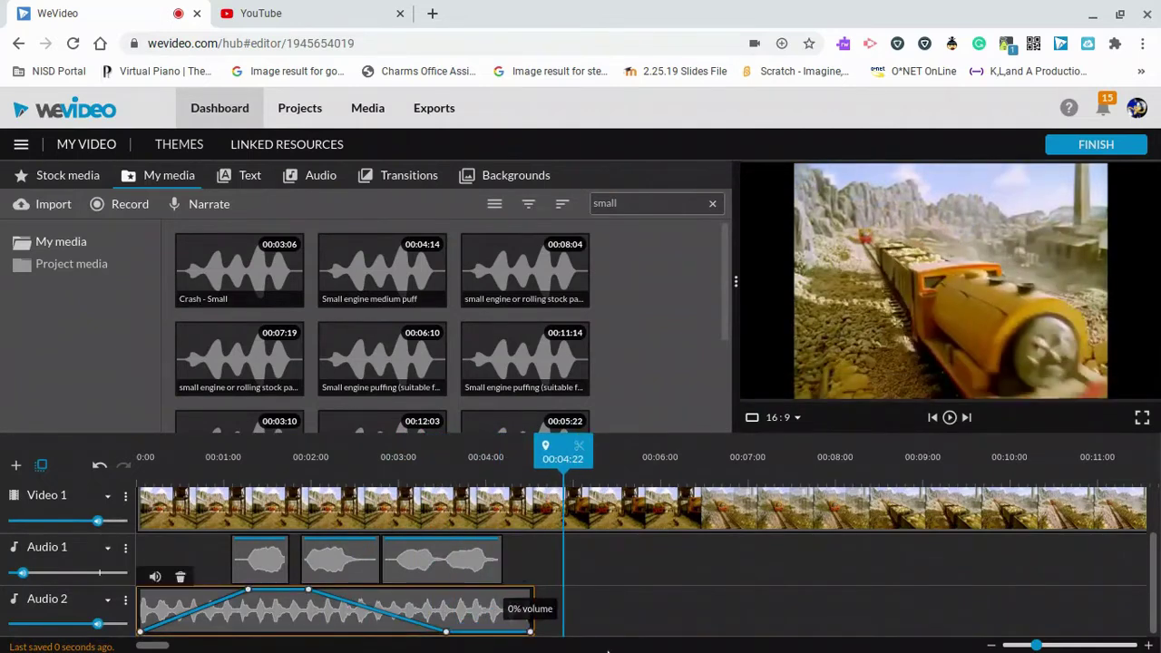
Replay the opening to about 00:01:13 and add an audio track named Audio 3.
left_click(933, 417)
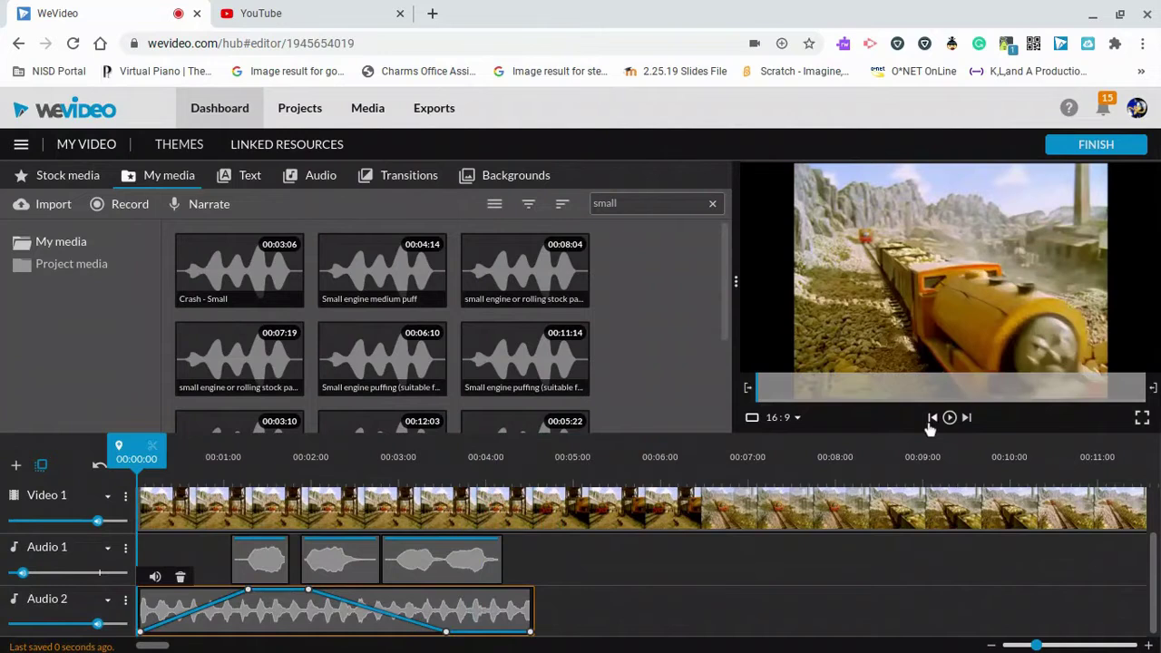
key("space")
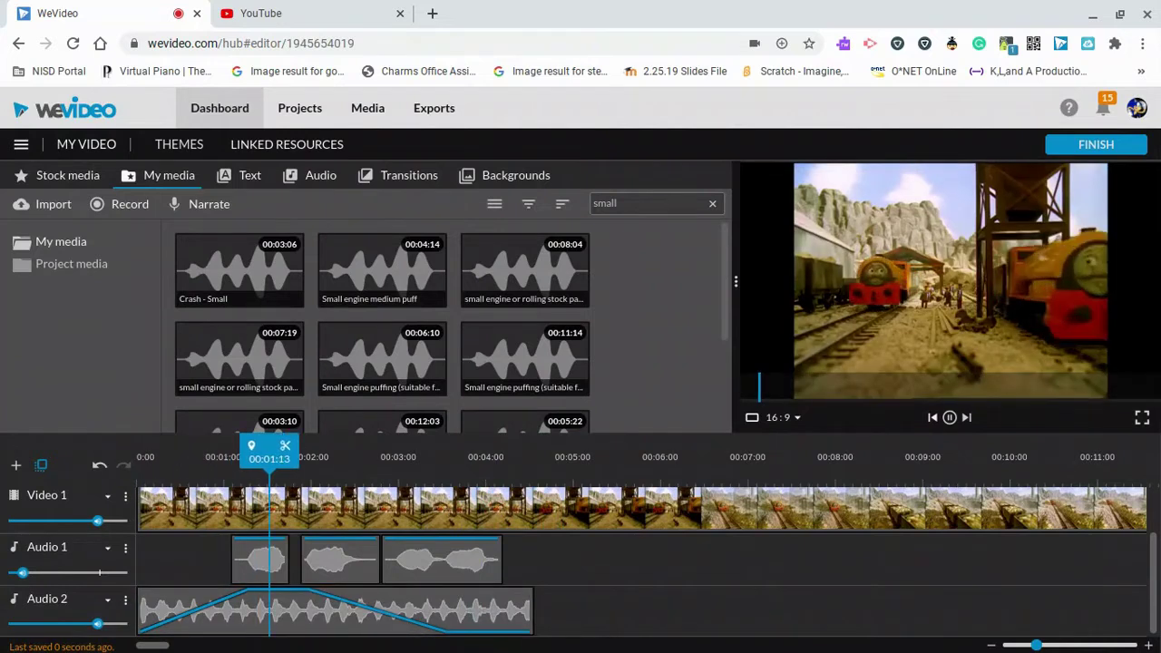
key("space")
left_click(14, 467)
left_click(659, 396)
left_click(690, 490)
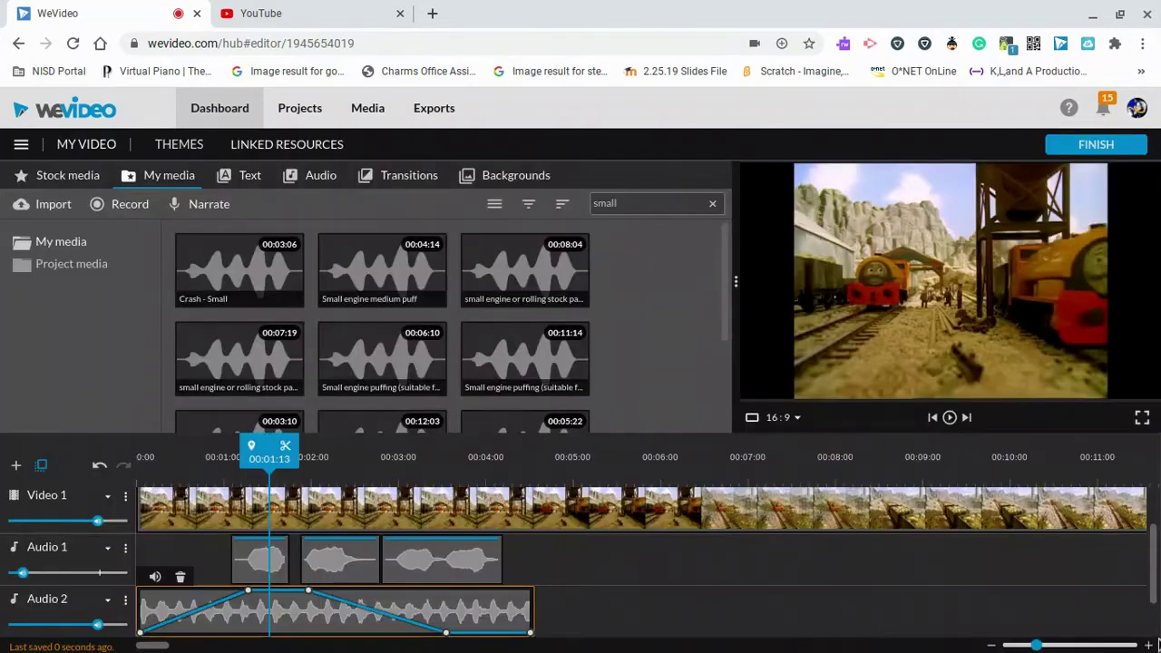
Preview the small engine puffing sounds, place the 00:03:10 clip on Audio 3 at about 00:01:04, and fade it in from 0% to full at about 00:02:07.
scroll(1084, 609, "down", 1)
left_click(499, 349)
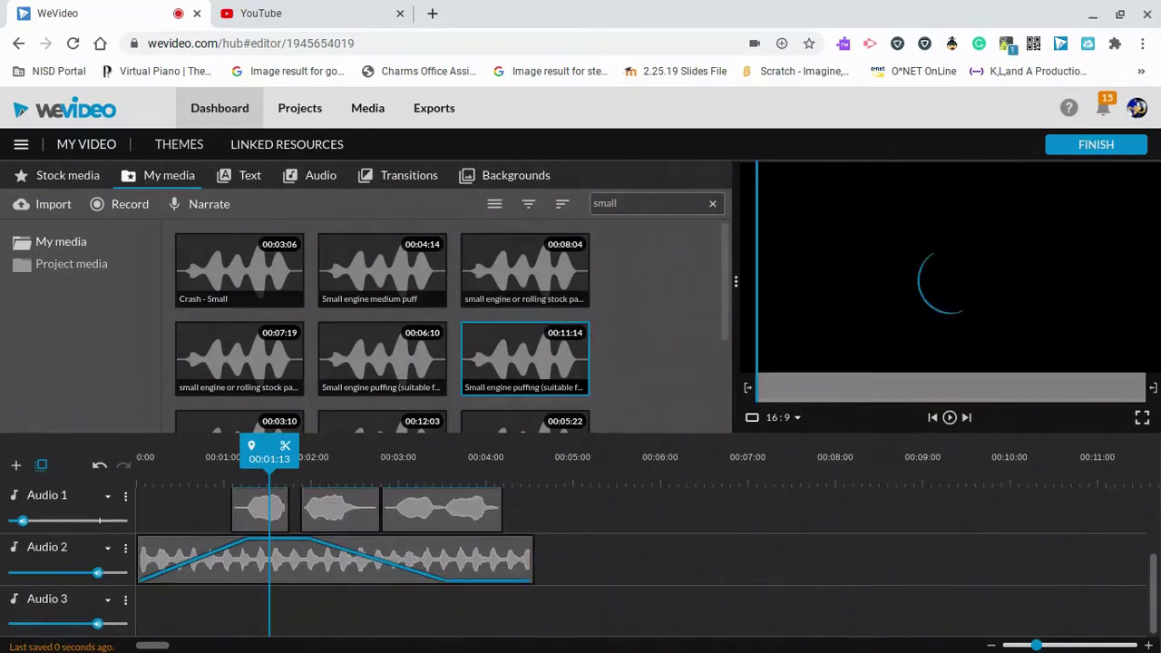
left_click(390, 378)
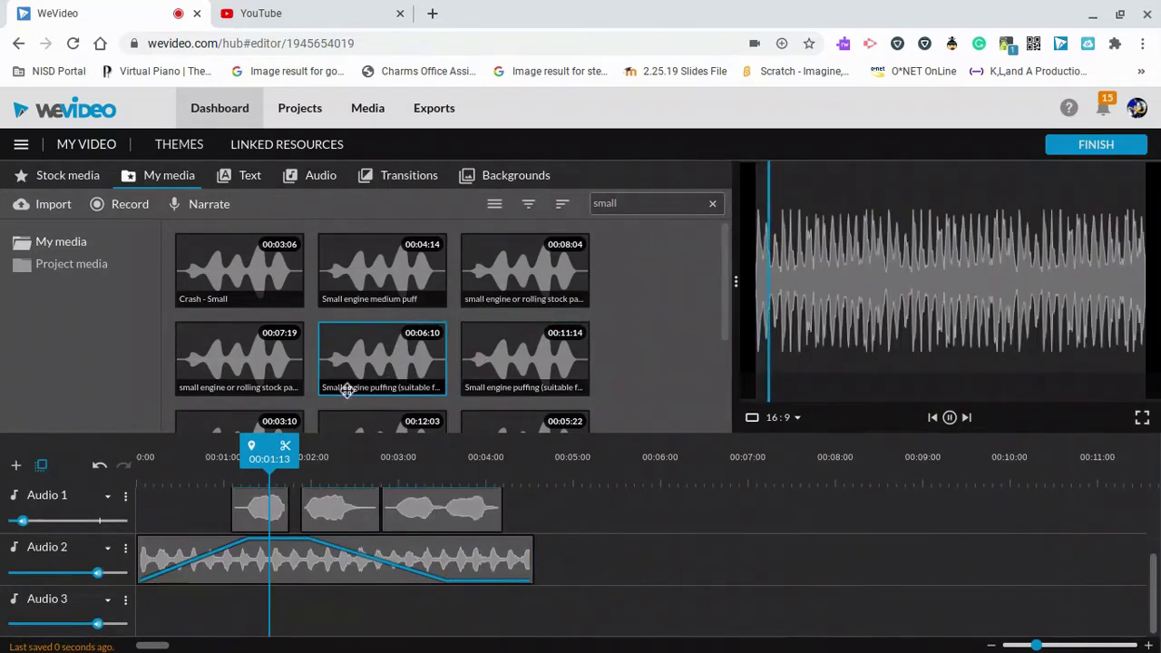
left_click(286, 419)
left_click_drag(316, 548, 349, 604)
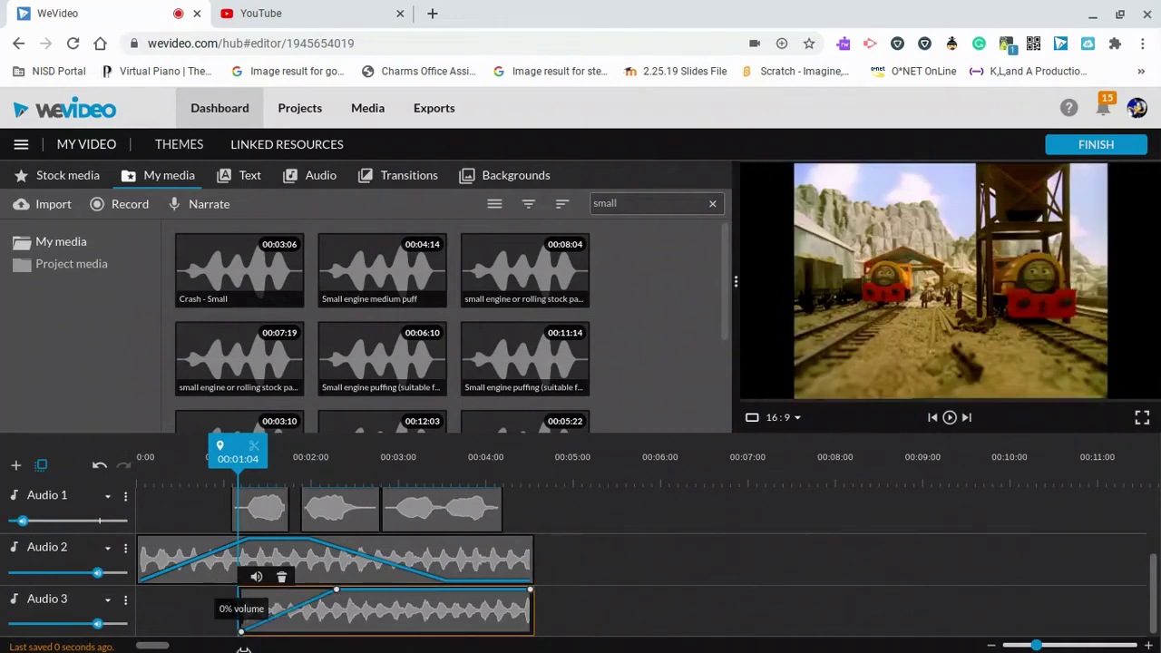
Replay the opening and fade the Audio 3 clip out from about 00:02:22 to 0% at about 00:04:00.
left_click(933, 416)
left_click(949, 417)
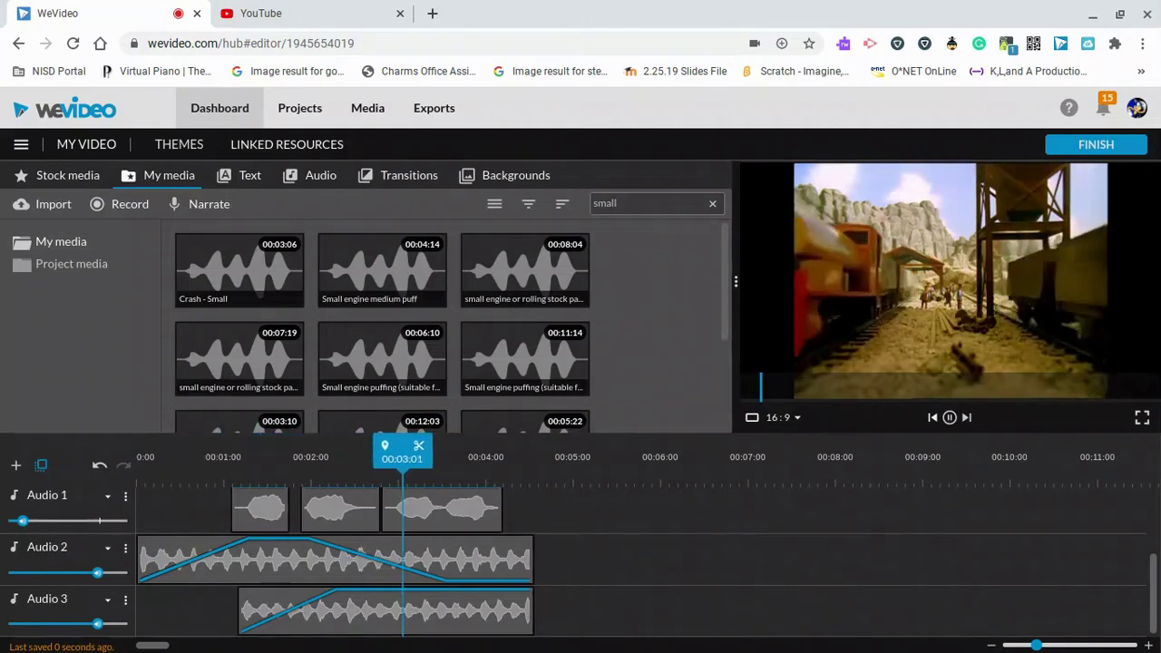
left_click(932, 417)
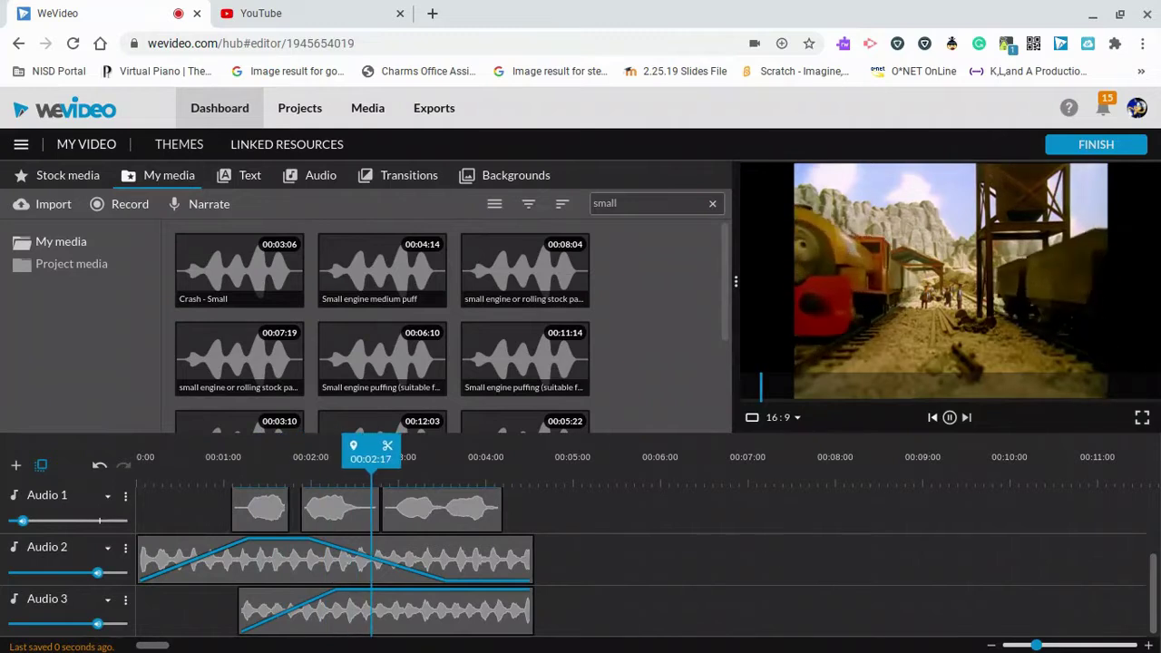
key("space")
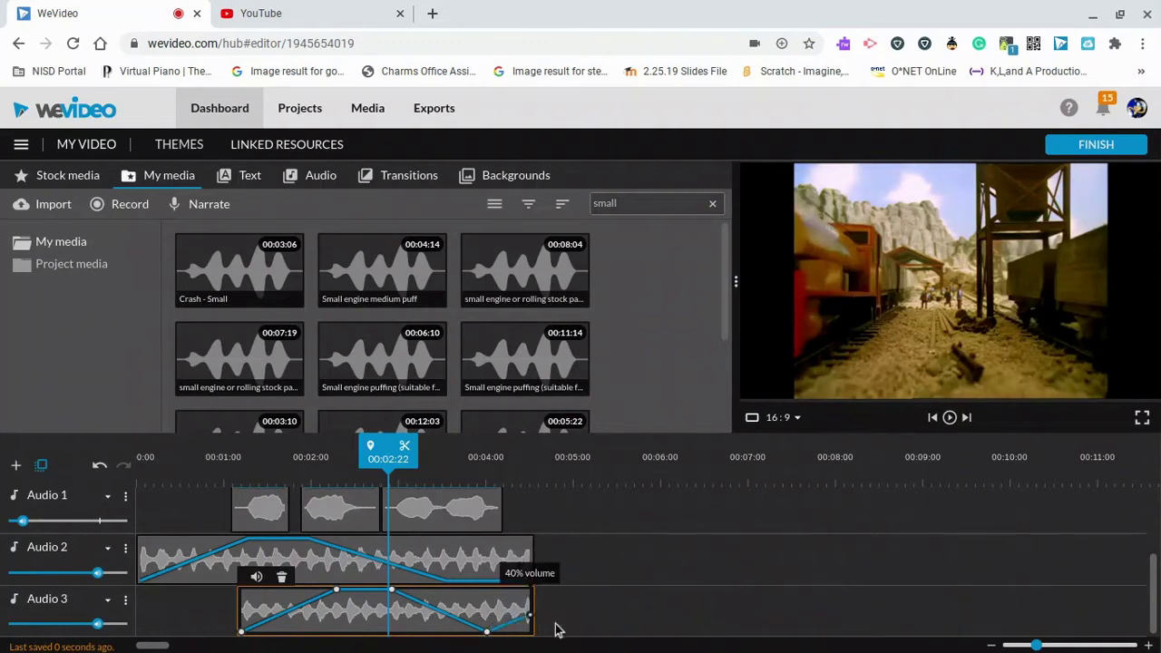
Play the opening through to the end of the Audio 3 clip to check both puffing fades.
key("space")
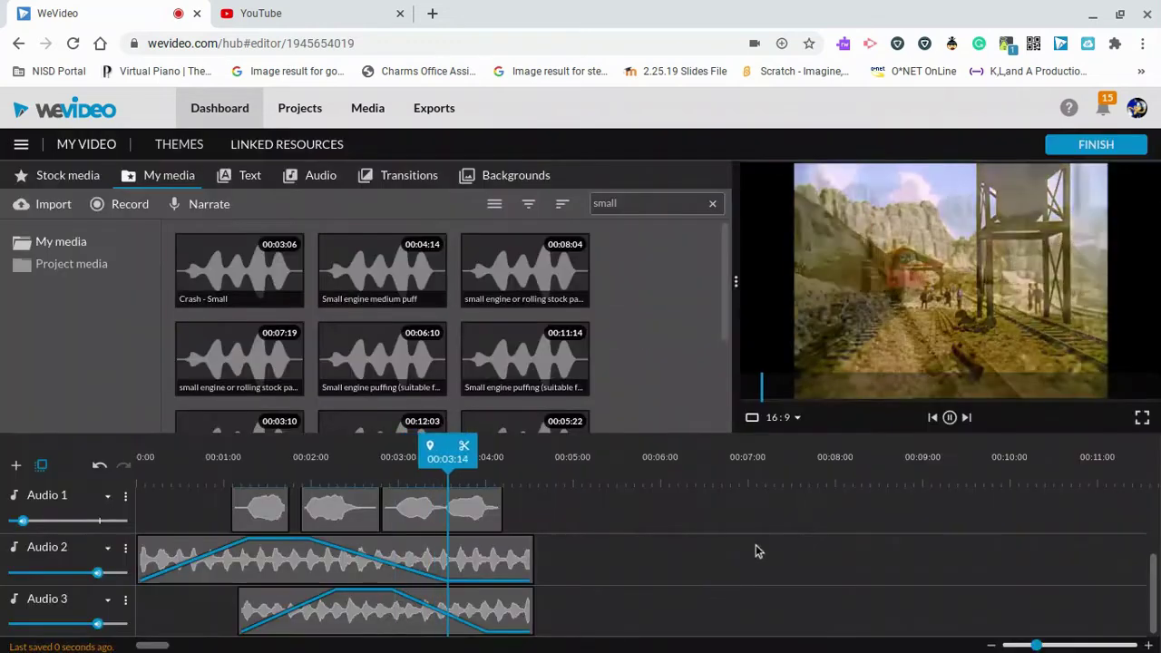
left_click(300, 612)
key("space")
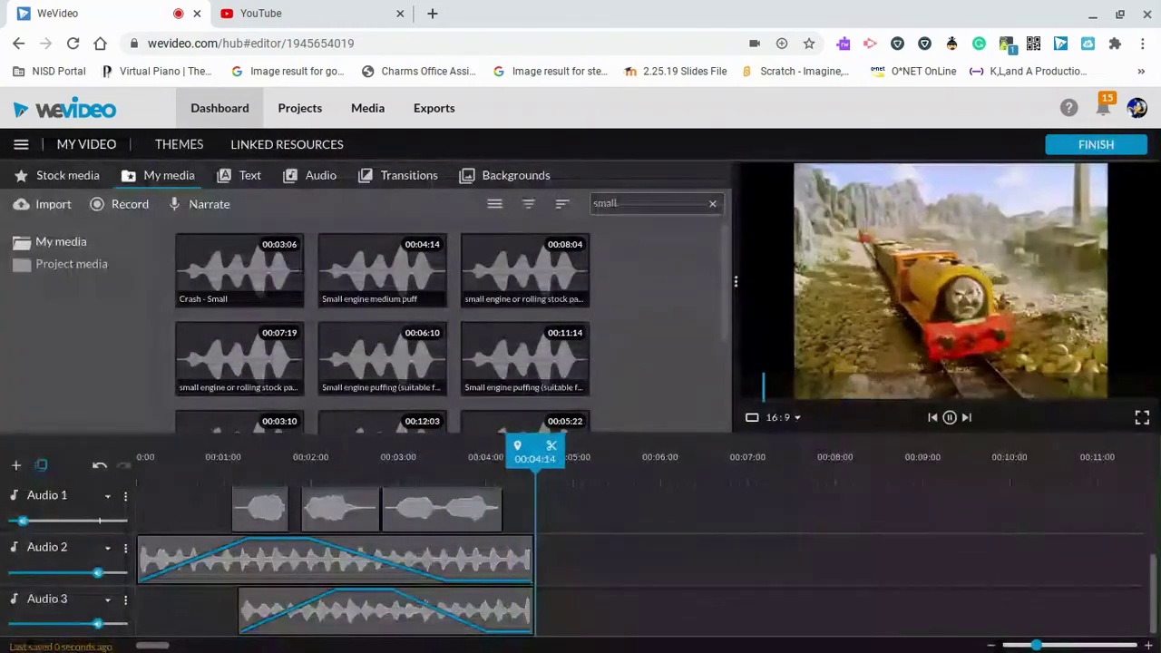
left_click(933, 417)
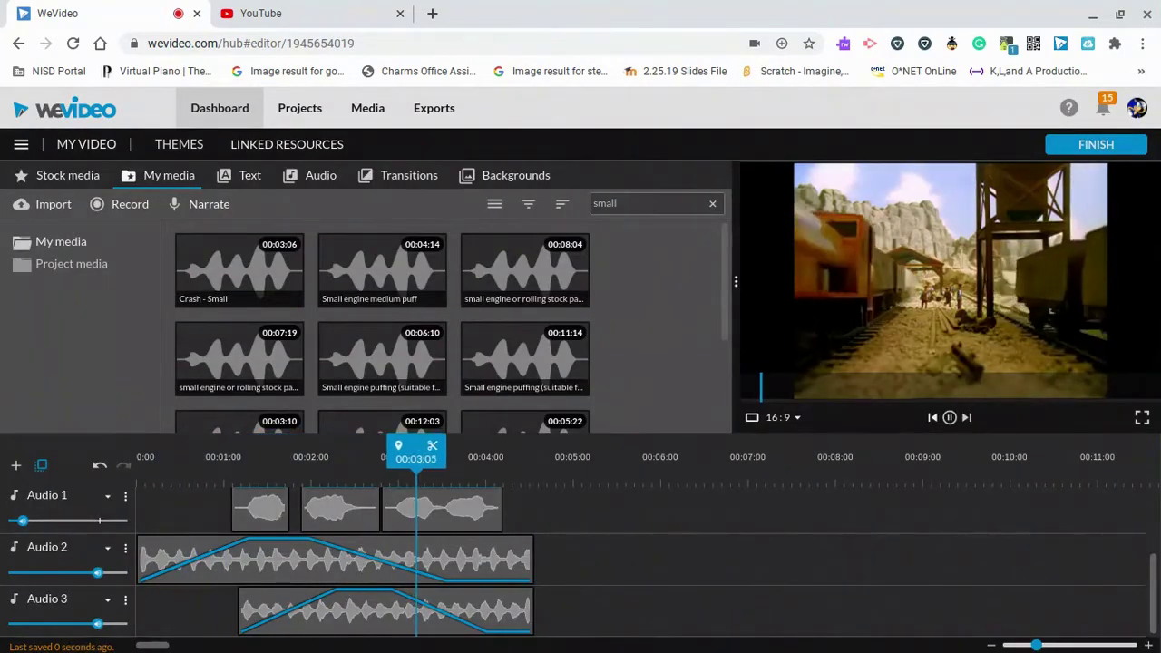
left_click(427, 613)
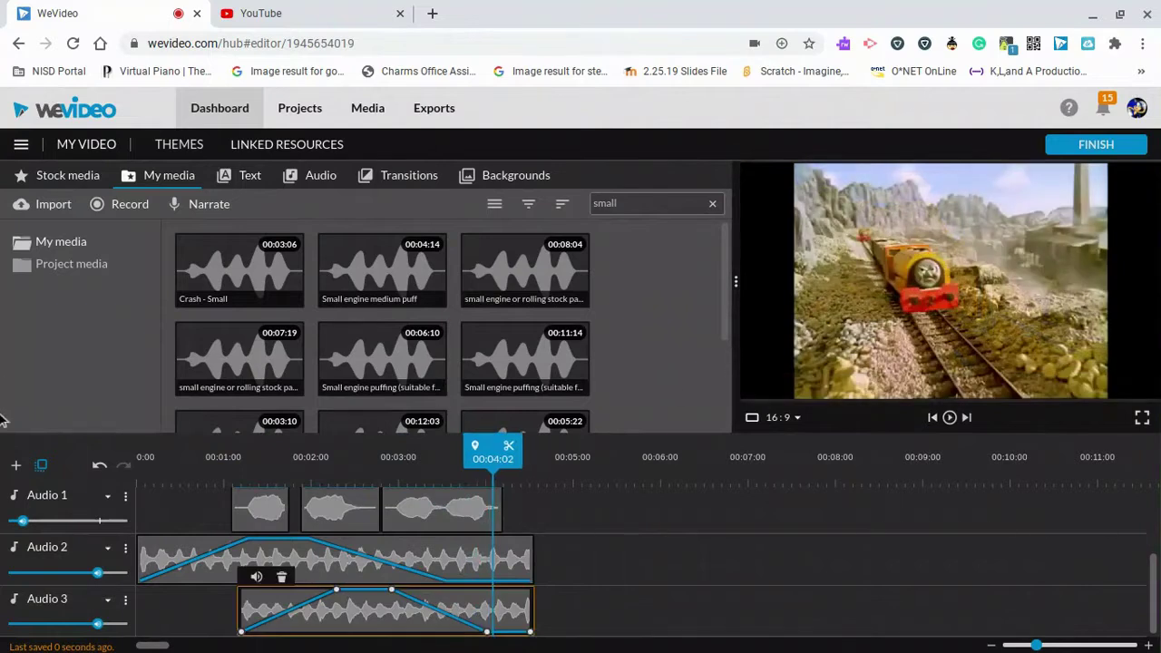
Add an audio track named Audio 4 and play from 00:03:00 to the scene change at about 00:03:17.
left_click(13, 466)
left_click(669, 397)
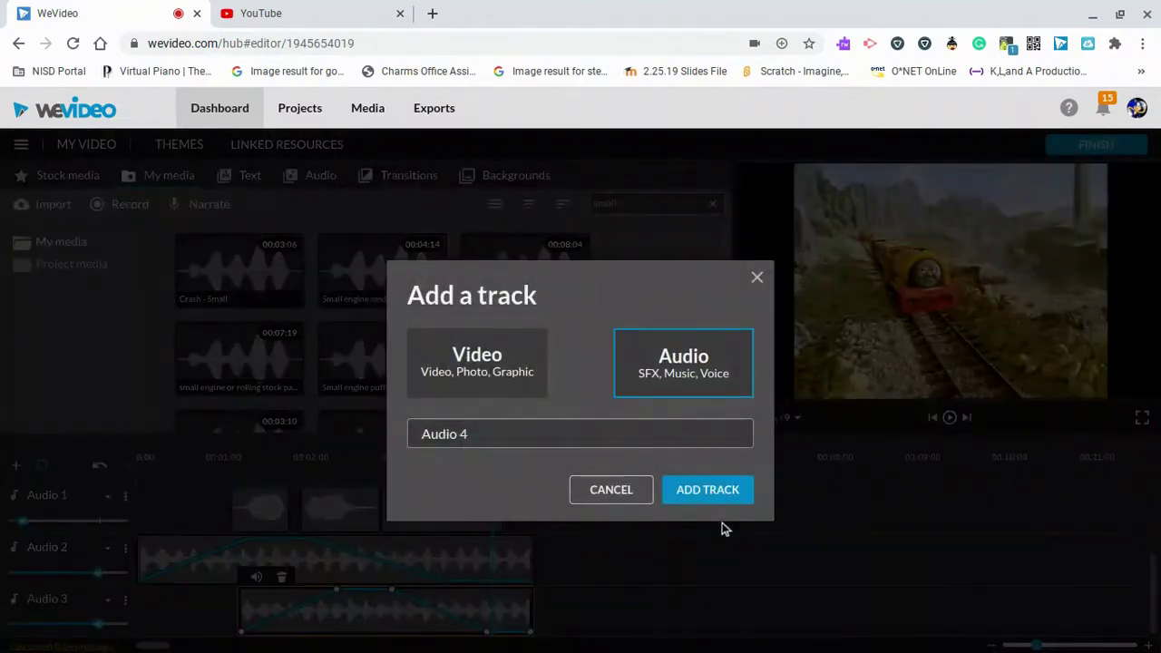
left_click(706, 490)
left_click(406, 475)
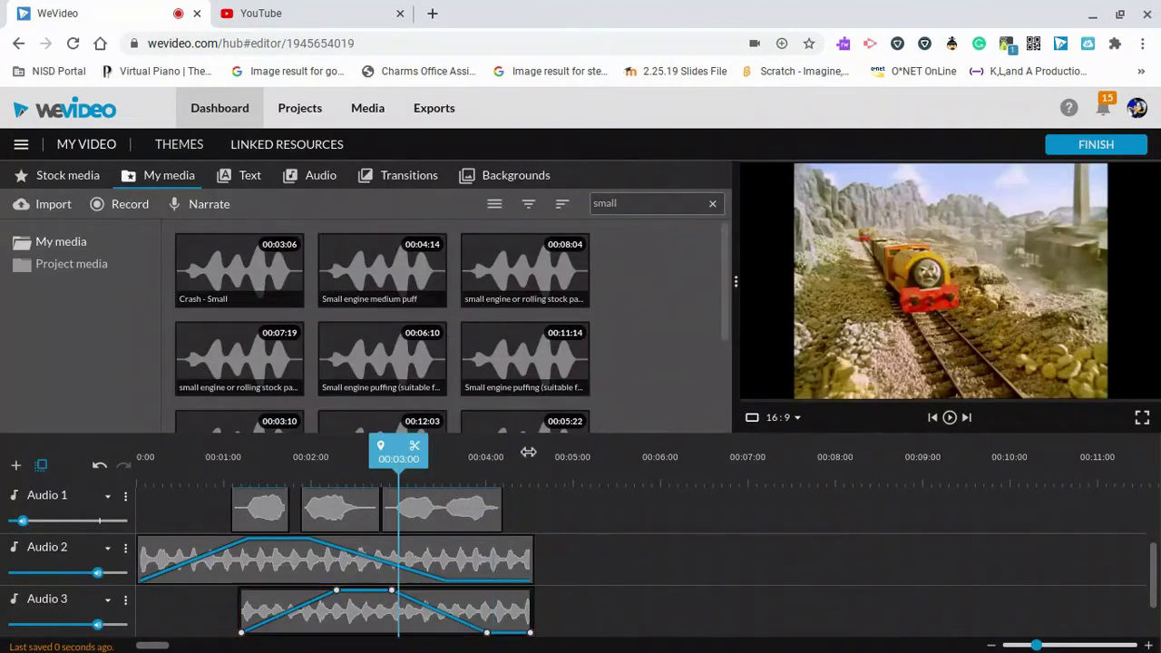
scroll(337, 561, "down", 1)
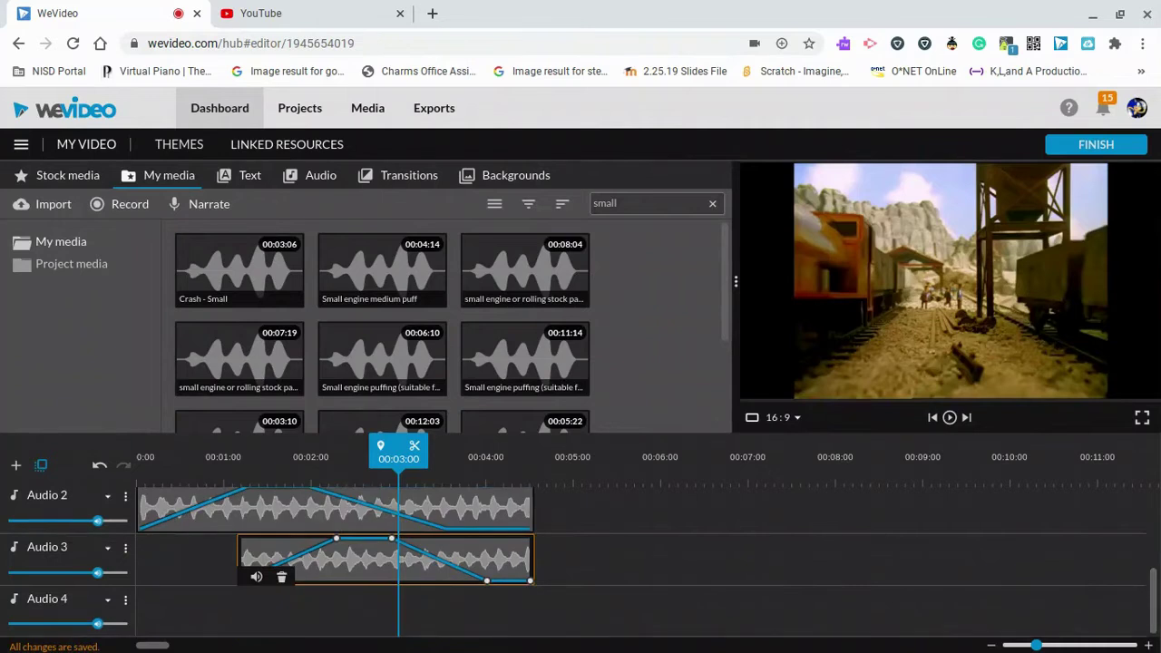
key("space")
key("space")
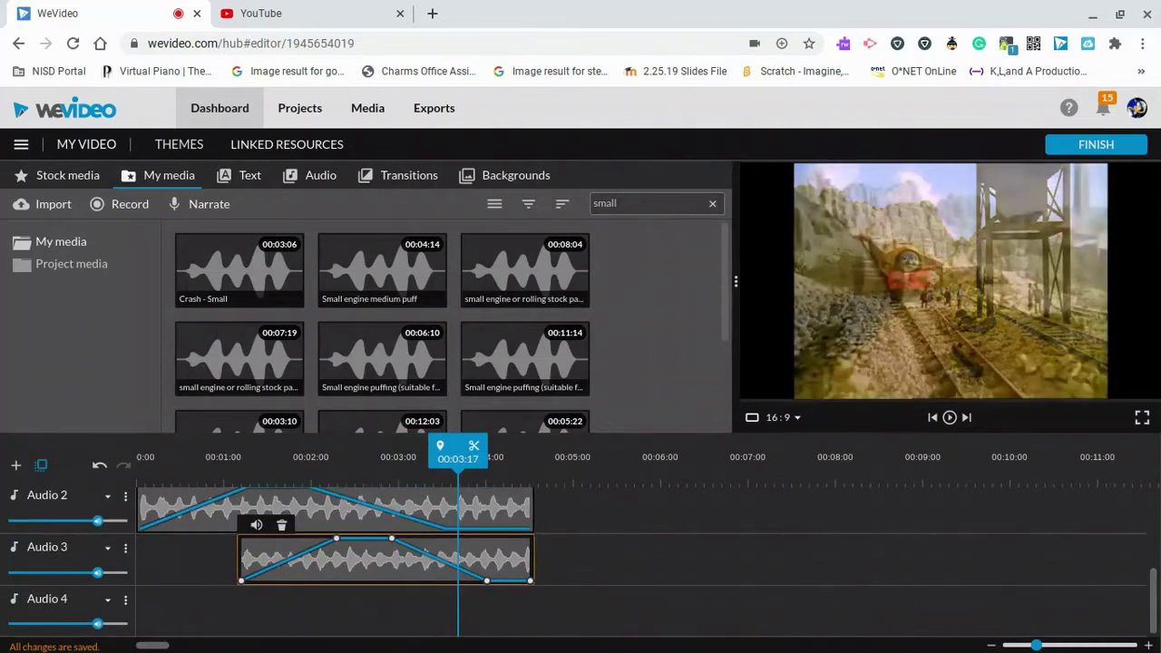
Preview more small engine sounds and place the 00:12:03 clip on Audio 4 at about 00:03:16.
left_click(410, 416)
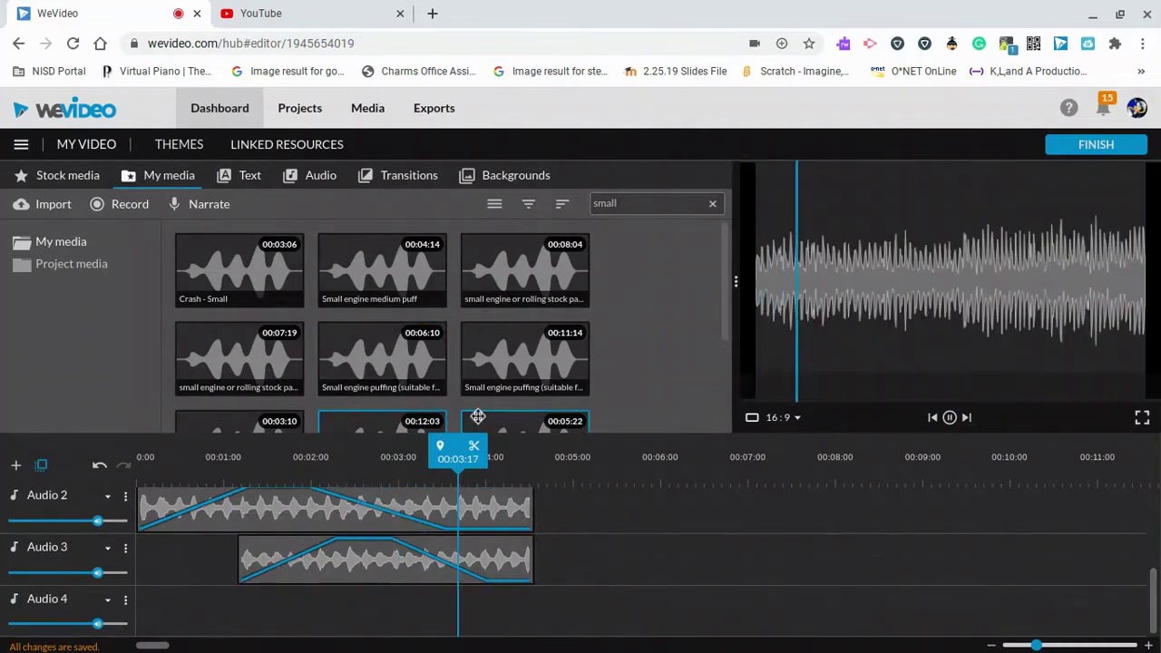
left_click(477, 416)
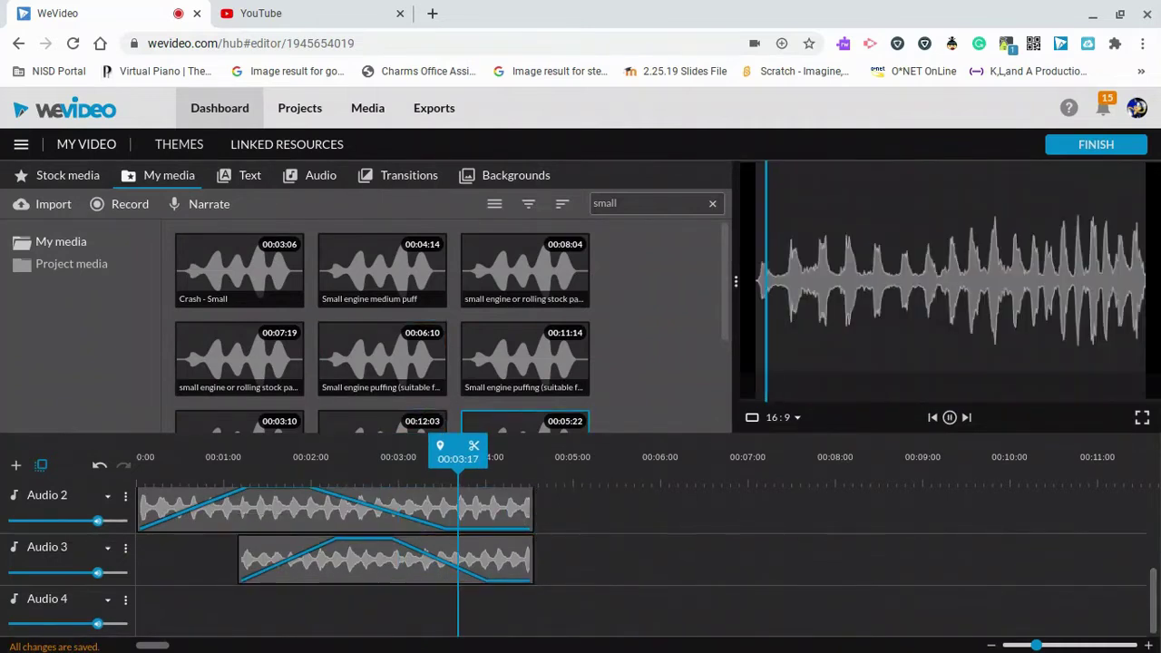
left_click(203, 427)
left_click_drag(211, 417, 472, 601)
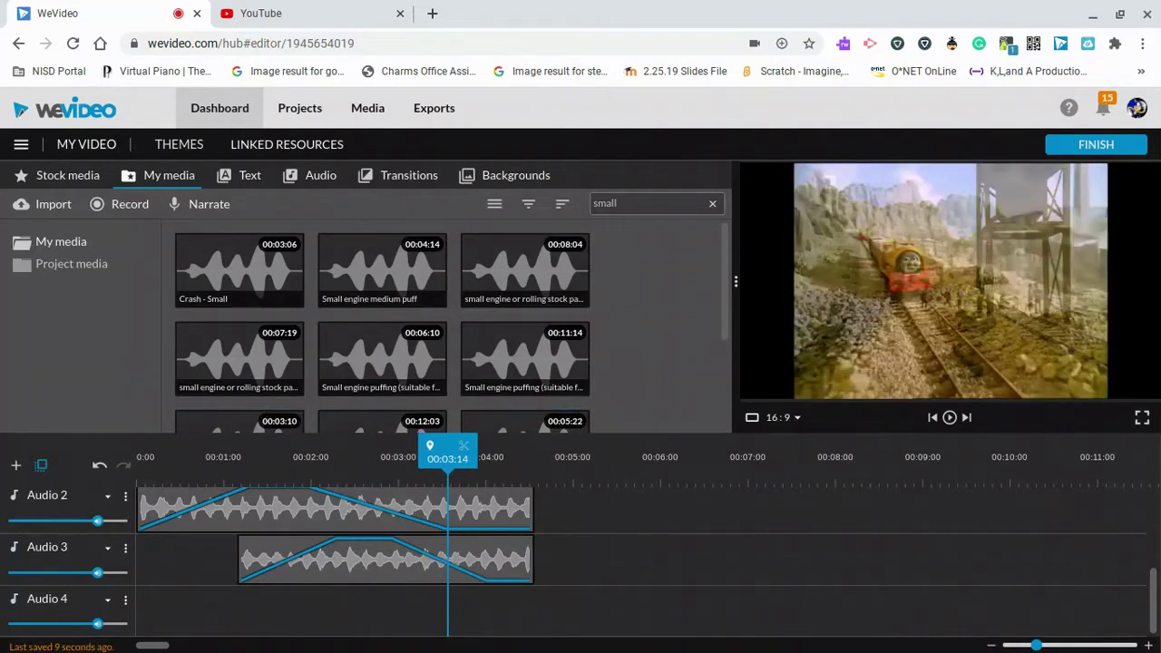
left_click(433, 423)
left_click_drag(487, 549, 469, 601)
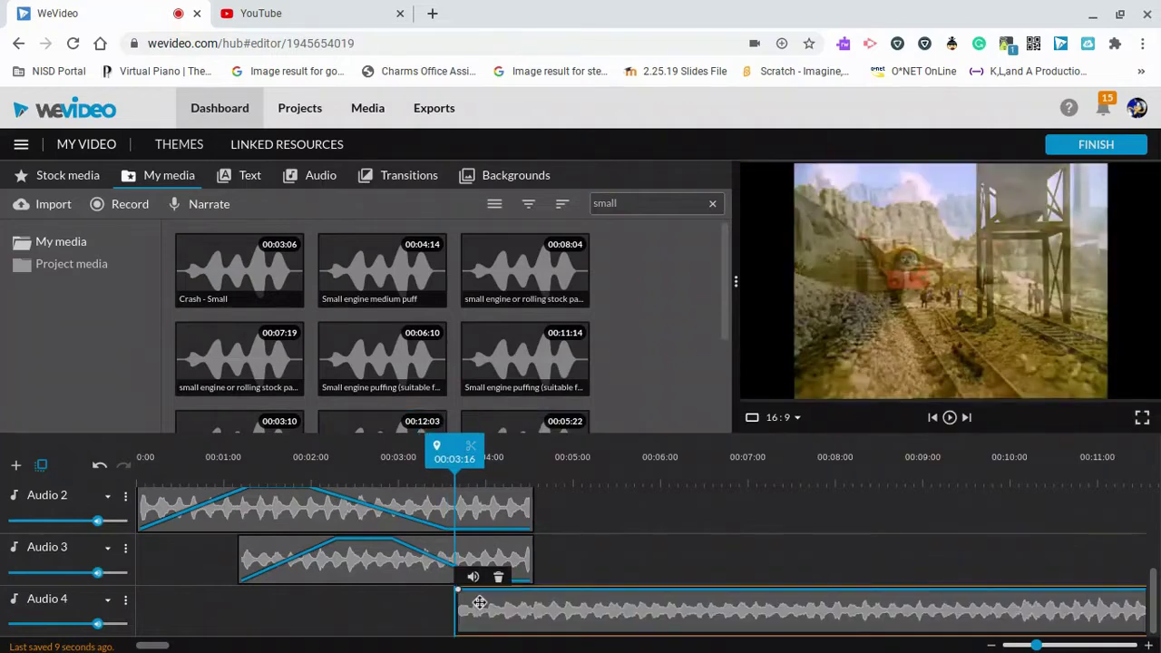
Fade the Audio 4 clip in from 0% at its start to full at about 00:04:18, and replay that stretch.
key("space")
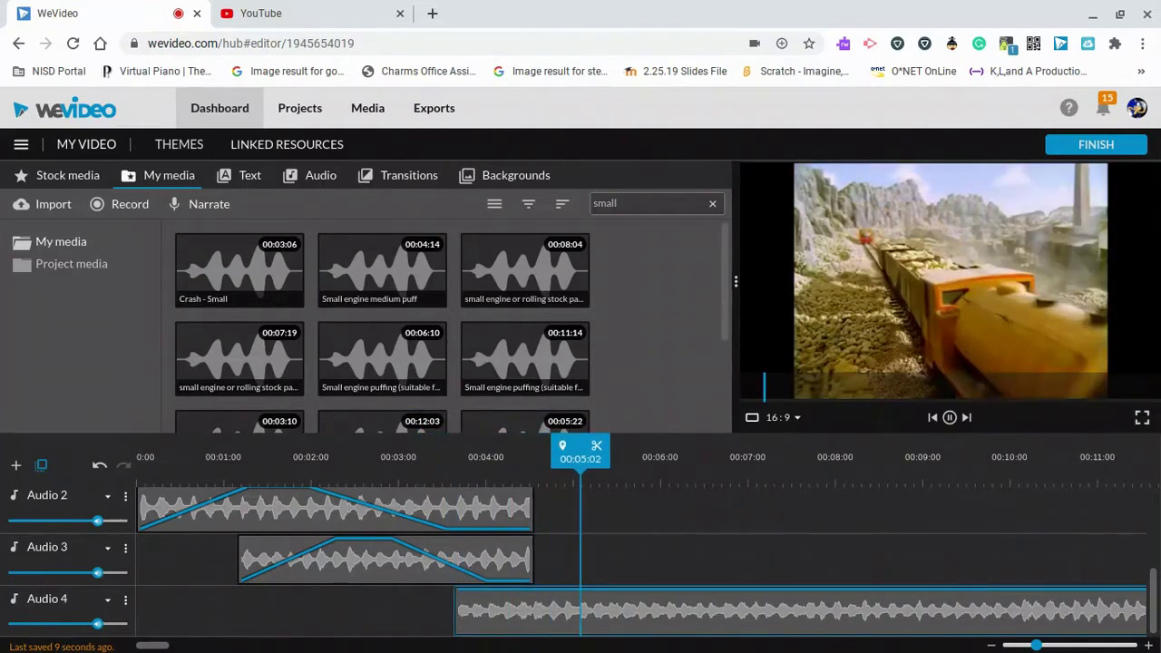
key("space")
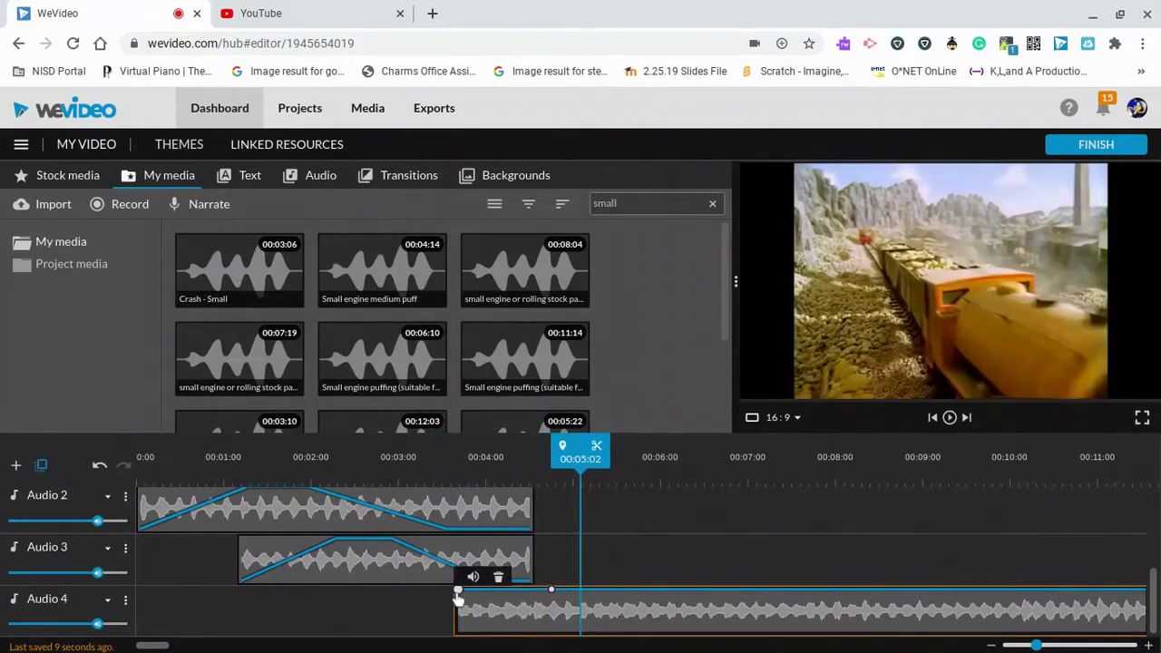
left_click(457, 472)
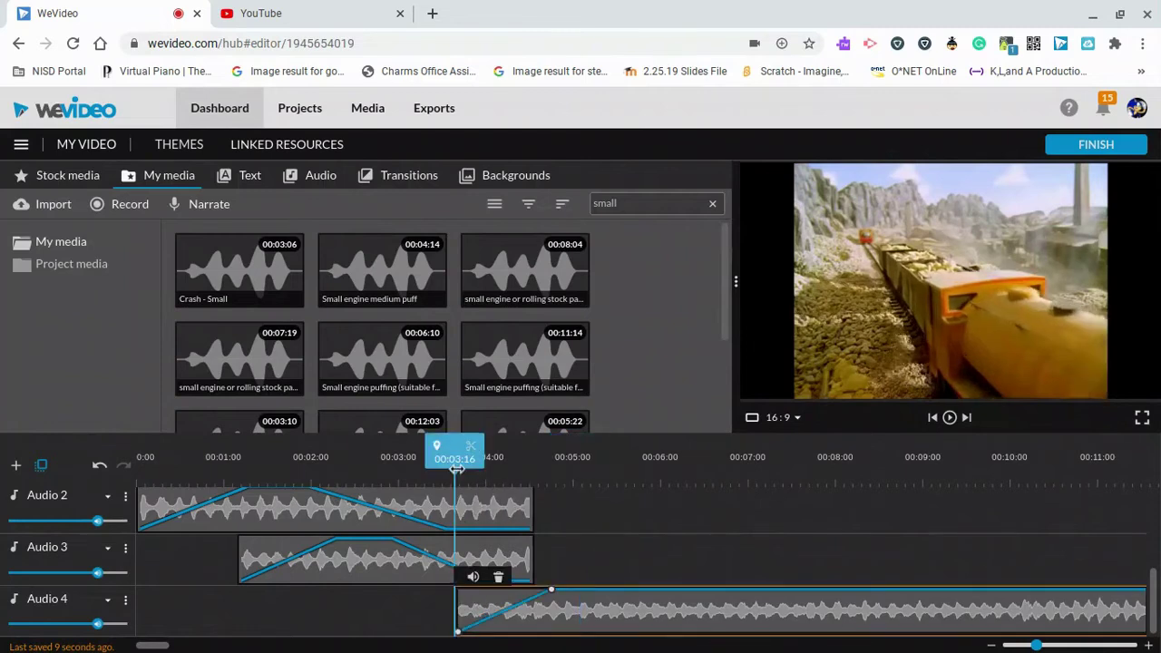
key("space")
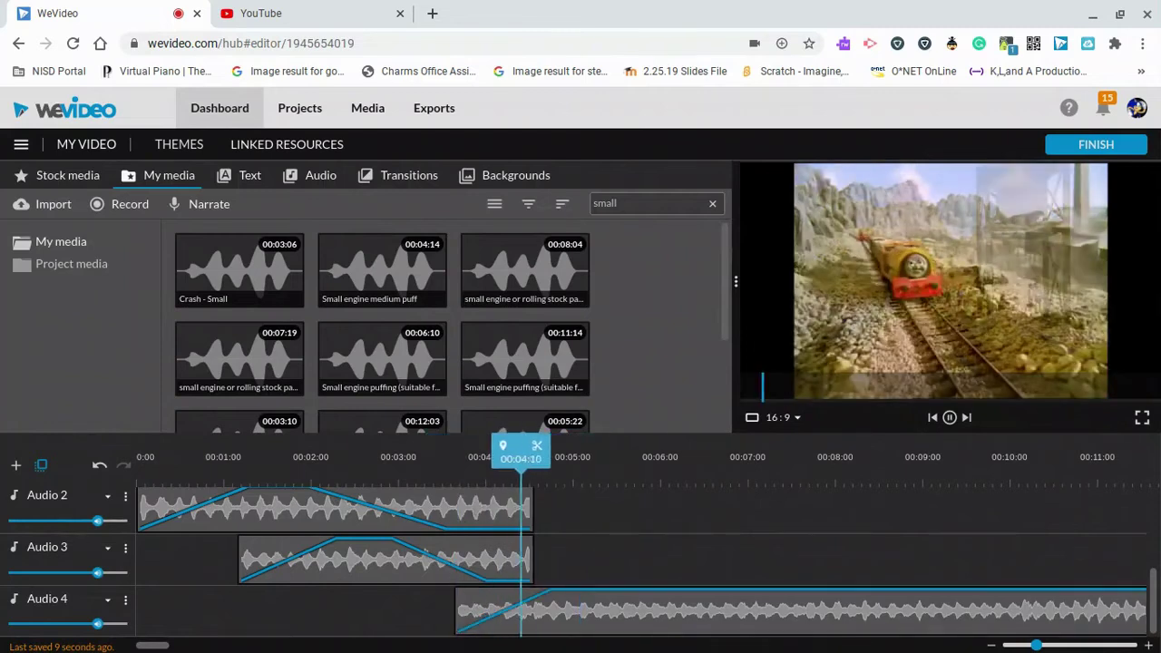
left_click(473, 457)
key("space")
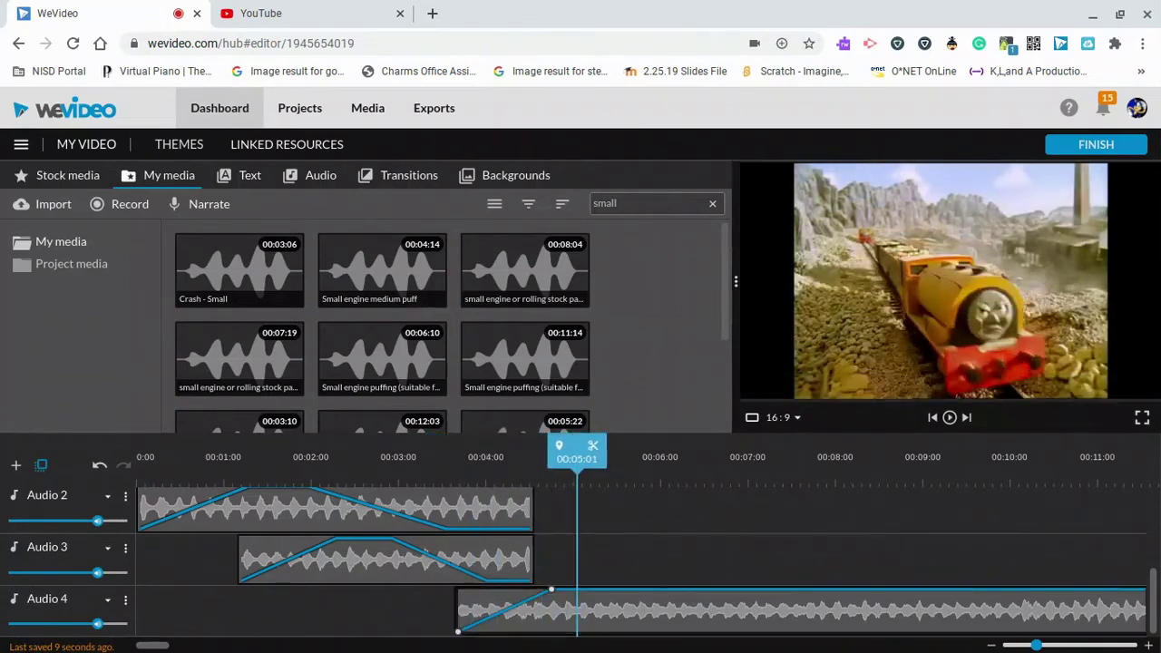
Replay from 00:03:00 and fade the Audio 4 clip out from about 00:05:07 to zero at about 00:06:13.
left_click(476, 470)
left_click(399, 457)
key("space")
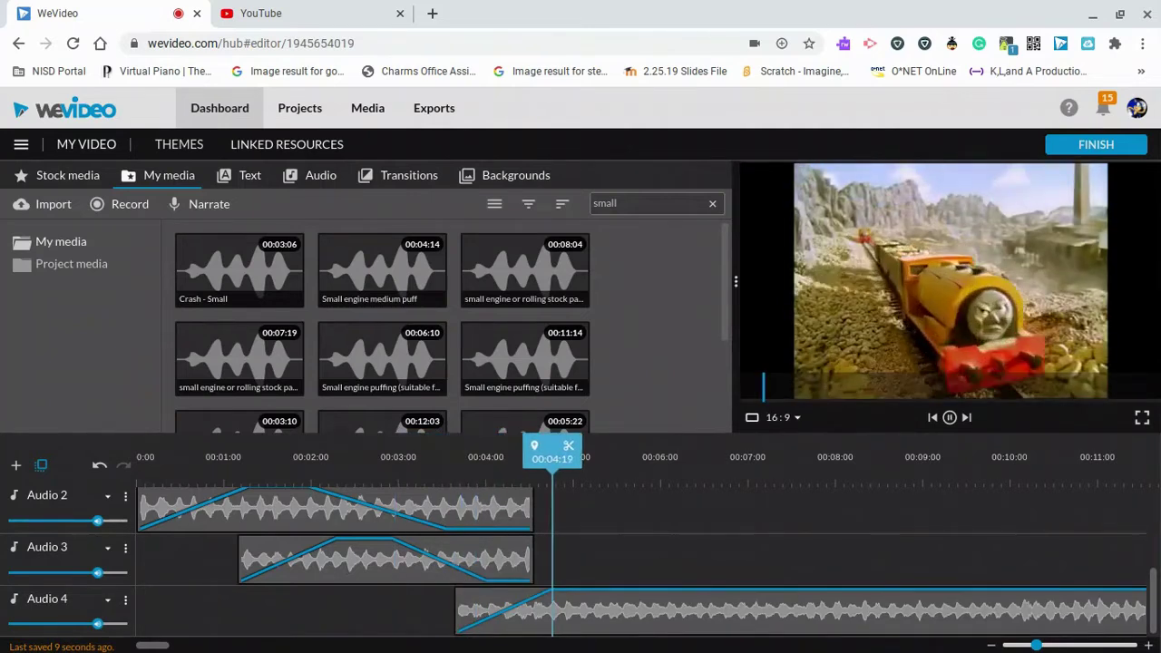
key("space")
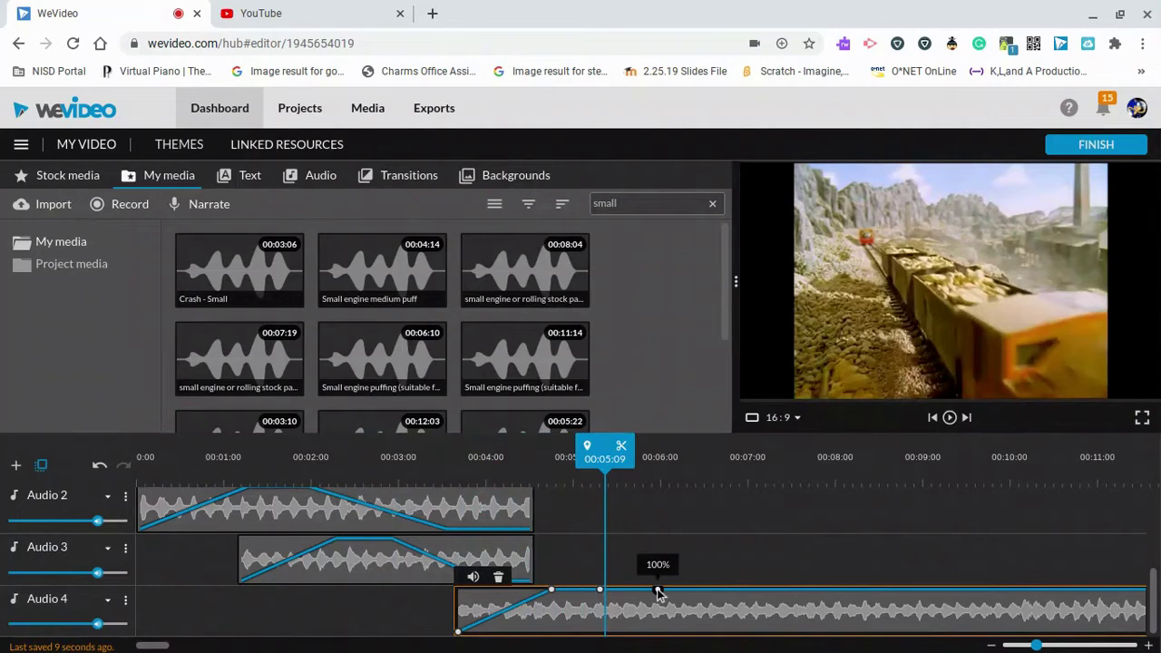
left_click_drag(657, 591, 691, 631)
key("space")
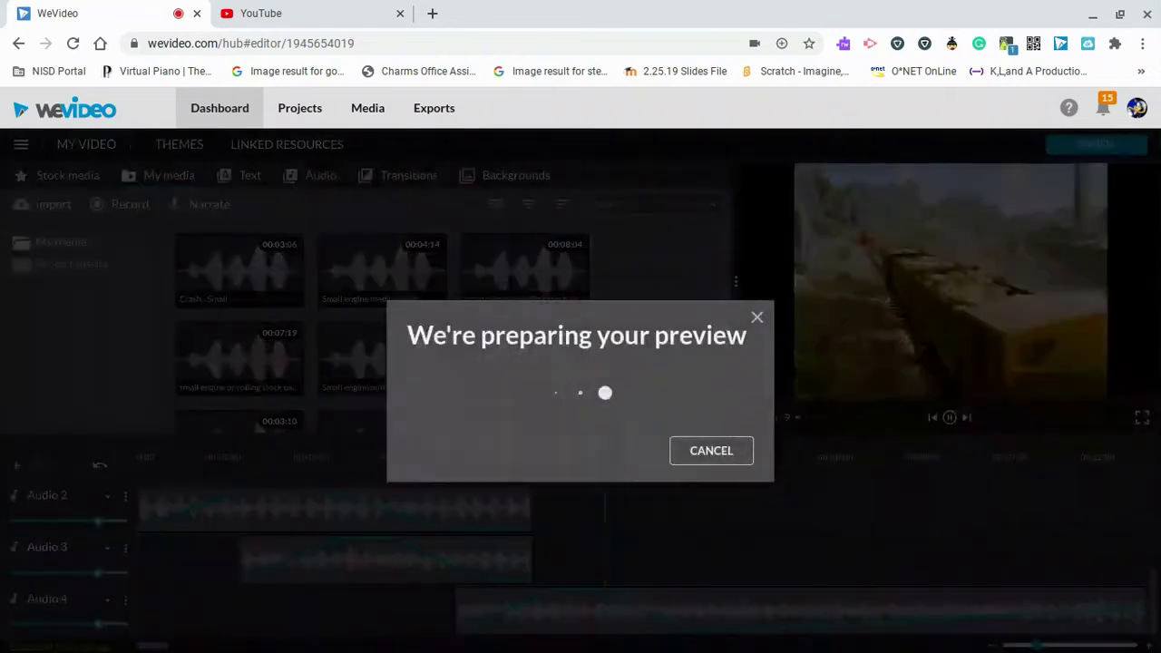
left_click(633, 635)
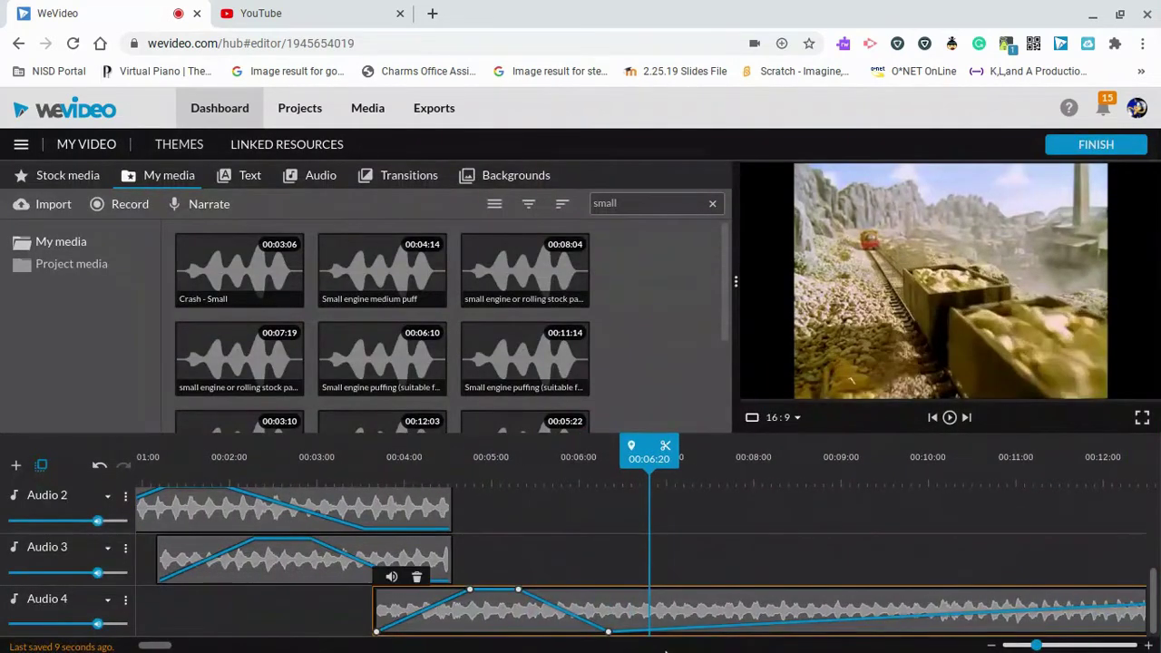
Play on to 00:10:02 and raise the Audio 4 clip's volume back to full at about 00:10:00.
left_click(481, 469)
key("space")
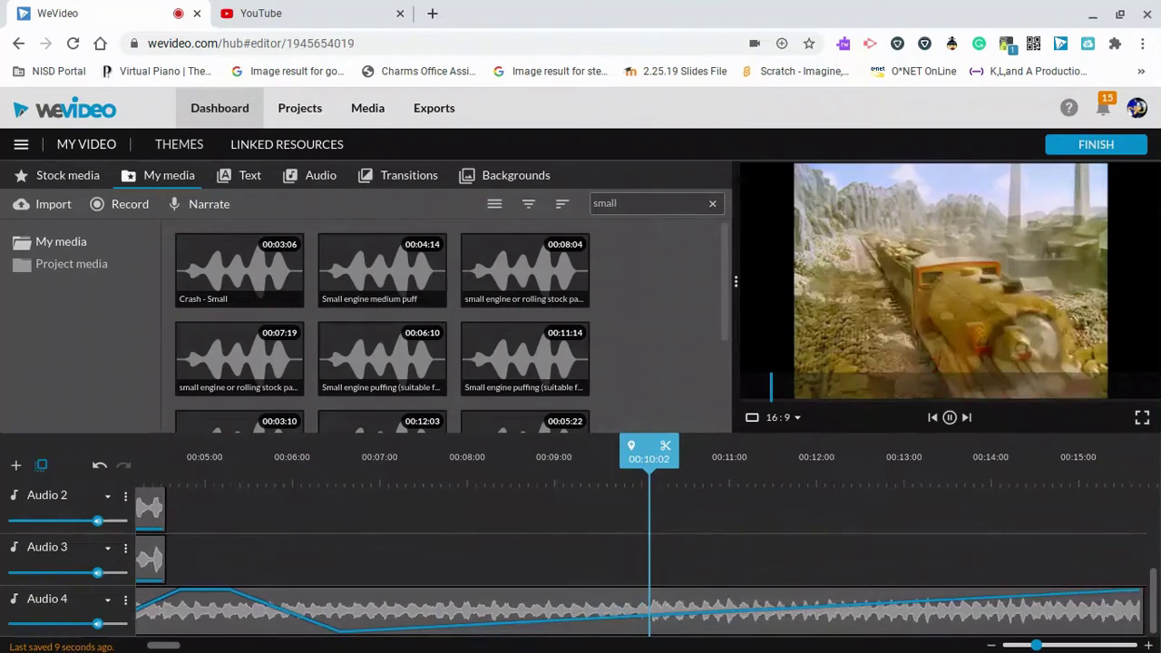
key("space")
left_click_drag(647, 619, 638, 522)
Replay from about 00:05:06 and fade the Audio 4 clip out from about 00:10:07 to zero at about 00:10:18.
left_click(231, 457)
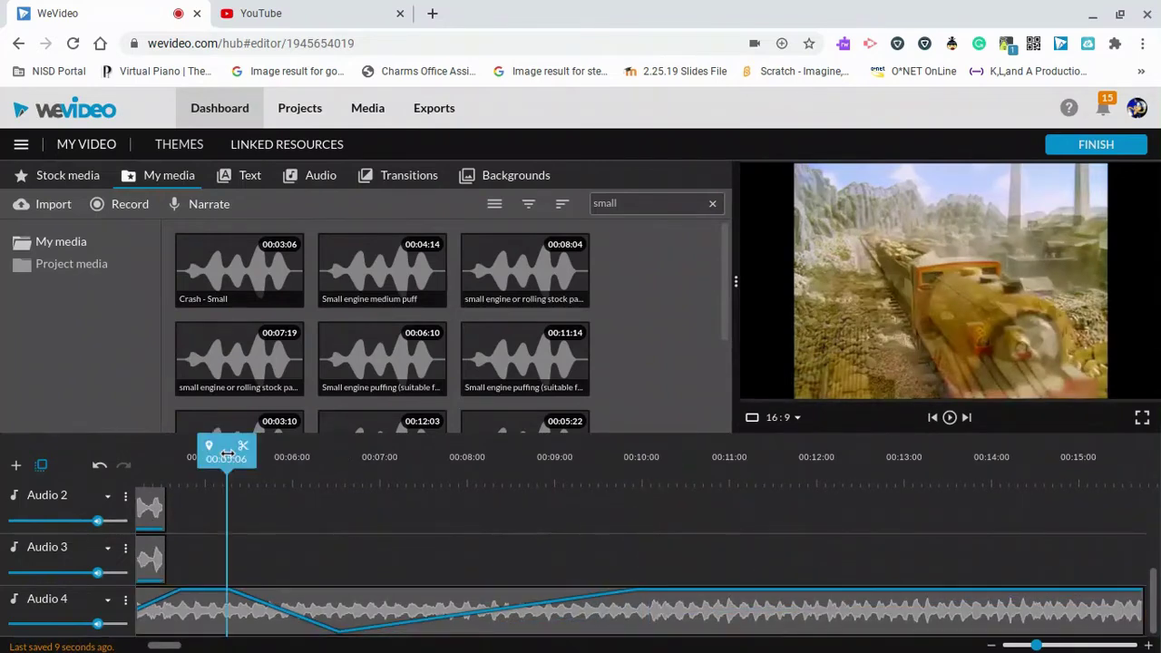
key("space")
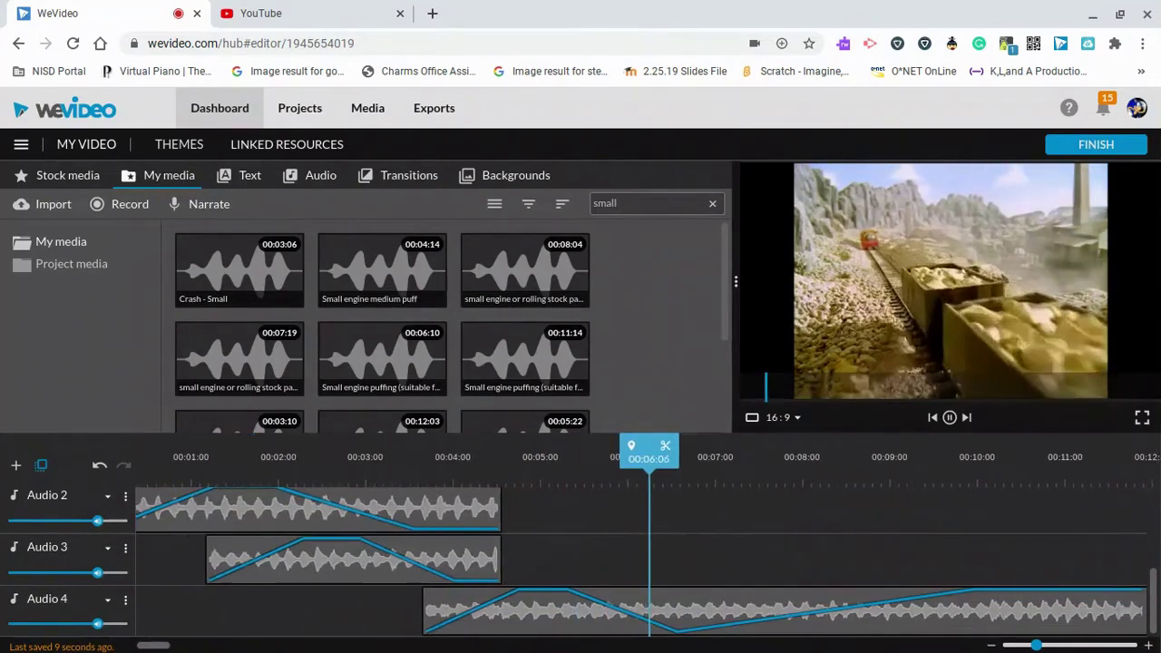
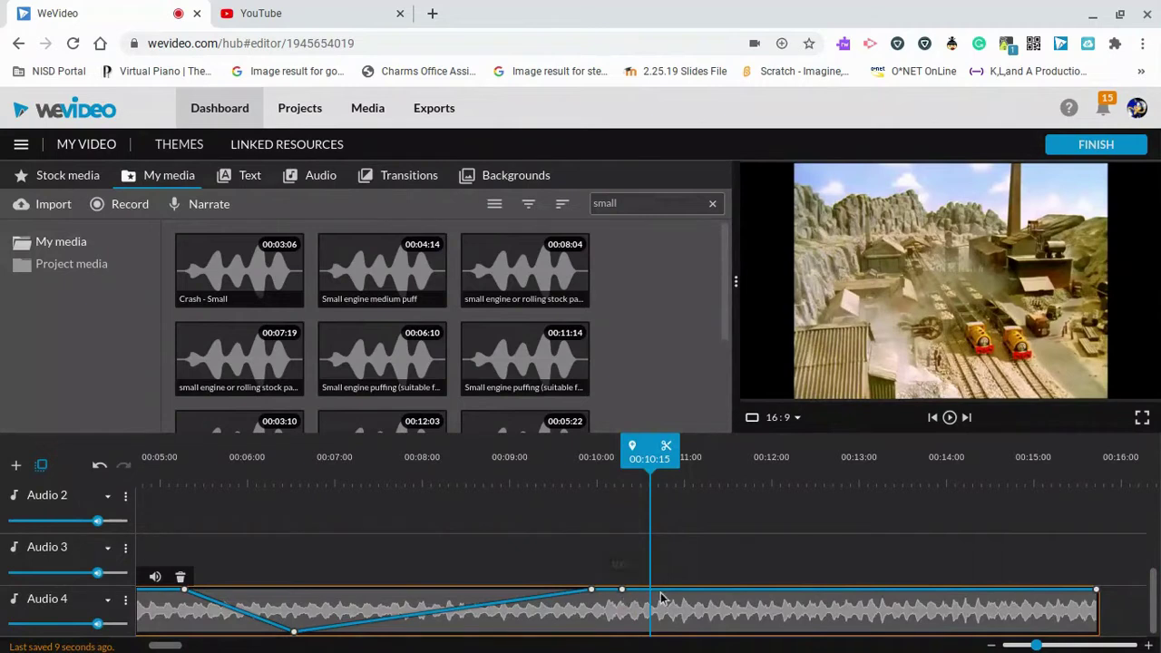
left_click_drag(652, 593, 662, 637)
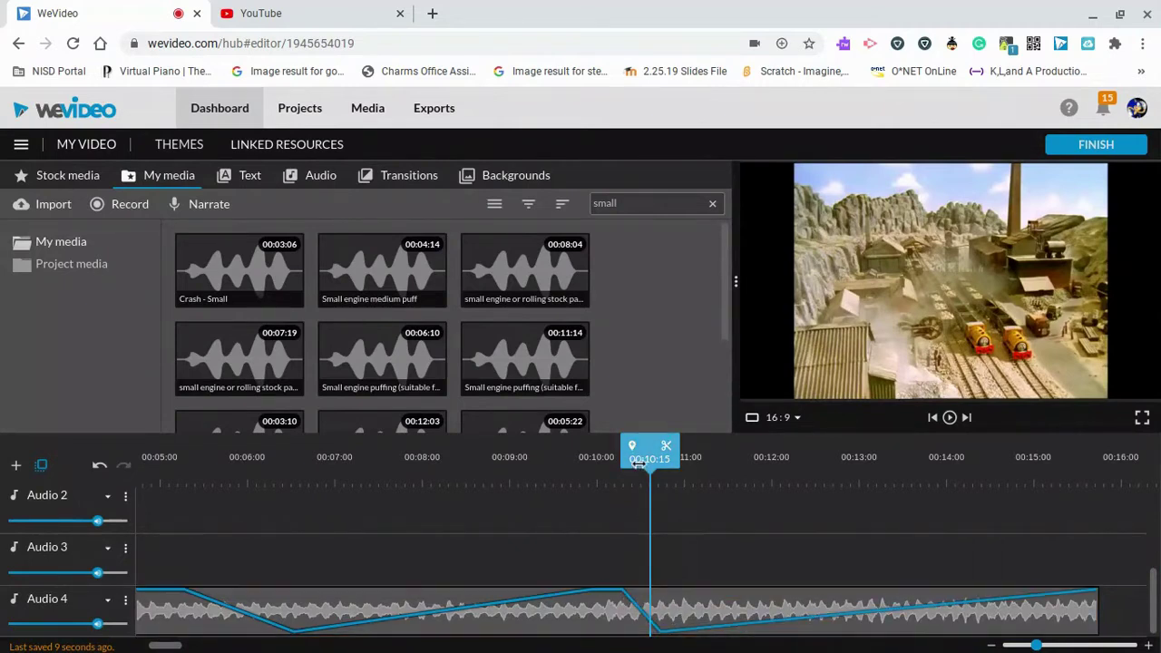
Cut the Audio 4 clip at 00:10:18, delete the part after the cut, and replay the clip's ending.
left_click_drag(649, 468, 650, 469)
left_click(676, 445)
left_click(664, 626)
key("Delete")
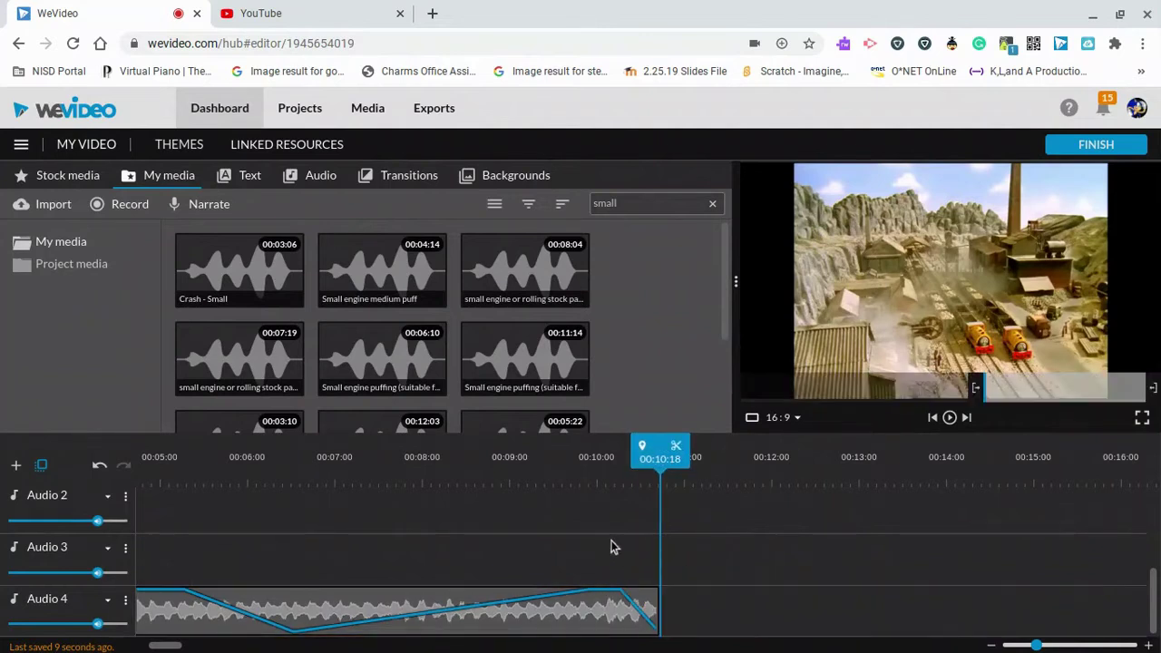
left_click(570, 461)
key("space")
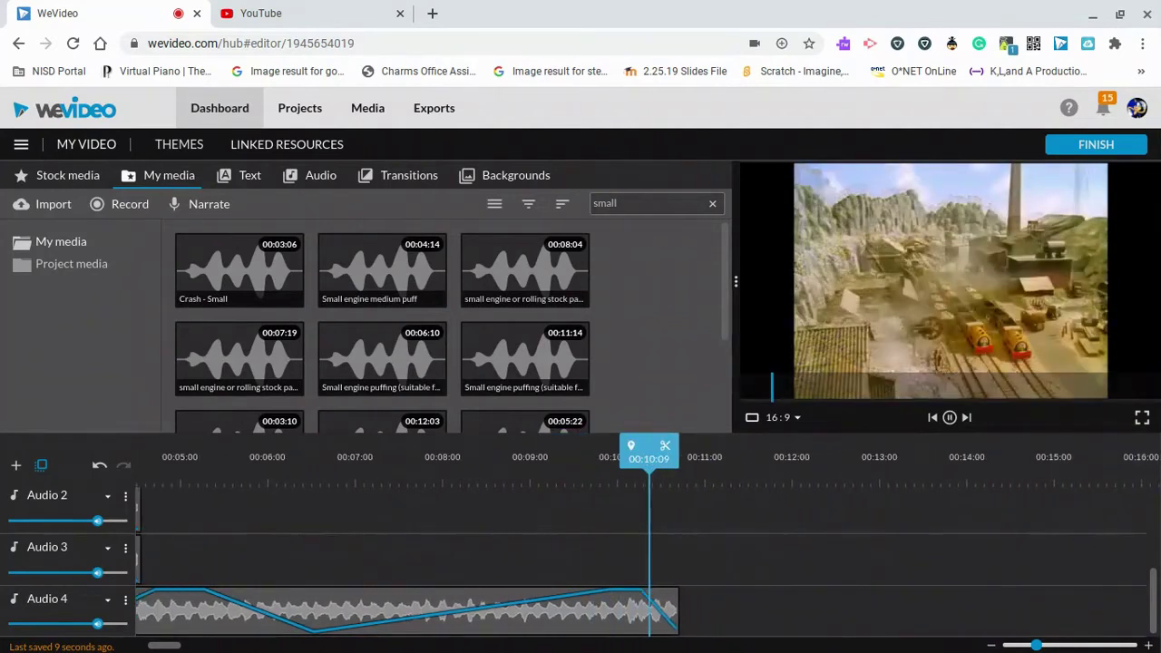
key("space")
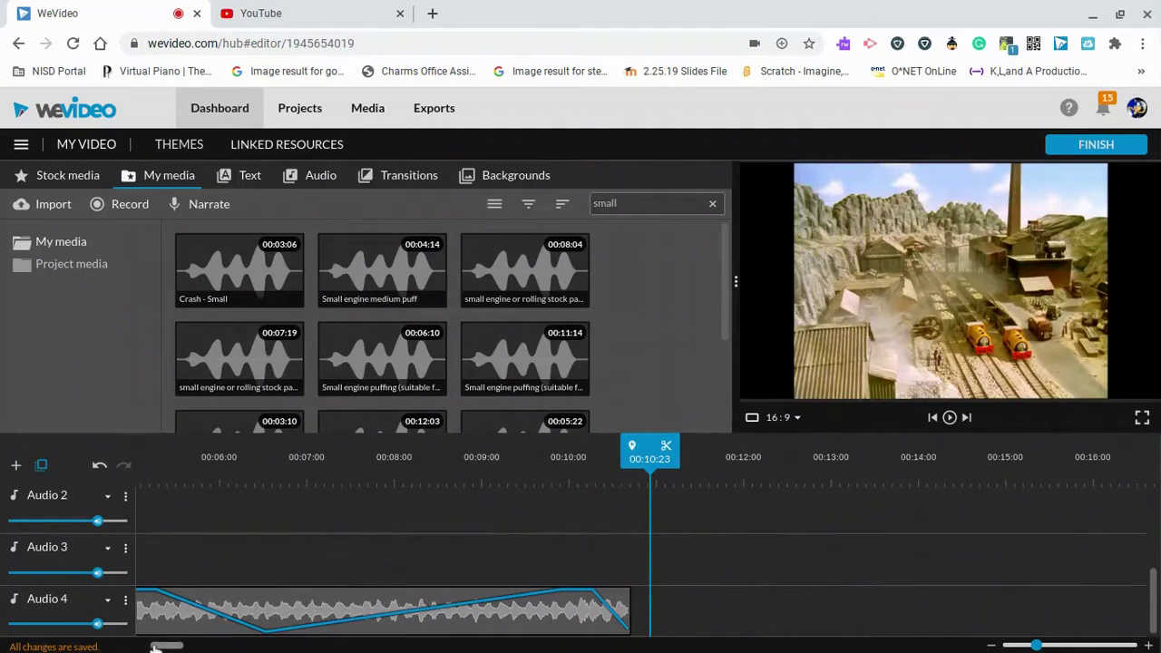
Replay the Audio 4 clip's fade-in from 00:03:17 to 00:04:18, and search the personal media for "pass".
left_click_drag(154, 646, 146, 647)
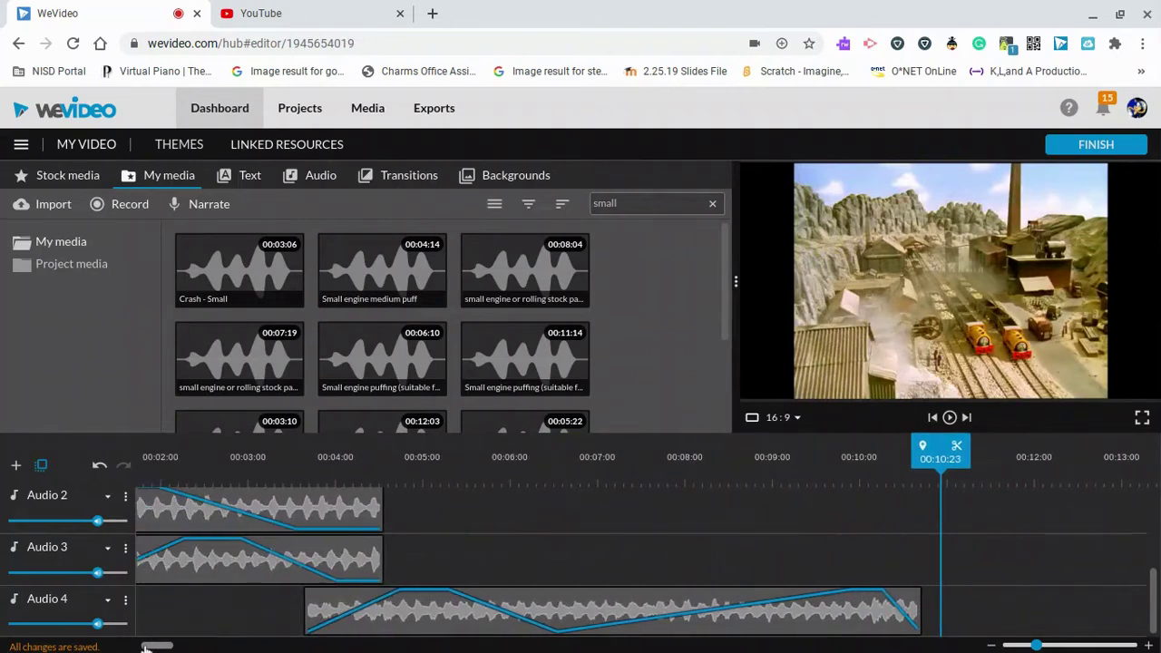
left_click(402, 591)
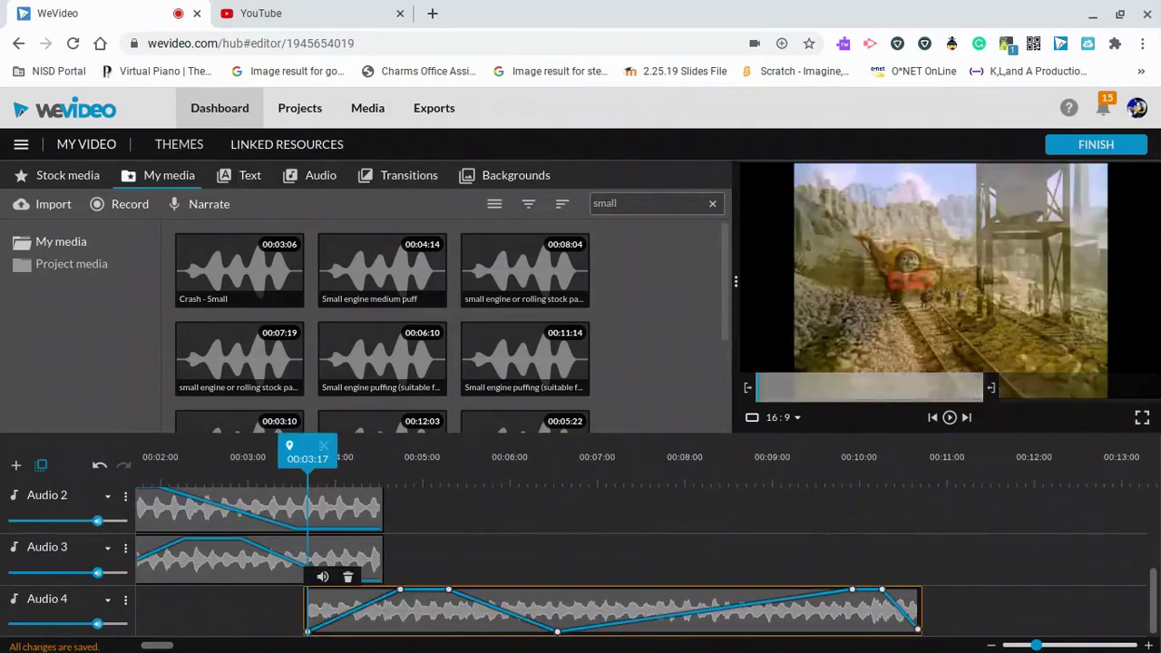
key("space")
key("space")
double_click(601, 203)
key("BackSpace")
type("pass")
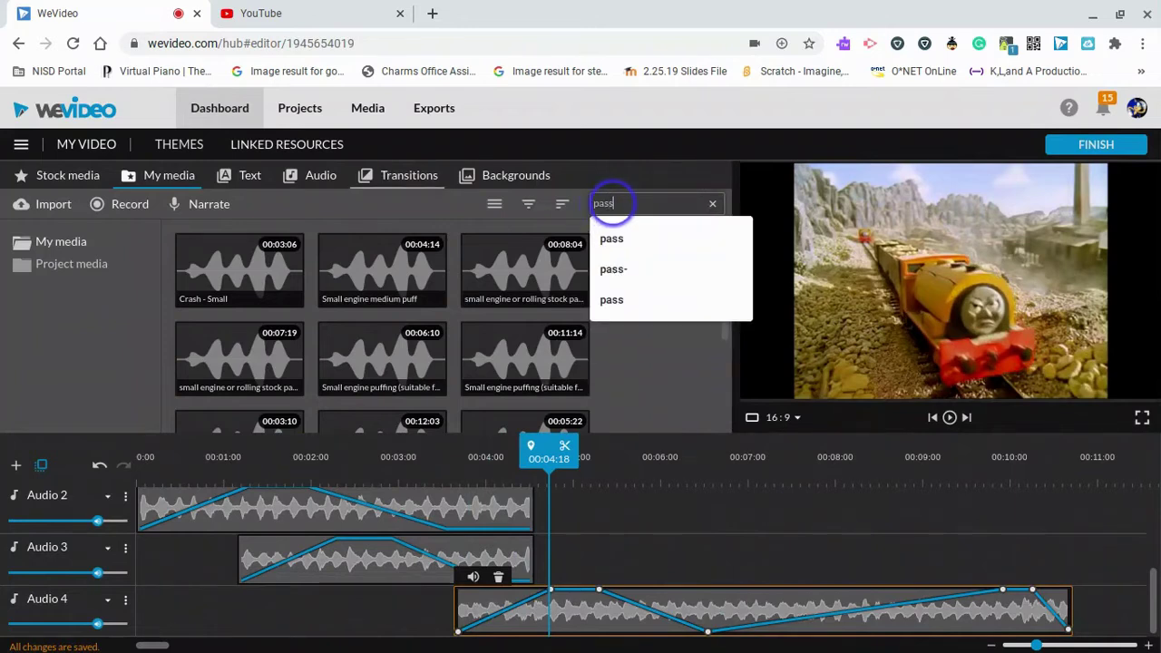
Preview the pass-by sounds found, including the small engine, Engine Puff 12 and Rolling Stock clips, at a raised system volume.
left_click(381, 268)
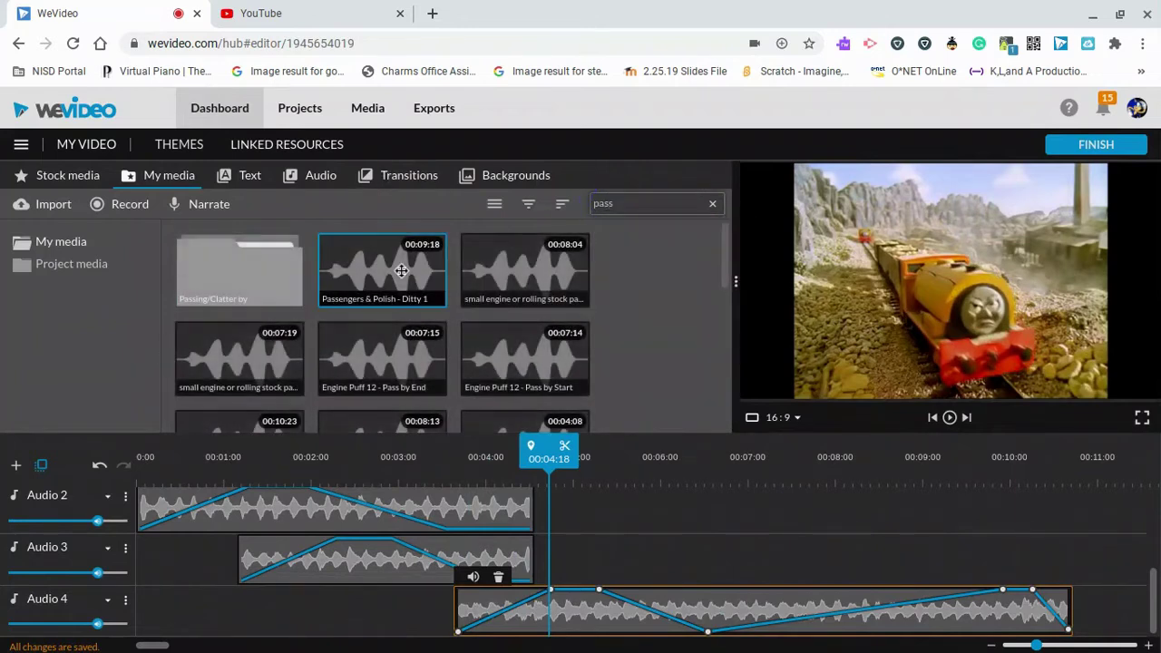
left_click(490, 290)
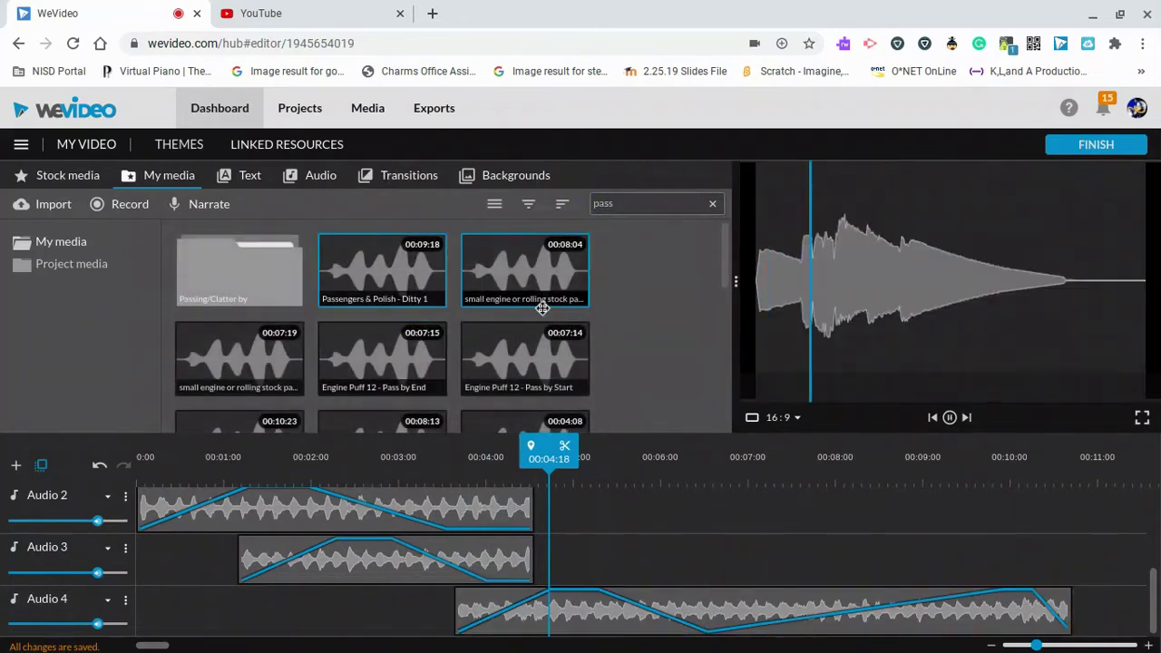
left_click(259, 364)
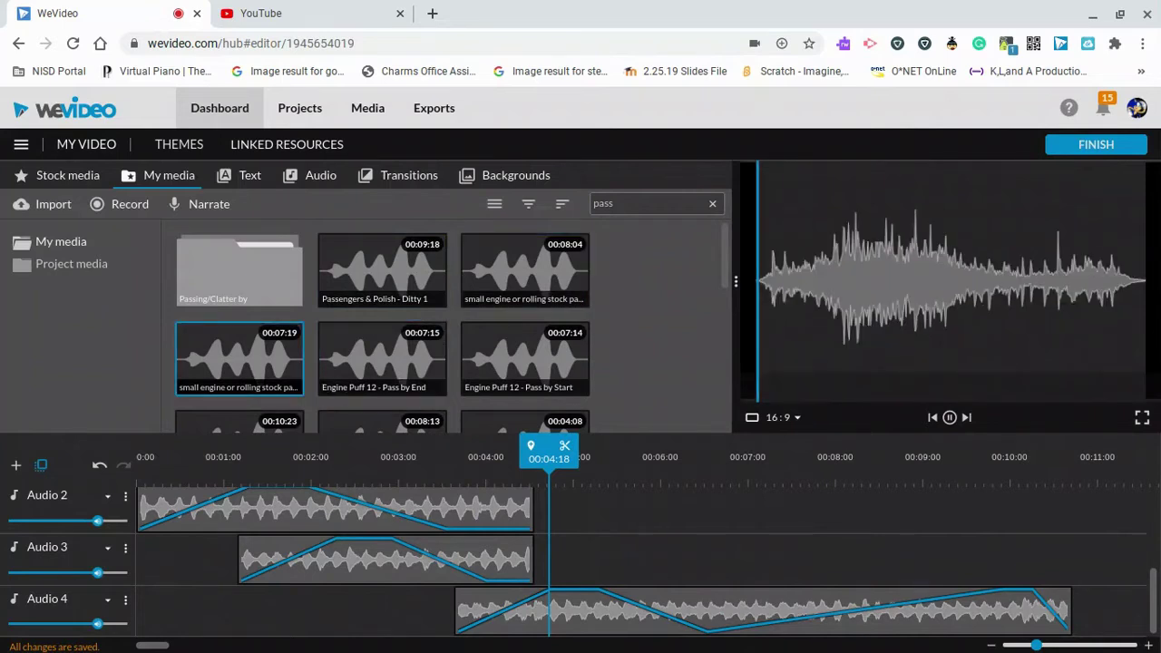
left_click(337, 363)
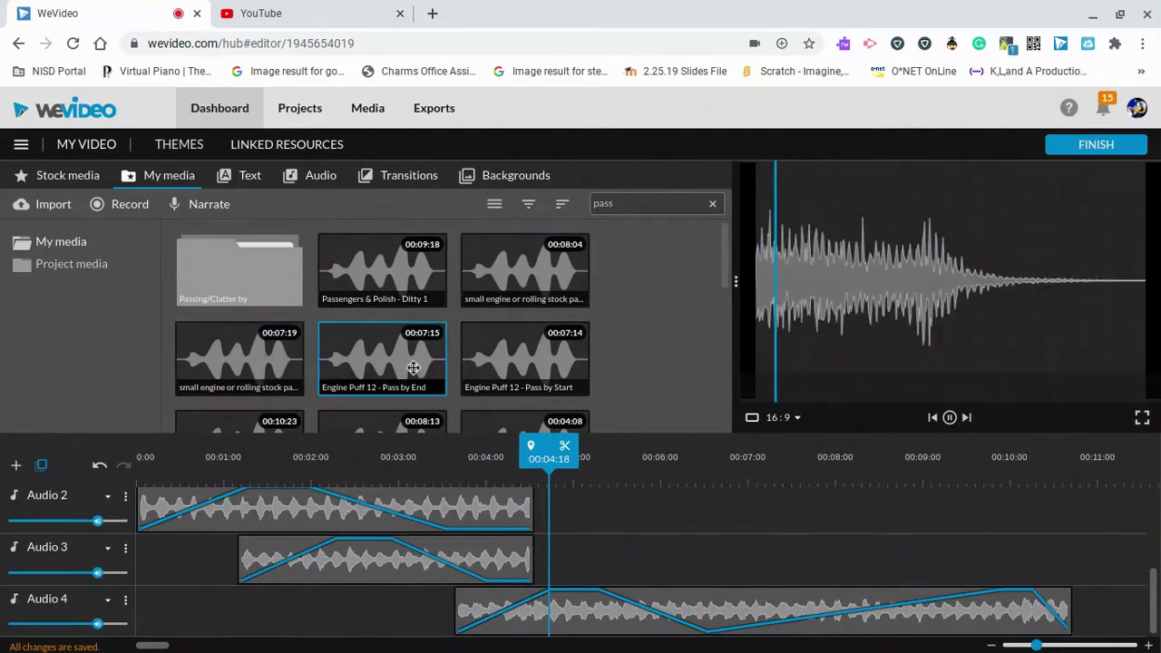
left_click(462, 374)
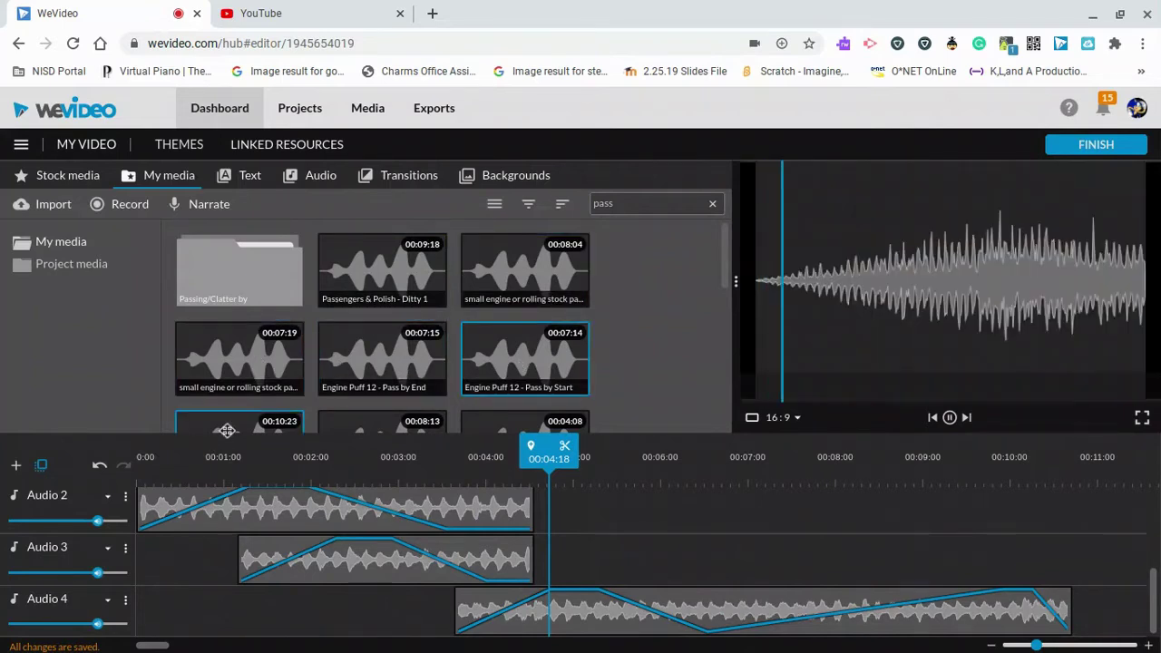
left_click(227, 430)
left_click(309, 450)
left_click(382, 419)
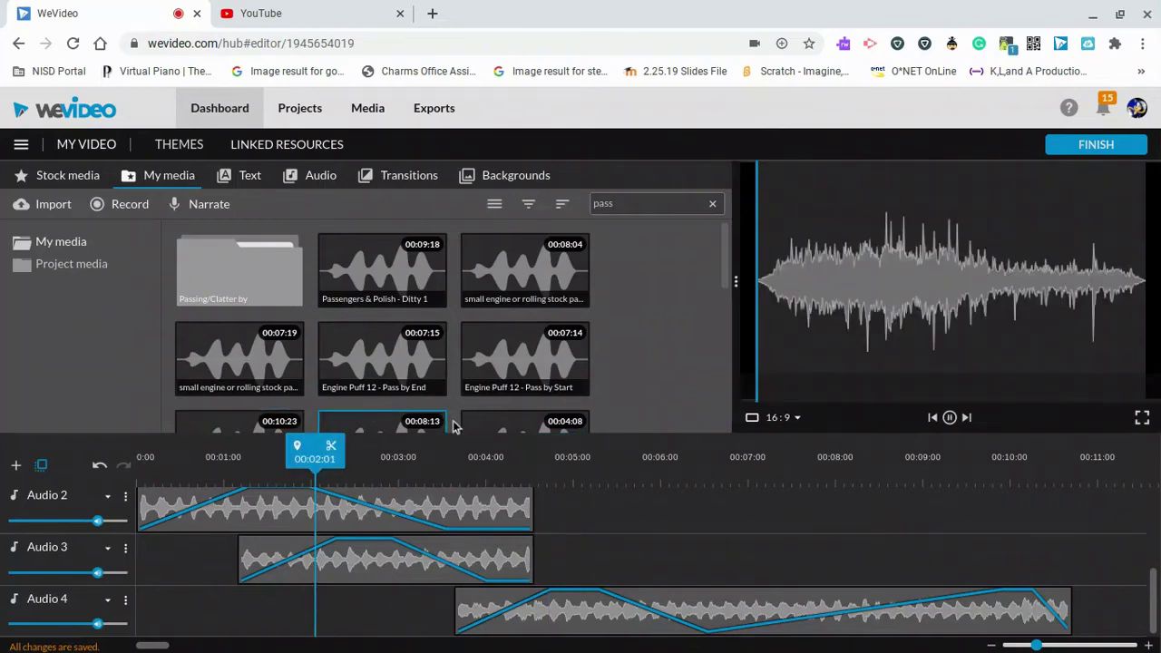
key("XF86AudioRaiseVolume")
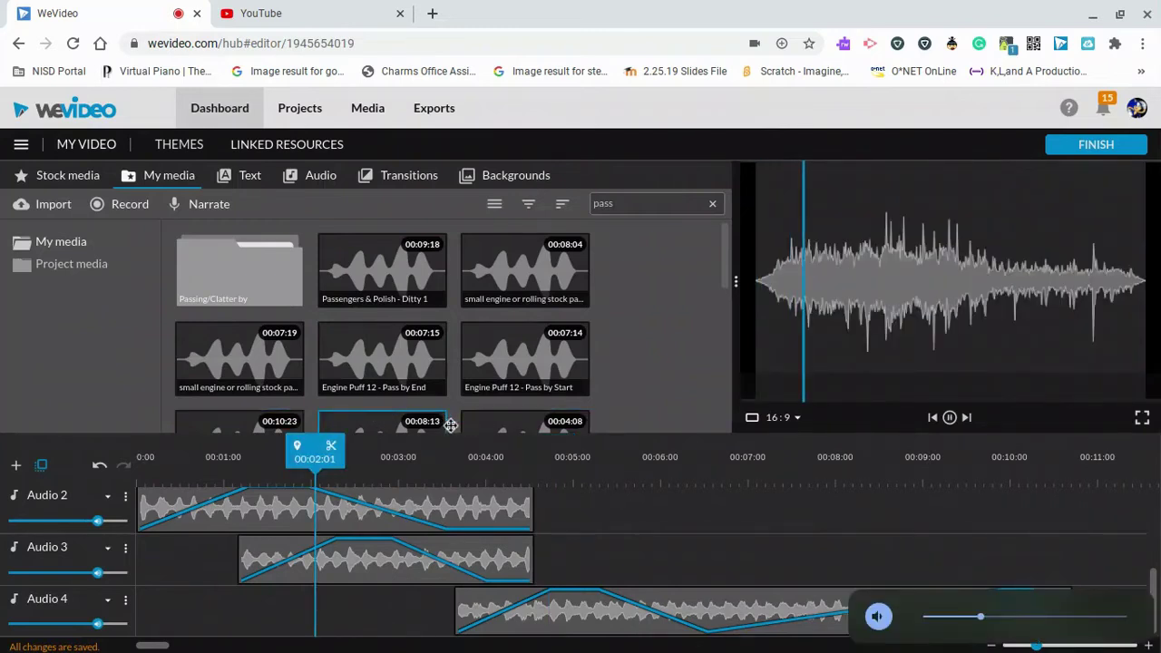
left_click(524, 423)
left_click_drag(729, 280, 754, 355)
left_click(410, 341)
left_click(246, 389)
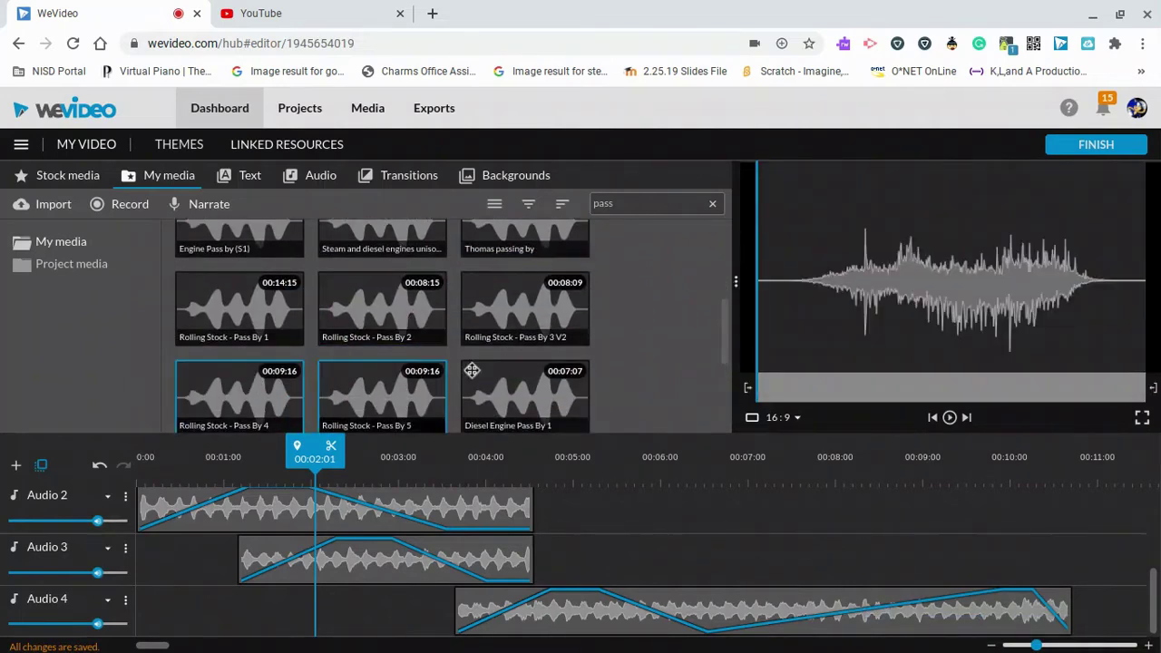
Place Engine Puff - Pass By 2 V2 on Audio 3 directly after the existing clip, at about 00:04:14, and play it back.
left_click_drag(722, 352, 743, 431)
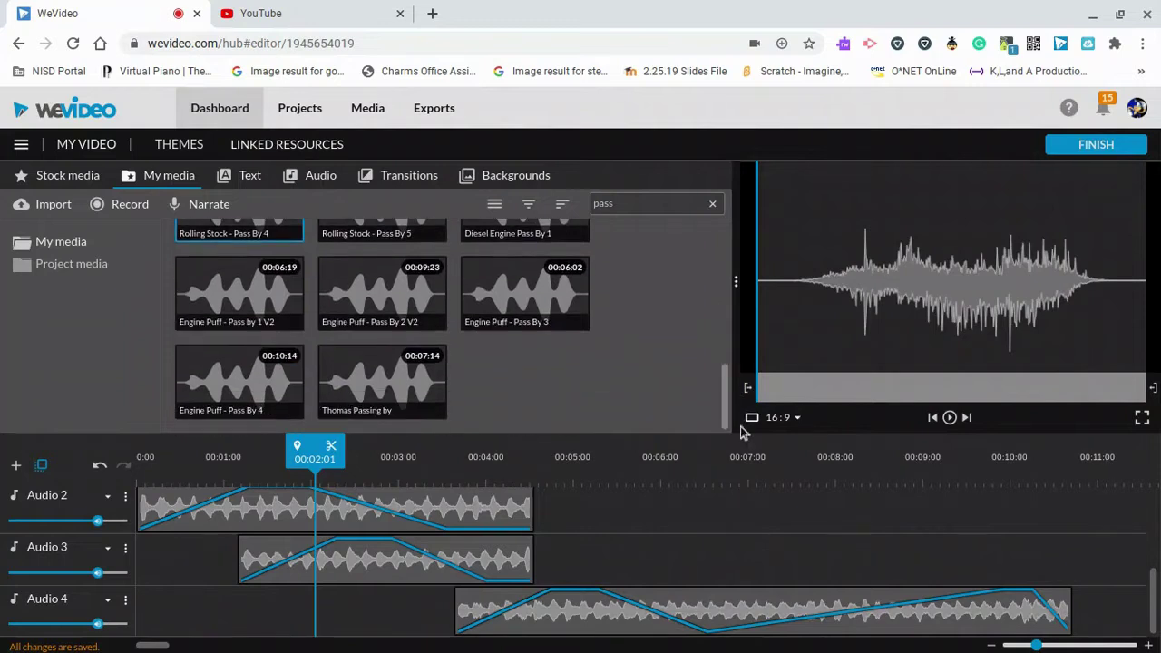
left_click(378, 322)
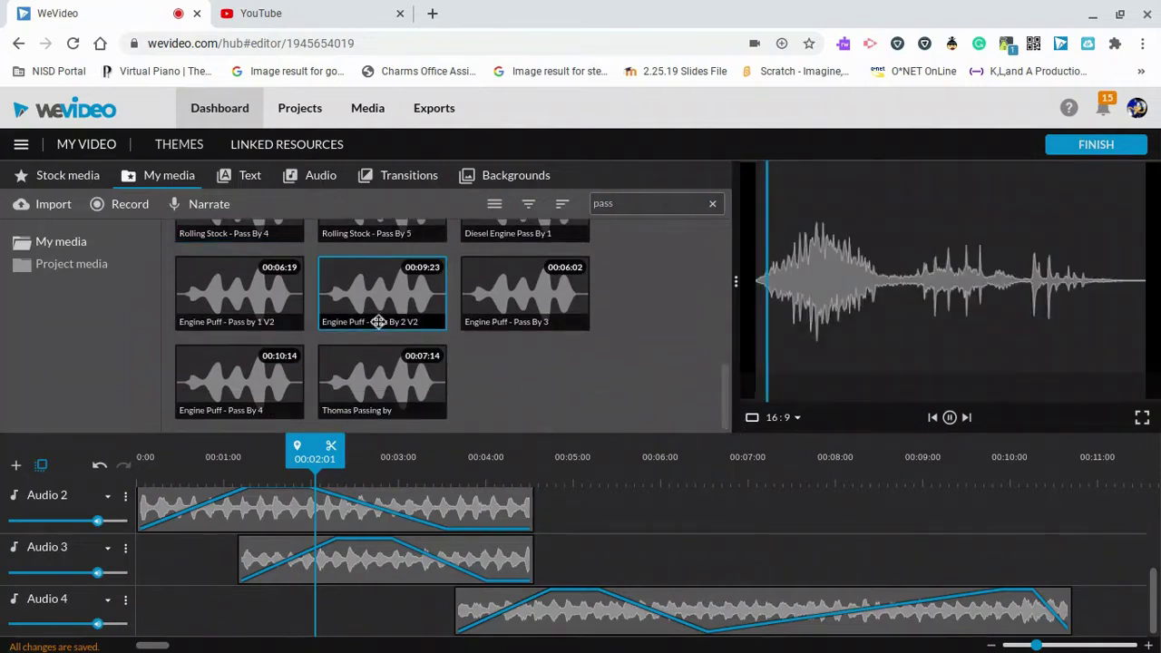
left_click_drag(662, 515, 560, 566)
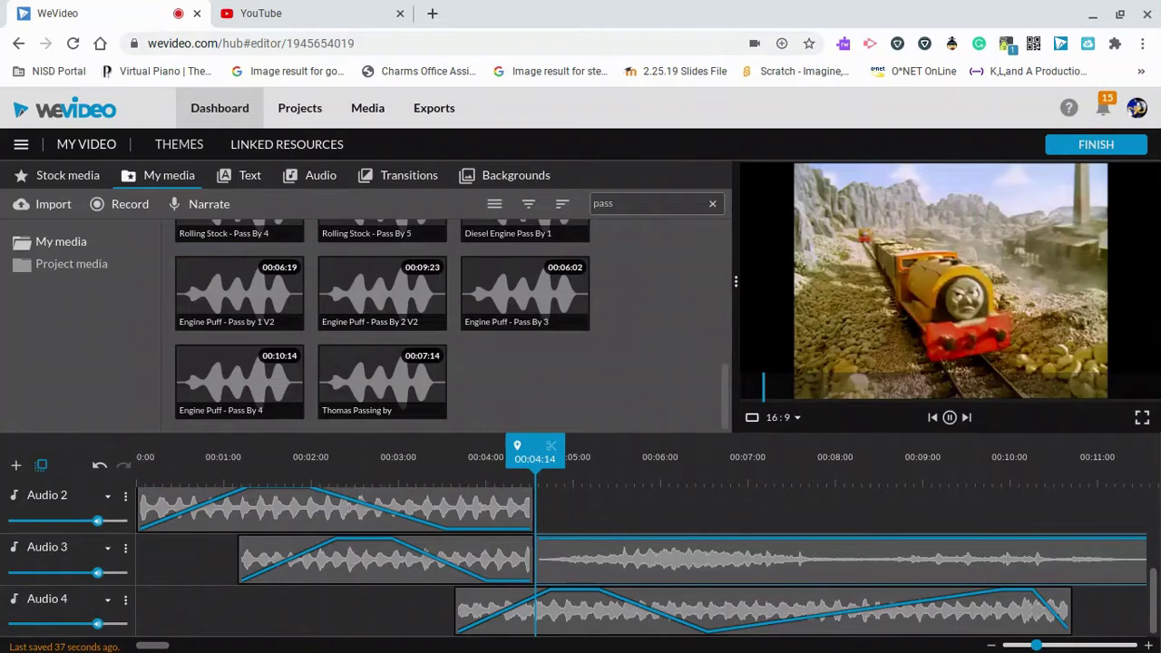
key("space")
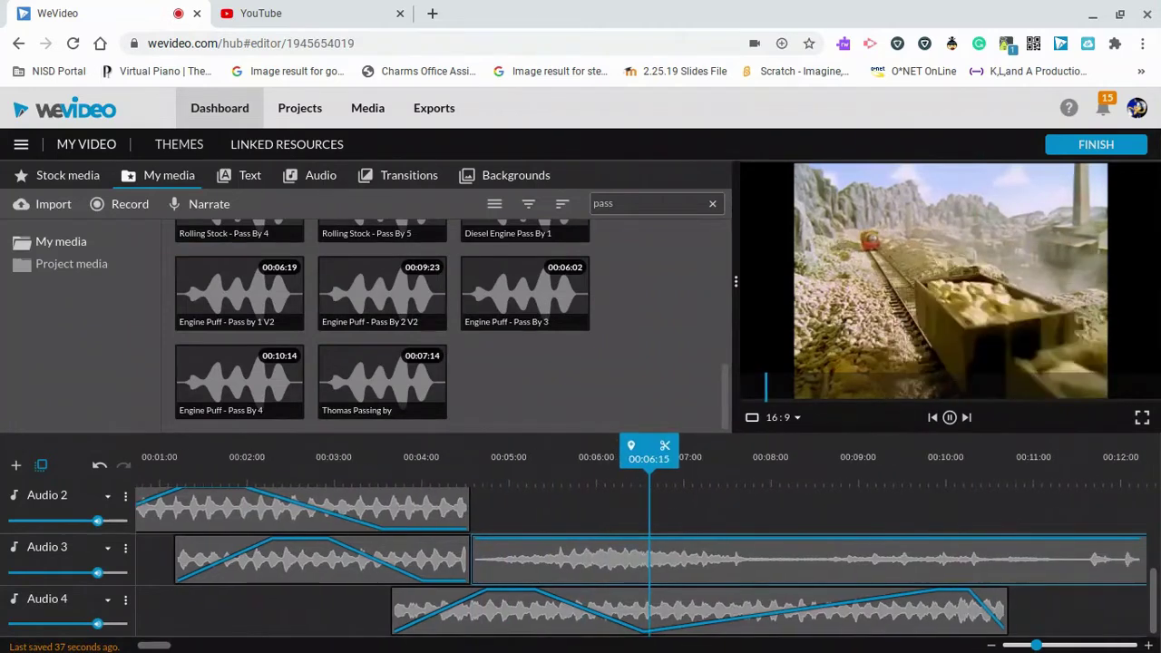
key("space")
Trim the new Audio 3 clip's beginning up to 00:05:23, pull it back to 00:04:14, and fade it in from zero to full at about 00:05:00.
left_click(584, 472)
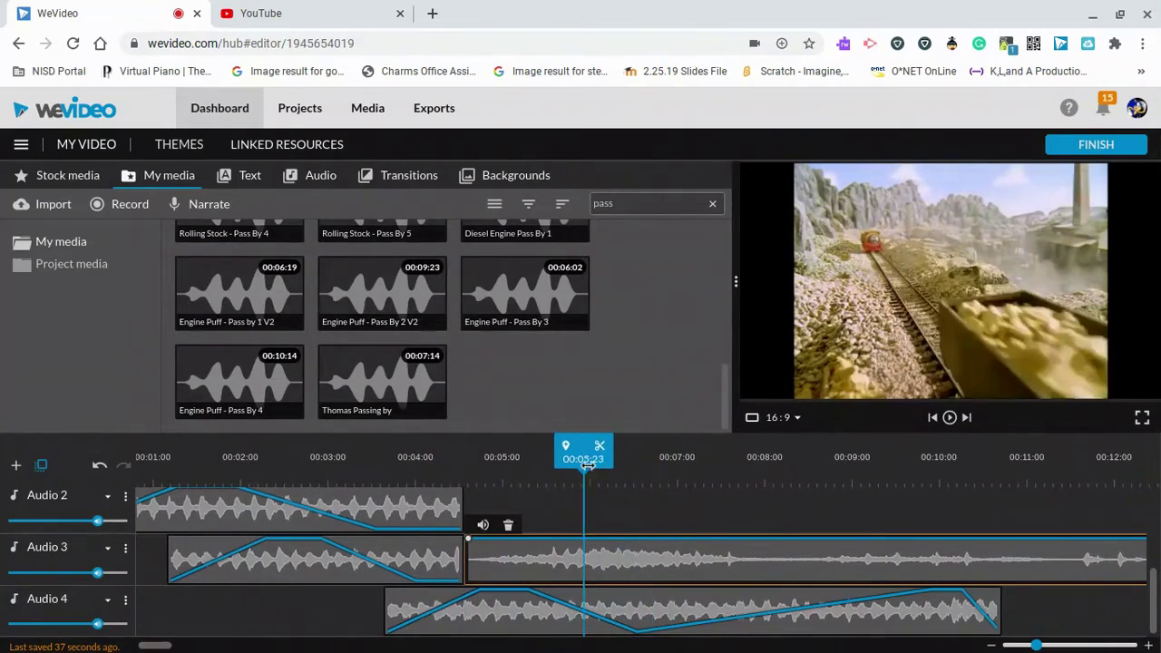
left_click_drag(536, 542, 498, 547)
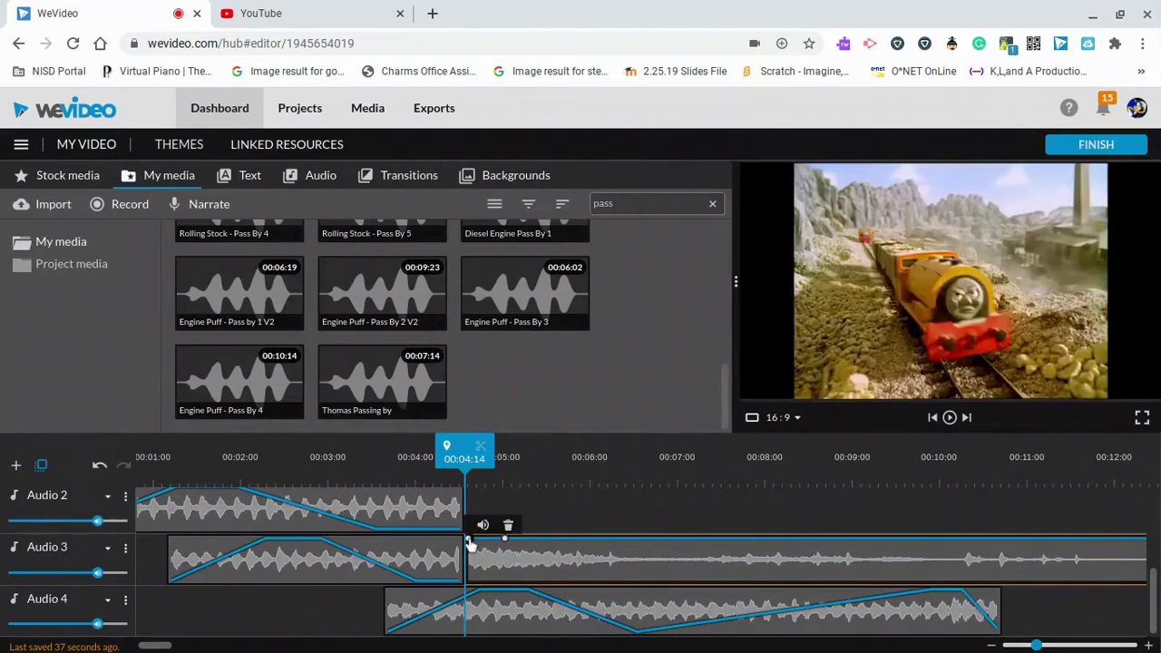
key("space")
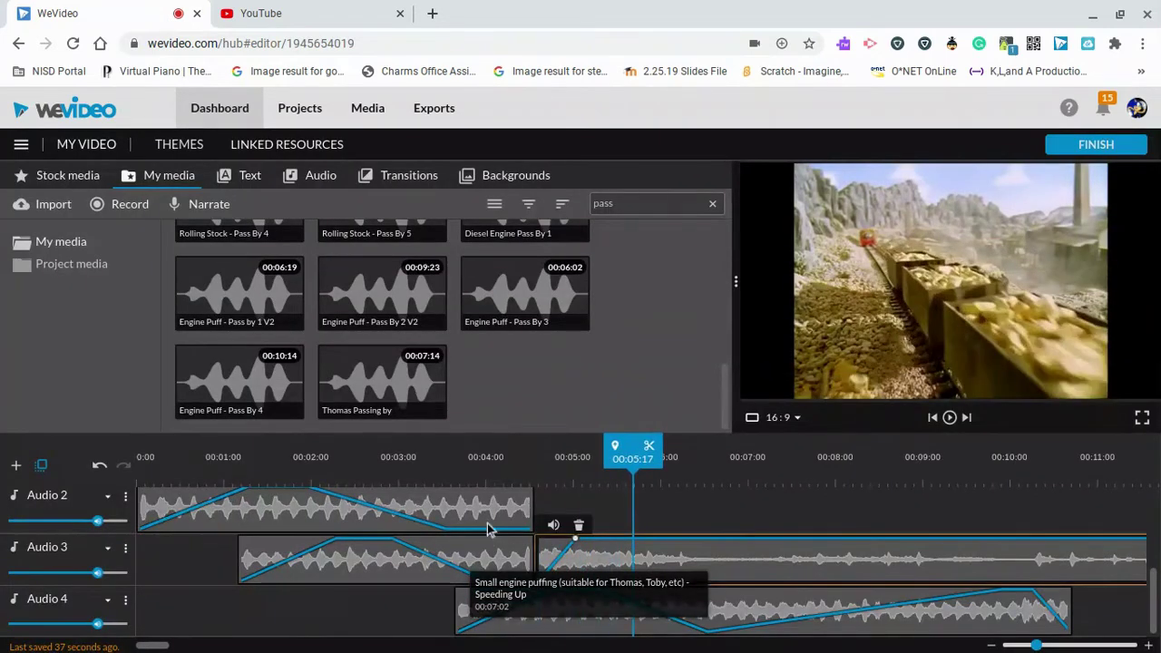
left_click(516, 462)
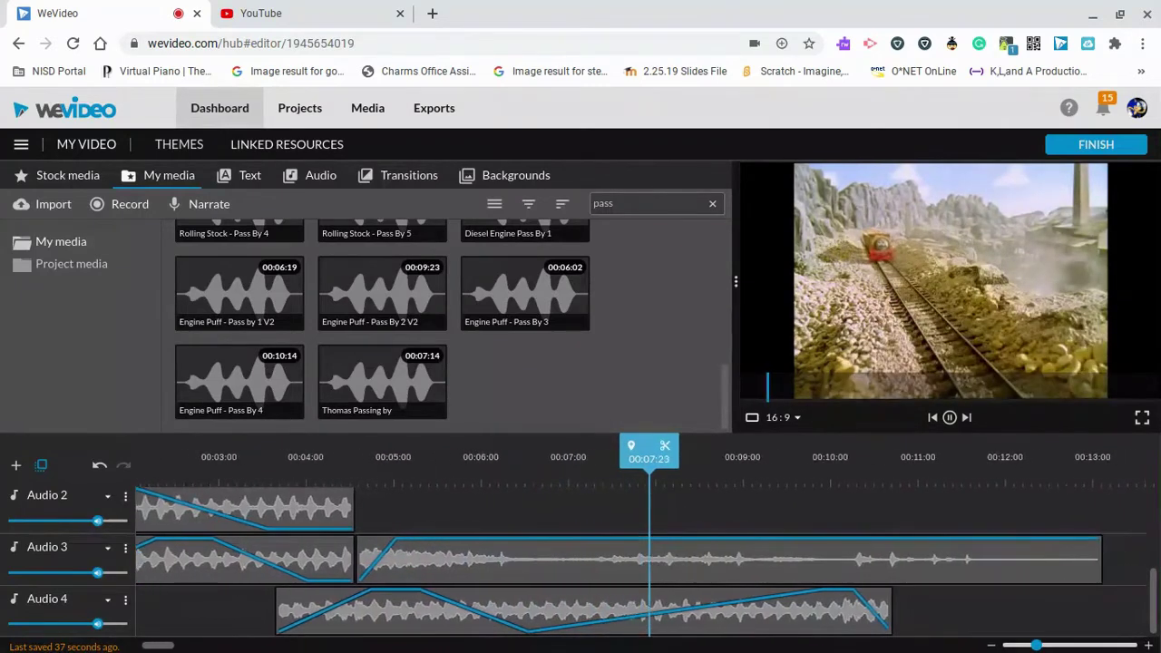
key("space")
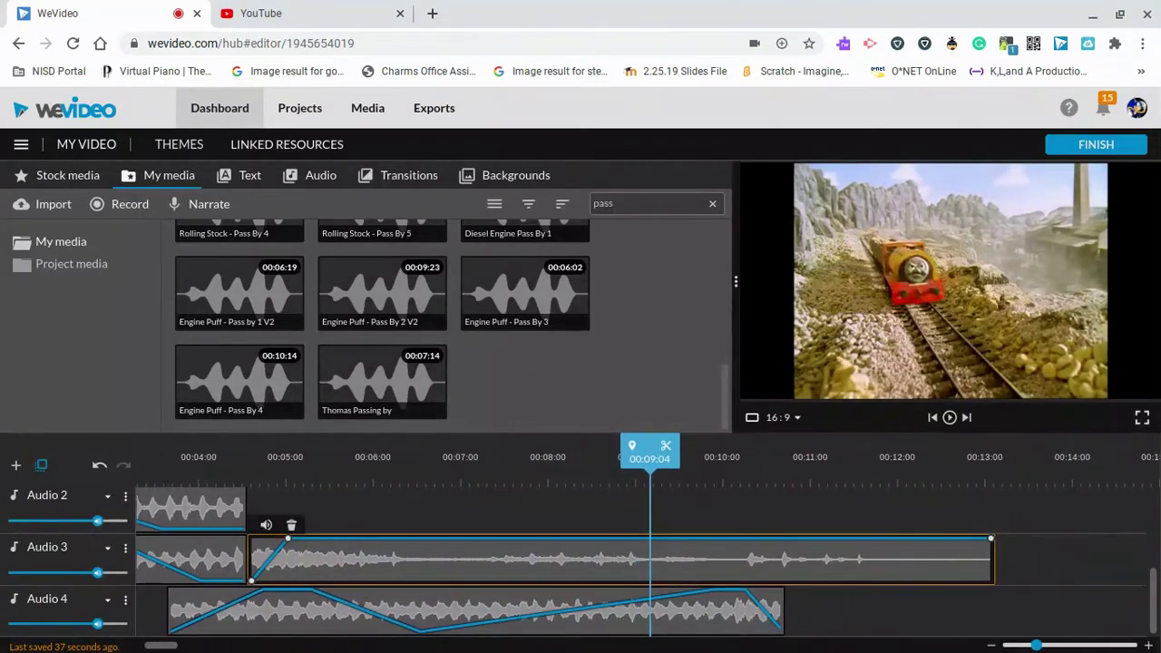
Cut the new Audio 3 clip at 00:08:00, delete the rest, and fade it out from about 00:06:02 to 0% at its end.
left_click(400, 463)
key("space")
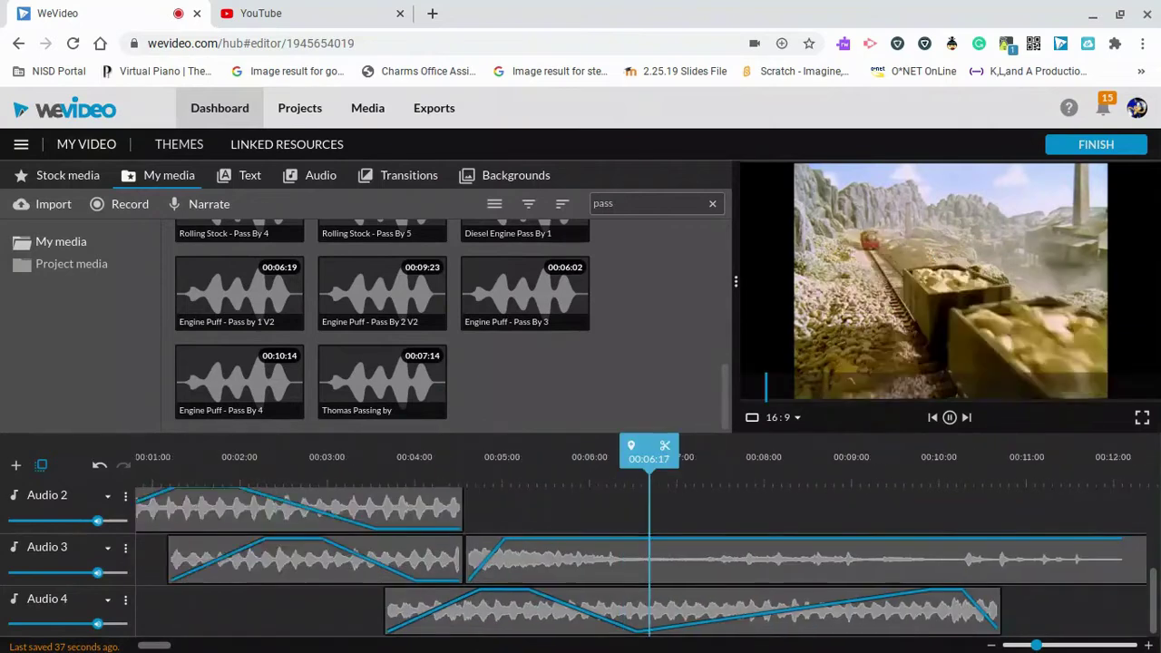
key("space")
key("space")
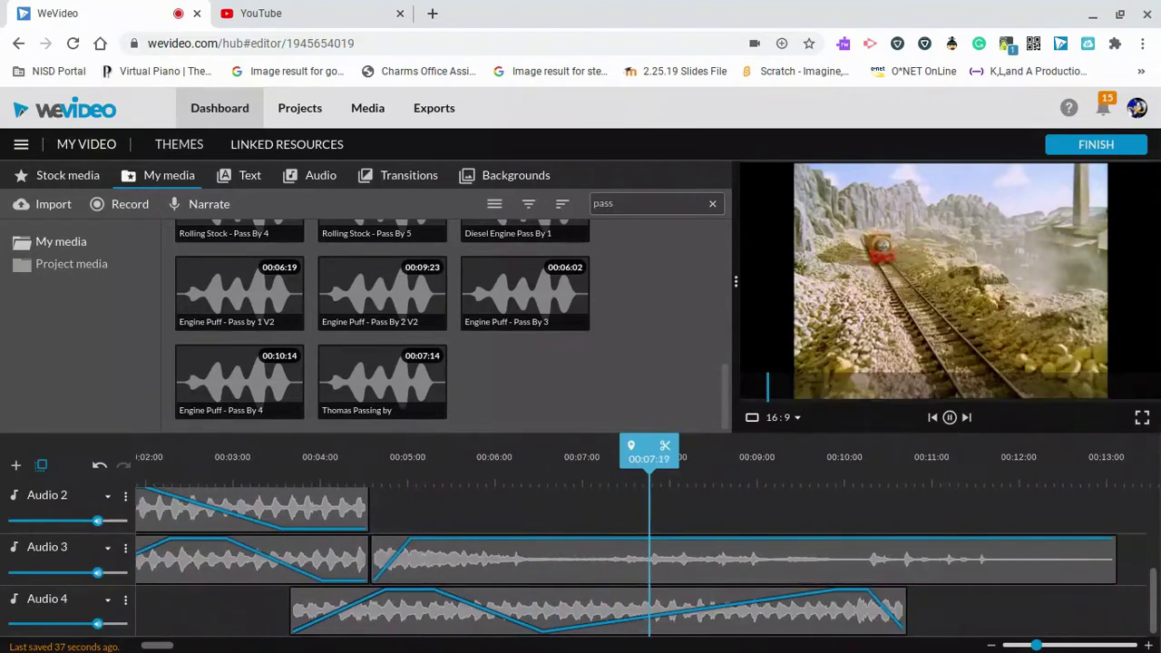
key("space")
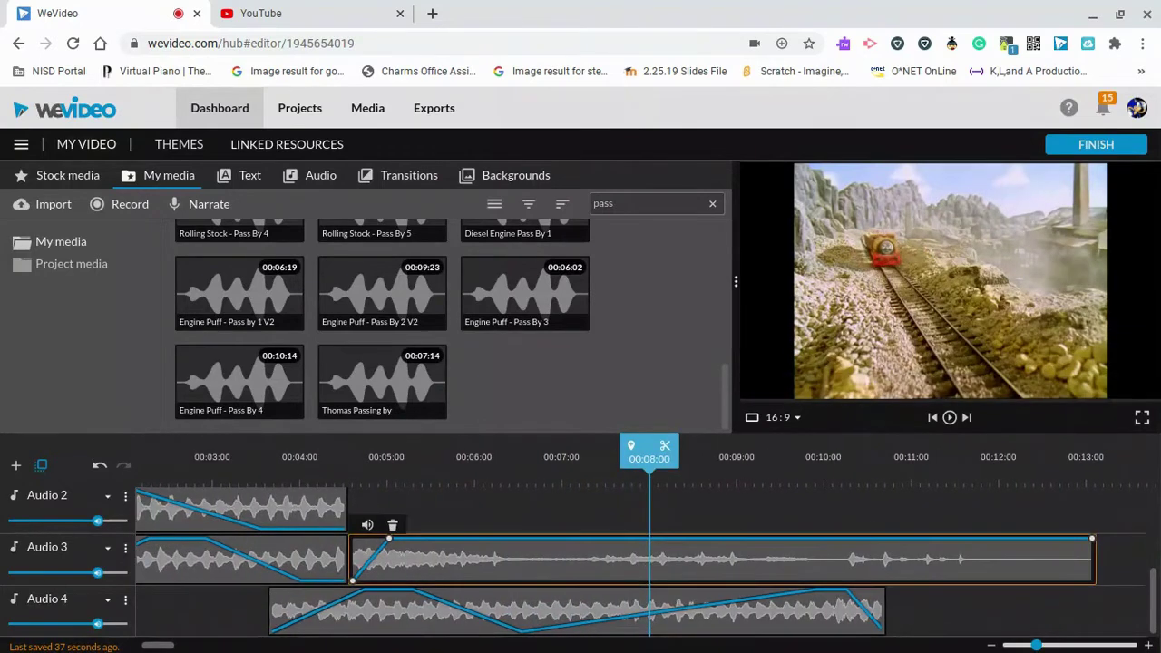
left_click(666, 451)
left_click(661, 556)
key("Delete")
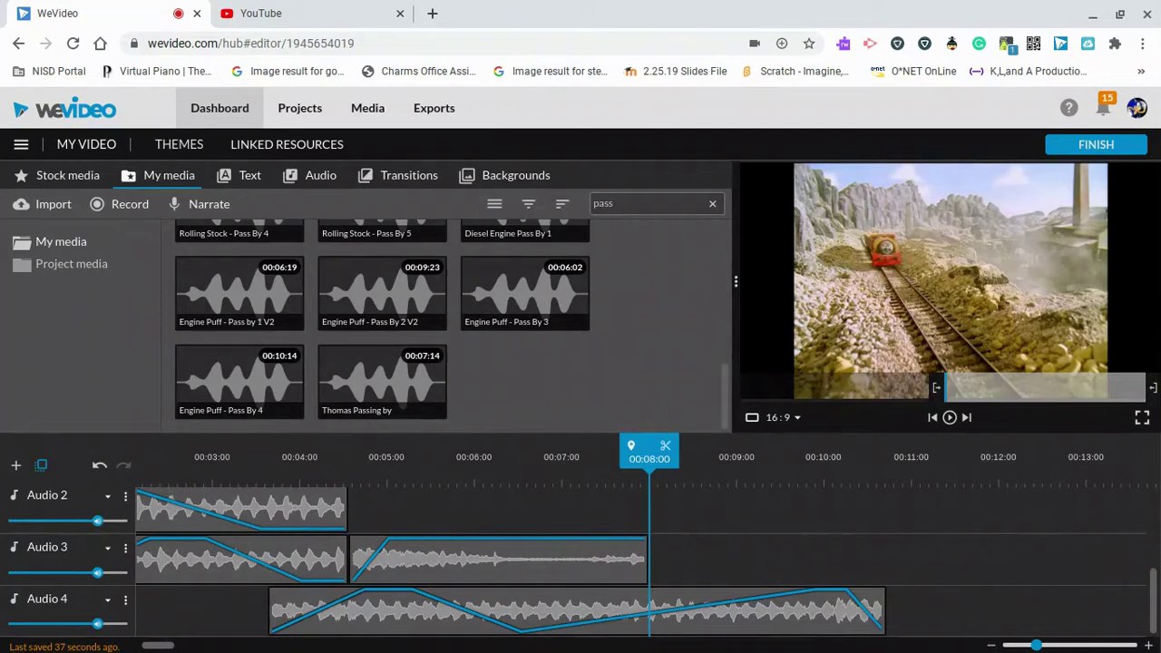
left_click(482, 541)
left_click_drag(644, 541, 644, 573)
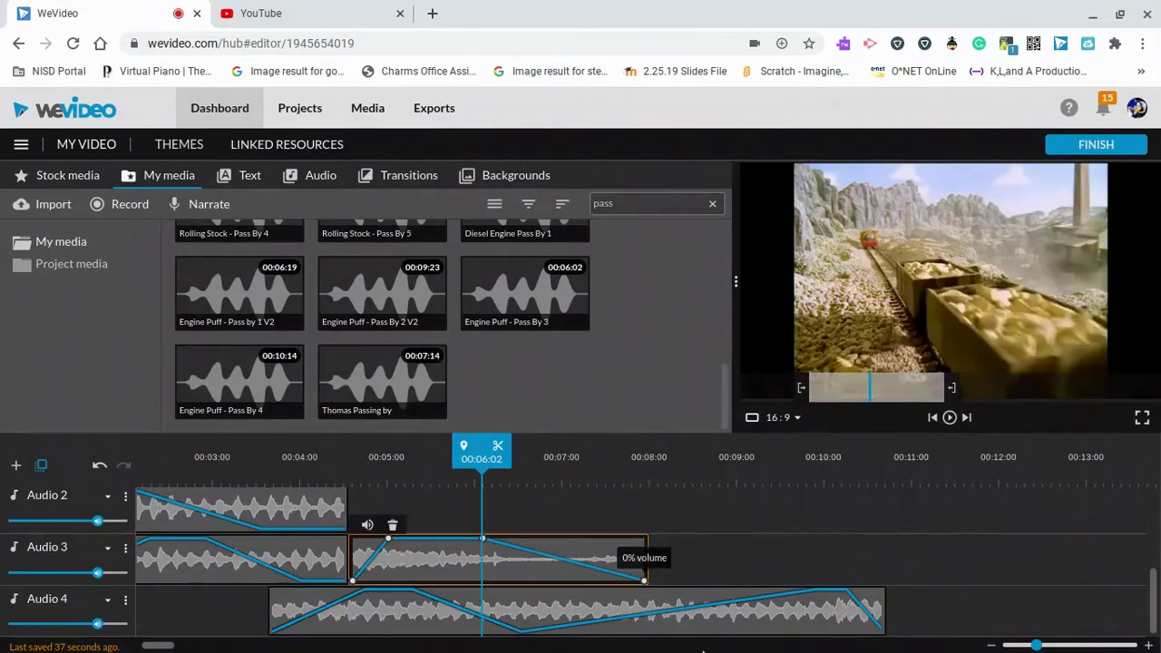
Add Engine Puff - Pass By 3 to Audio 3 at 00:08:00, right after the faded clip, and play it back.
left_click(246, 356)
left_click(465, 313)
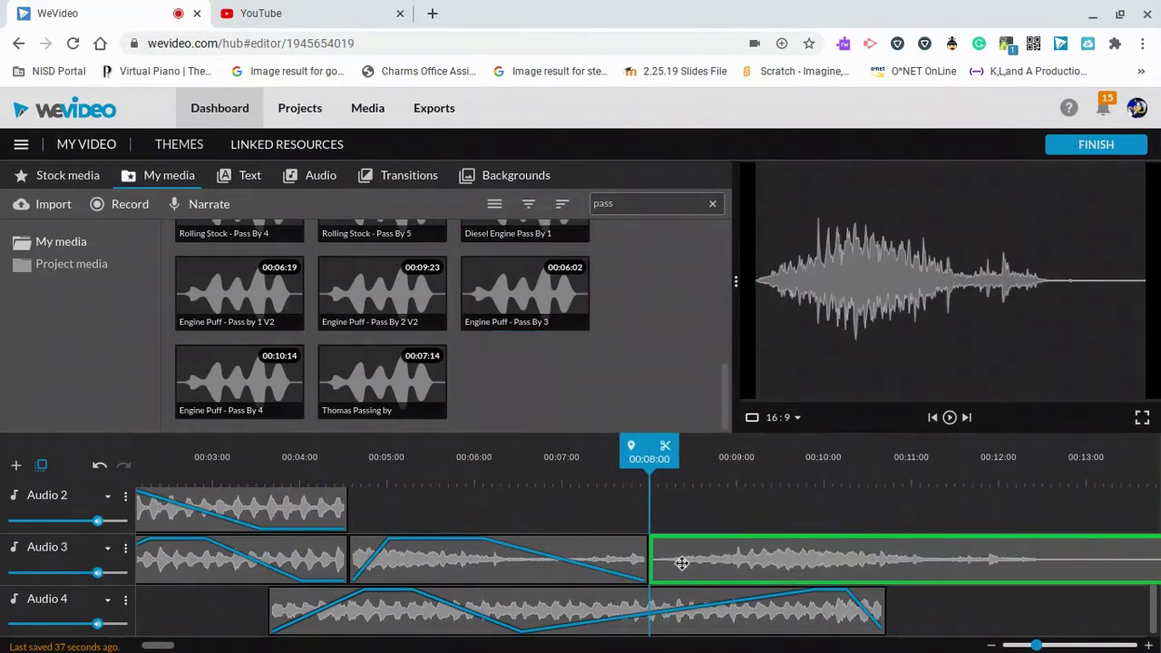
key("space")
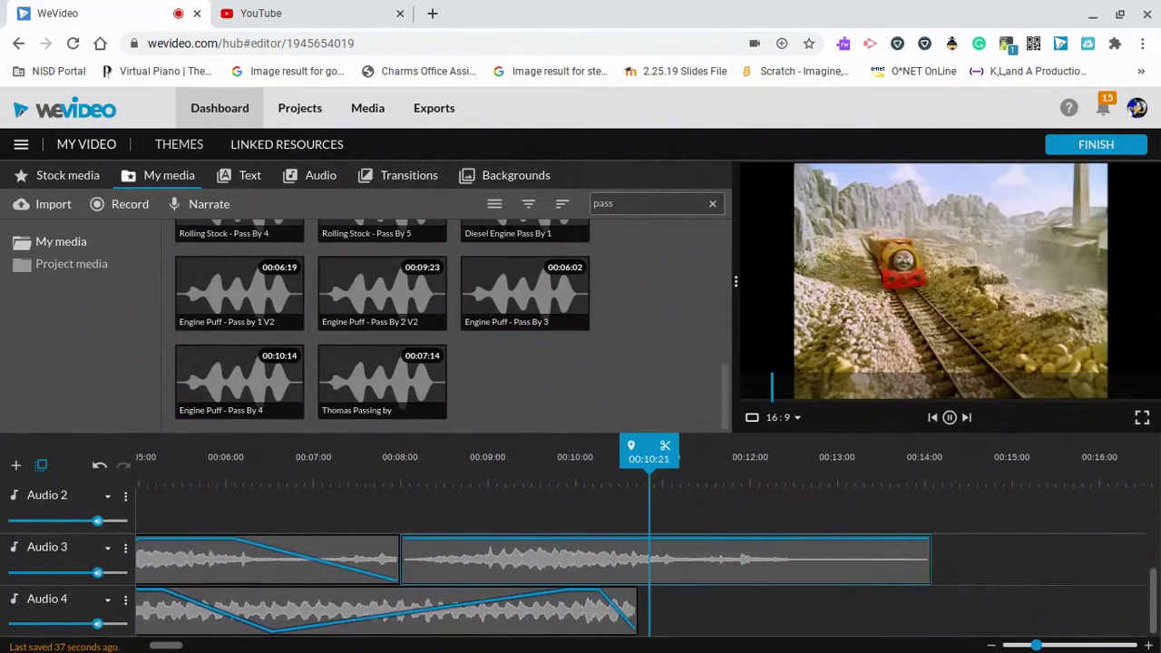
Try starting the Pass By 3 clip at about 00:08:12 with a replay, and move it back to 00:08:00.
left_click_drag(677, 560, 721, 560)
key("space")
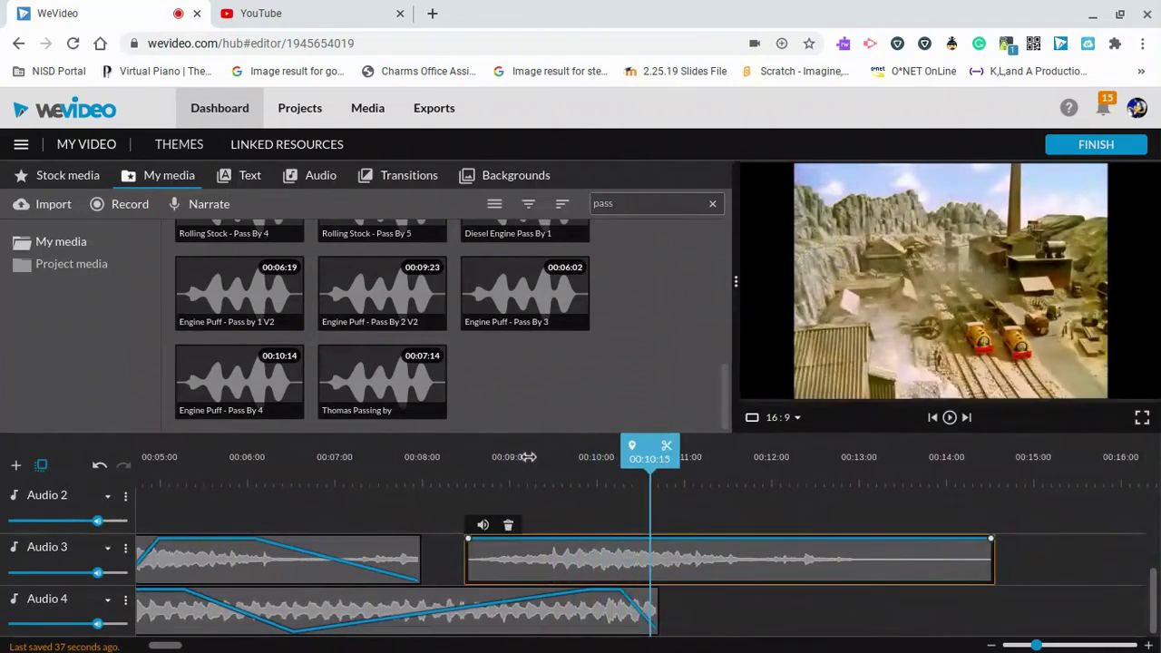
key("space")
left_click_drag(543, 573, 507, 555)
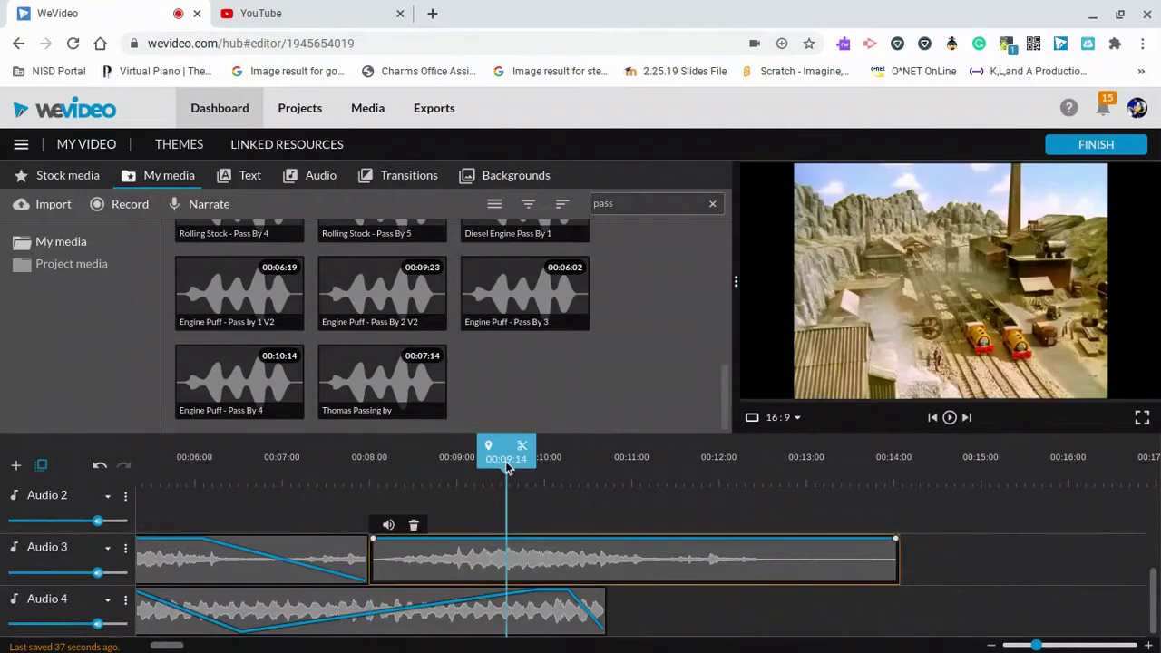
Cut the Pass By 3 clip on Audio 3 at about 00:10:16, delete the rest, and fade it out from about 00:10:07 to zero.
key("space")
key("space")
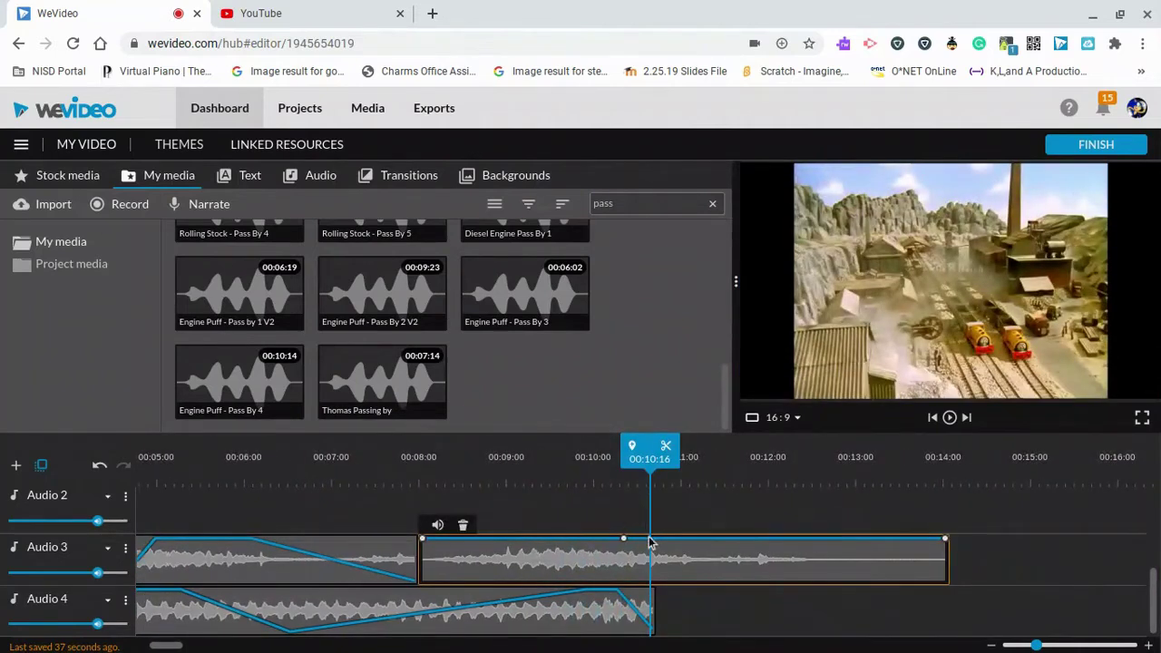
left_click_drag(650, 542, 653, 580)
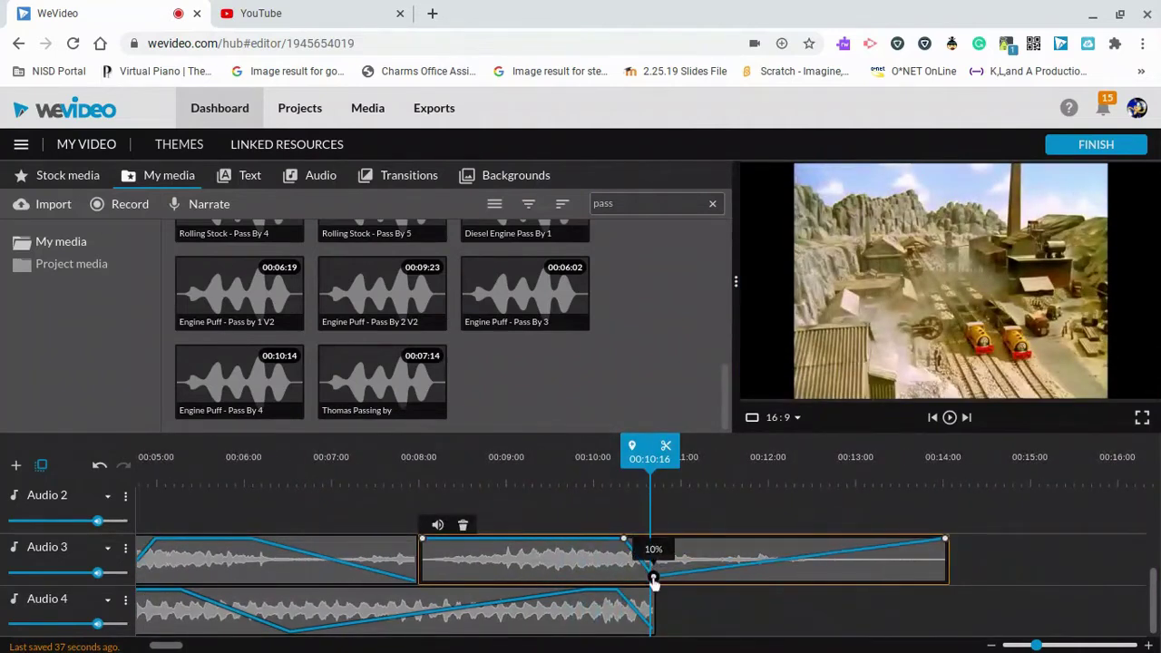
left_click(665, 450)
left_click(655, 563)
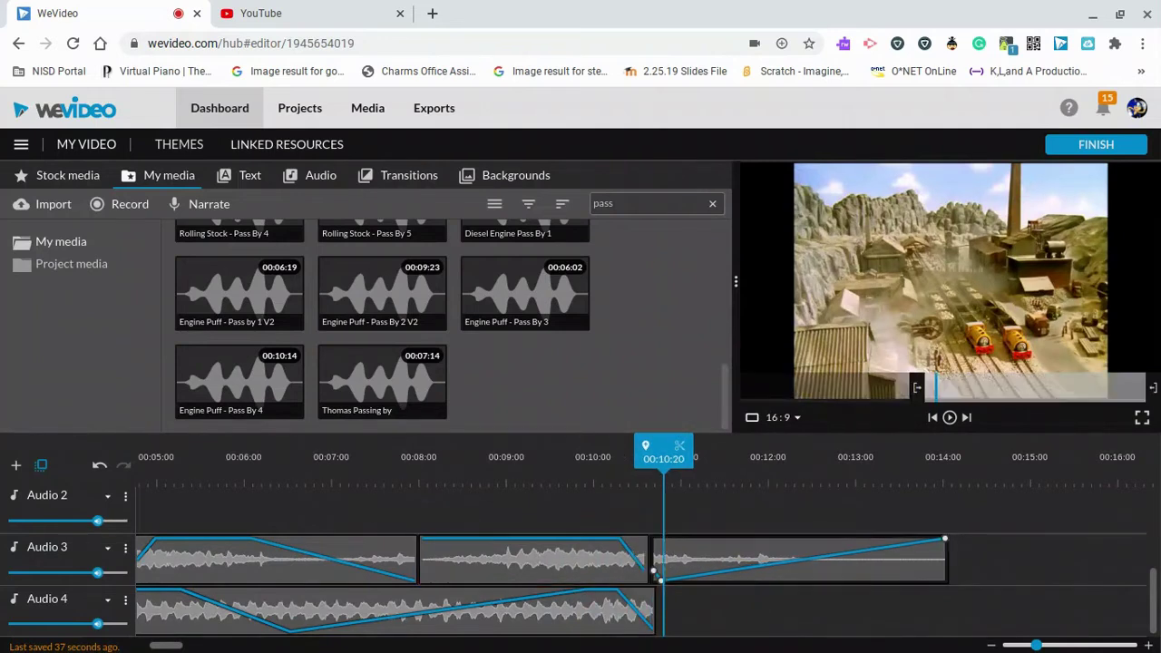
key("Delete")
left_click_drag(653, 559, 652, 590)
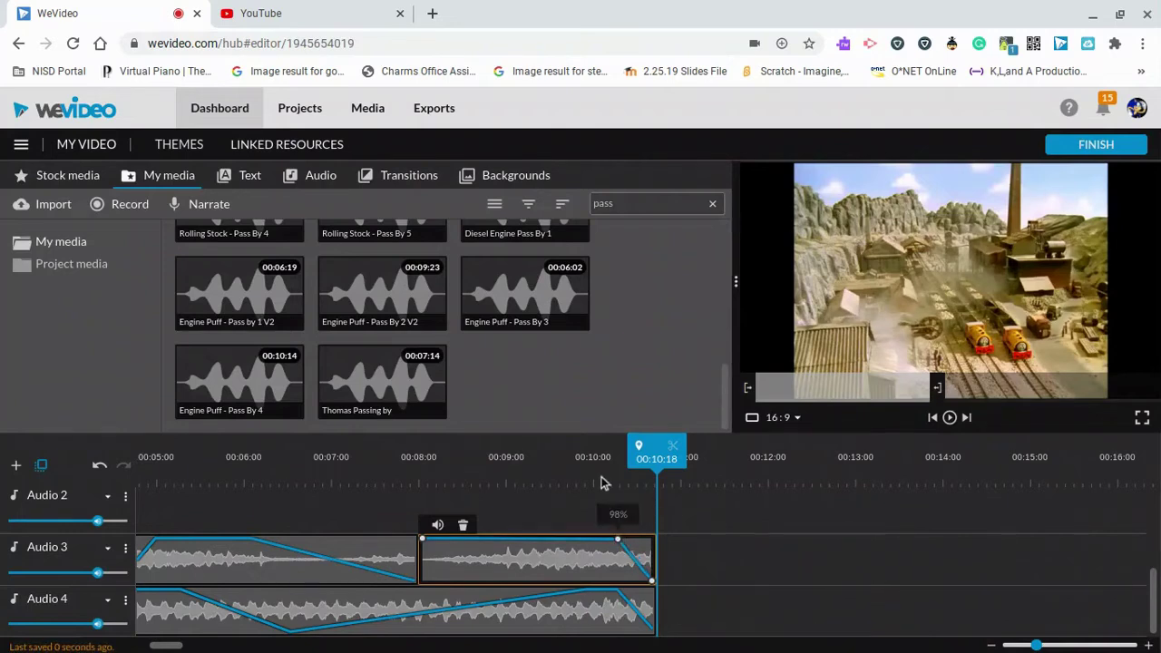
Replay the Audio 3 and Audio 4 puffing from about 00:07:20 through the end of the fade-out.
key("space")
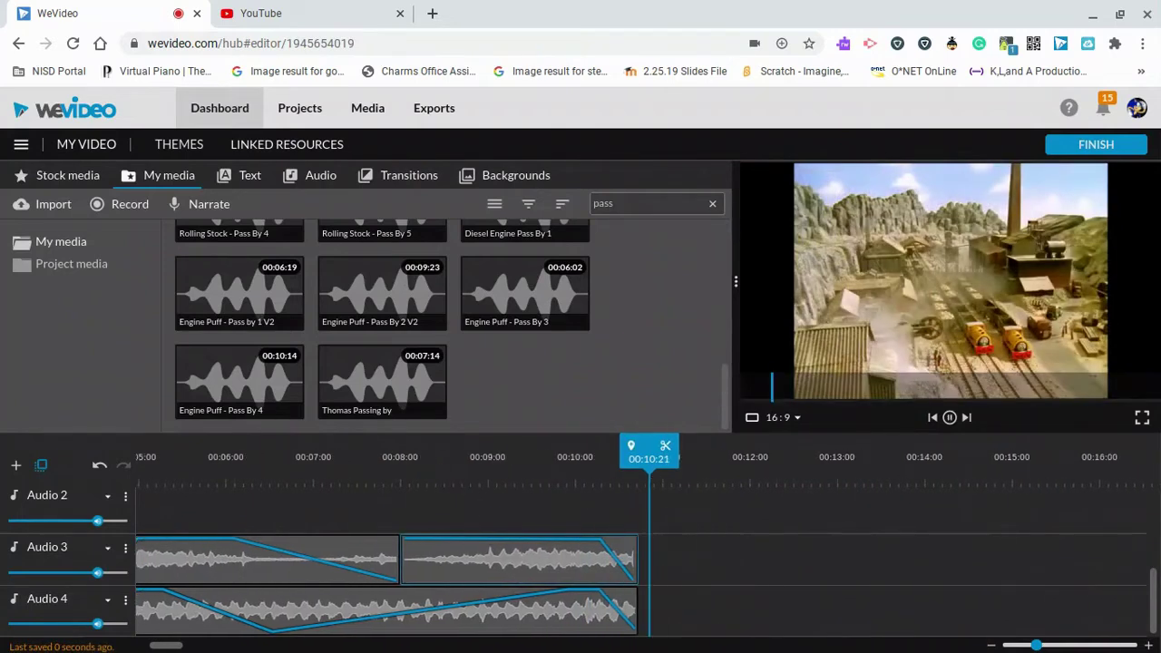
key("space")
left_click(363, 463)
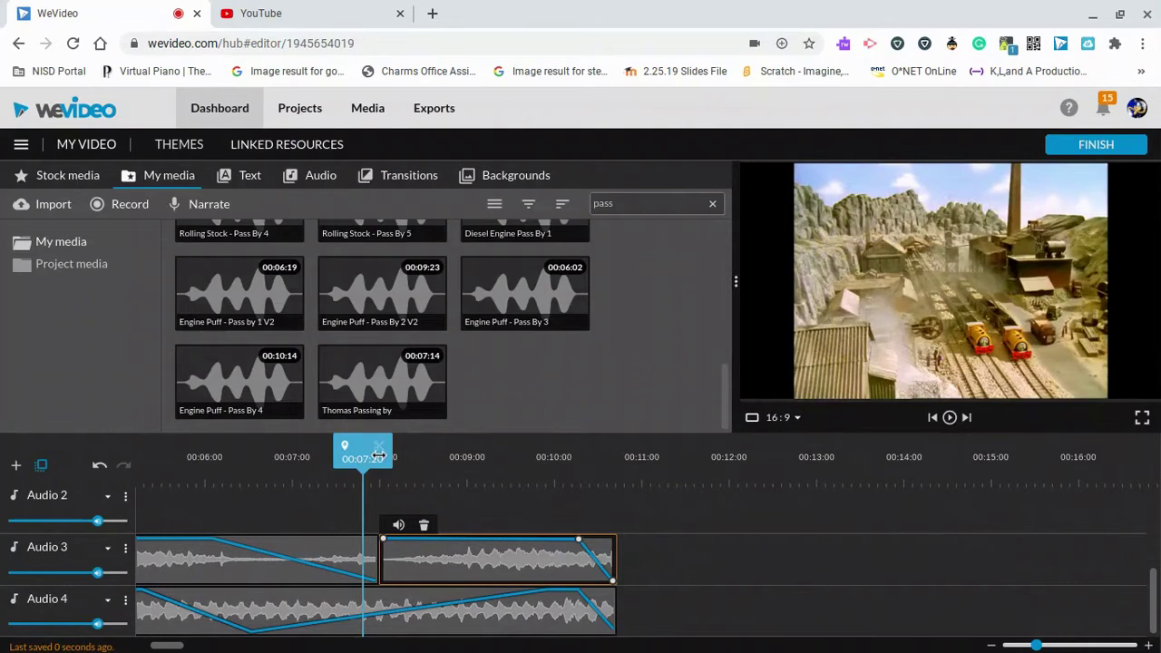
key("space")
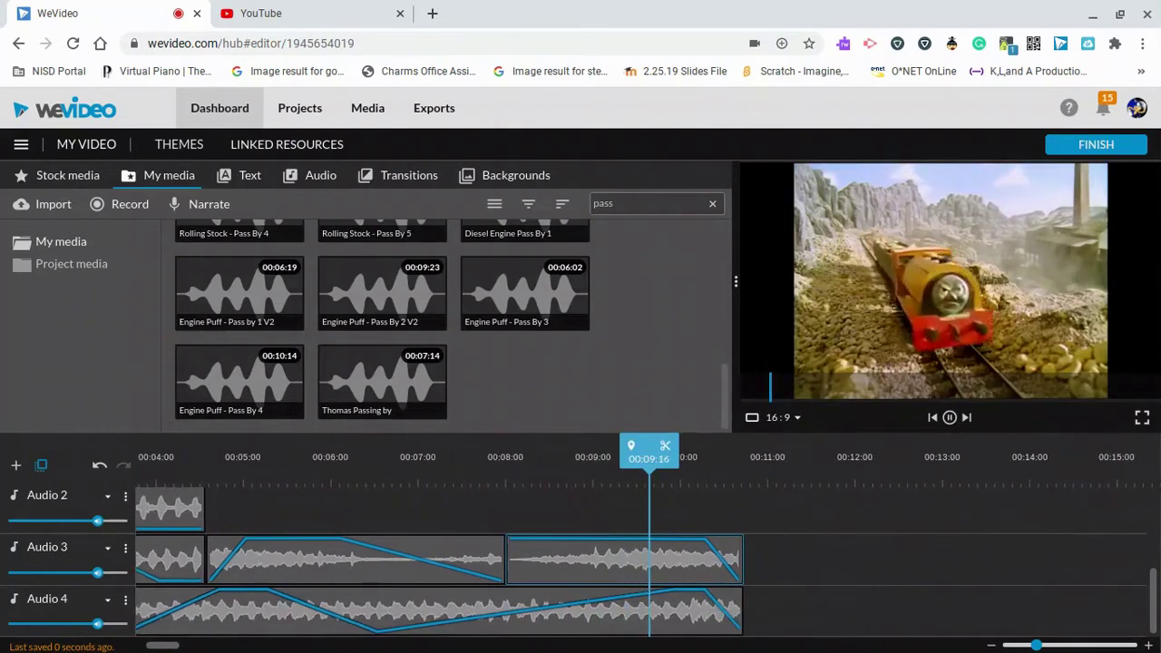
key("space")
left_click(377, 463)
key("space")
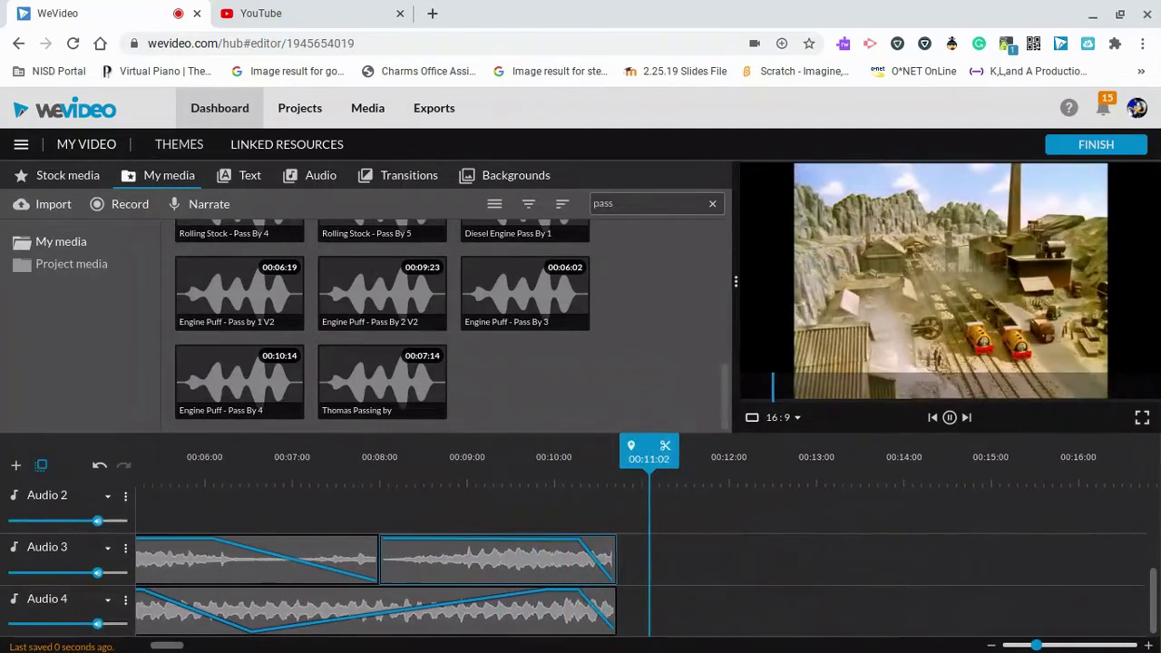
key("space")
Replay the passing engine's transition into the quarry yard shot from about 00:09:20.
left_click(544, 443)
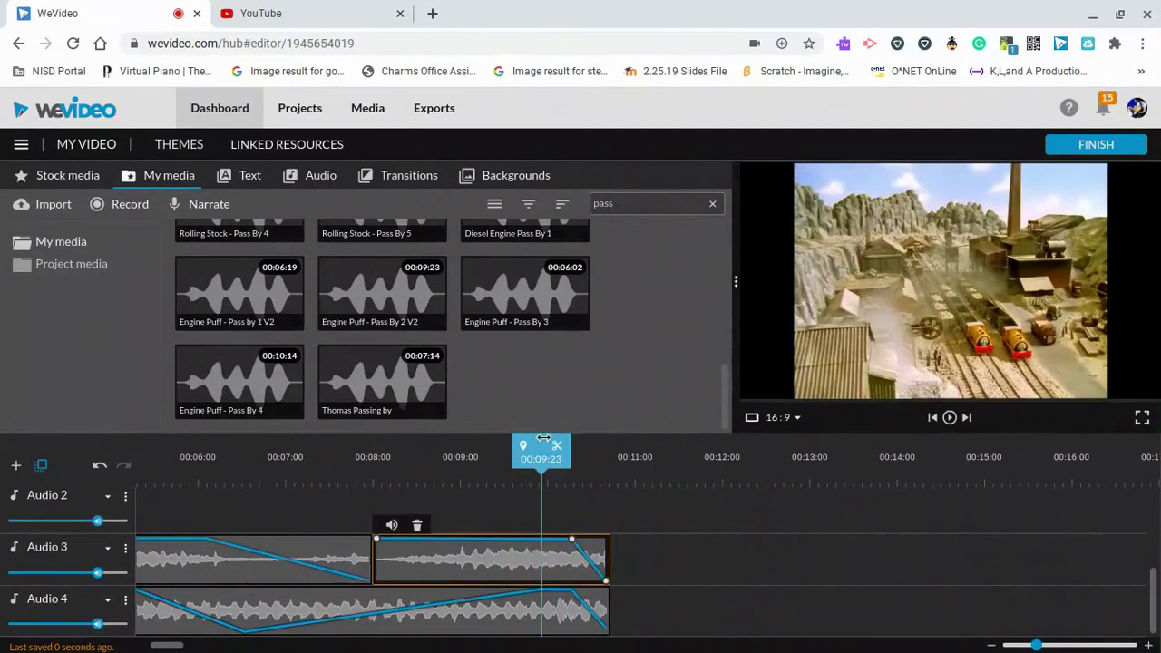
key("space")
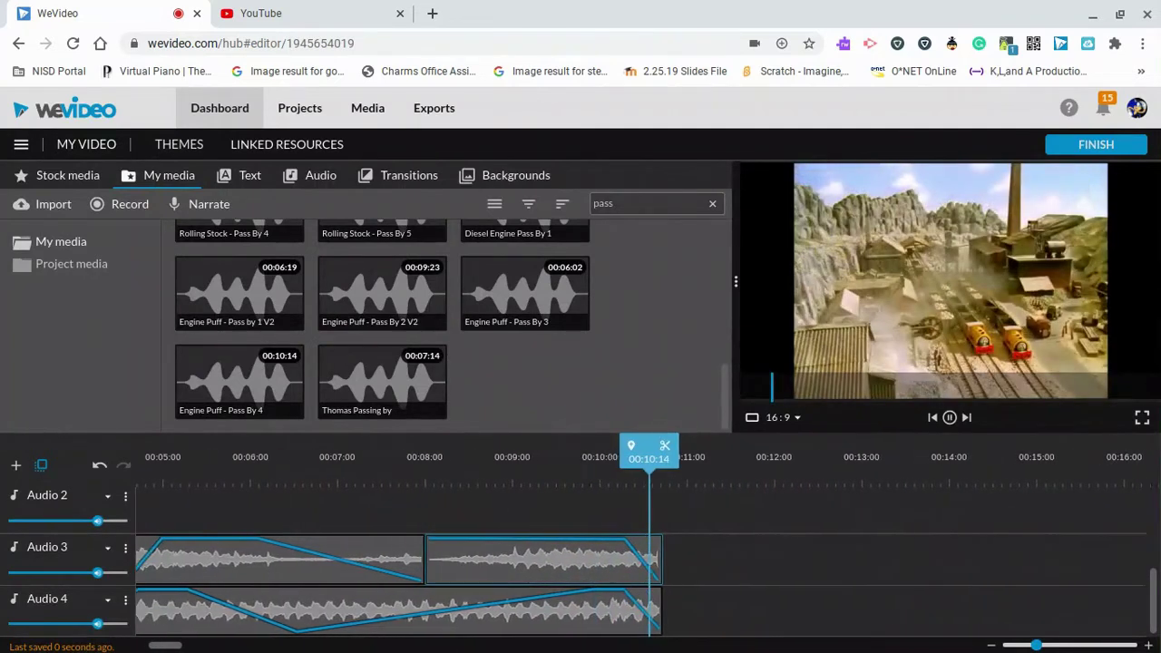
left_click(527, 558)
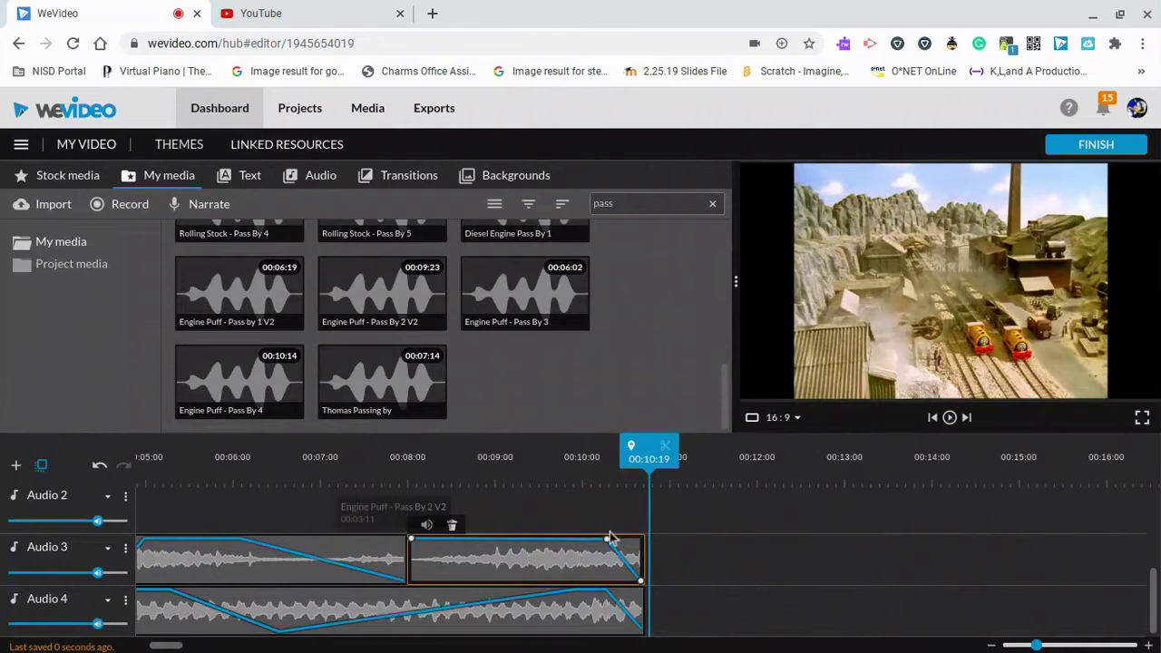
left_click_drag(1147, 581, 1147, 551)
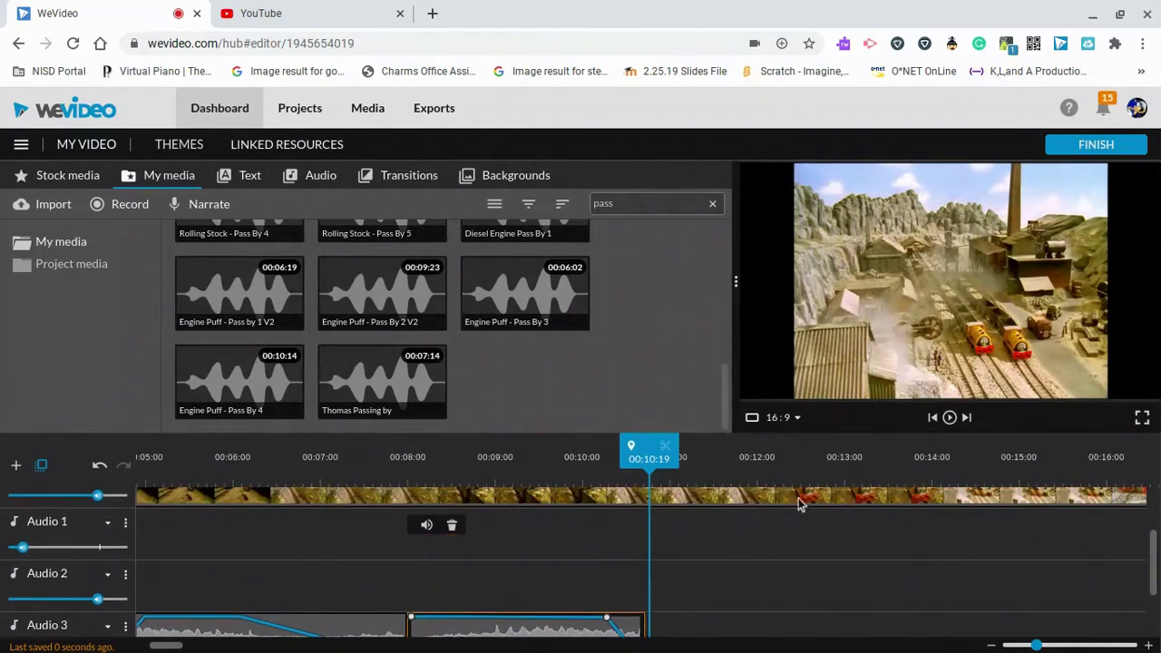
left_click(565, 461)
key("space")
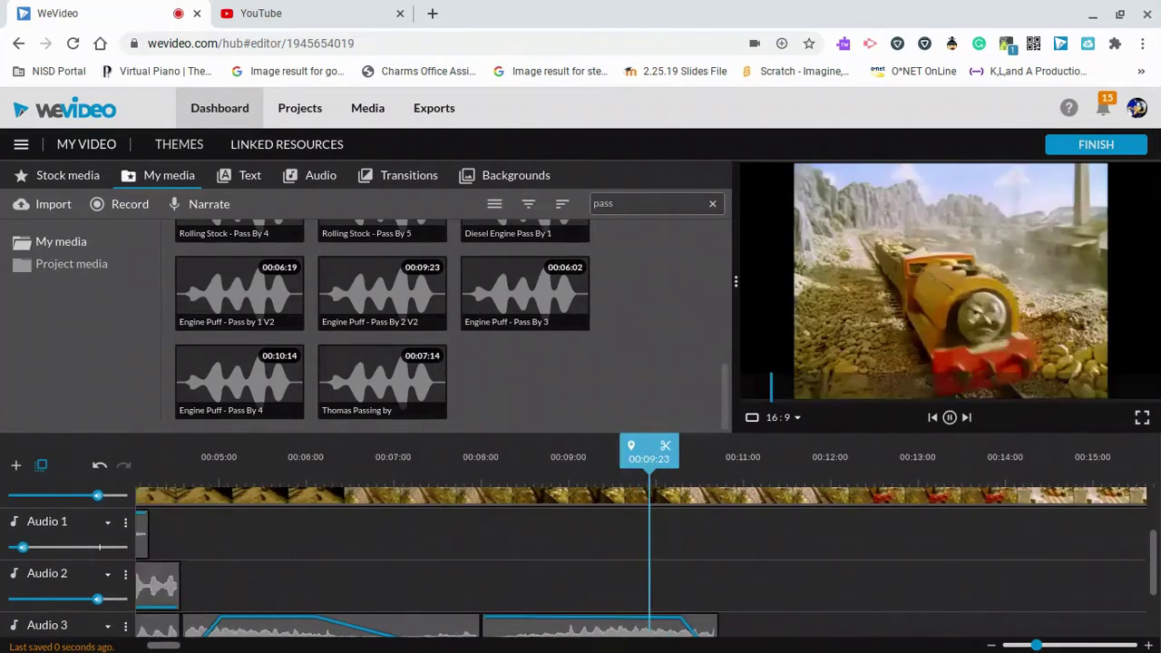
key("space")
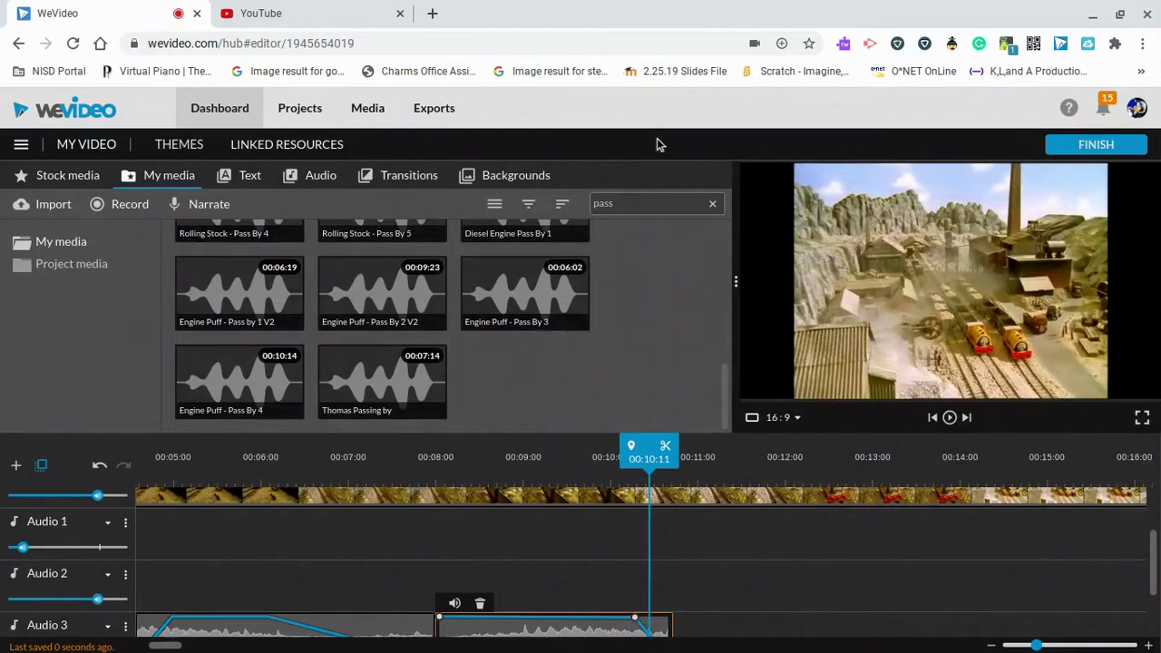
Search the media library for "lorry" instead of "pass".
left_click(605, 203)
key("BackSpace")
key("BackSpace")
key("BackSpace")
key("BackSpace")
type("lorry")
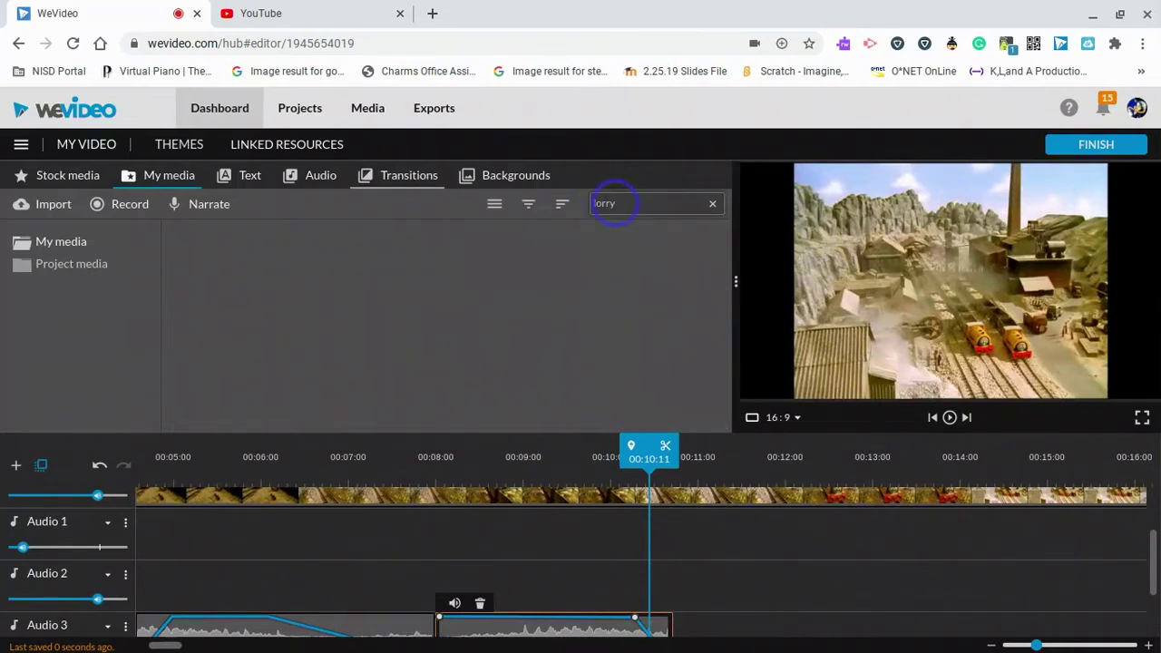
Replay the dissolve into the quarry yard shot around 00:10:00 to find where the lorry sound should start.
left_click(585, 456)
key("space")
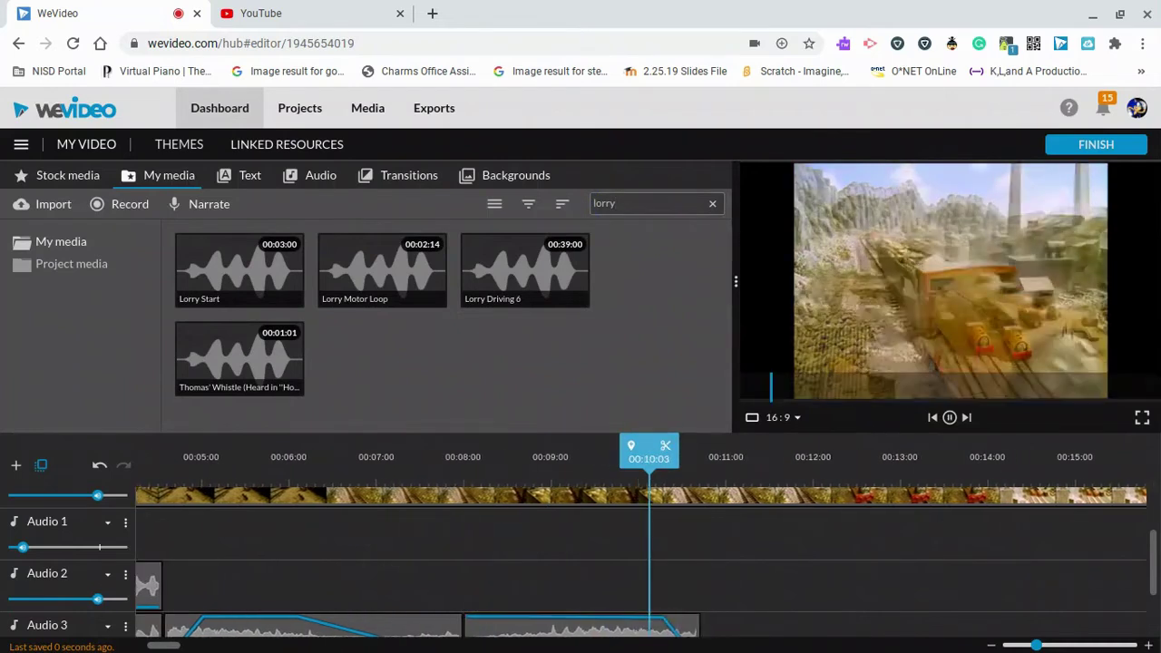
key("space")
key("space")
key("space")
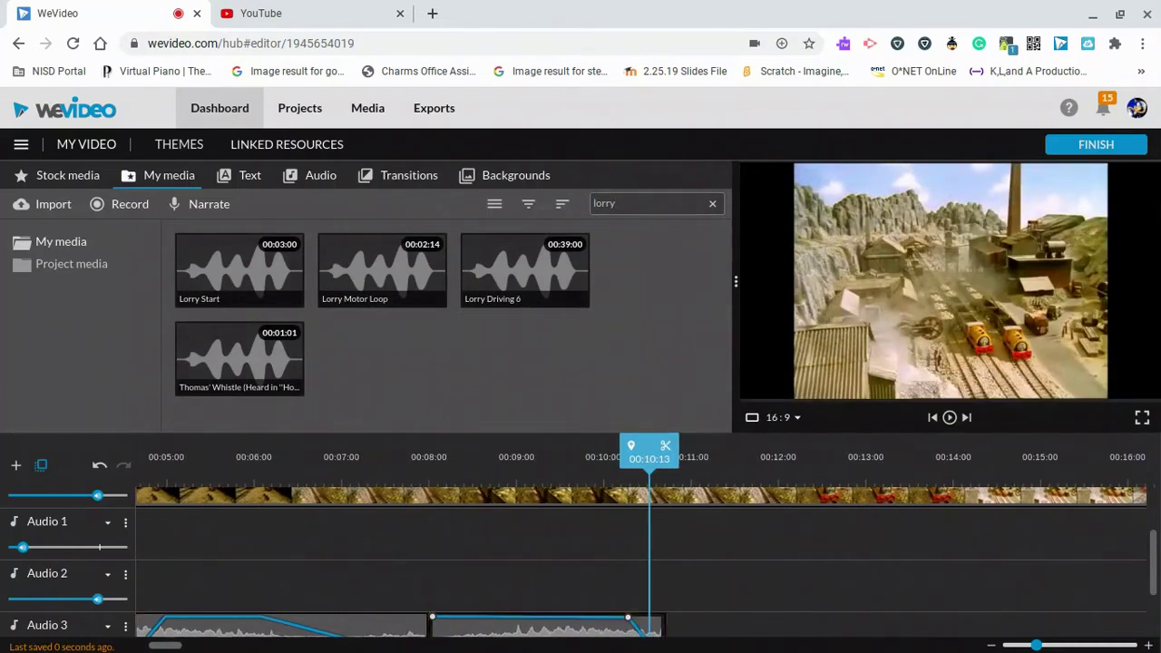
left_click(595, 459)
key("space")
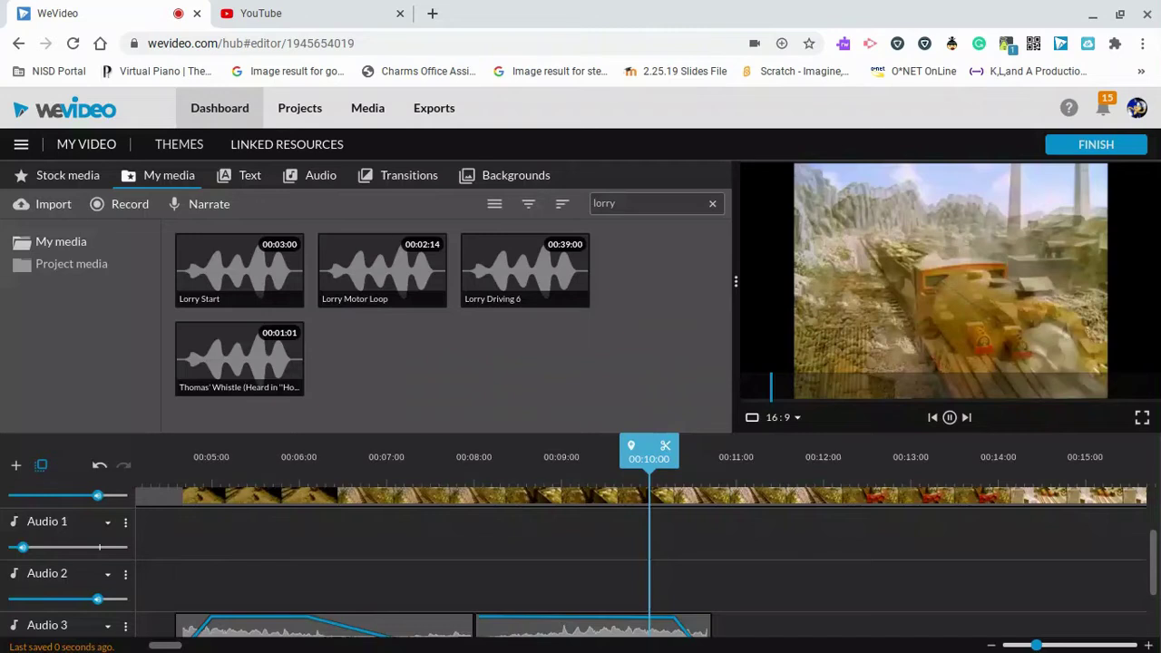
Preview the Lorry Driving 6 and Lorry Motor Loop sounds with the device volume raised.
left_click(485, 303)
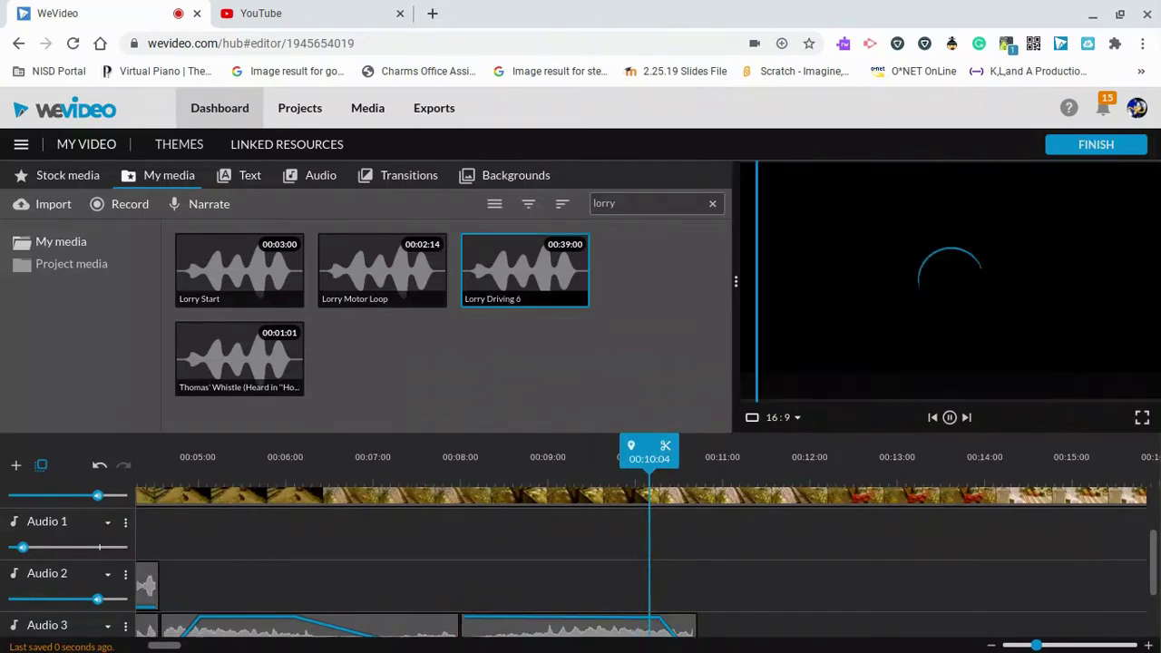
key("XF86AudioRaiseVolume")
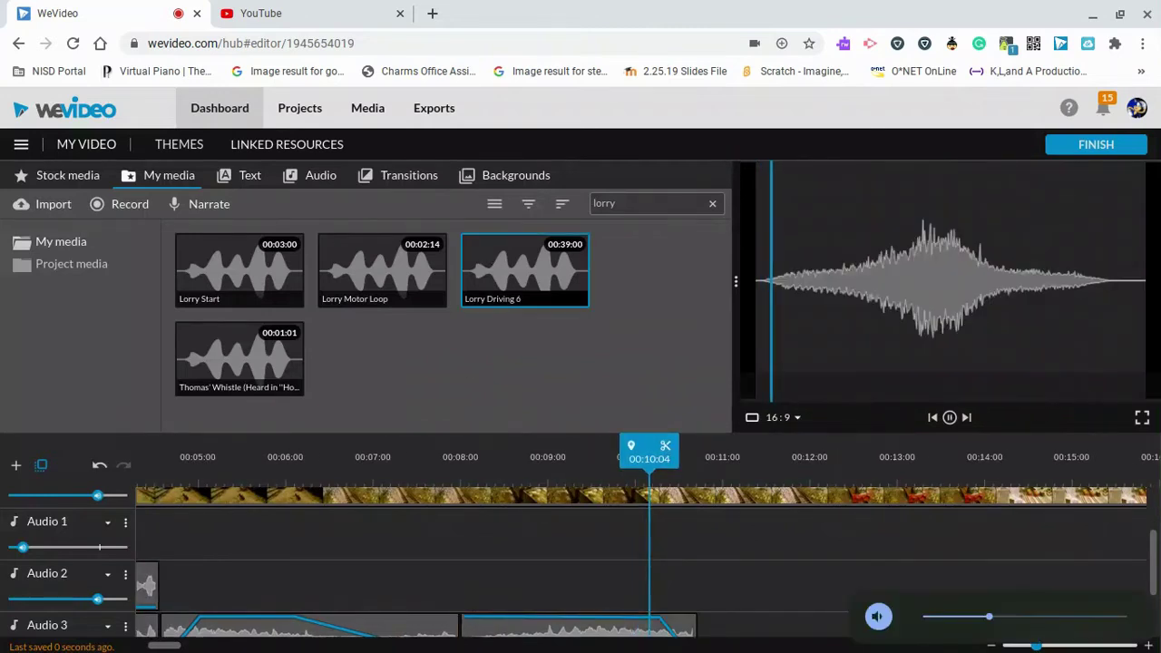
left_click(389, 262)
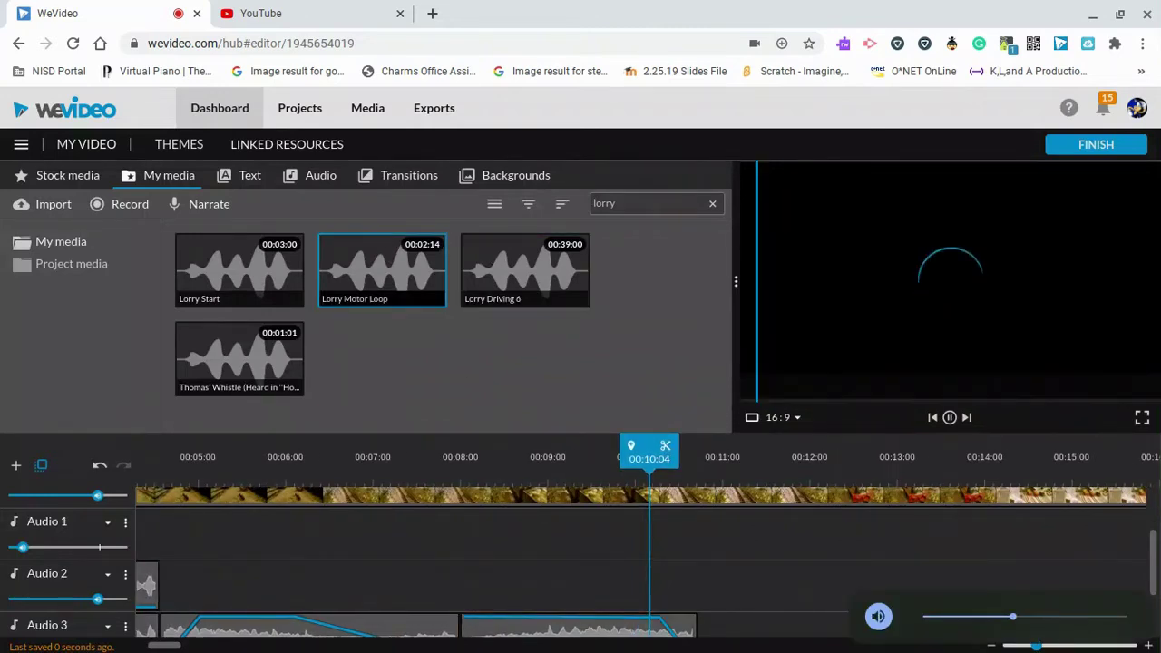
Place Lorry Motor Loop on Audio 2 at 00:10:04 and lower the clip's volume to roughly one sixth of the slider.
left_click_drag(737, 591, 667, 572)
mouse_move(668, 551)
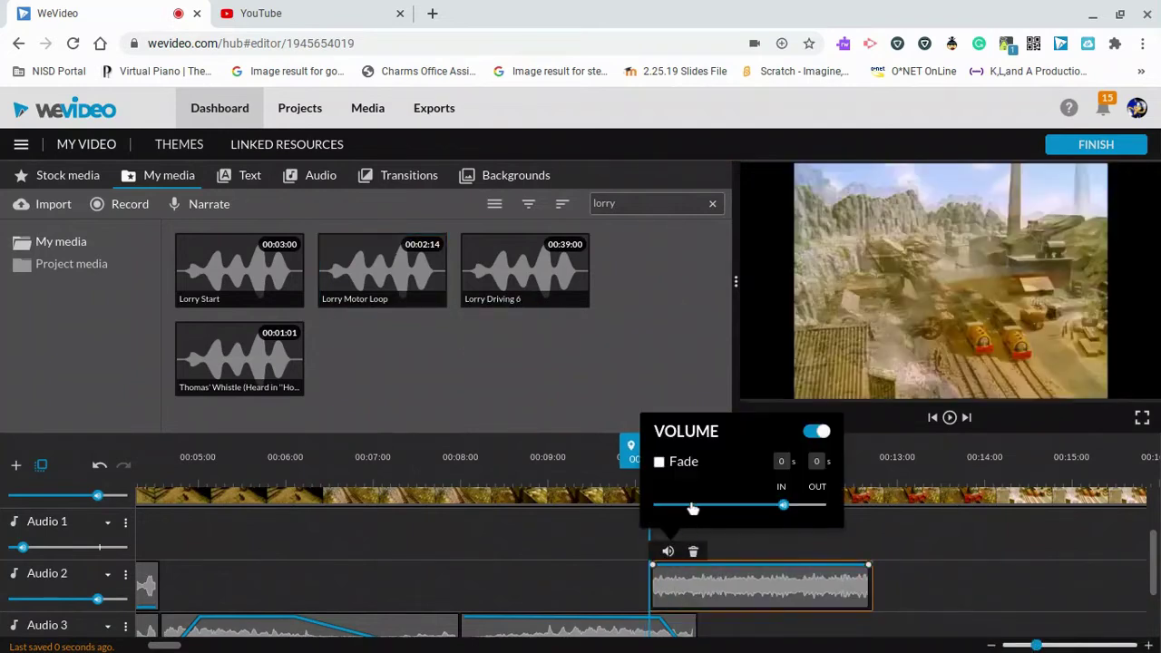
left_click(692, 508)
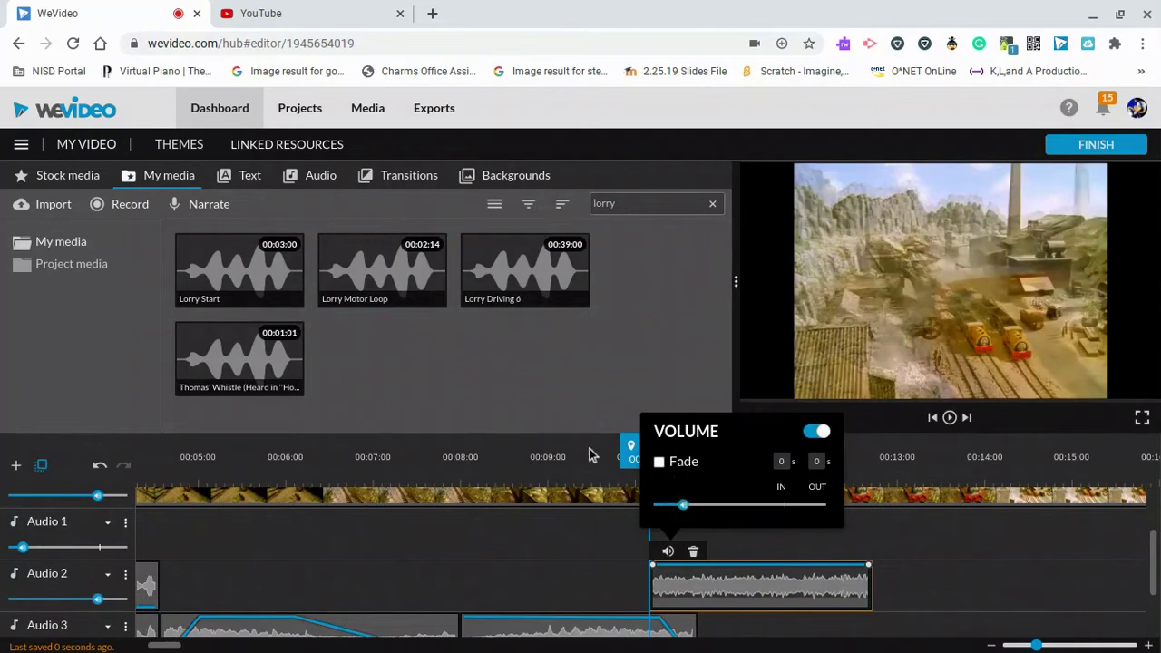
Play back the quarry yard shot from 00:10:04 with the quieter lorry motor sound.
key("space")
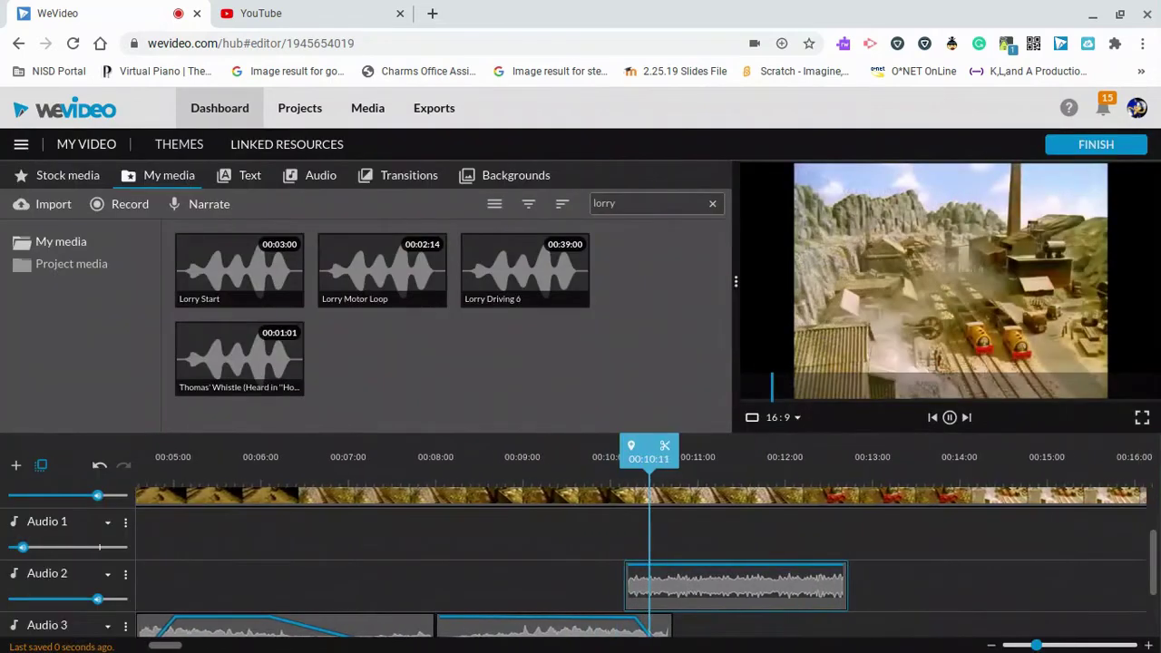
key("space")
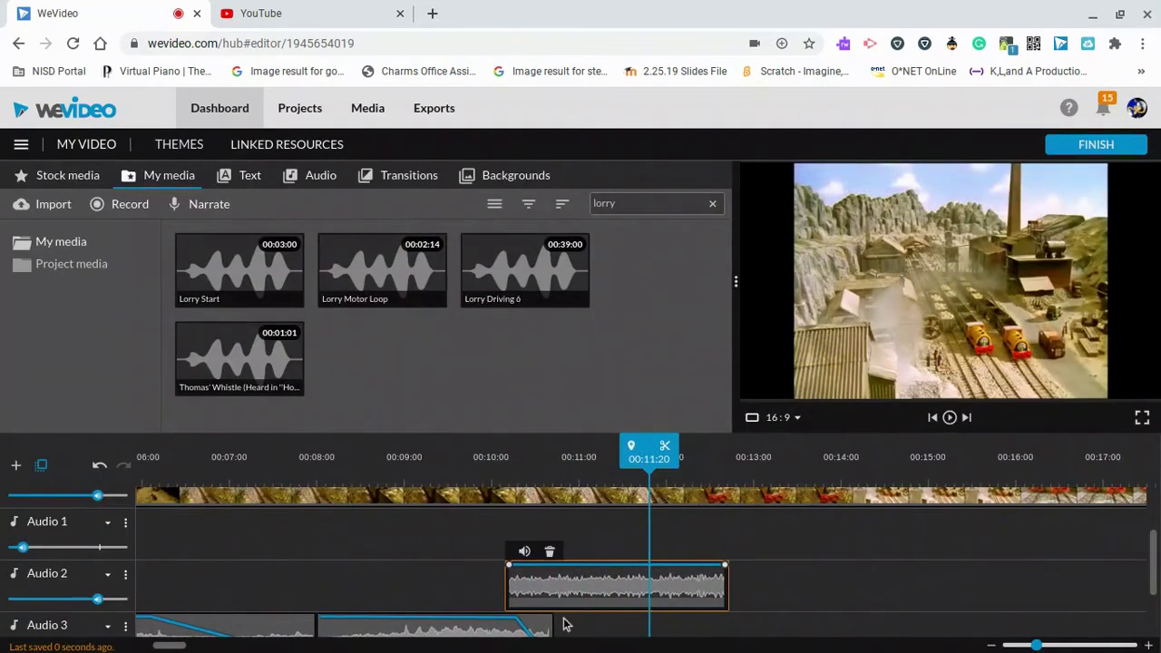
key("space")
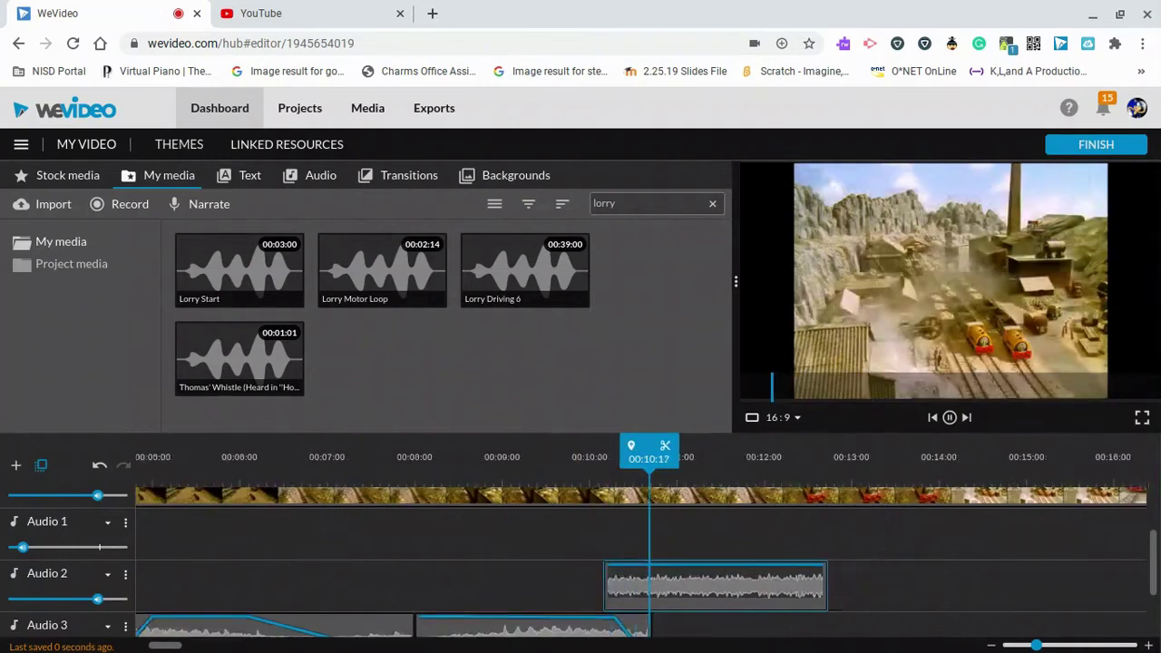
key("space")
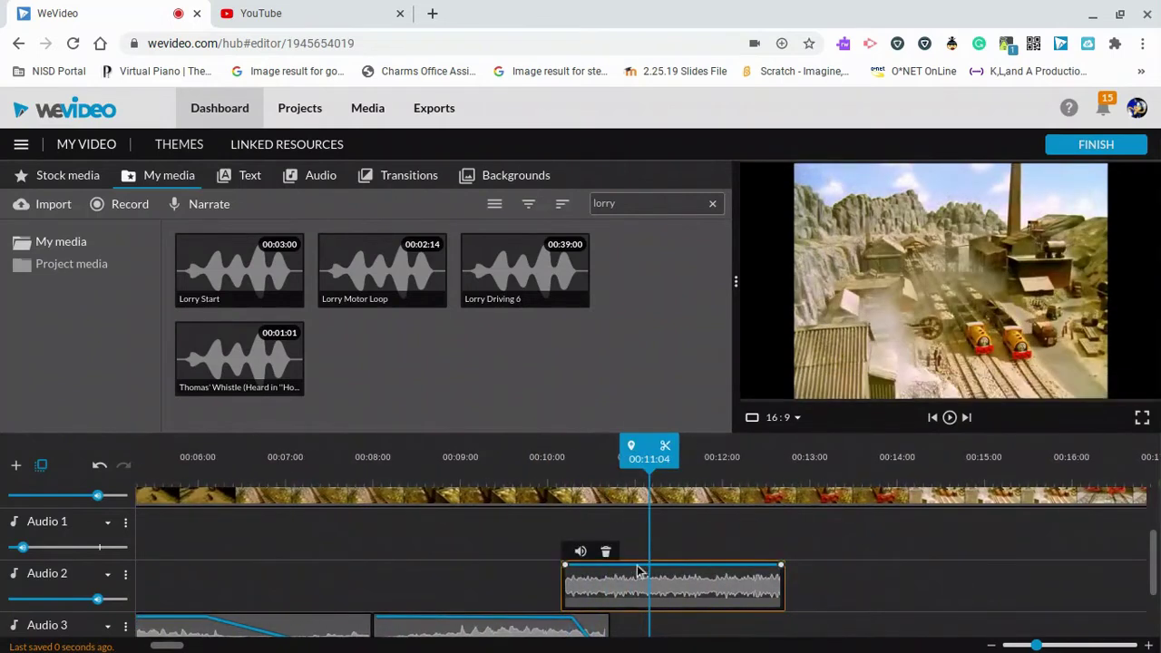
Fade in the Lorry Motor Loop clip from zero at its start to full at about 00:11:00, and play it back.
left_click_drag(565, 569, 578, 646)
key("space")
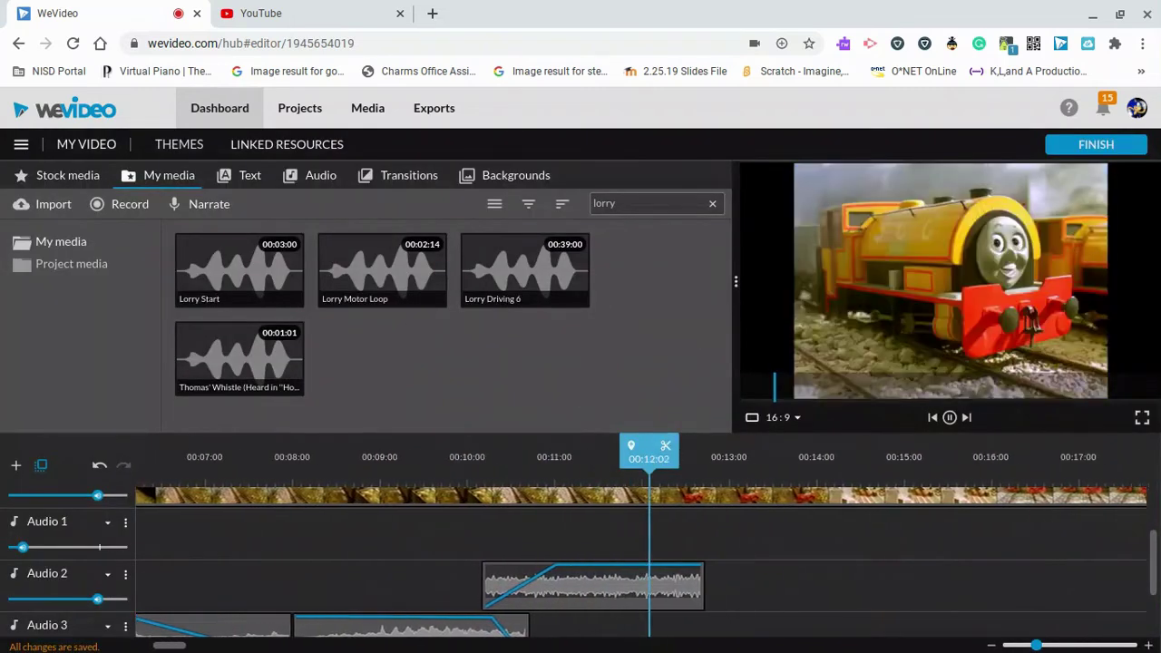
key("space")
Split the Lorry Motor Loop clip on Audio 2 at 00:11:24, where the close-up of the yellow engine begins.
left_click(565, 459)
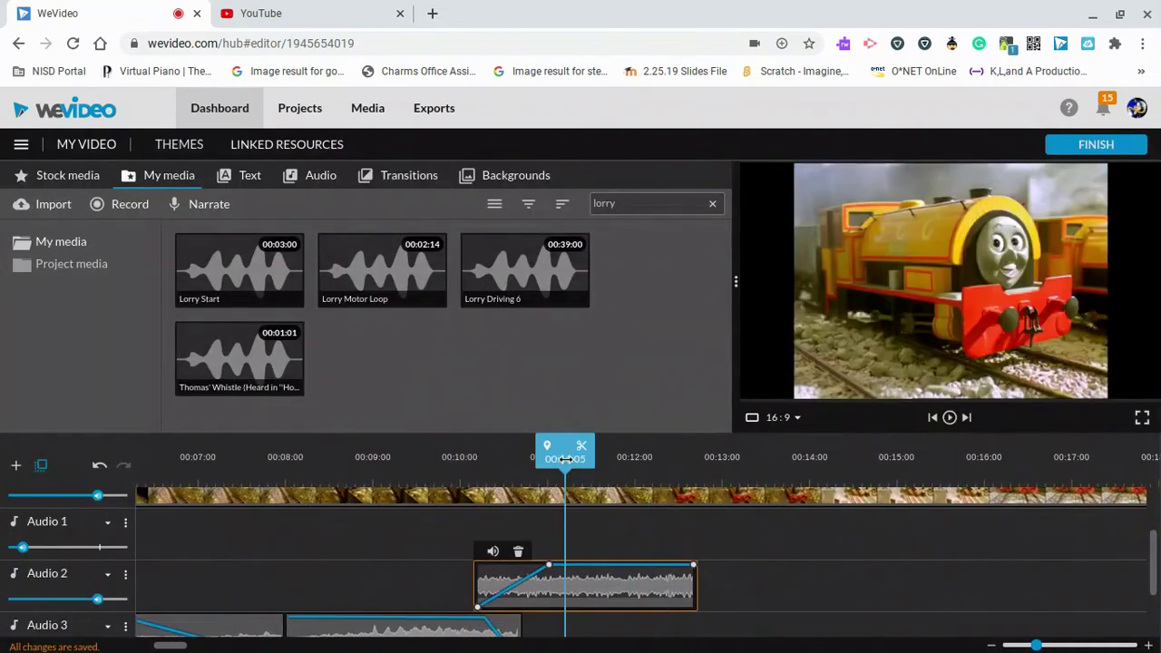
key("space")
key("space")
key("space")
key("space")
key("Right")
key("Right")
key("Right")
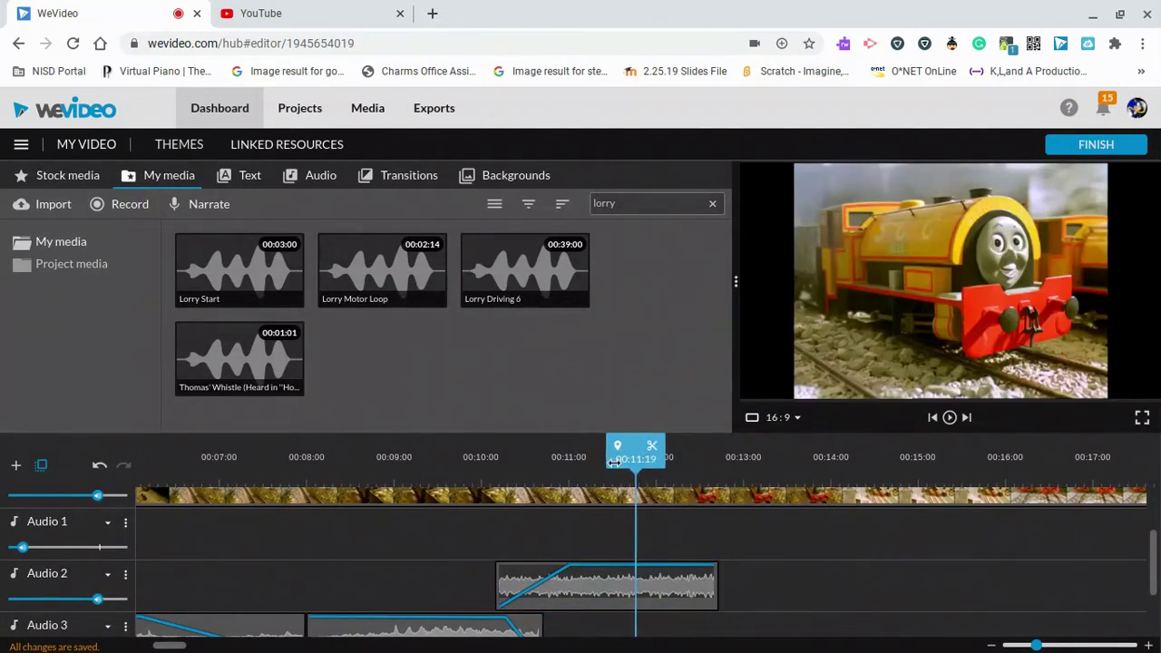
left_click_drag(606, 465, 595, 466)
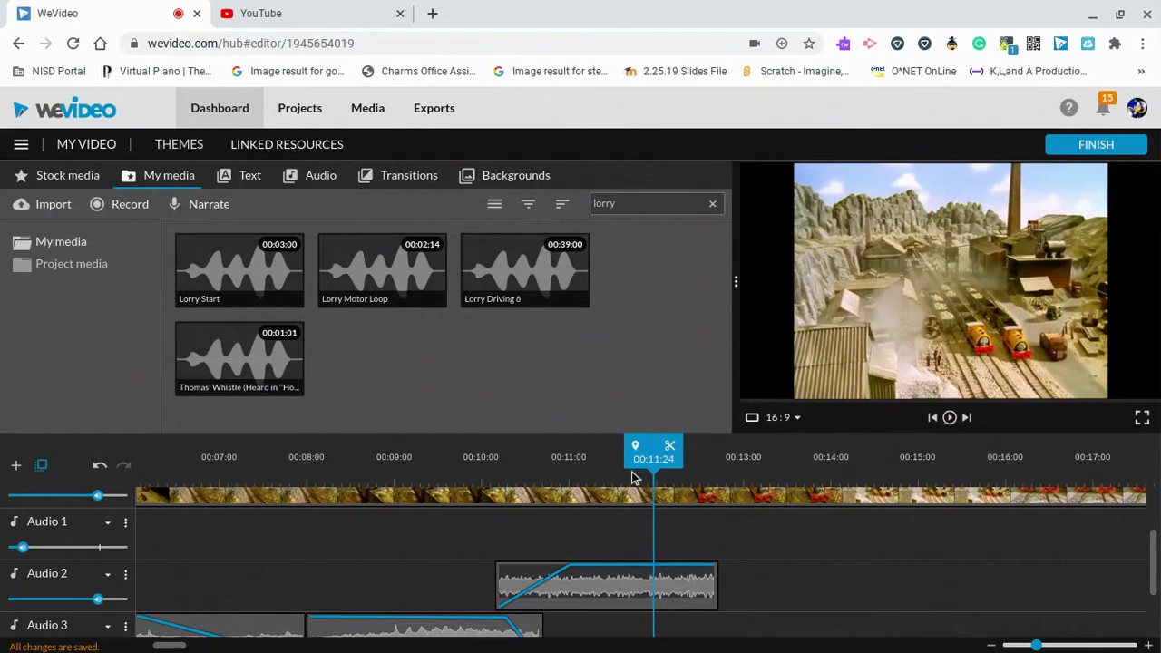
left_click_drag(632, 472, 634, 474)
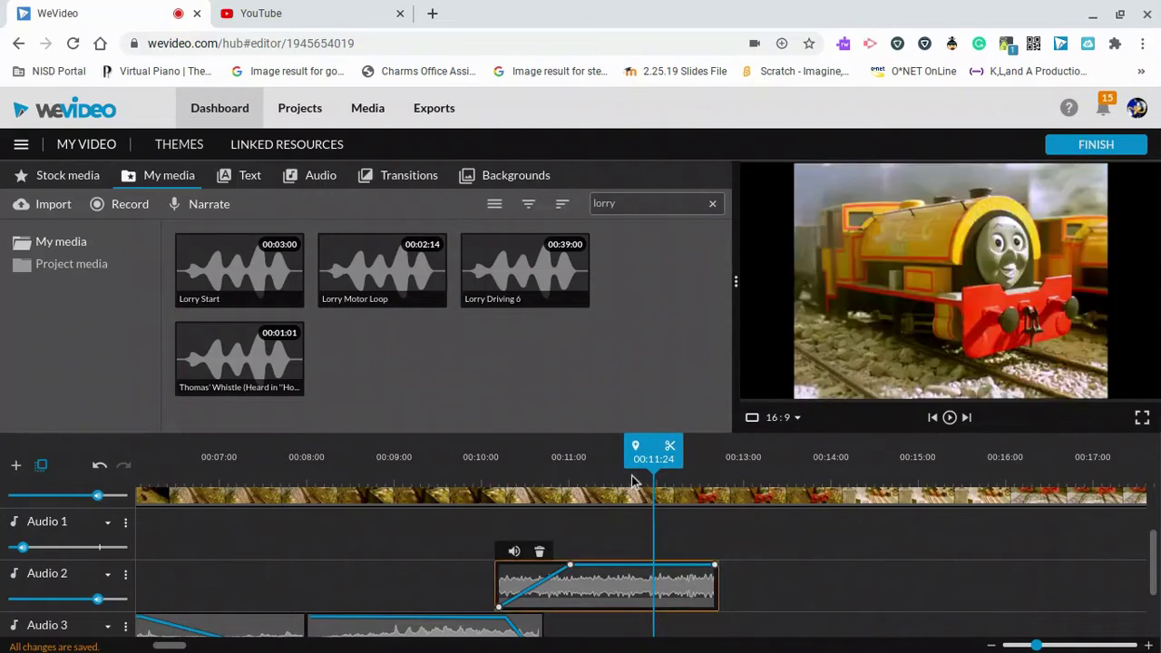
left_click(671, 448)
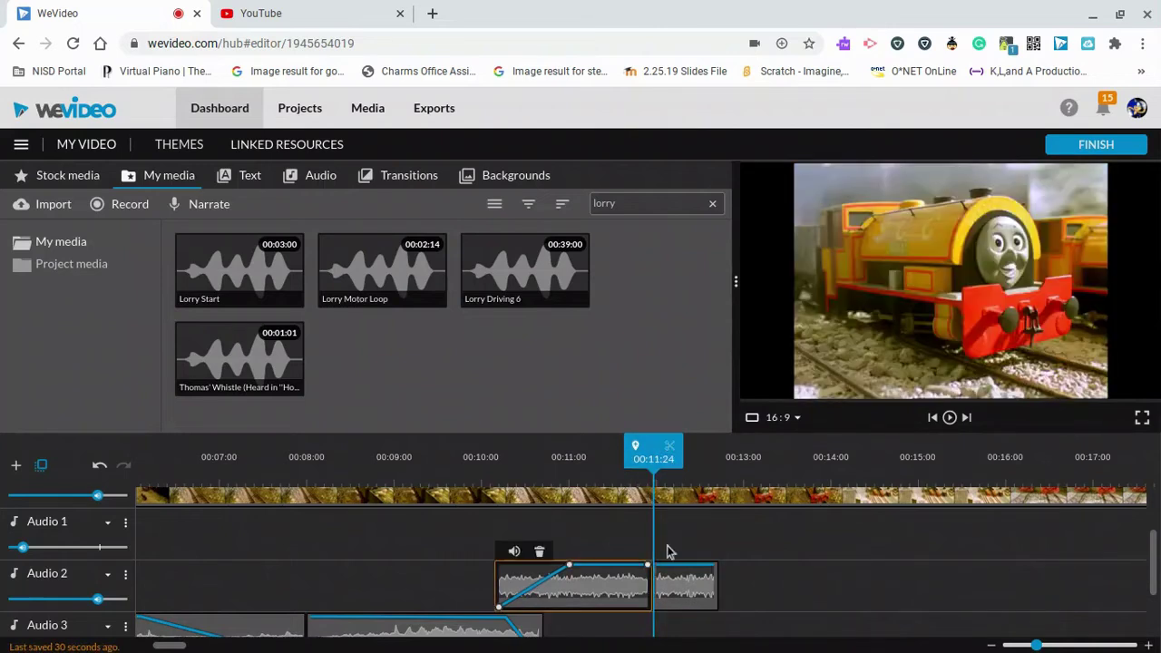
Raise the second Lorry Motor Loop piece's volume to the slider's default mark and fade it out to 0% at its end.
left_click(667, 594)
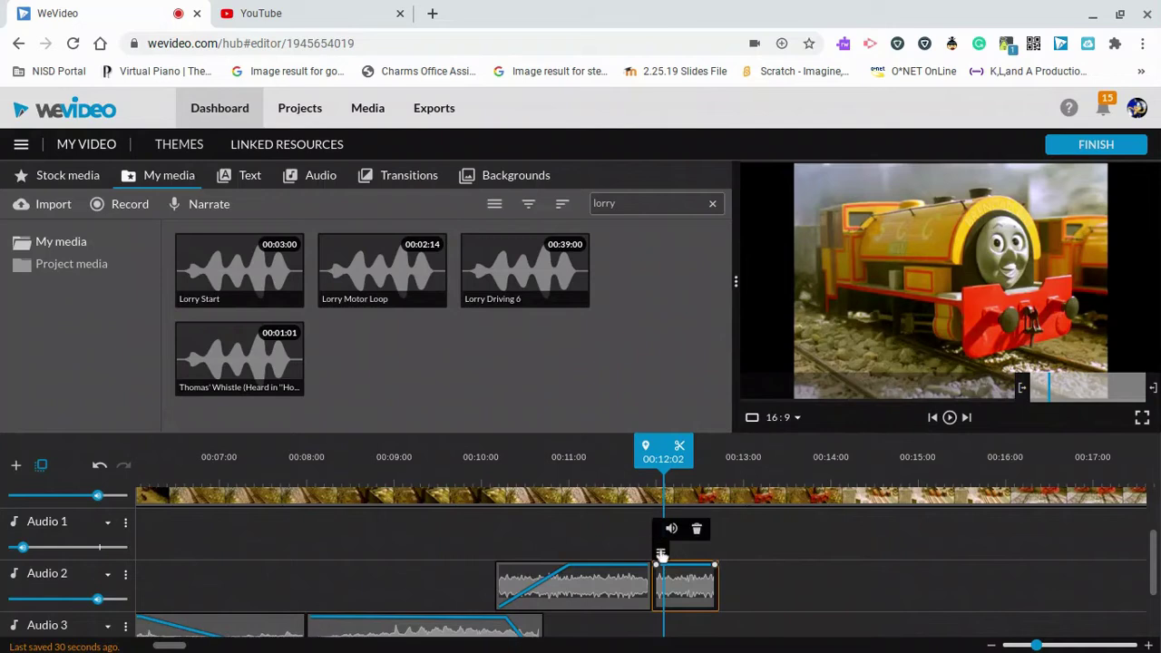
left_click(672, 529)
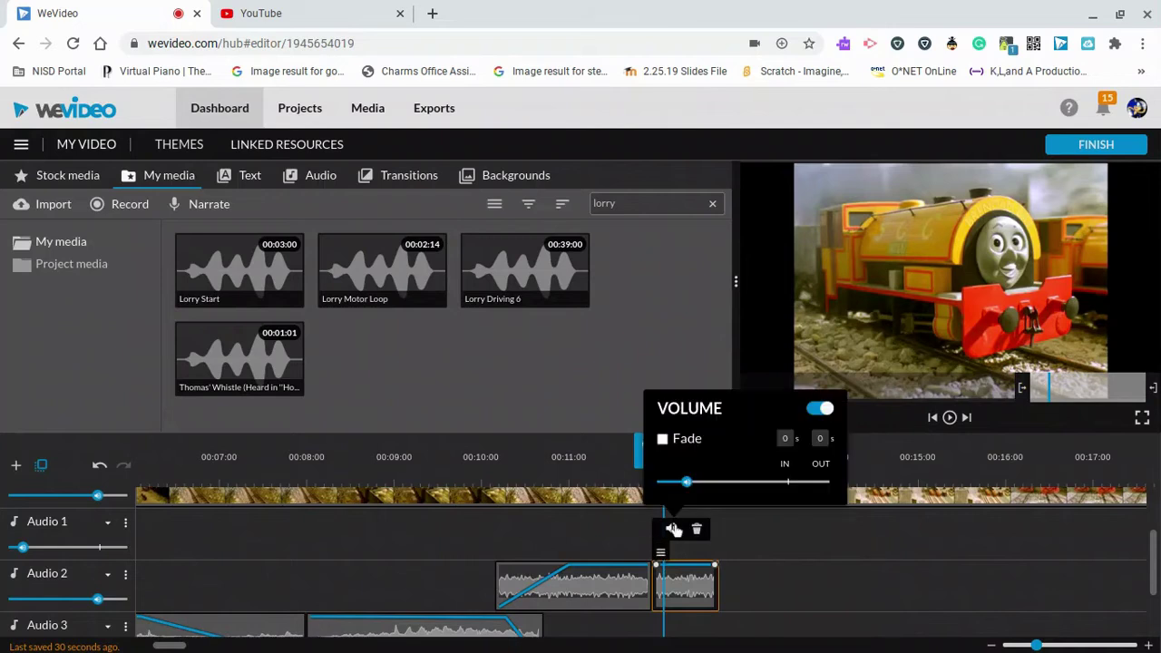
left_click(787, 483)
left_click(756, 548)
left_click(714, 573)
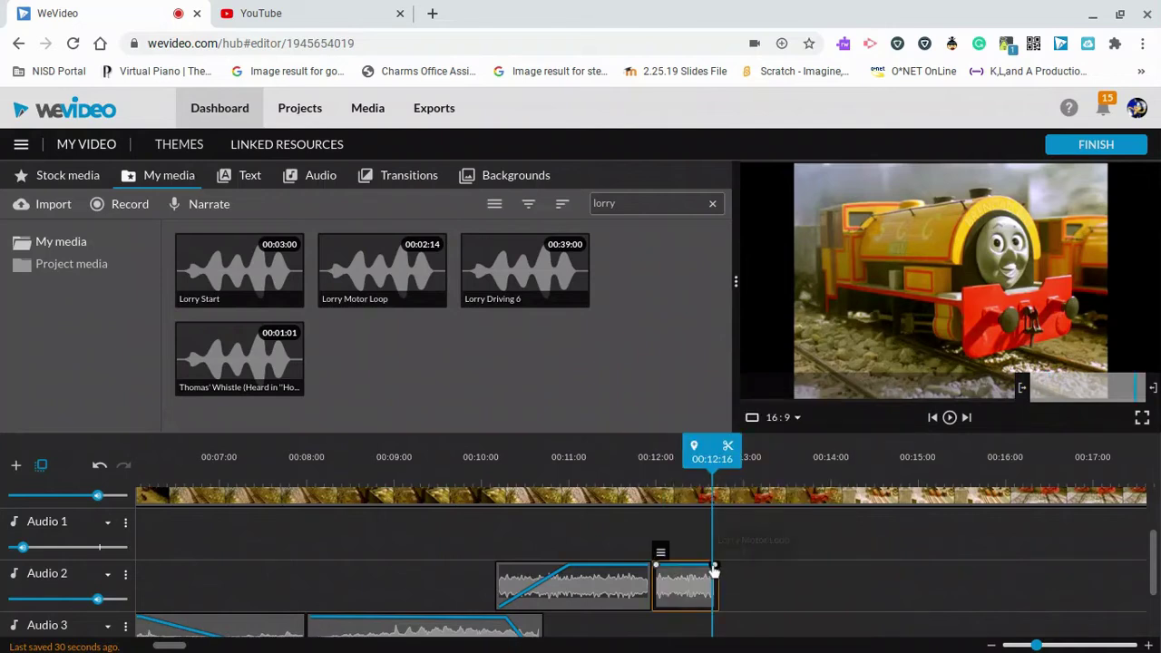
left_click_drag(714, 568, 713, 606)
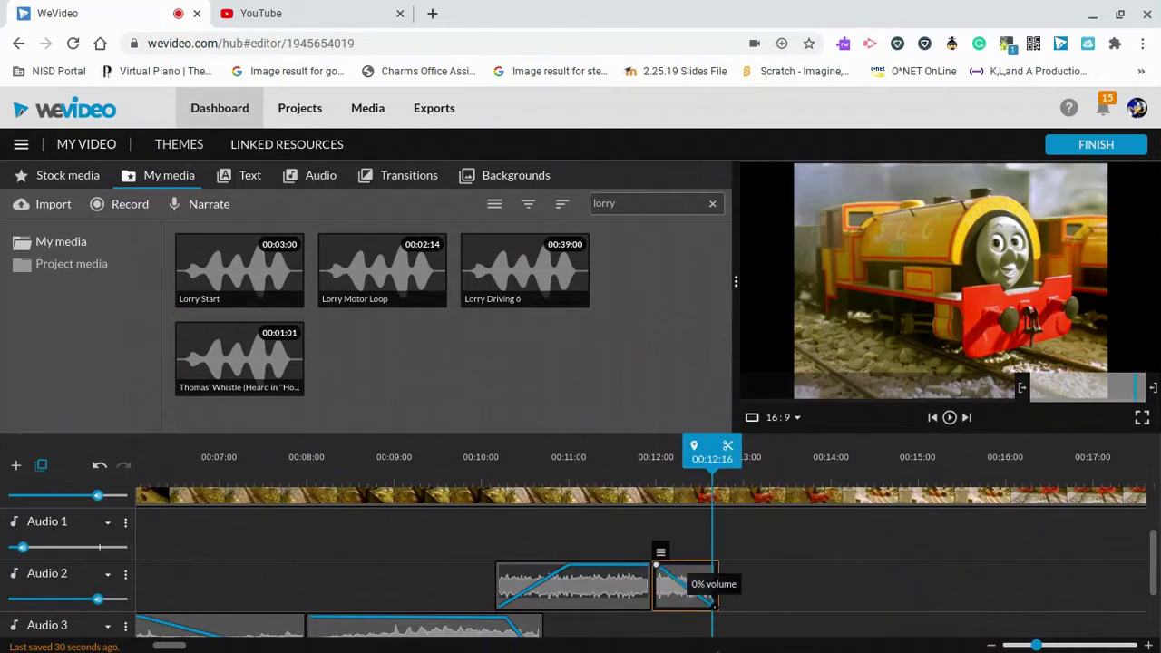
Play back the change from the quarry yard shot to the yellow engine close-up to judge the lorry motor fade-out.
left_click(611, 459)
key("space")
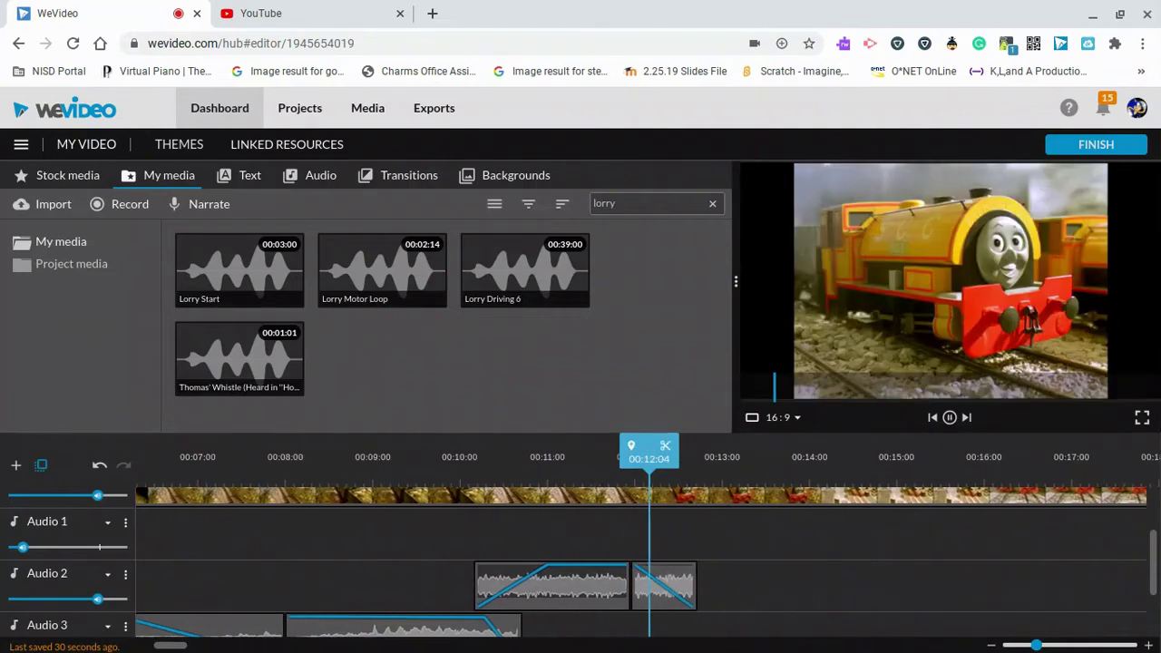
key("space")
left_click_drag(620, 586, 760, 594)
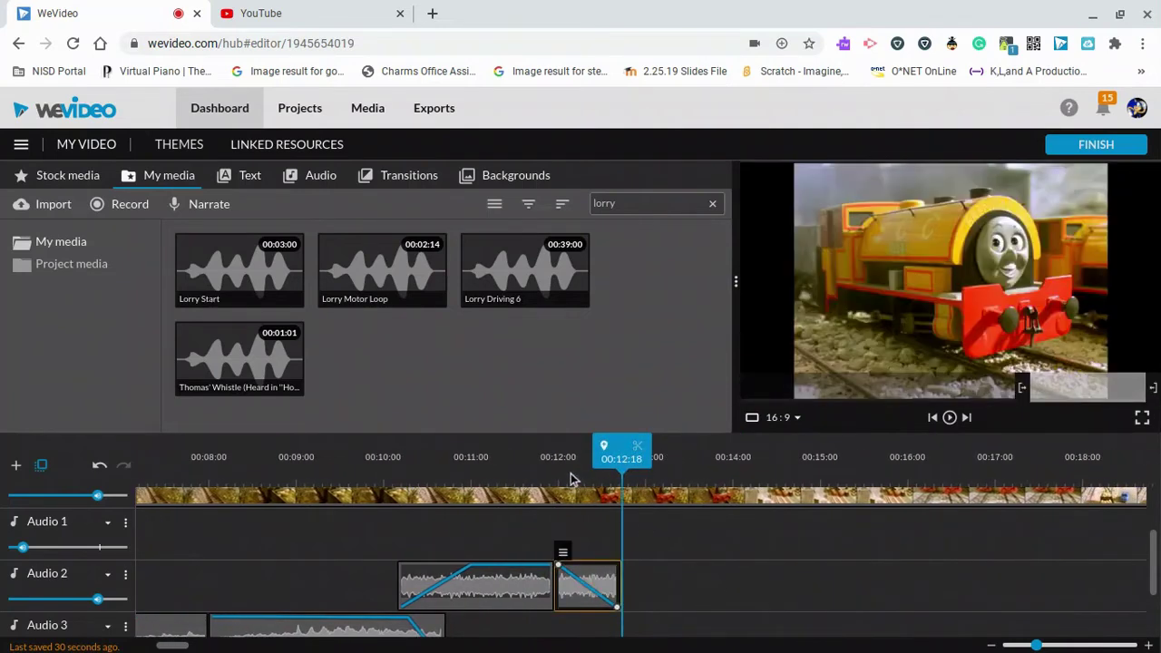
left_click(568, 473)
key("space")
key("space")
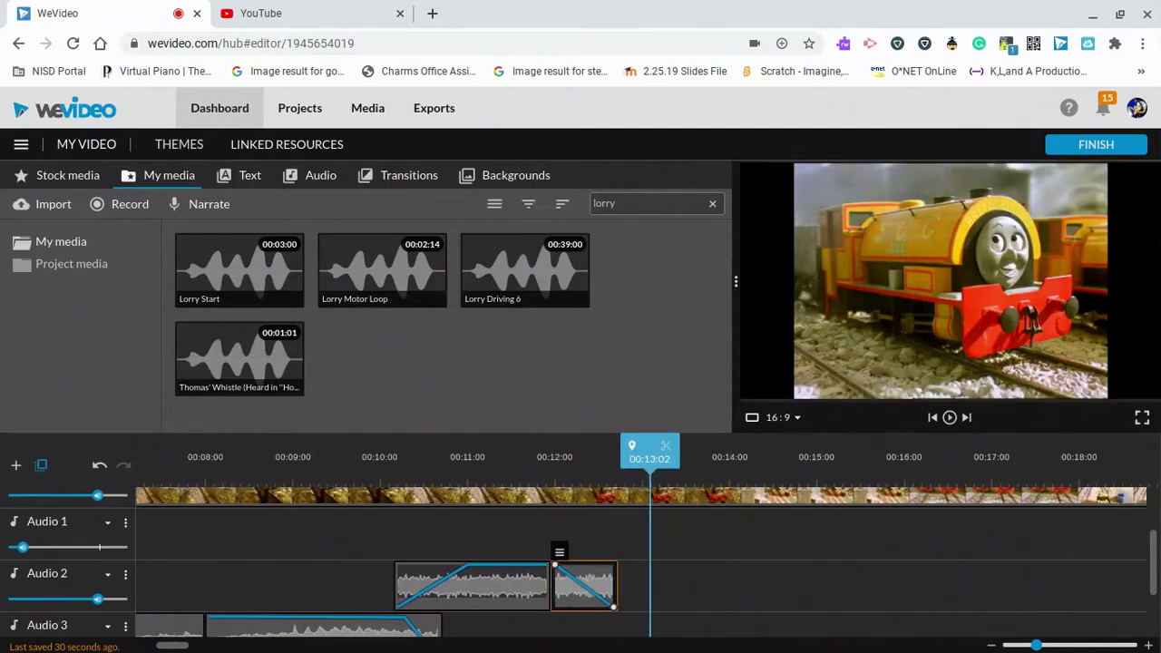
left_click(456, 463)
key("space")
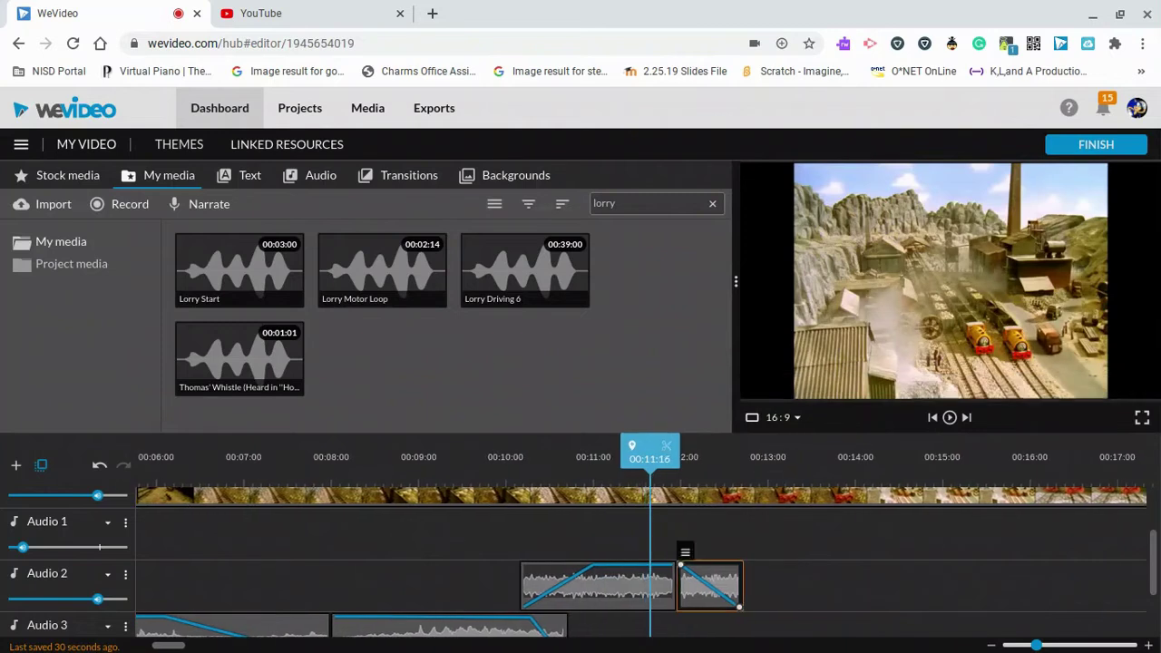
key("space")
key("space")
key("space")
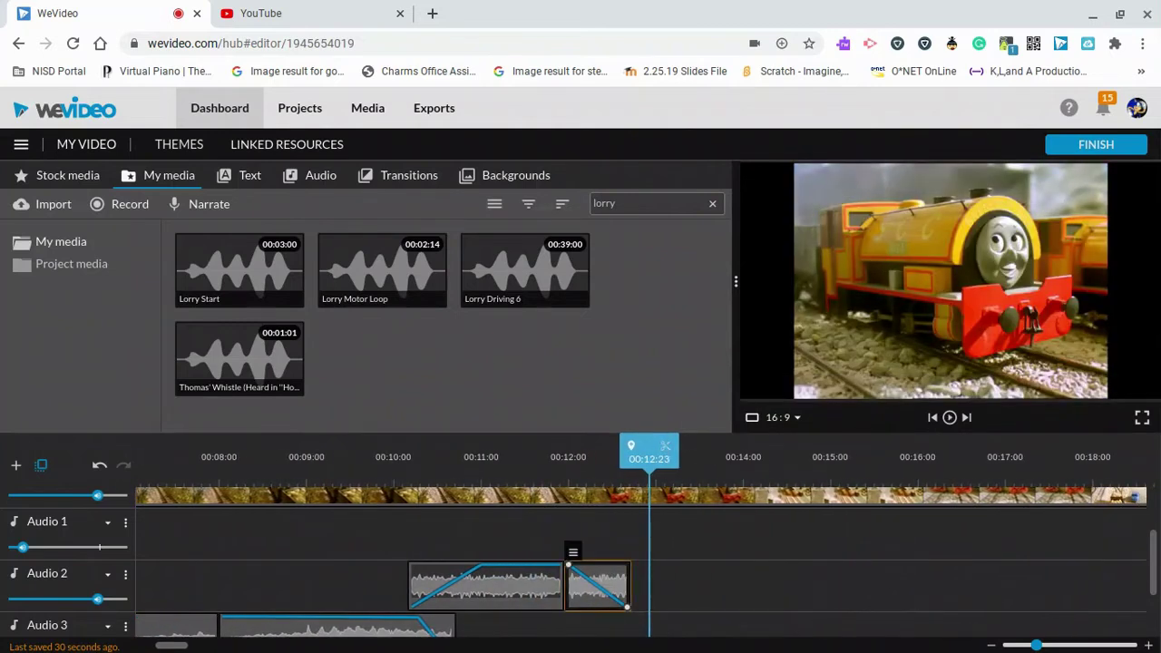
Delete the second Lorry Motor Loop piece and extend the first piece on Audio 2 to about 00:12:18.
key("Delete")
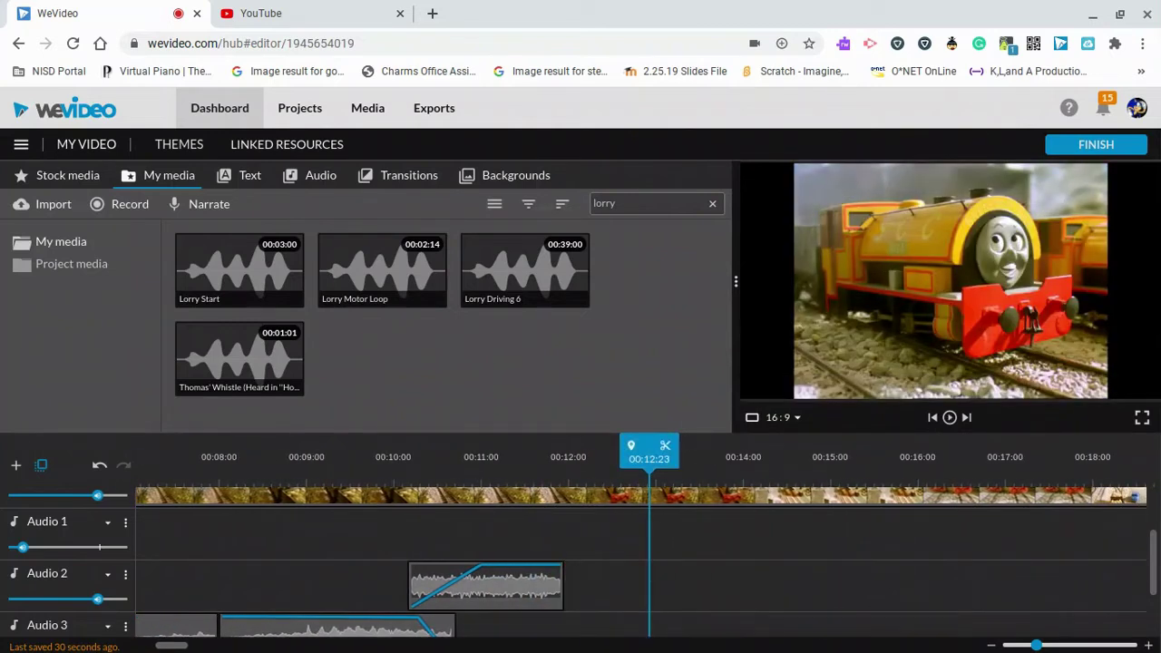
left_click(552, 599)
left_click(553, 603)
left_click_drag(560, 600, 878, 623)
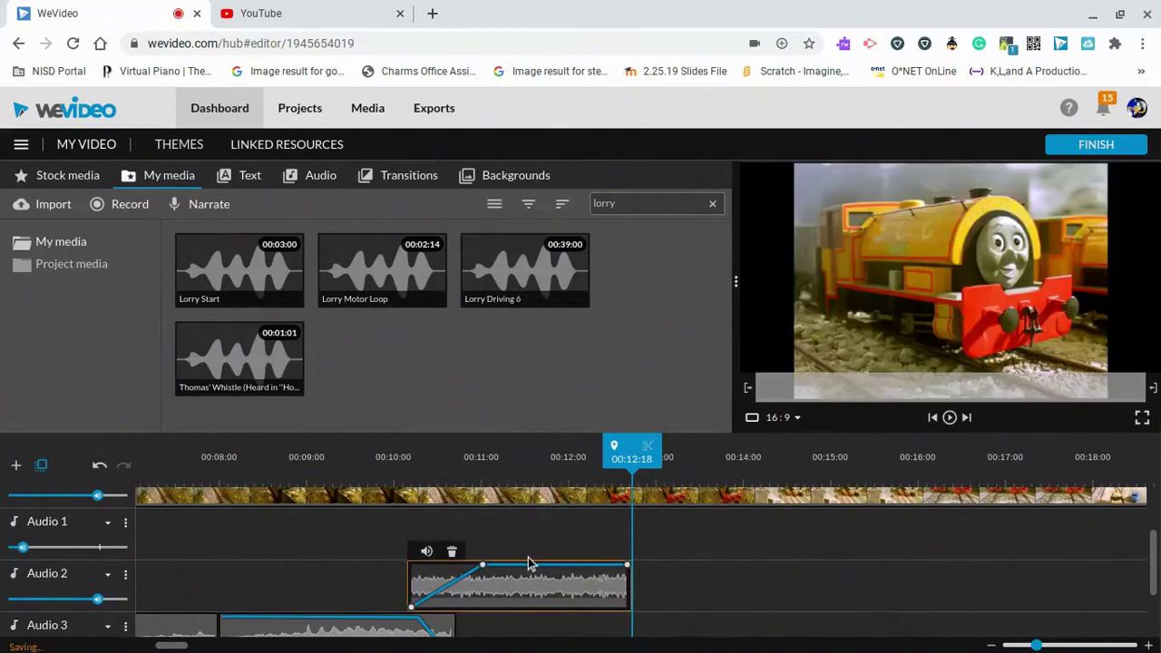
Fade out the Lorry Motor Loop clip from about 00:11:17 to 0% at its end, and play it back.
left_click(540, 573)
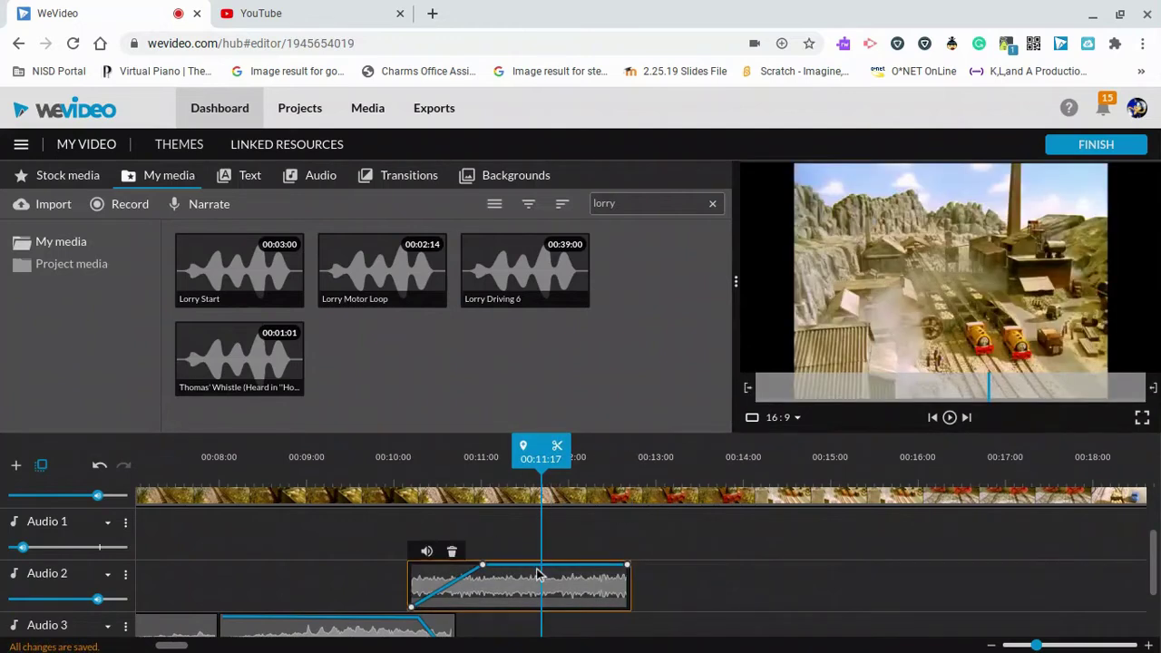
left_click_drag(627, 567, 653, 650)
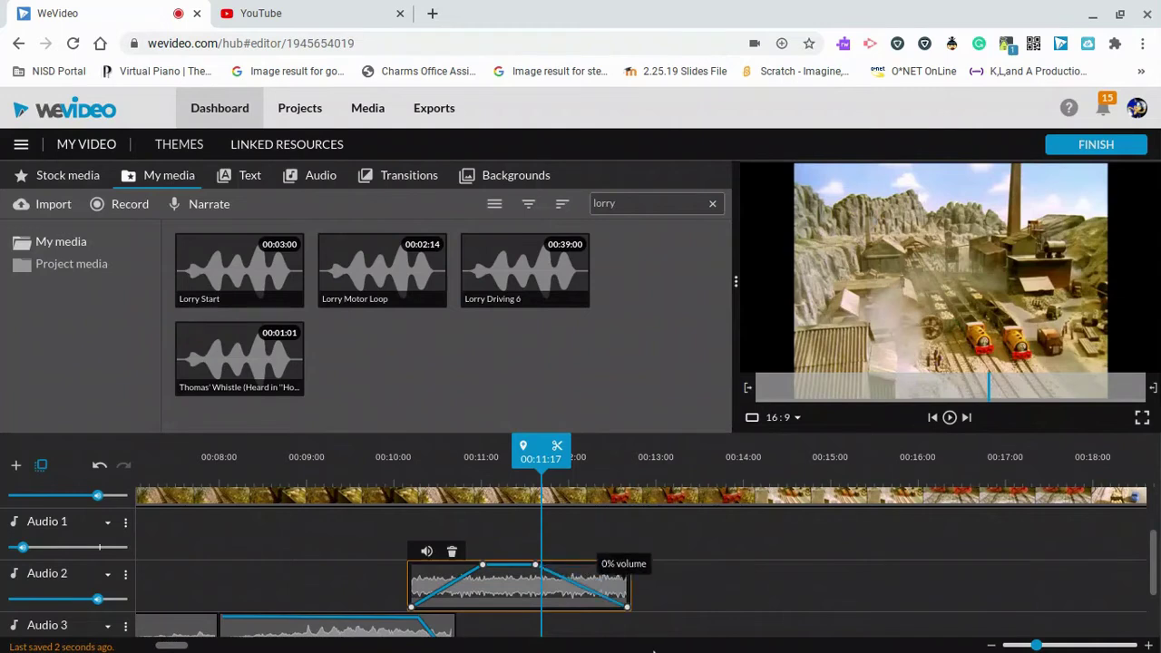
key("space")
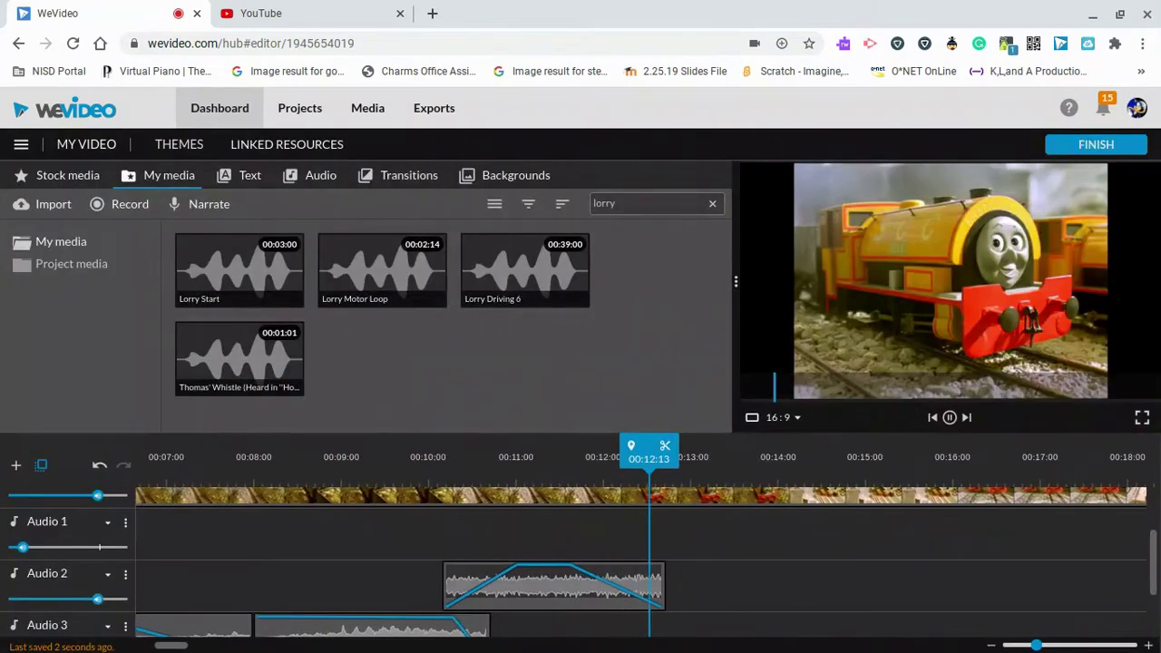
key("space")
key("space")
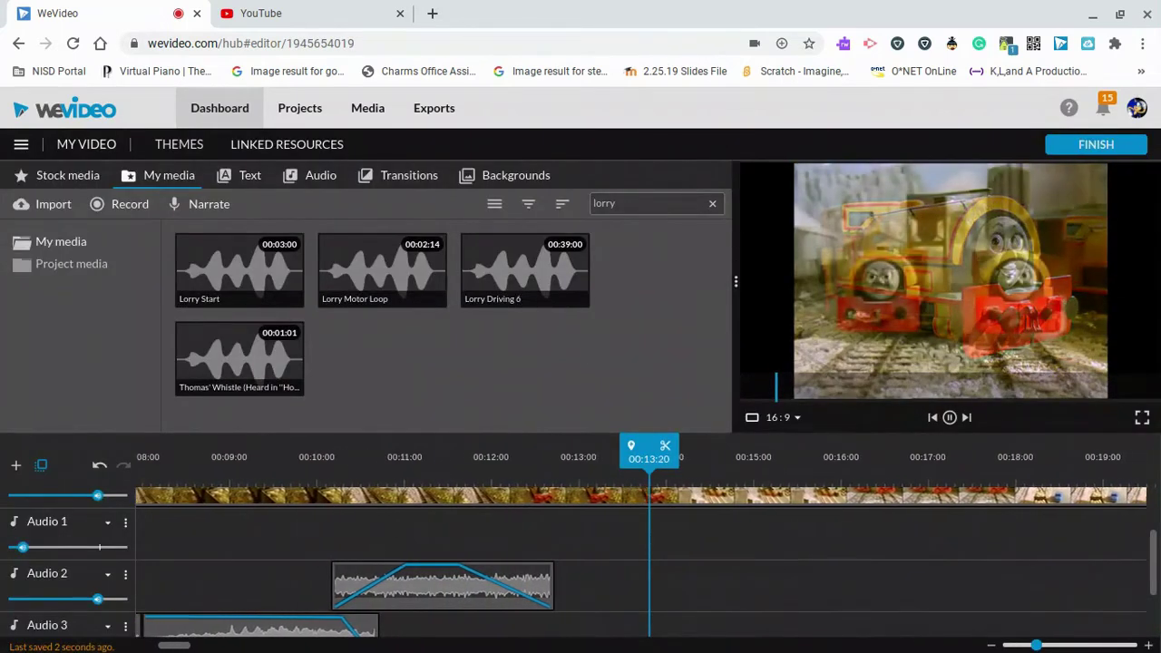
Play back from 00:10:05 into the shot with the blue car to locate where its sound should start.
left_click(372, 569)
left_click(290, 508)
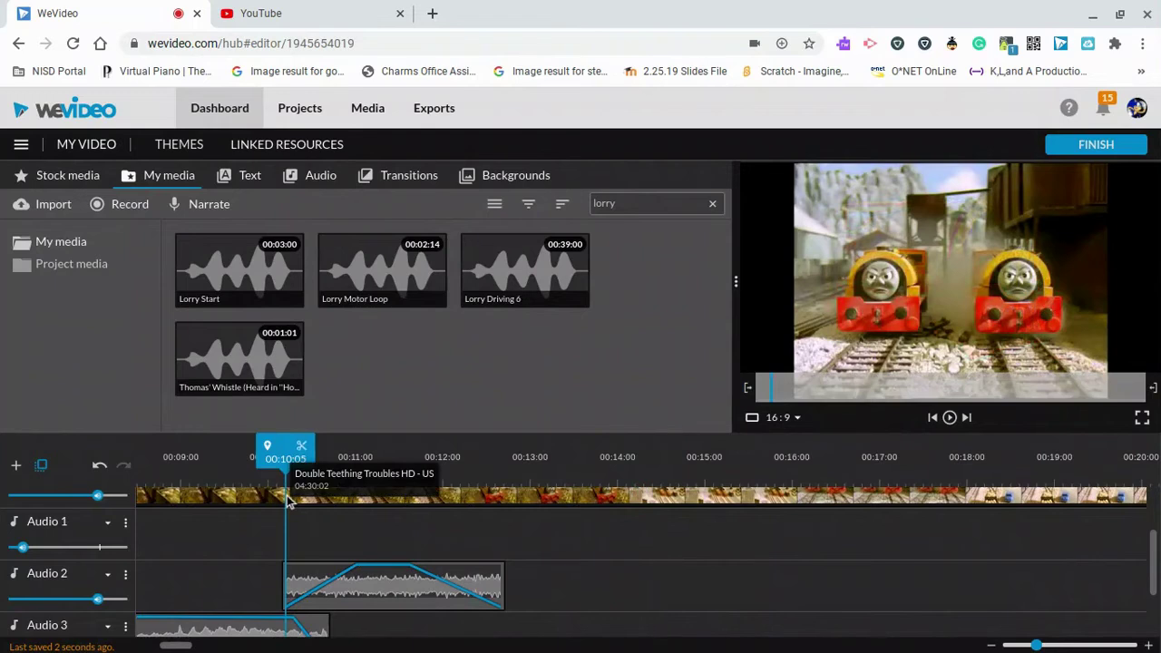
key("space")
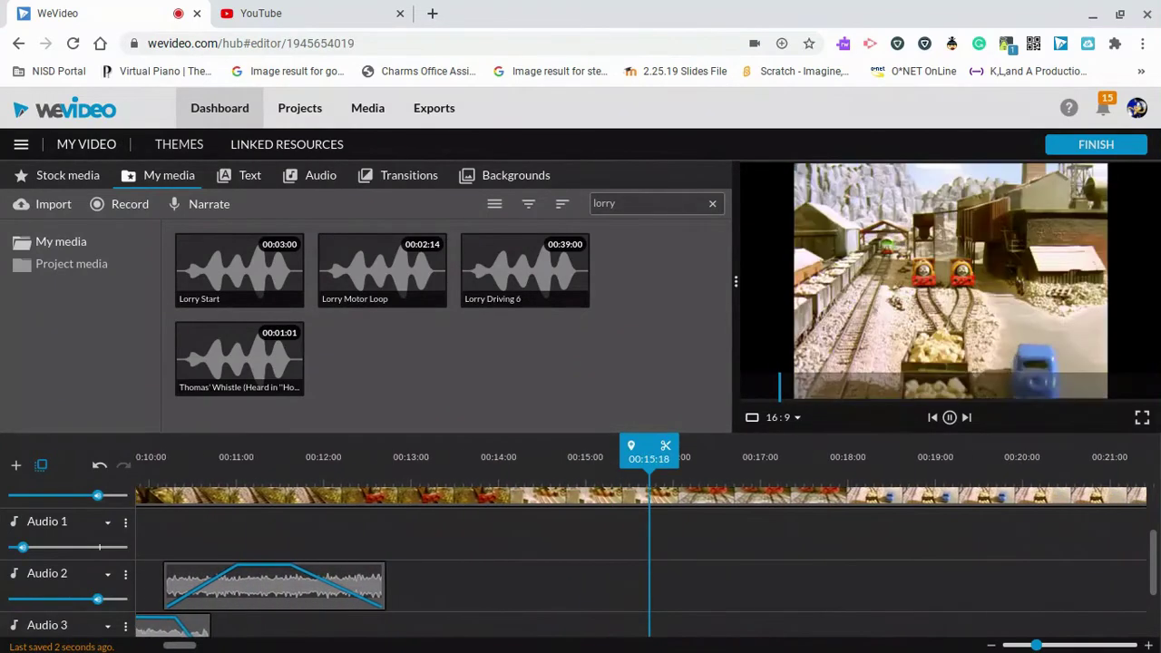
key("space")
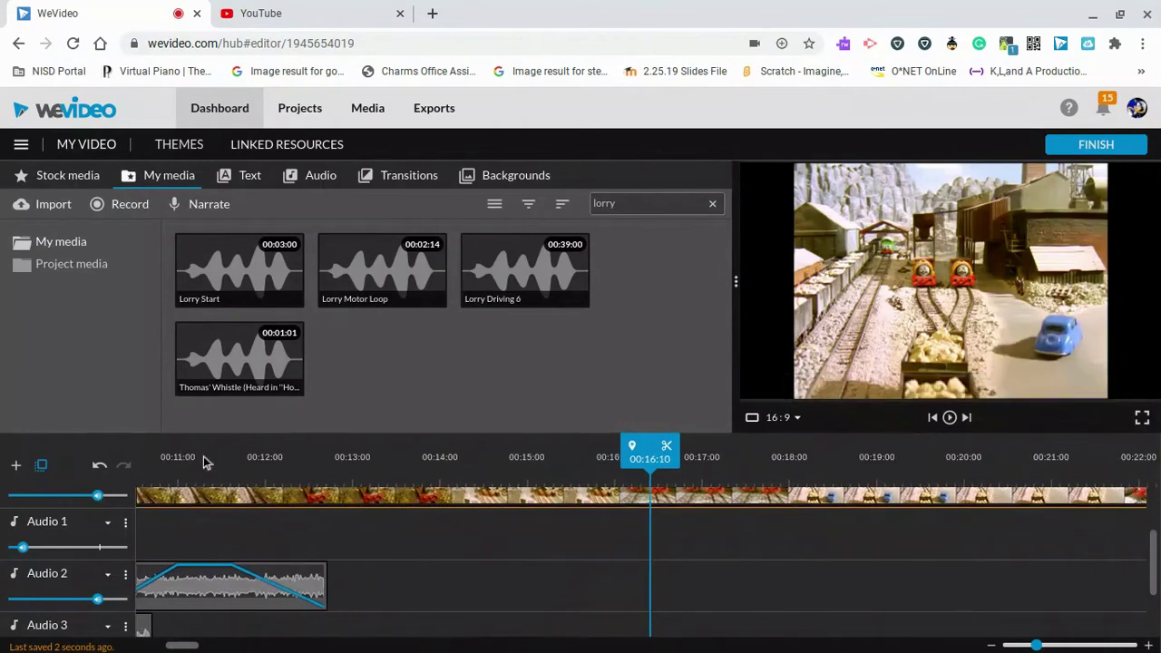
left_click(316, 465)
key("space")
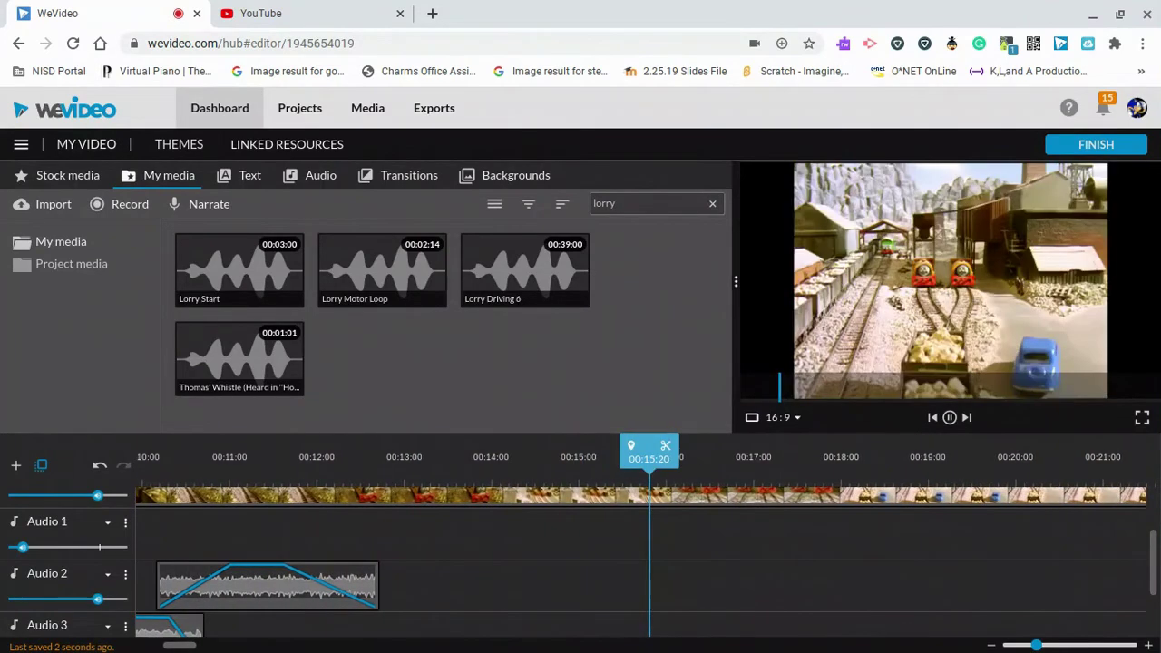
key("space")
Preview the Lorry Start sound and search the media library for "bertie".
left_click(301, 301)
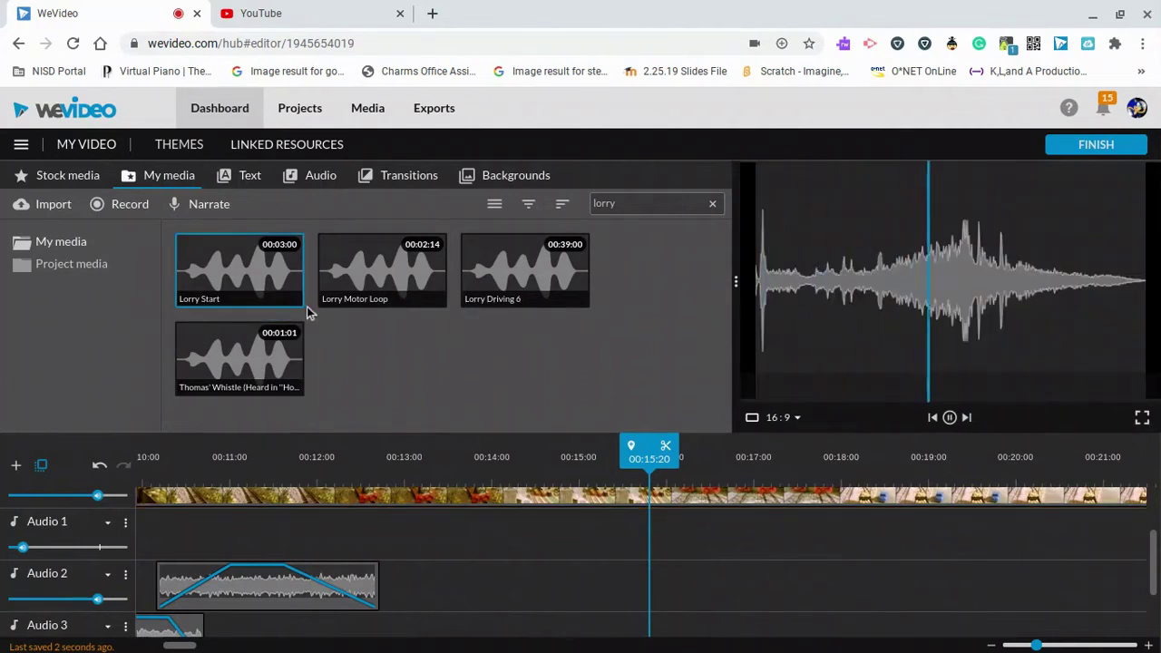
double_click(599, 203)
type("bertie")
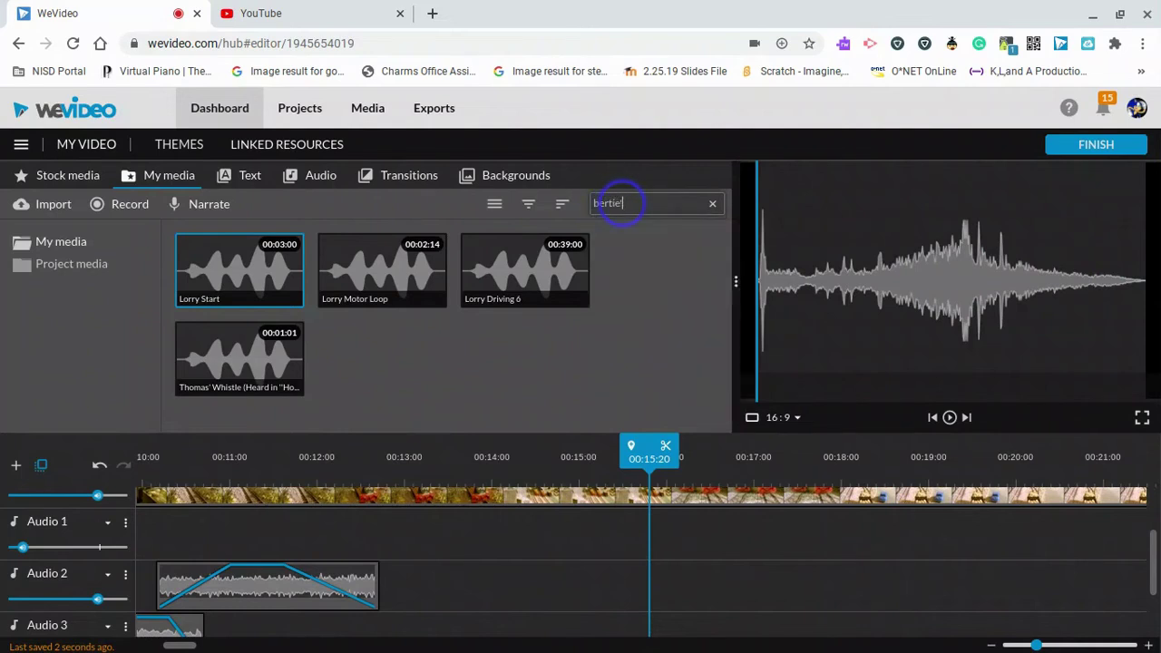
key("Return")
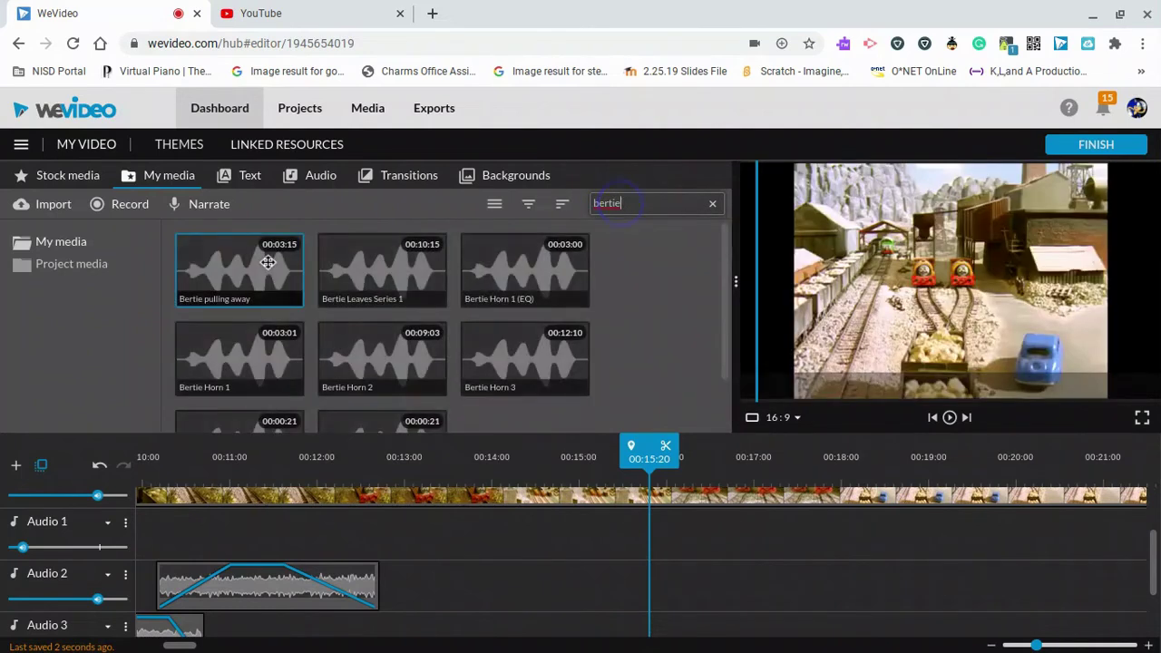
Add the Bertie pulling away sound to Audio 1, starting at about 00:15:08 where the blue car shot begins.
left_click(267, 263)
left_click_drag(392, 428, 550, 535)
key("space")
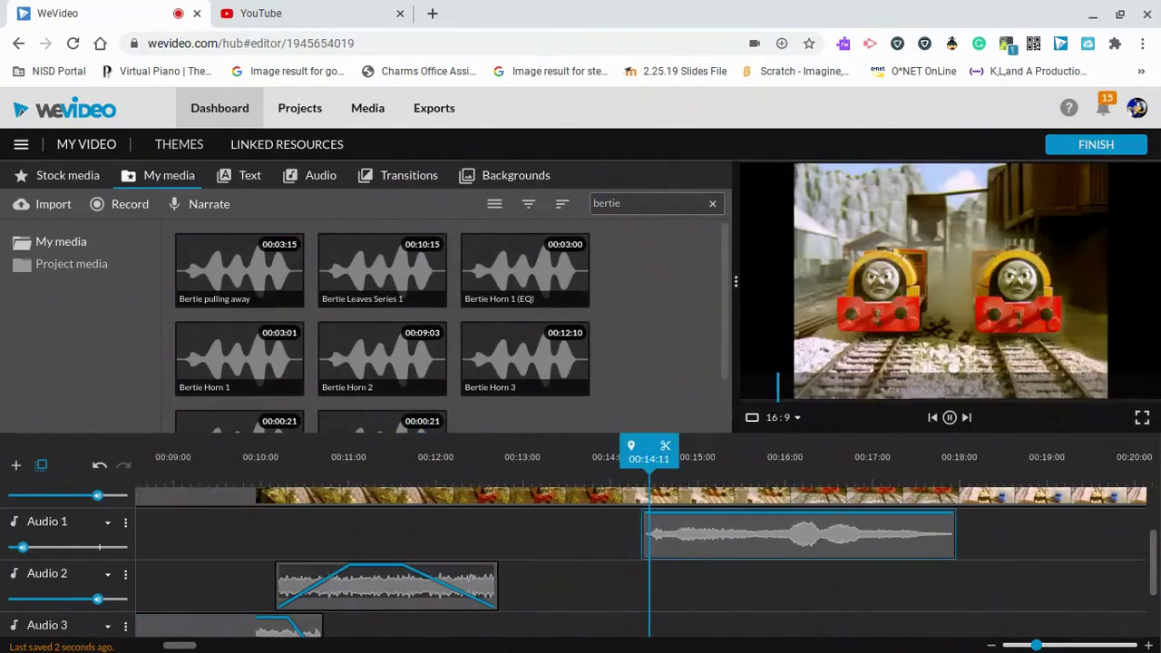
key("space")
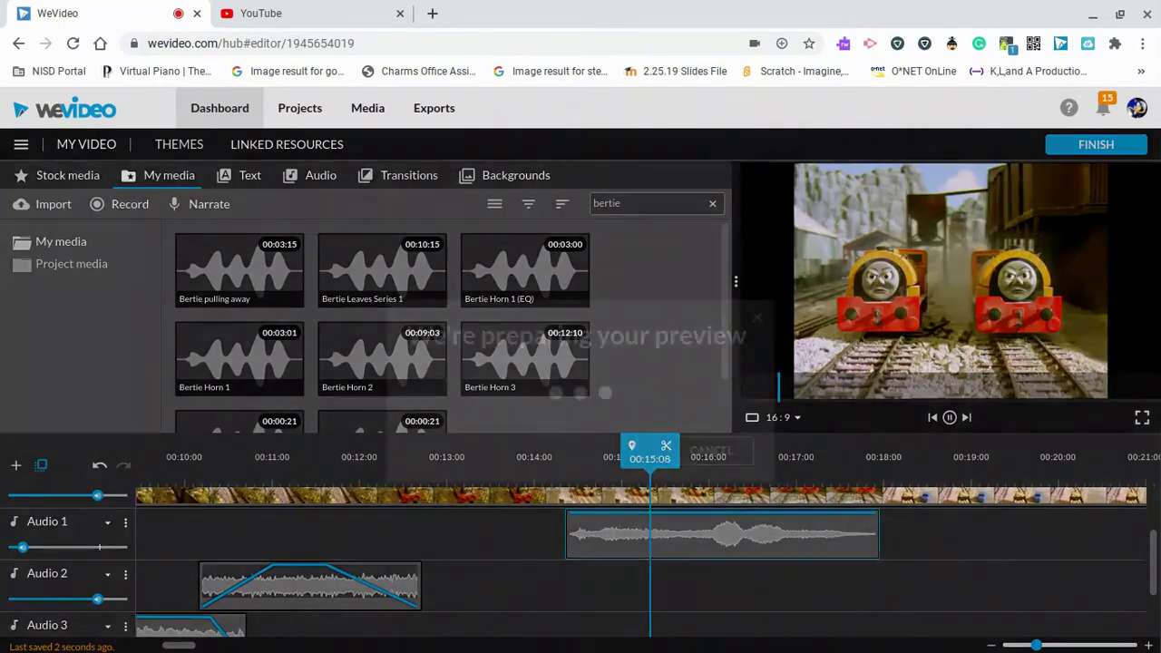
left_click_drag(577, 537, 663, 544)
key("space")
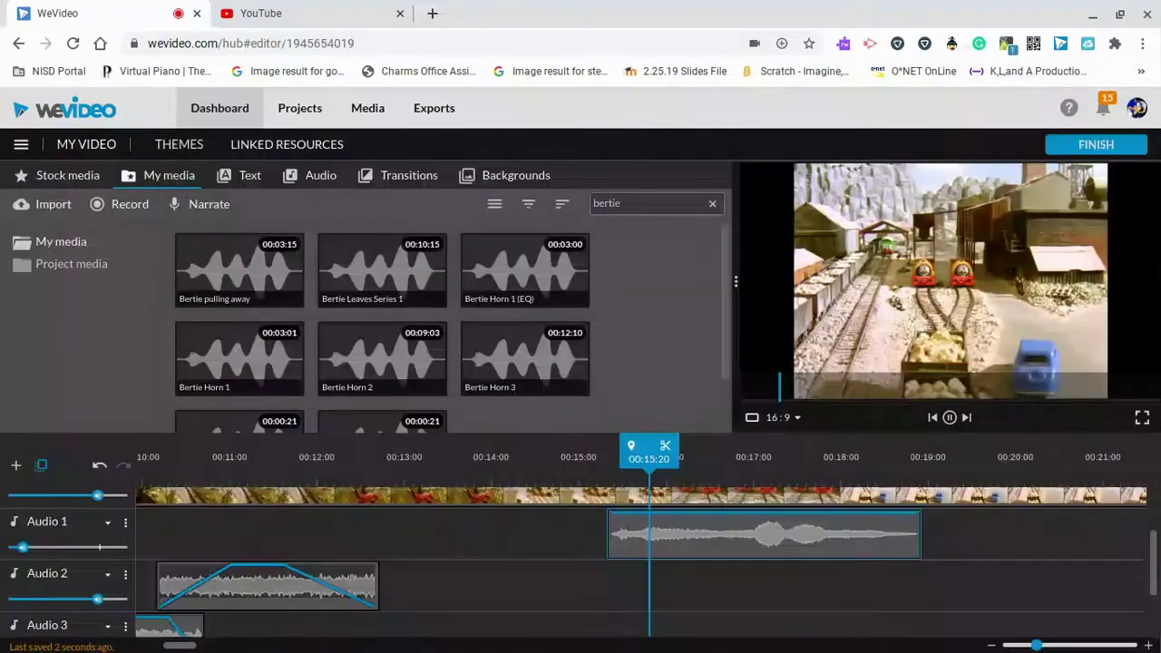
key("space")
Trim the start of the Bertie pulling away clip to about 00:15:14 and play it back up to 00:17:00.
left_click(601, 454)
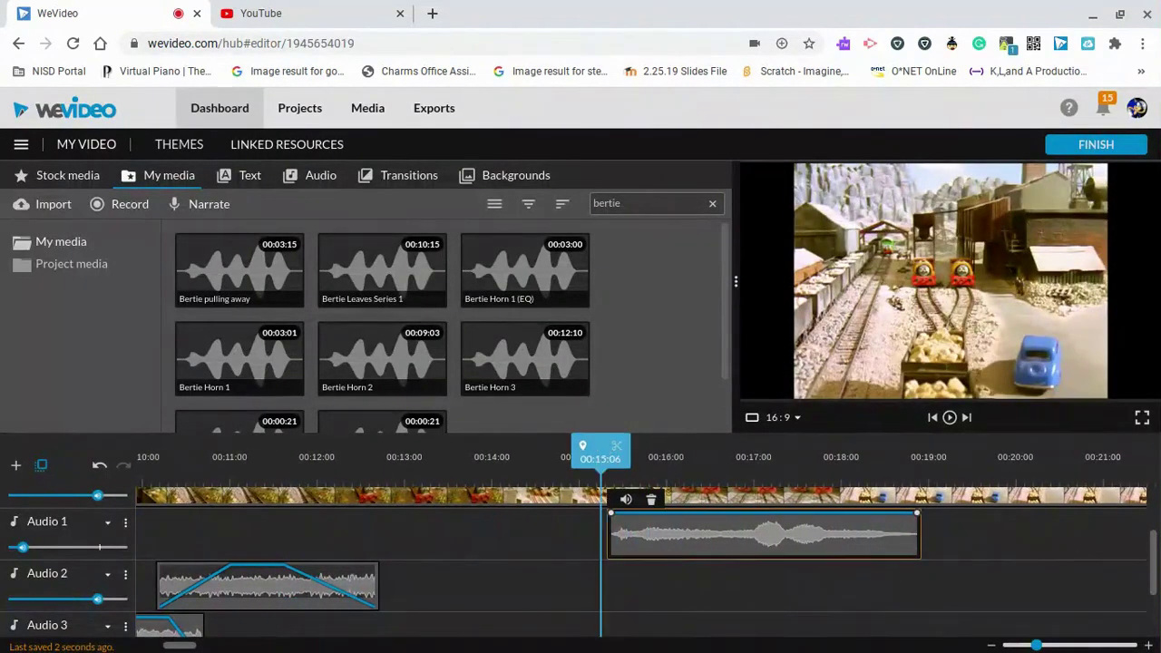
key("space")
key("space")
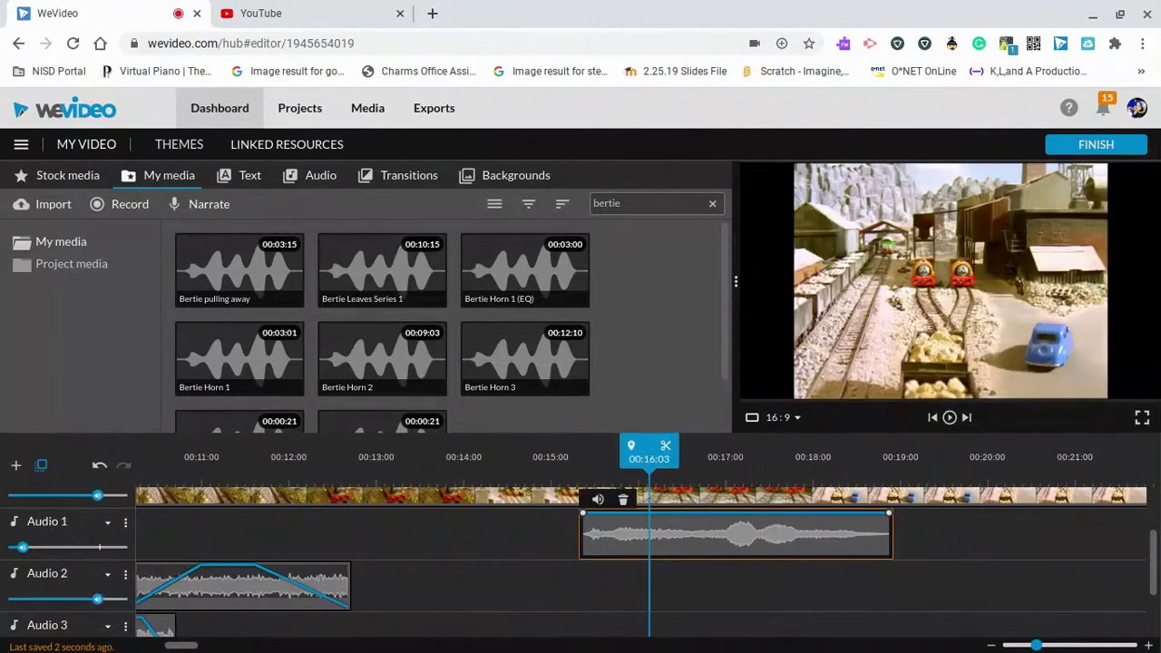
left_click_drag(605, 444, 603, 443)
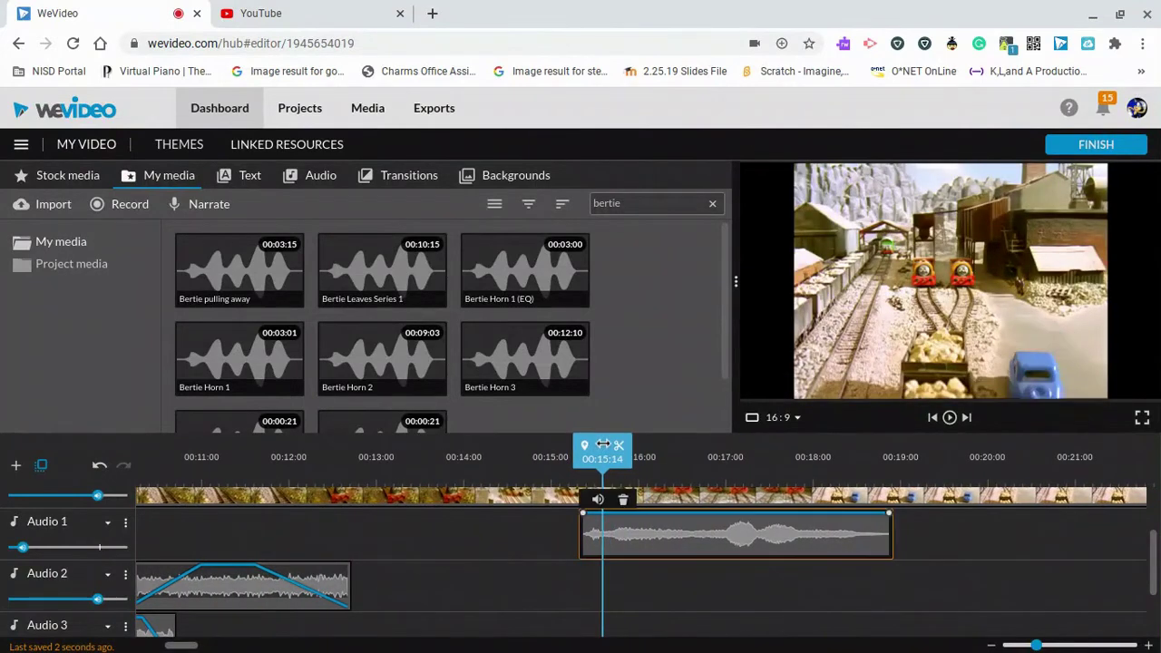
key("space")
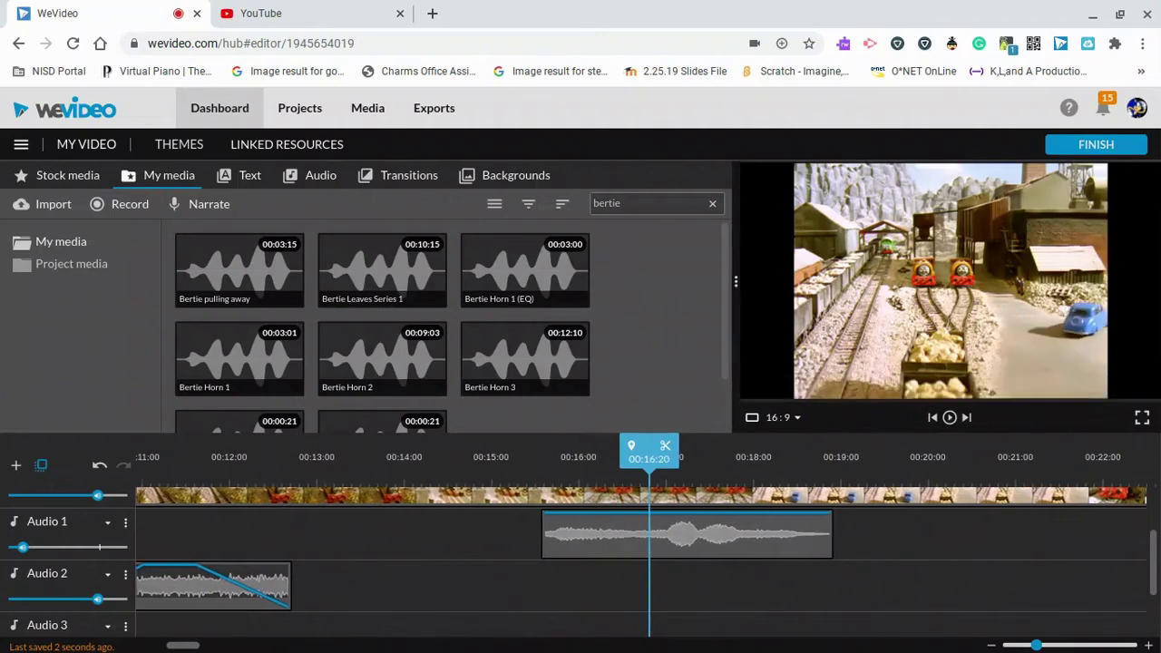
key("space")
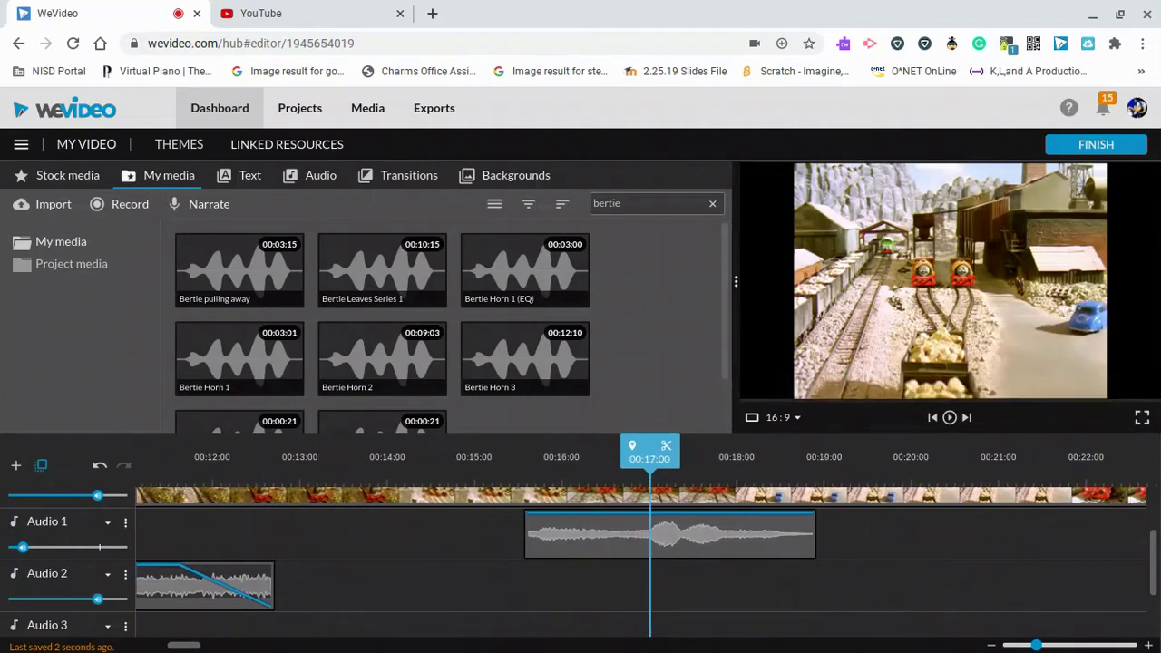
Split the Bertie pulling away clip on Audio 1 at 00:17:00 and delete the piece after the cut.
left_click(651, 524)
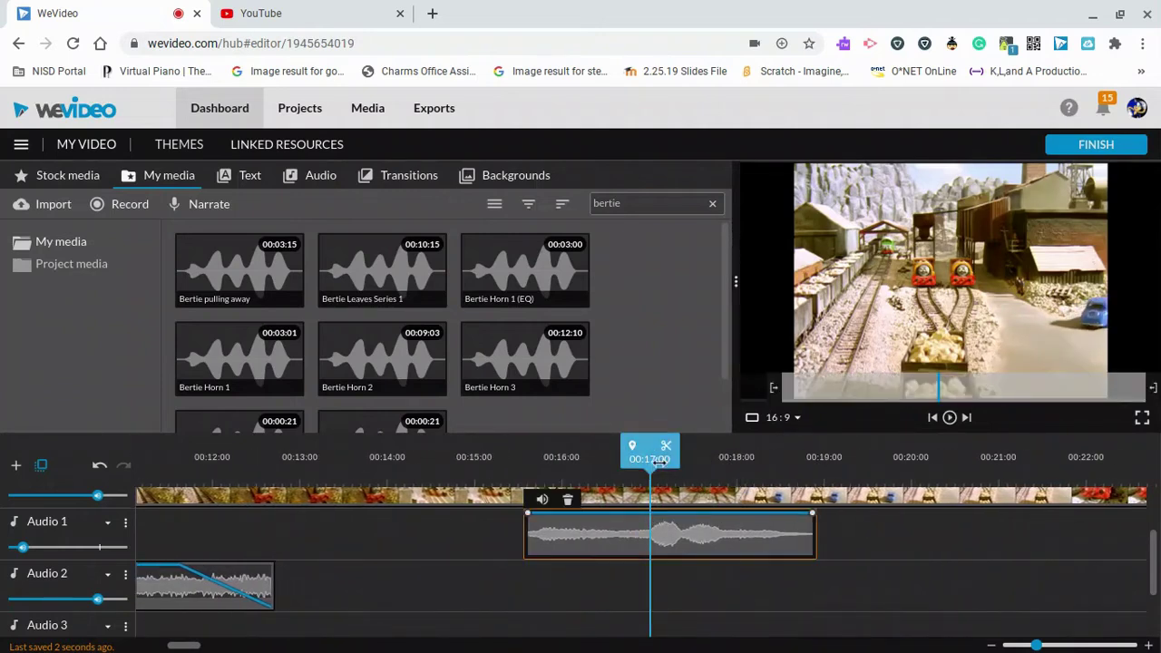
key("space")
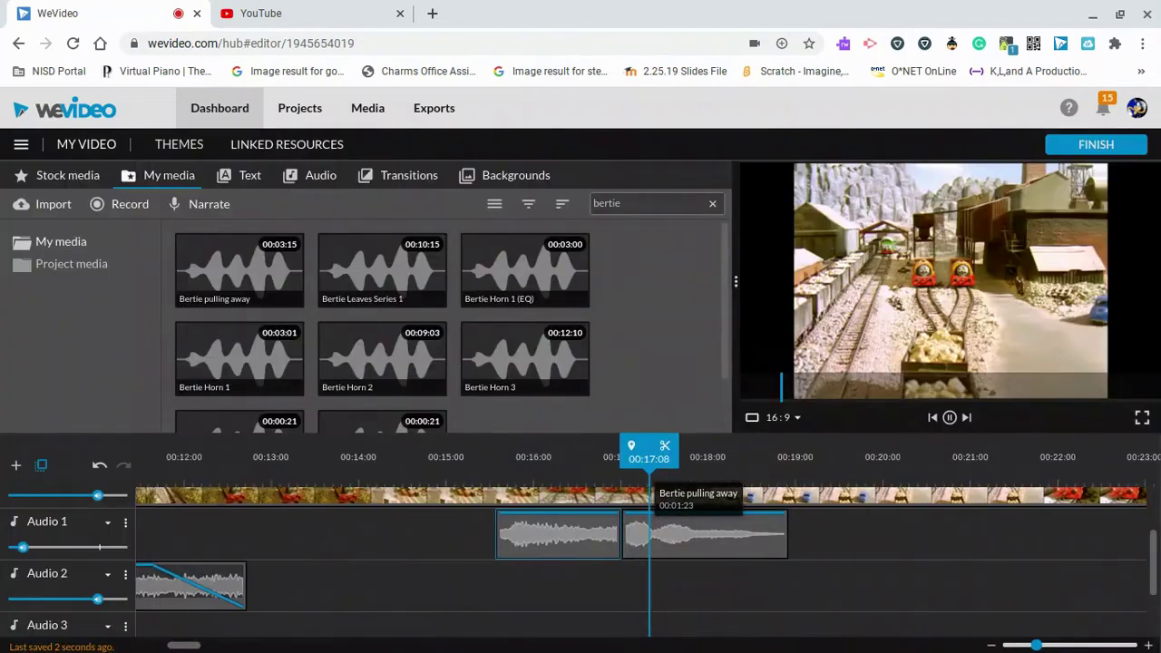
key("space")
left_click(638, 539)
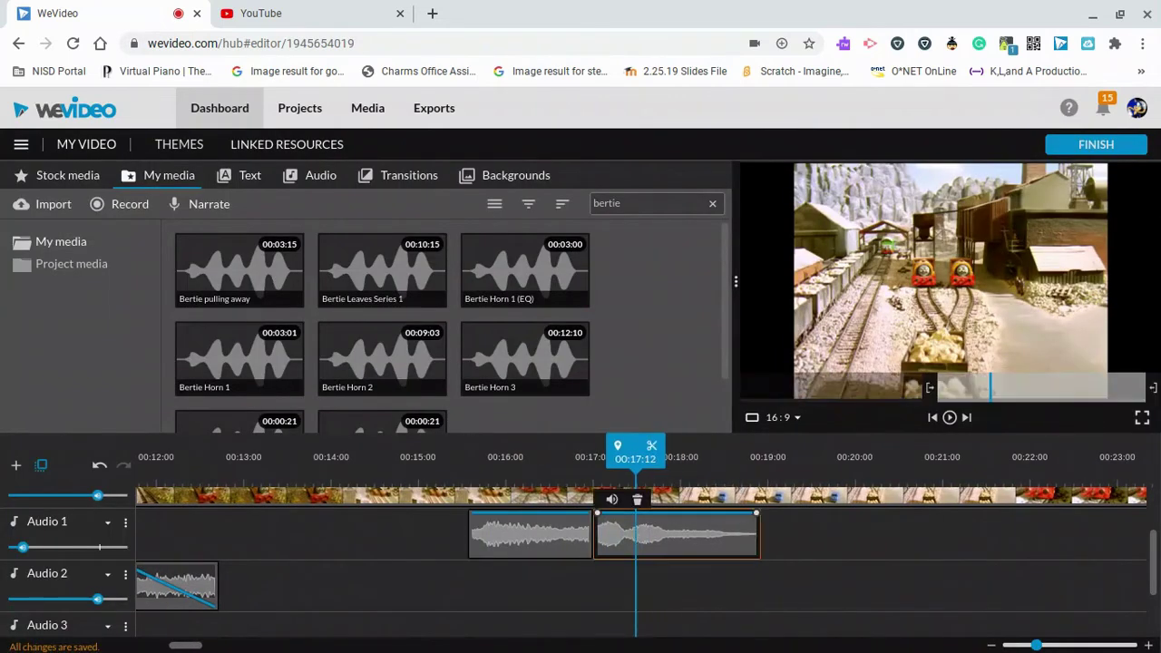
Fade the Bertie pulling away clip on Audio 1 from full volume to silence across its length and play it back.
left_click(506, 474)
key("space")
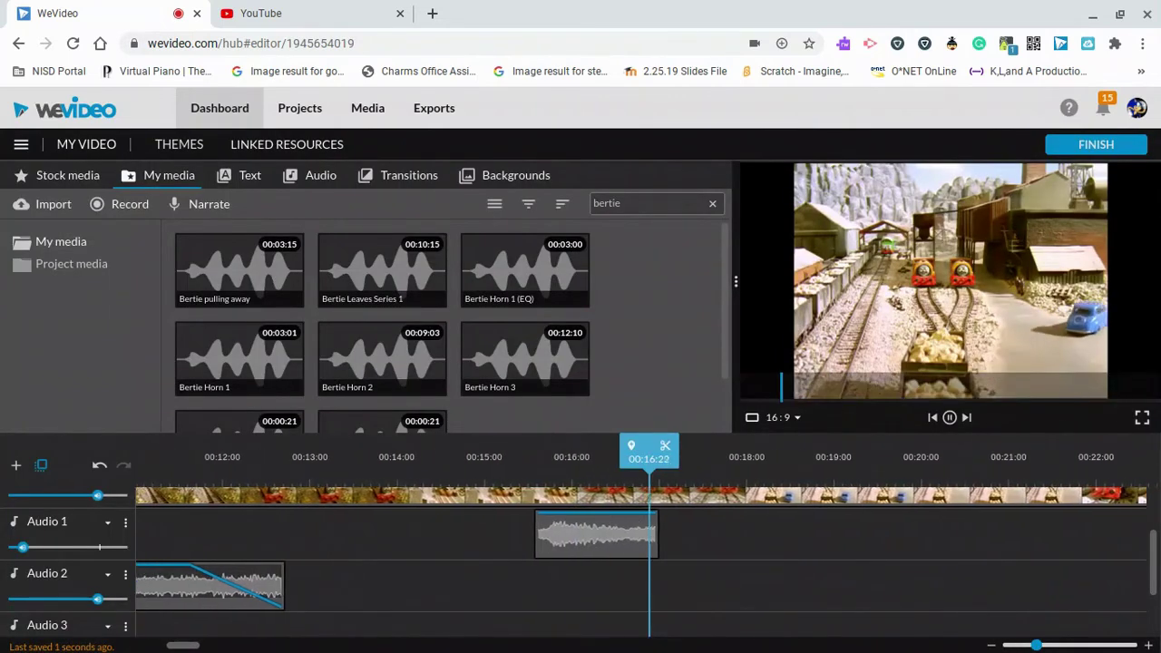
key("space")
left_click(612, 542)
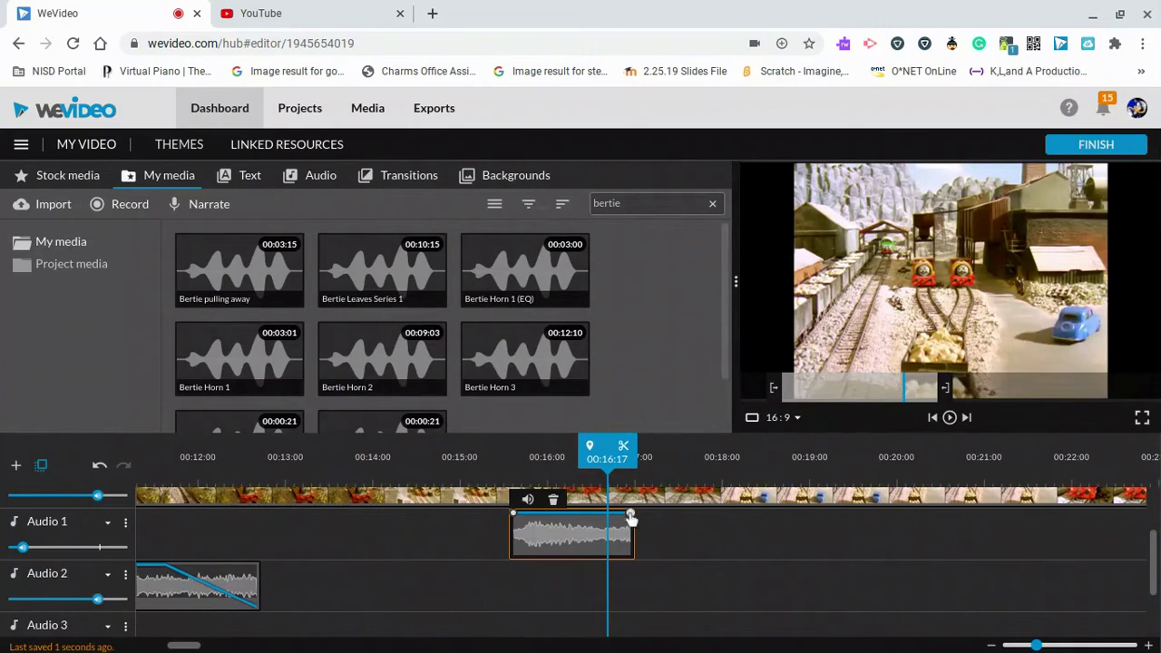
left_click(502, 473)
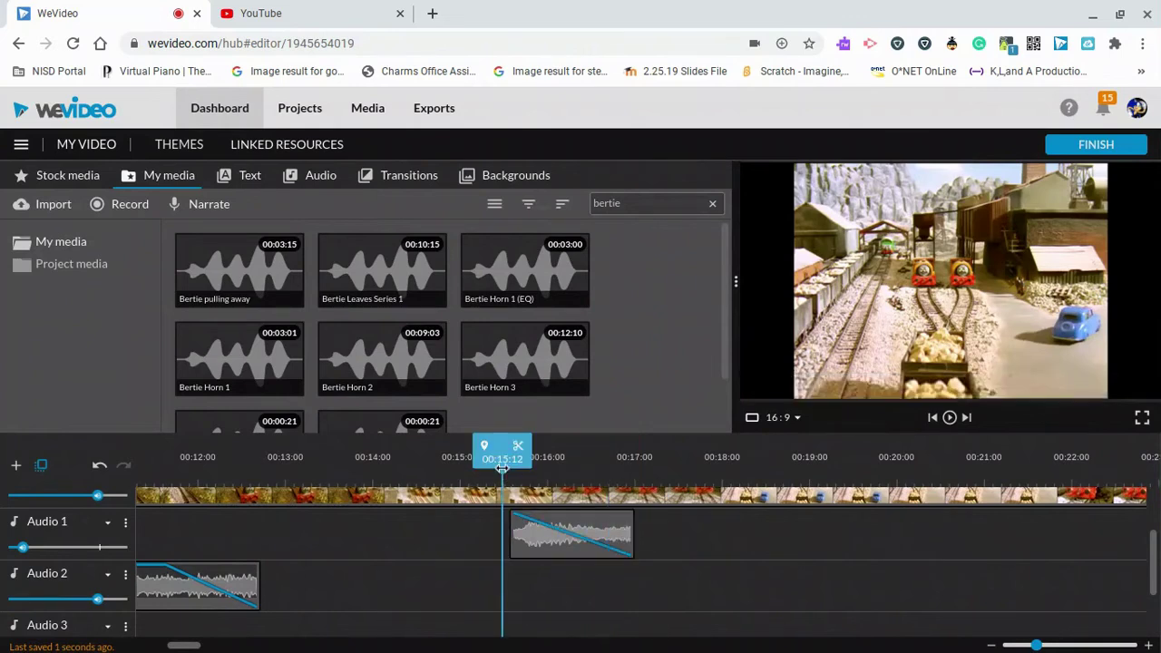
key("space")
key("space")
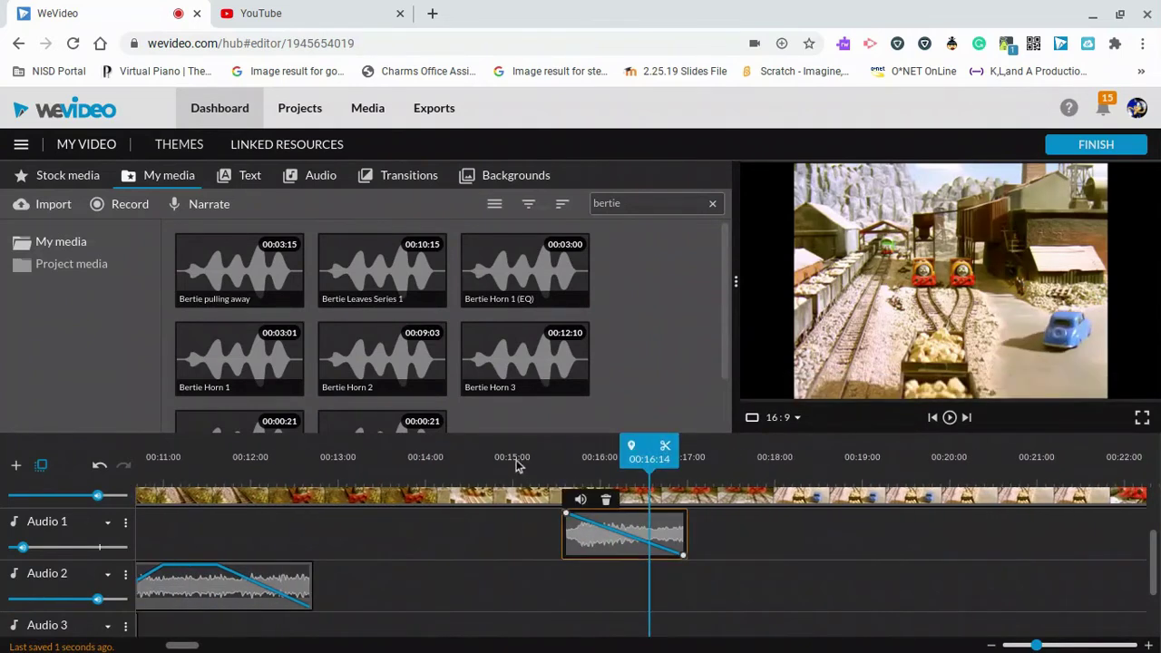
Hold the Bertie pulling away clip at 100% until about halfway, fading out only over its second half, and play it back.
left_click(558, 470)
key("space")
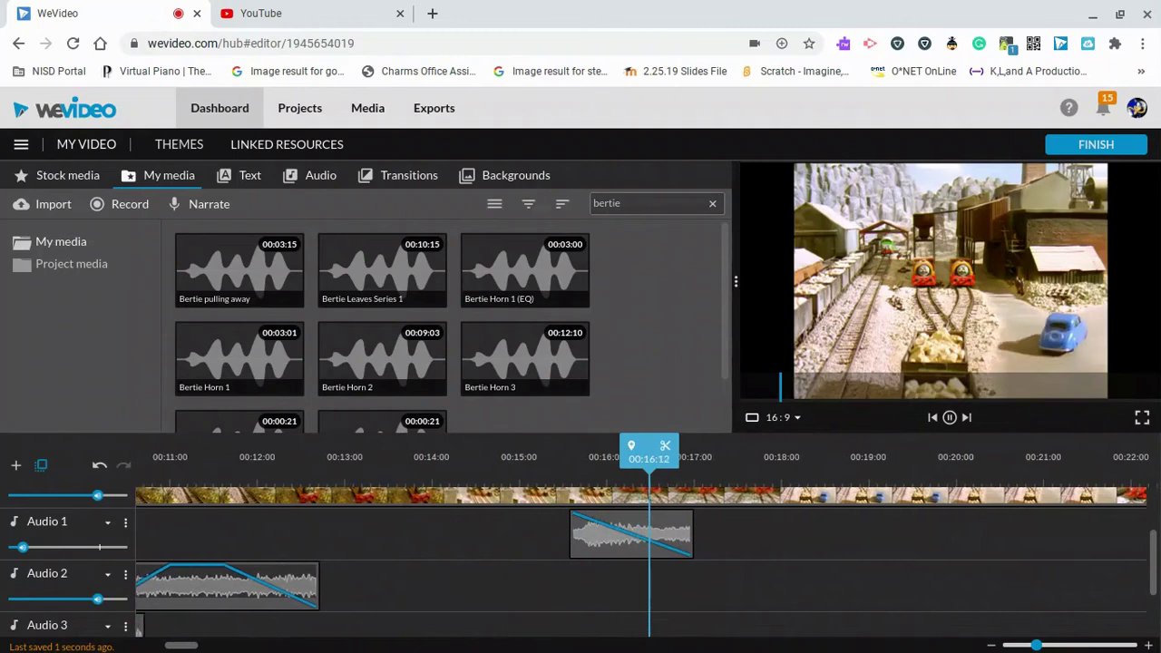
key("space")
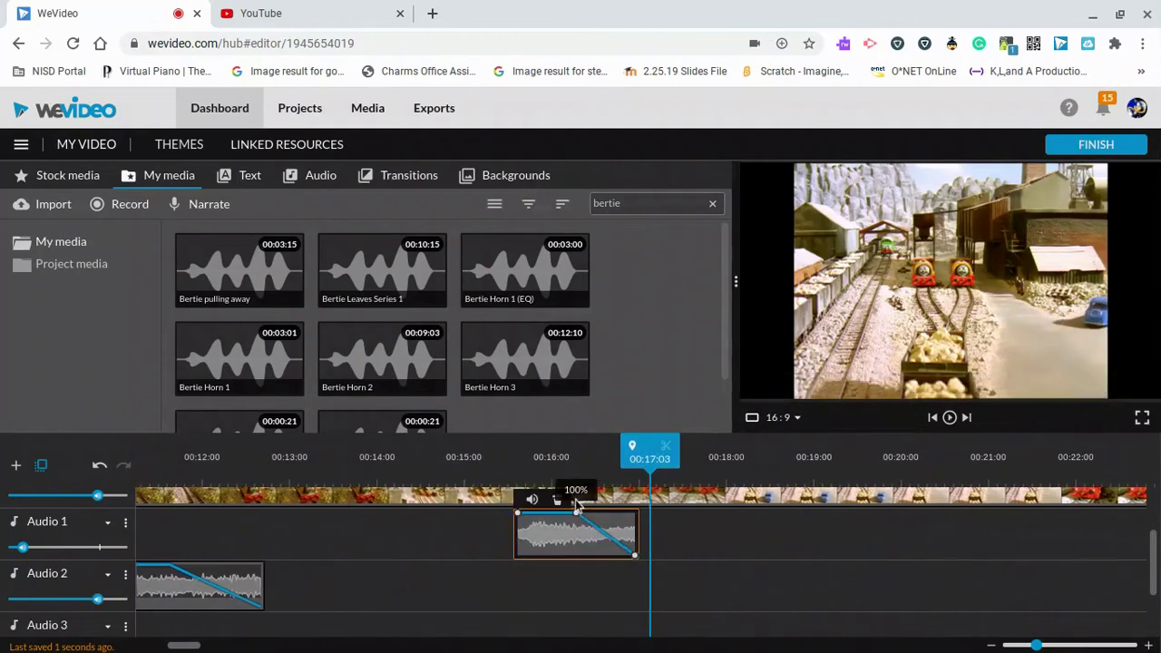
left_click(506, 463)
key("space")
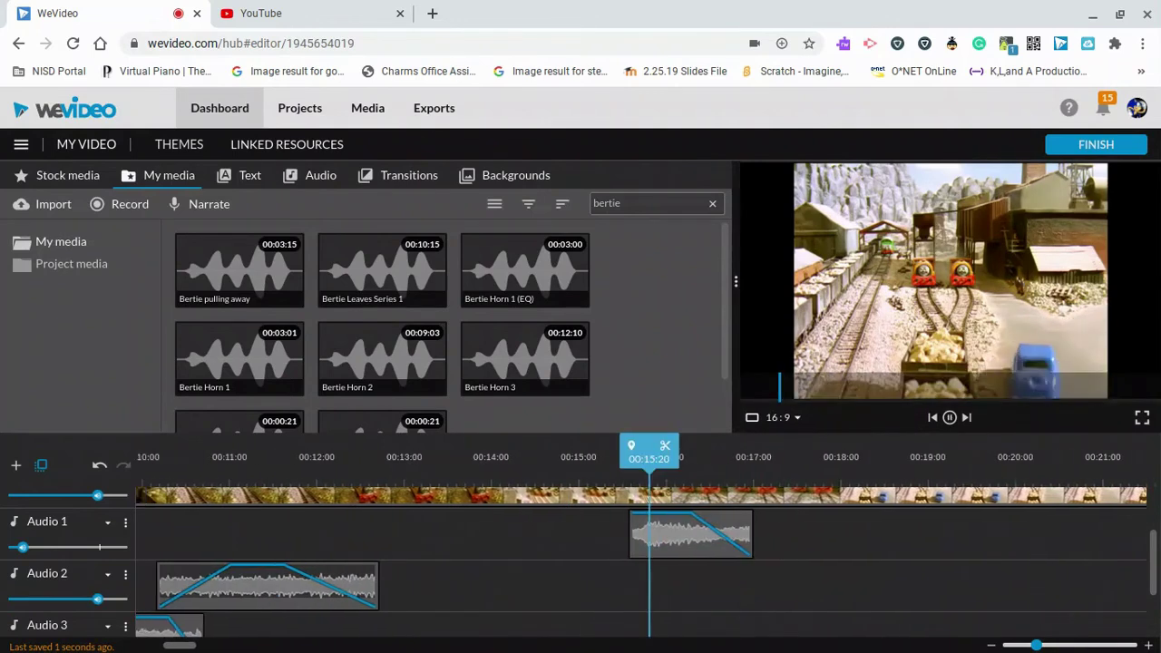
key("space")
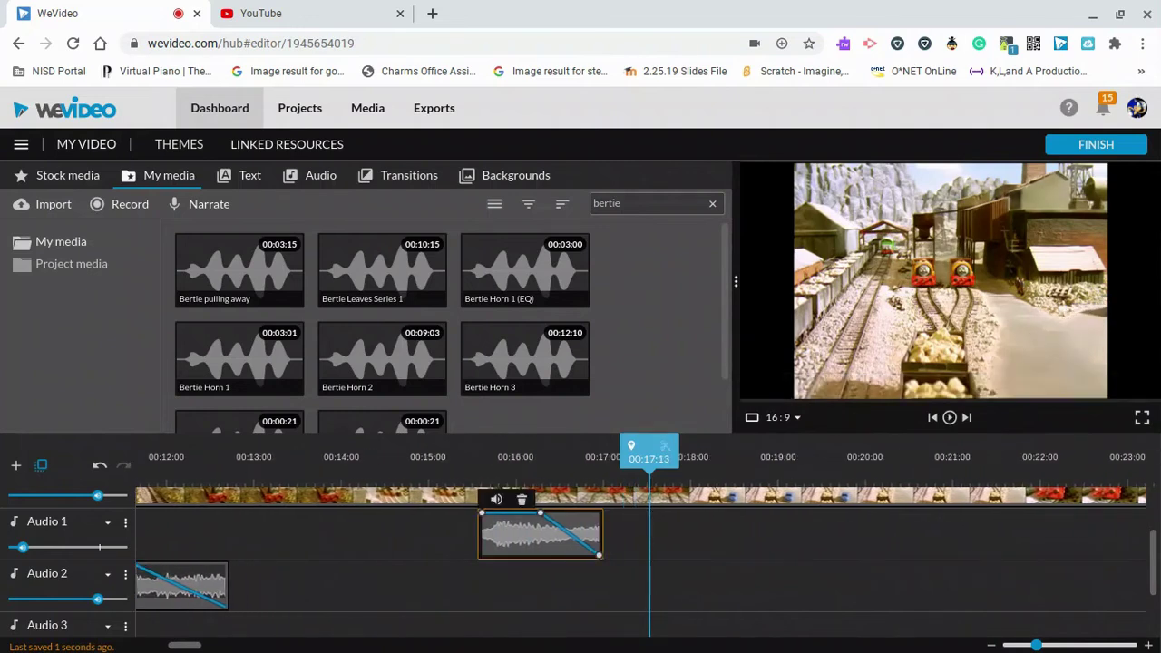
Add a short fade-in to the Bertie pulling away clip, reaching 100% at about 00:15:21, and check it in playback.
key("space")
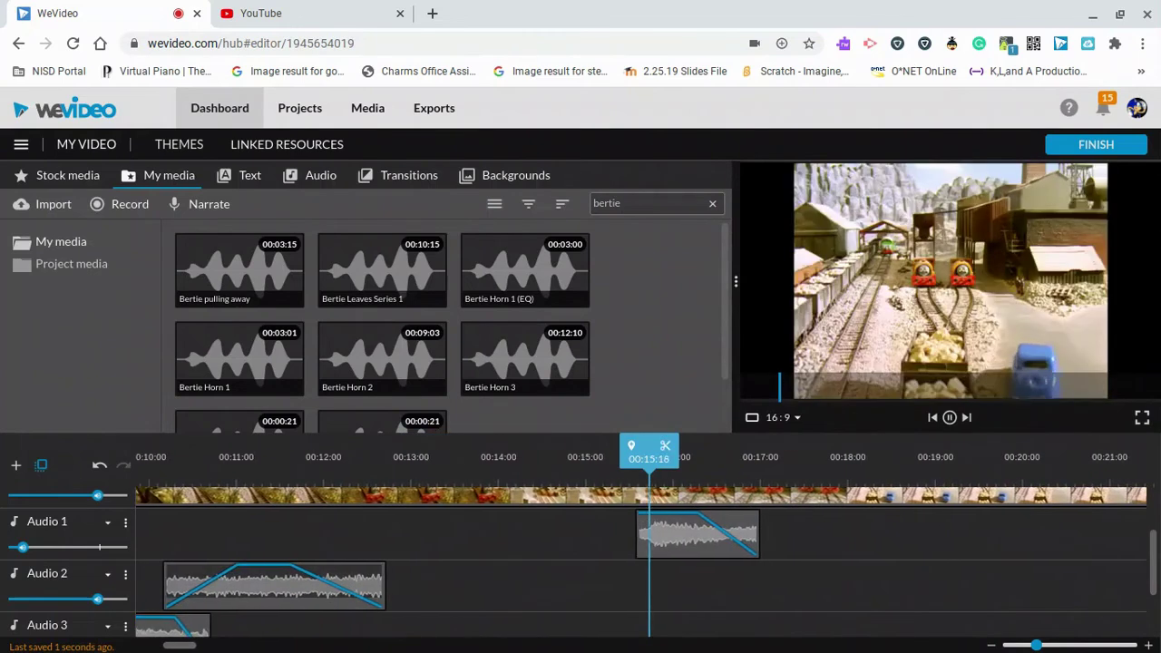
key("space")
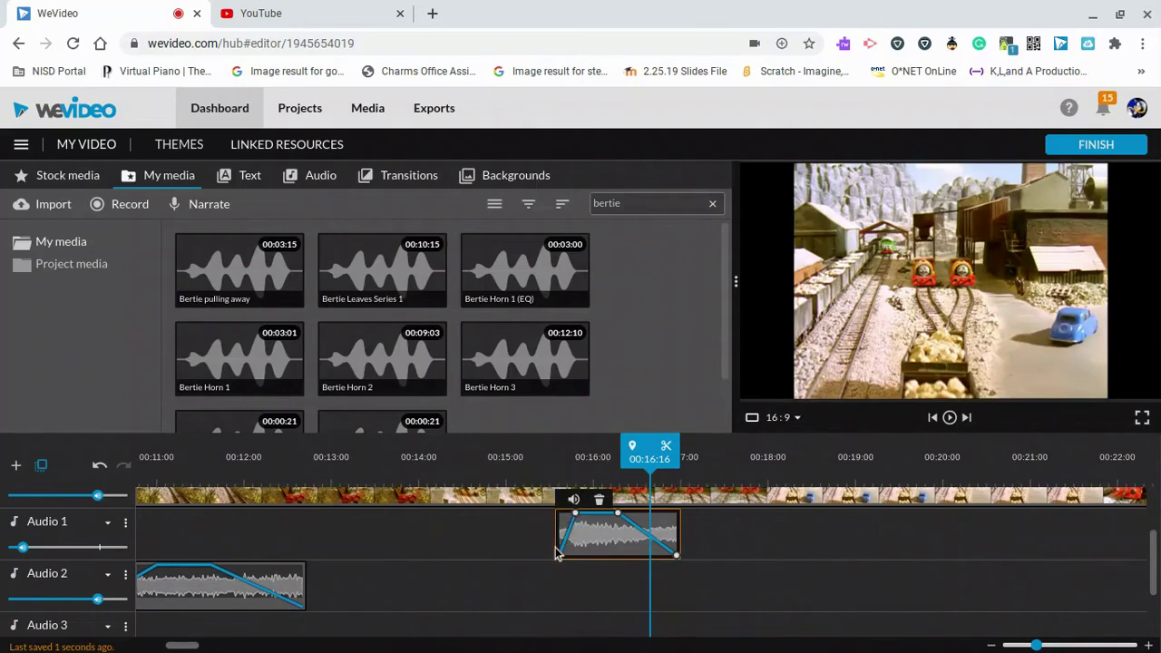
left_click(557, 463)
key("space")
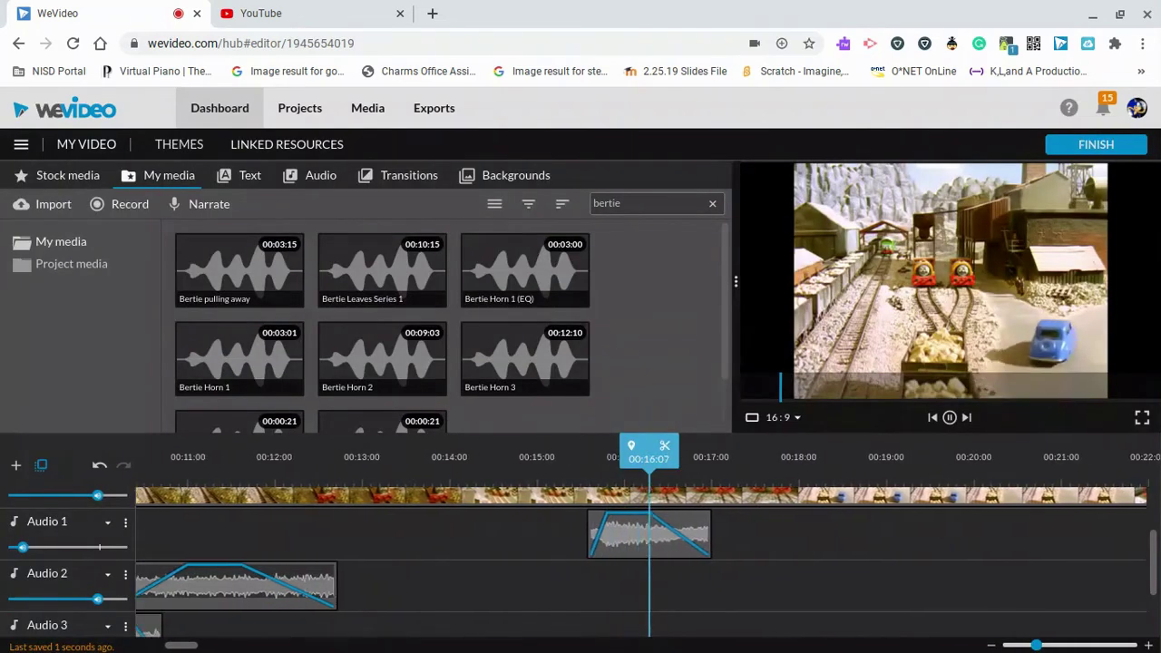
key("space")
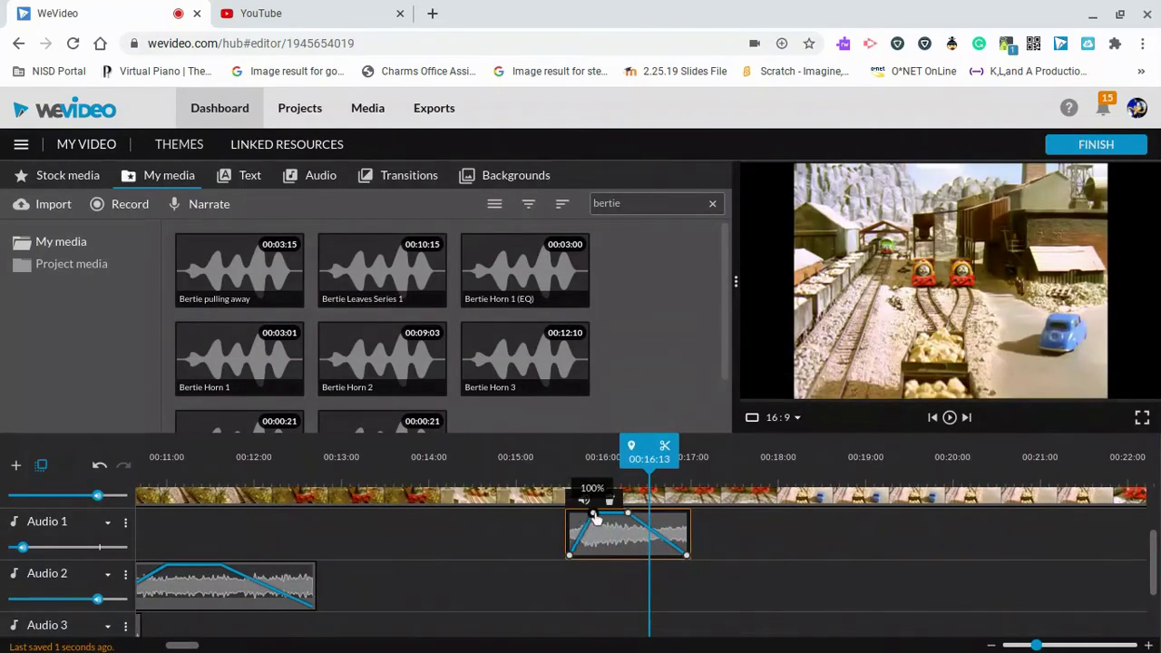
key("space")
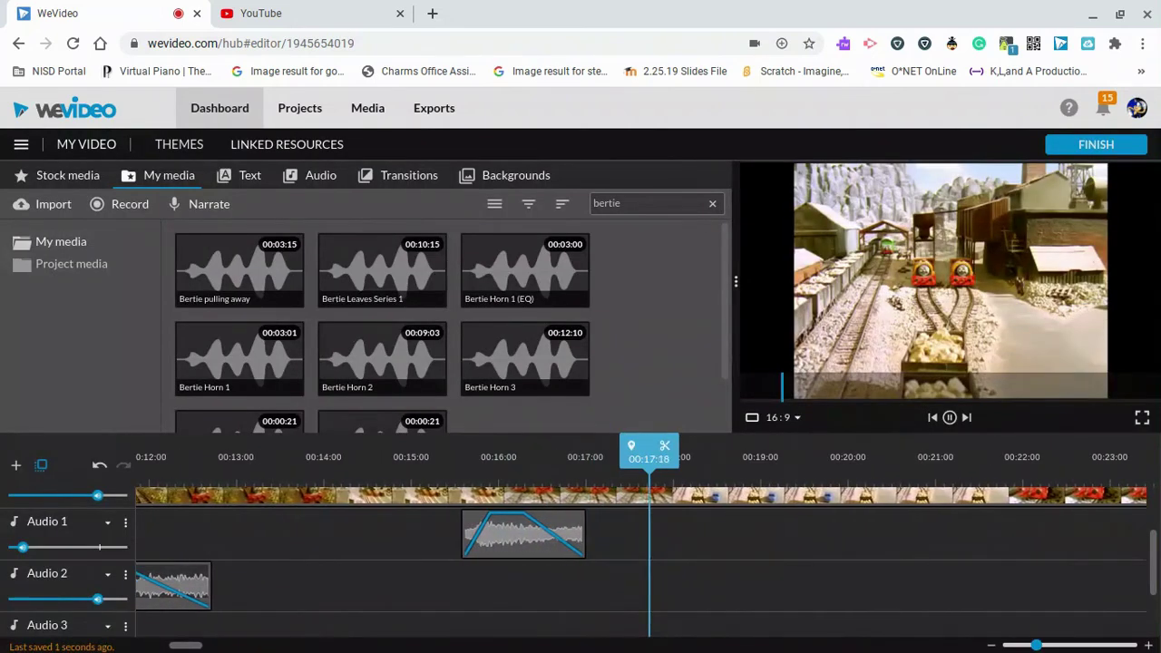
key("space")
Play the video through the following shots up to the green diesel engine's shot at 00:26:01.
left_click(215, 504)
key("space")
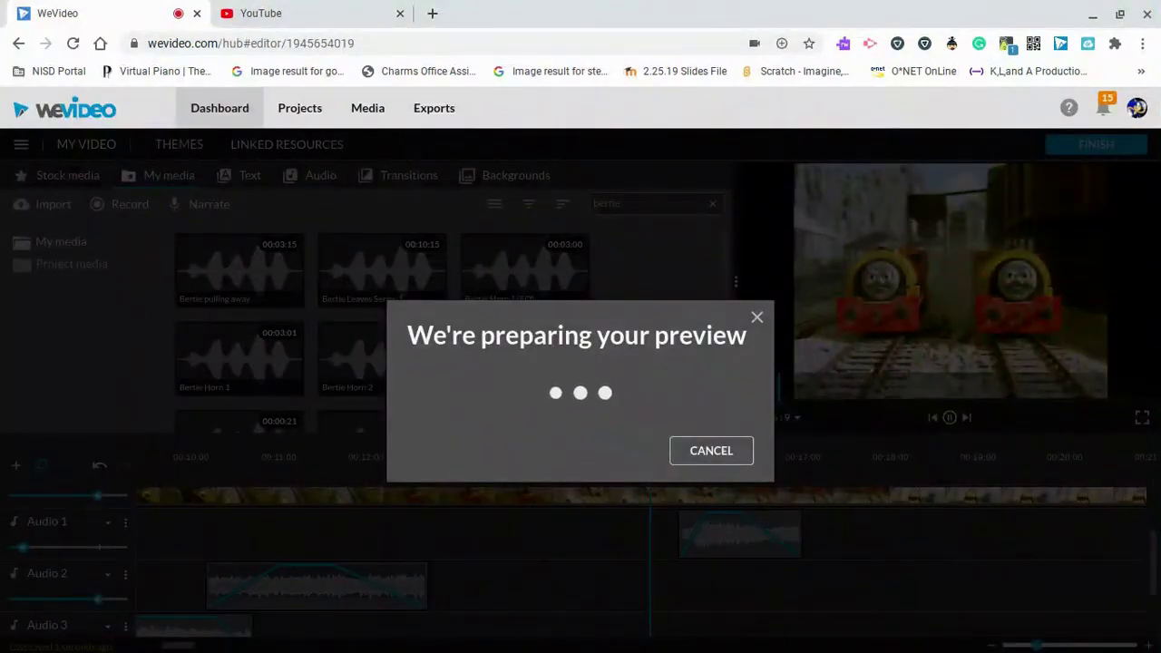
left_click(746, 448)
left_click(711, 464)
key("space")
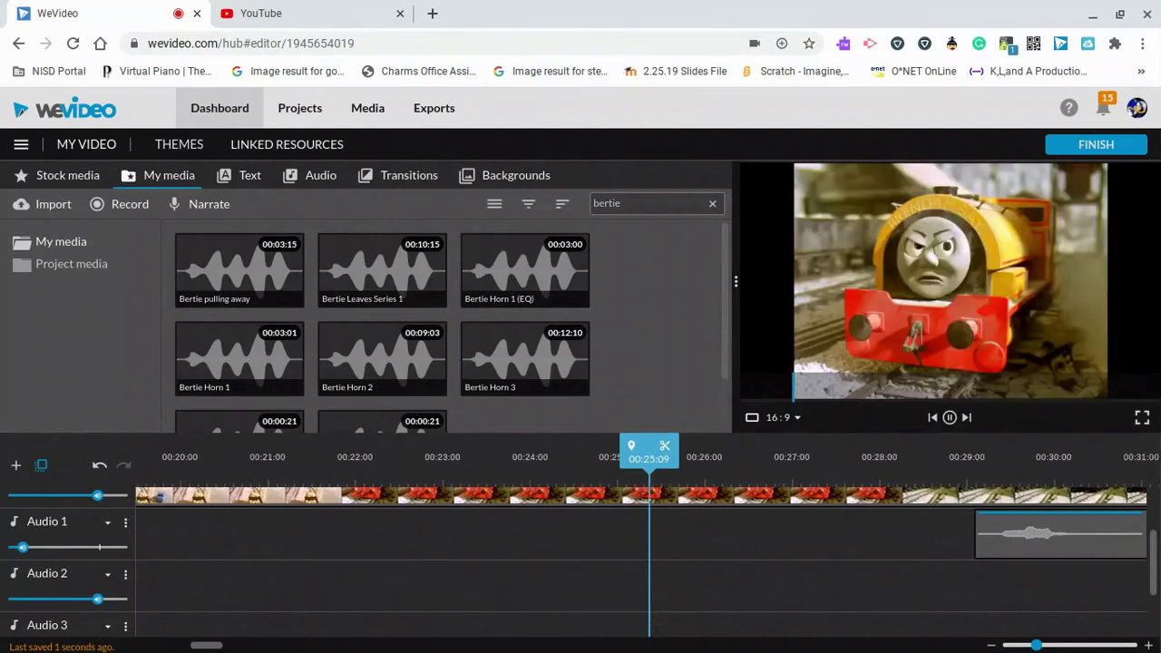
key("space")
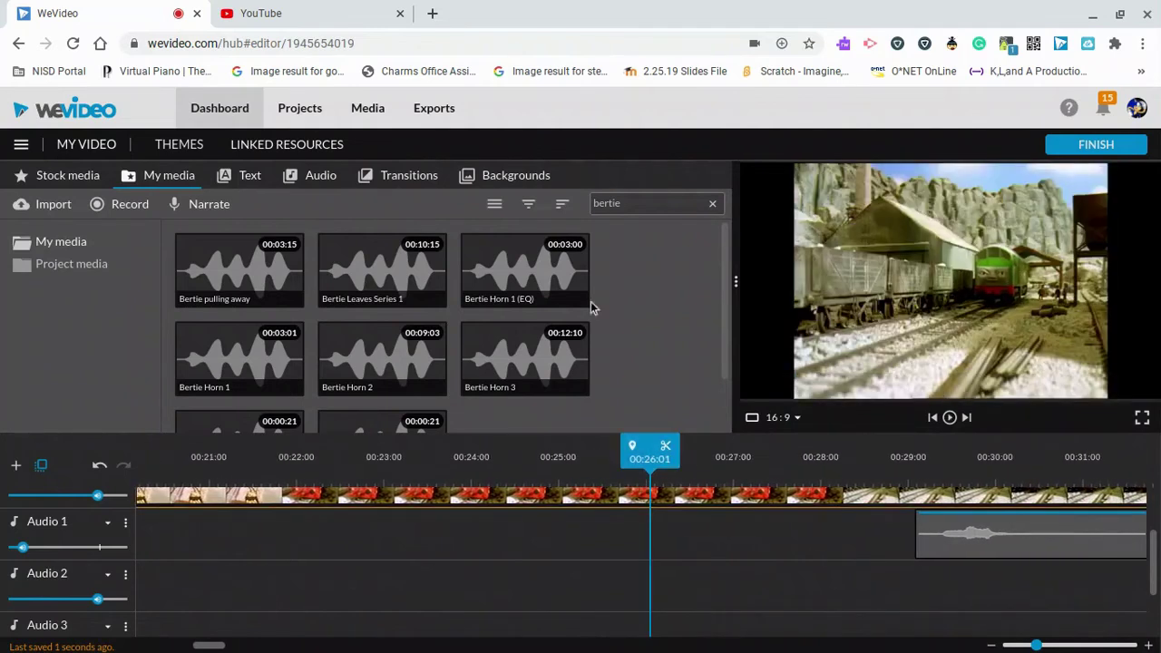
Search the media library for "diesel" and play from 00:23:11 to find where the green diesel's shot begins.
type("diesel")
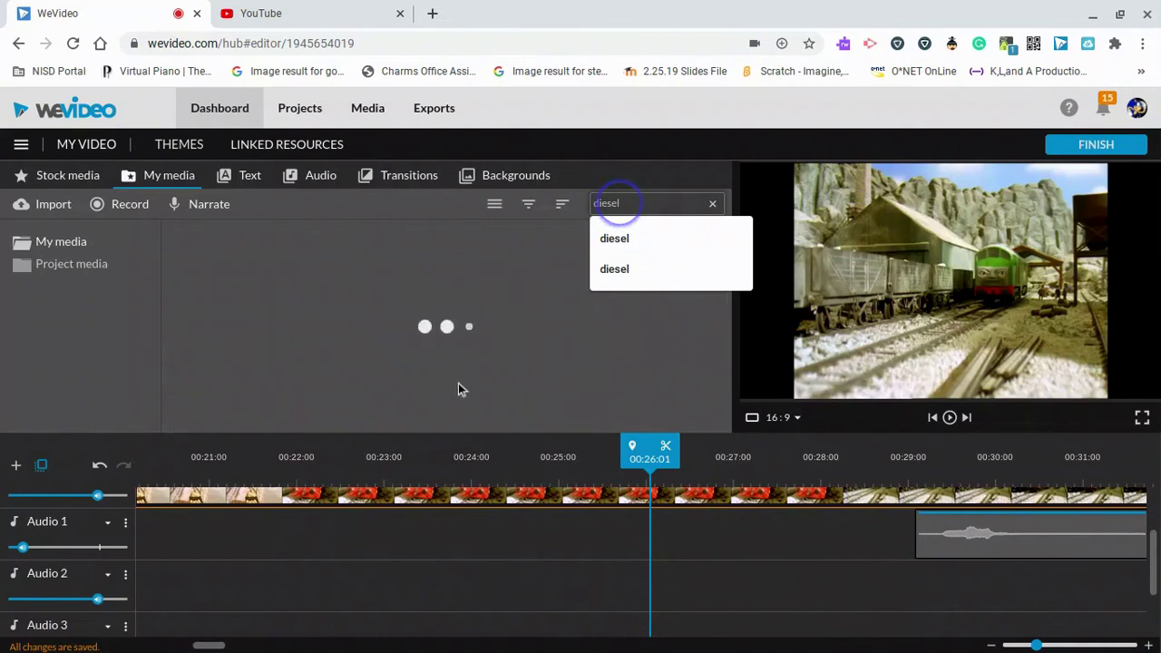
left_click(423, 437)
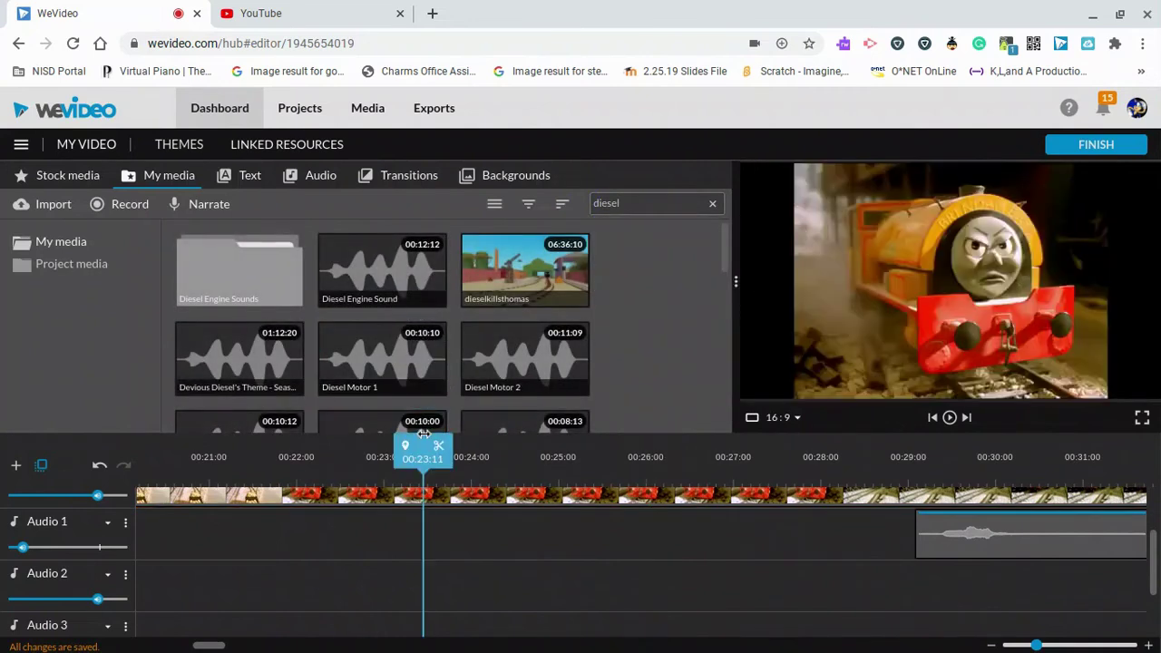
key("space")
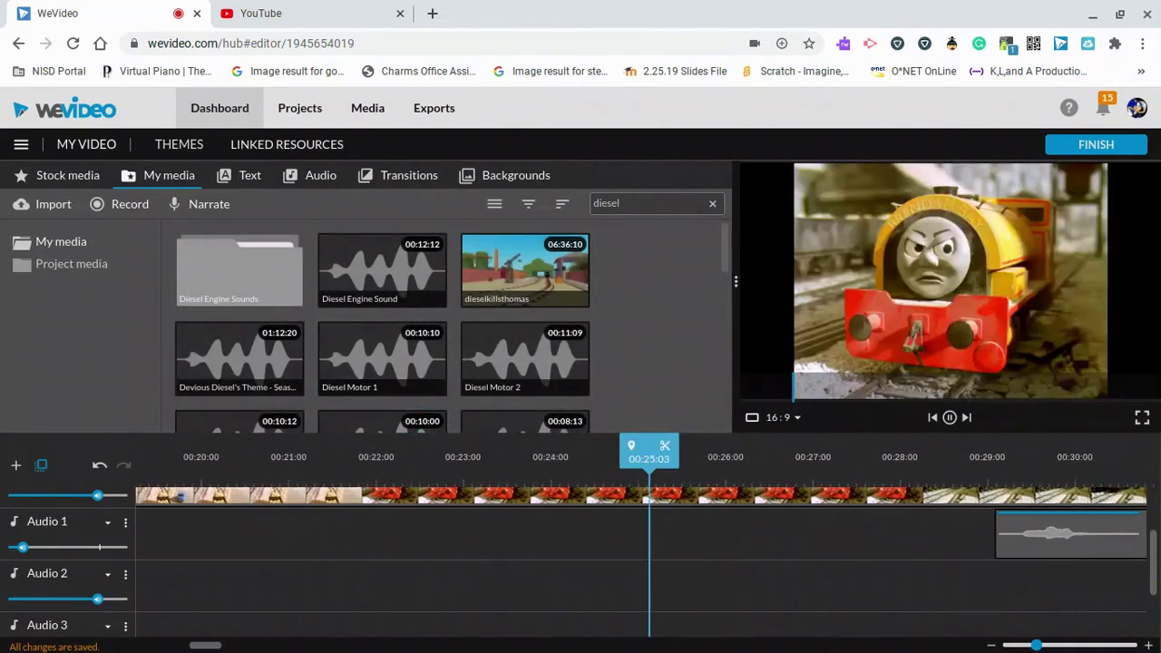
key("space")
Try the Diesel Engine Sound clip on Audio 2 from about 00:26:00, play it back, and delete it.
left_click_drag(325, 270, 665, 593)
key("space")
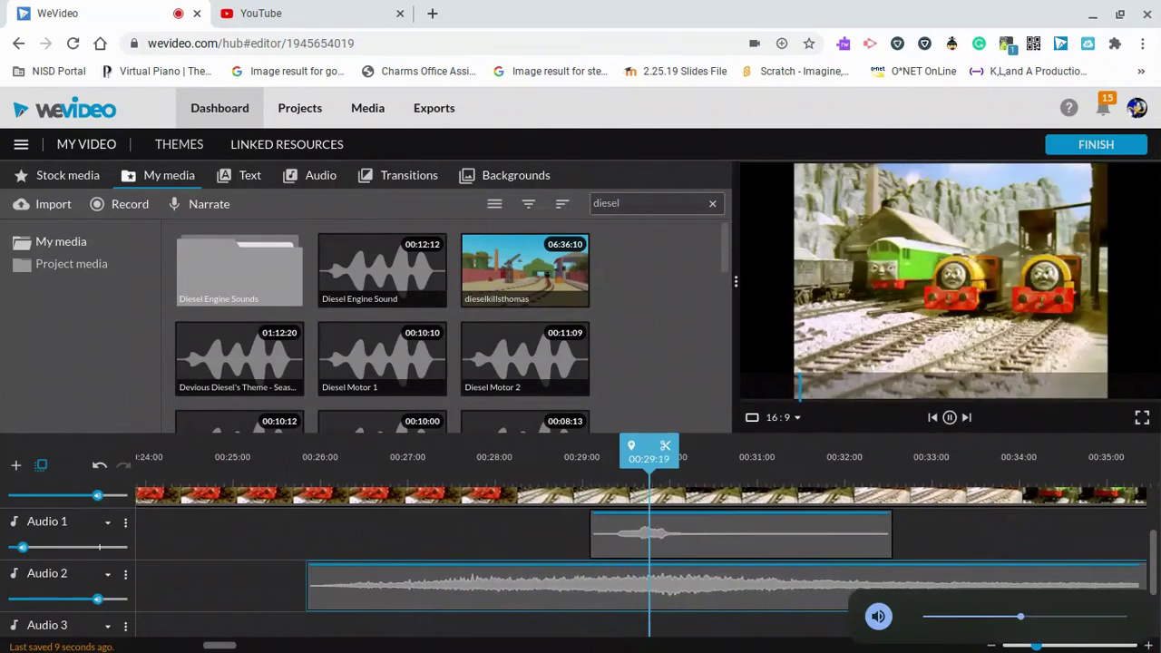
key("space")
key("space")
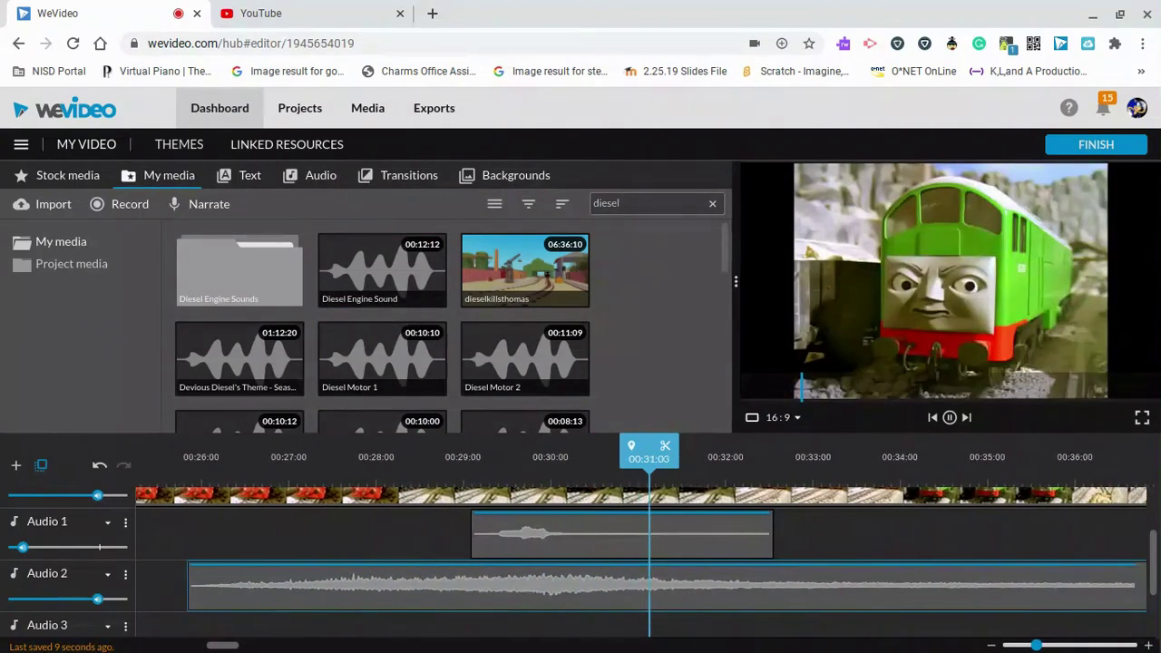
key("space")
left_click(230, 460)
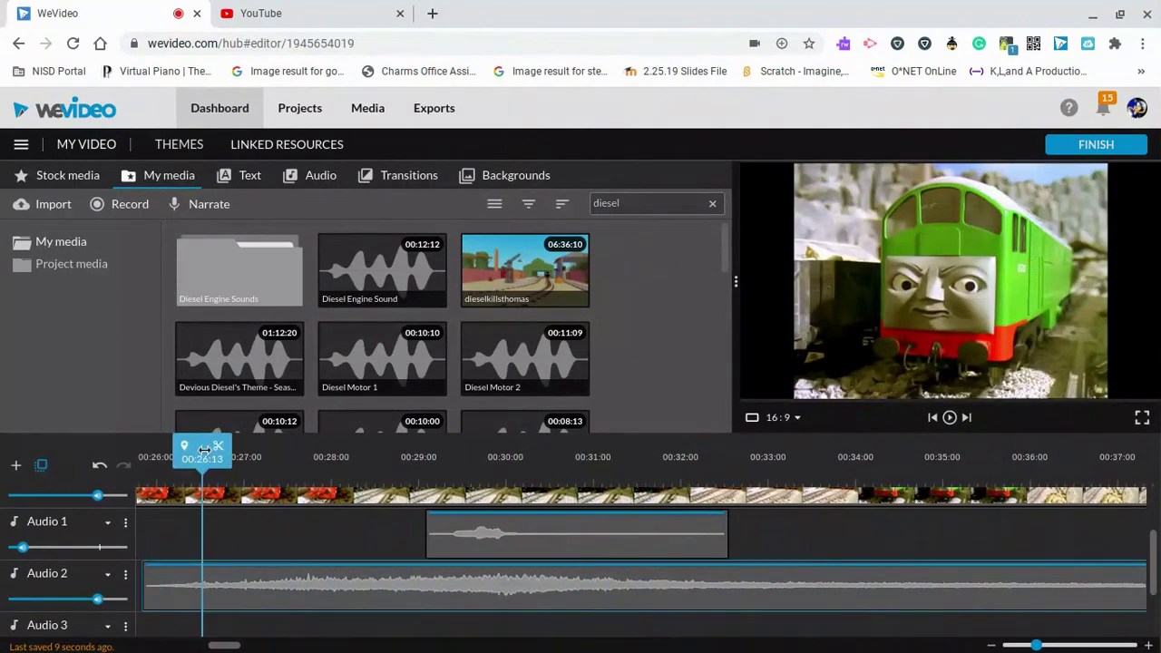
key("Delete")
Park the playhead at 00:26:01 and preview diesel sounds, including Diesel Motor 1, Diesel Engine Sound looped and Diesel Engine Sounds.
key("space")
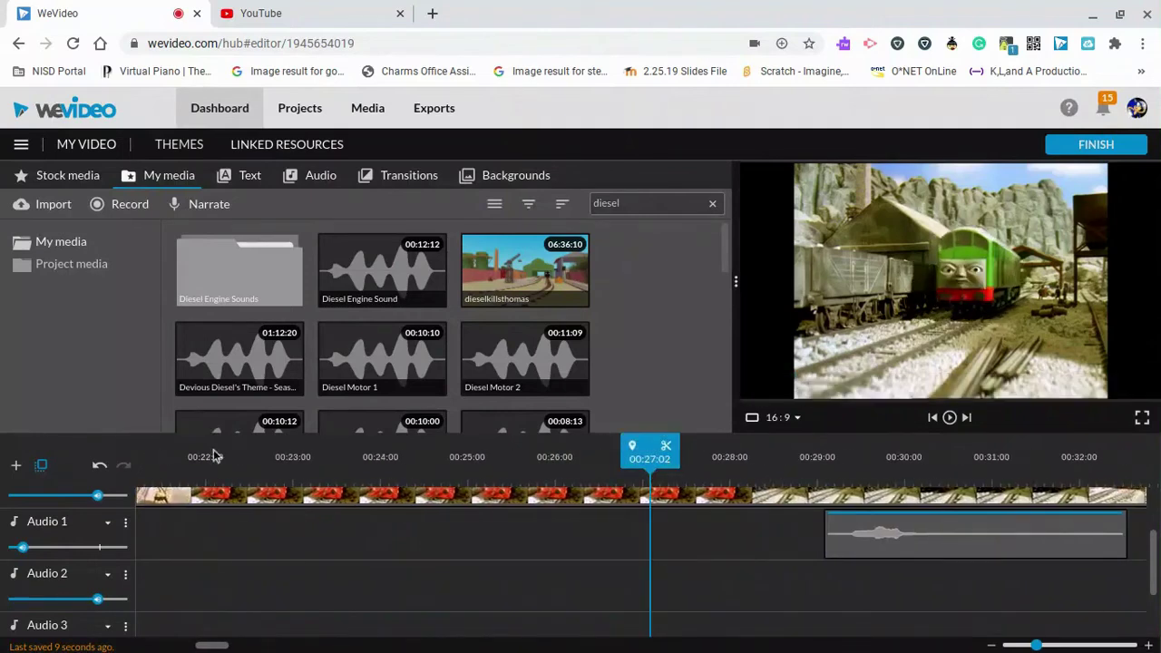
key("space")
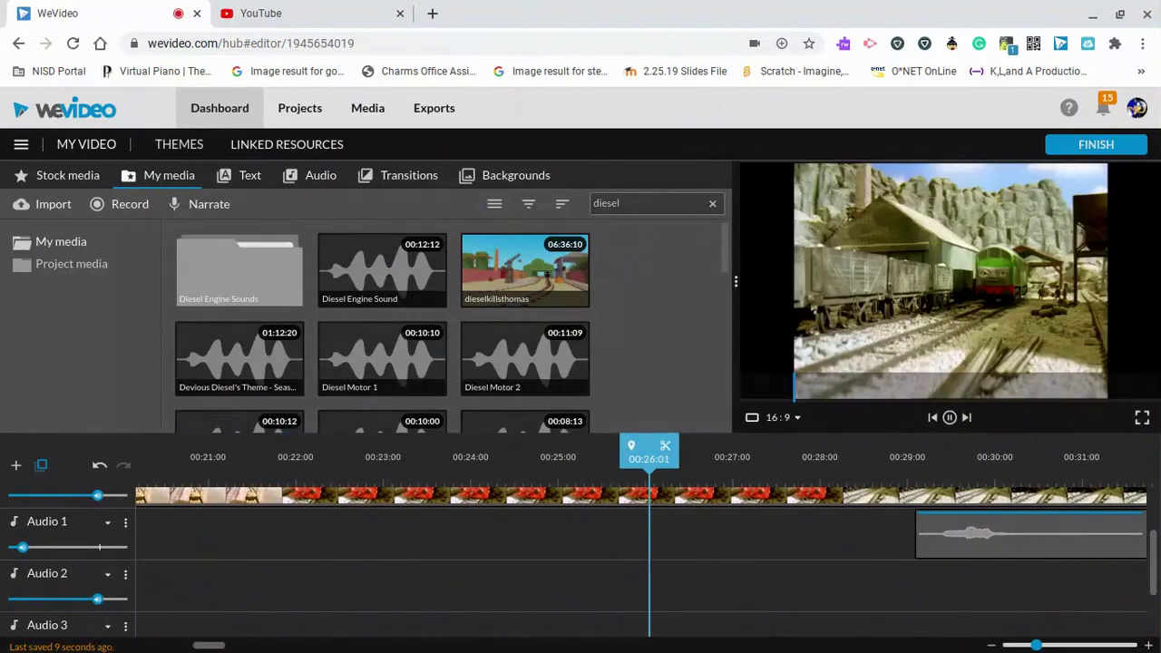
key("space")
left_click(338, 352)
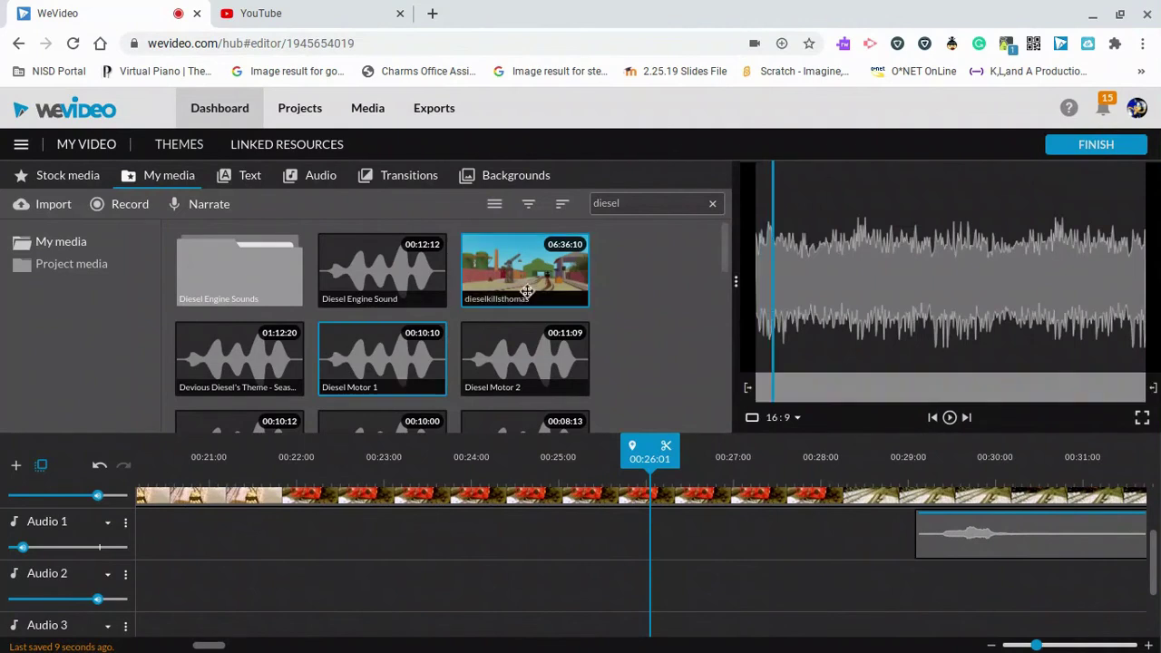
left_click_drag(726, 257, 752, 299)
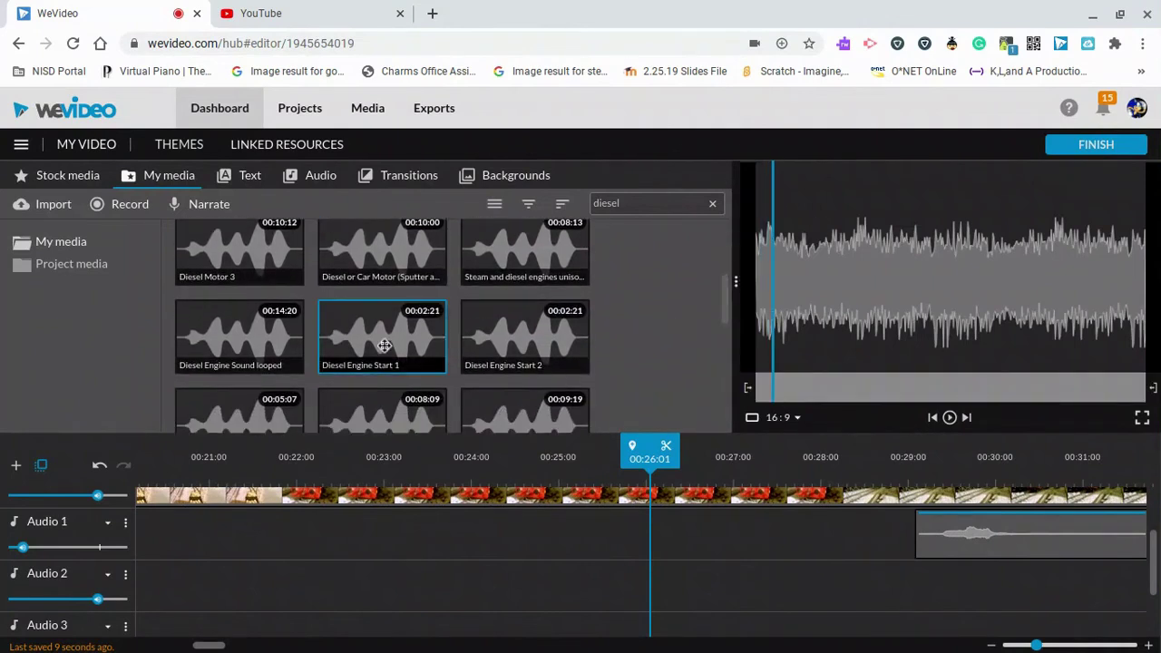
left_click(266, 336)
left_click(272, 392)
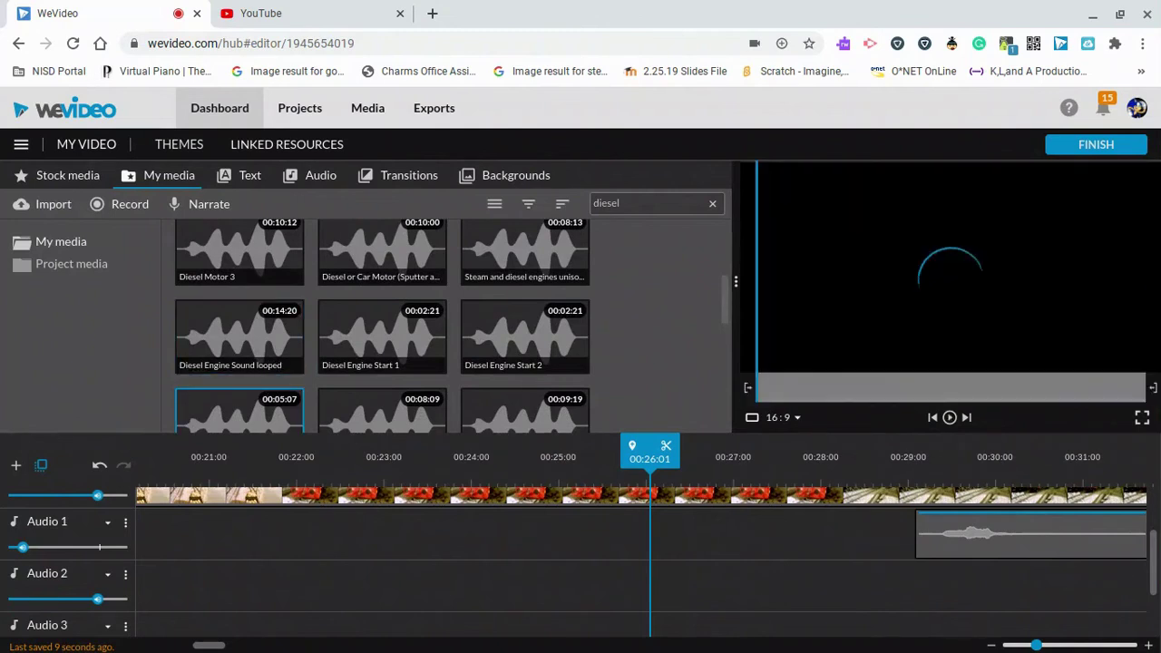
left_click(335, 403)
left_click(494, 413)
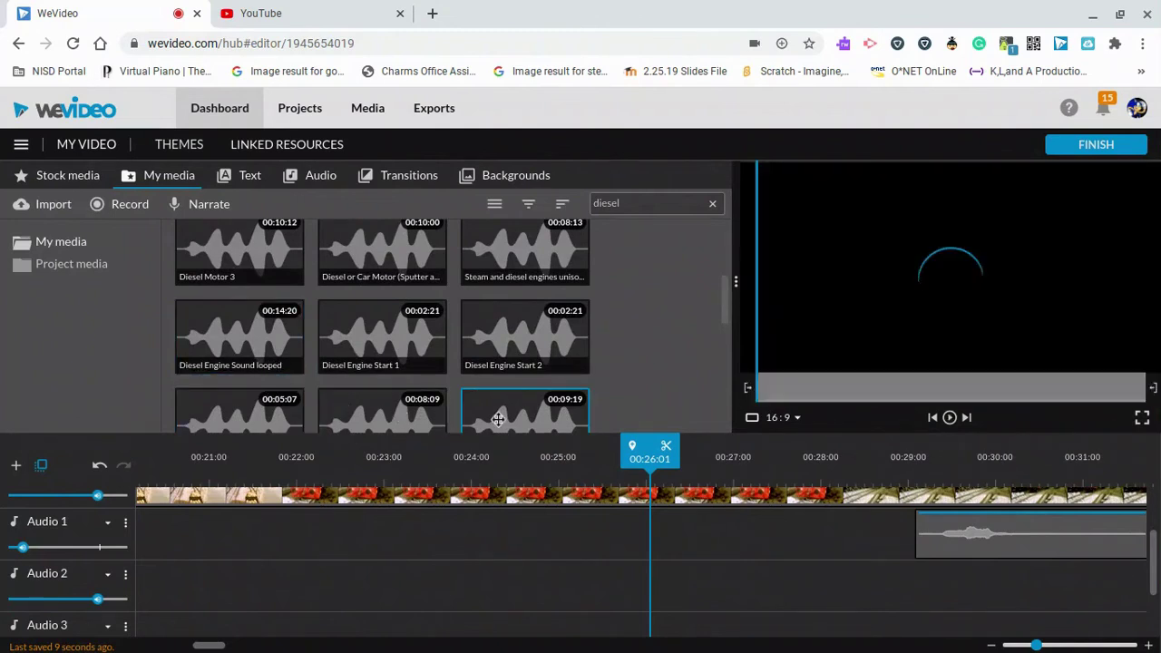
left_click_drag(724, 299, 765, 355)
left_click(558, 308)
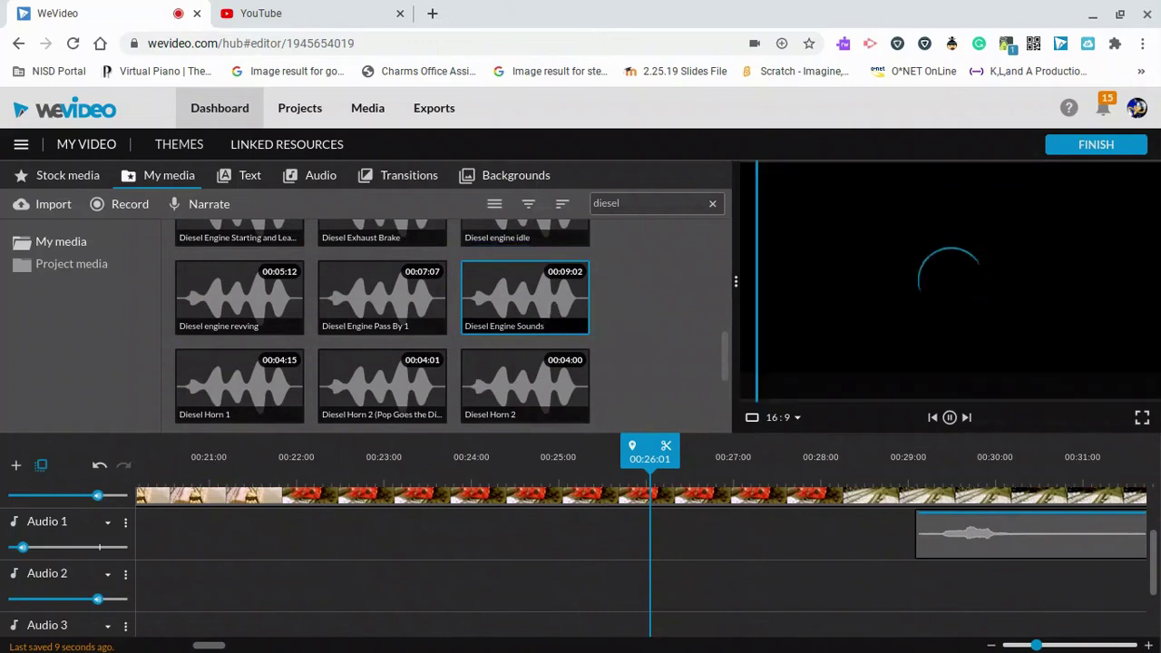
Add the Diesel Engine Sounds clip to Audio 2 at 00:26:01 and play it back from 00:25:09.
left_click_drag(558, 309, 671, 596)
left_click(592, 455)
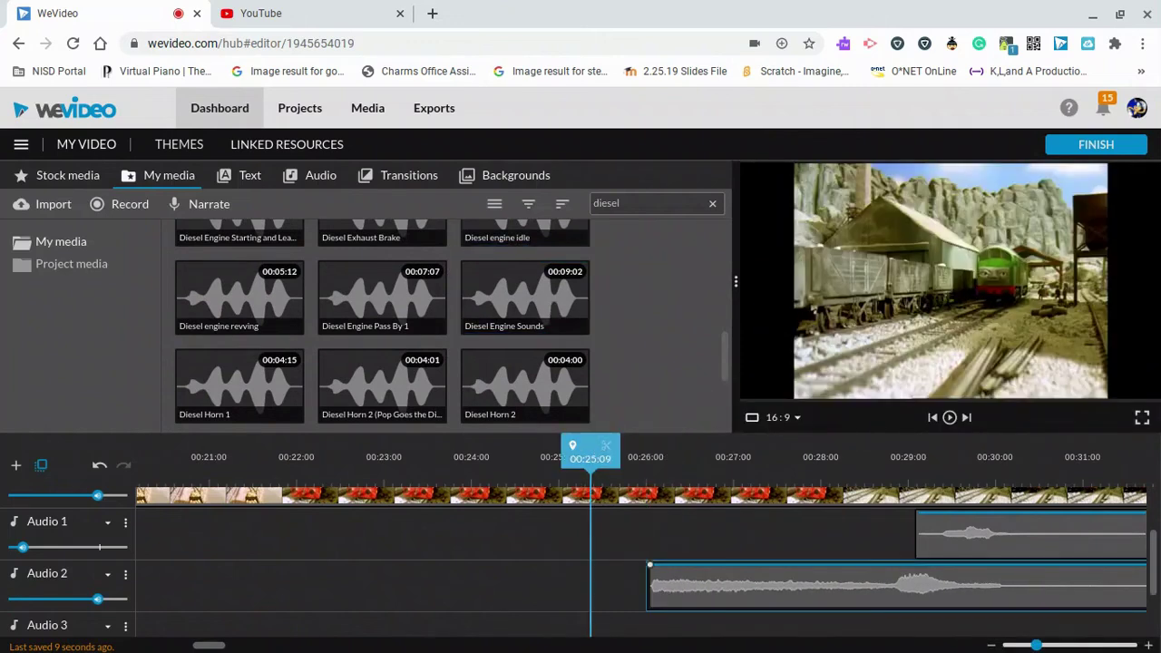
key("space")
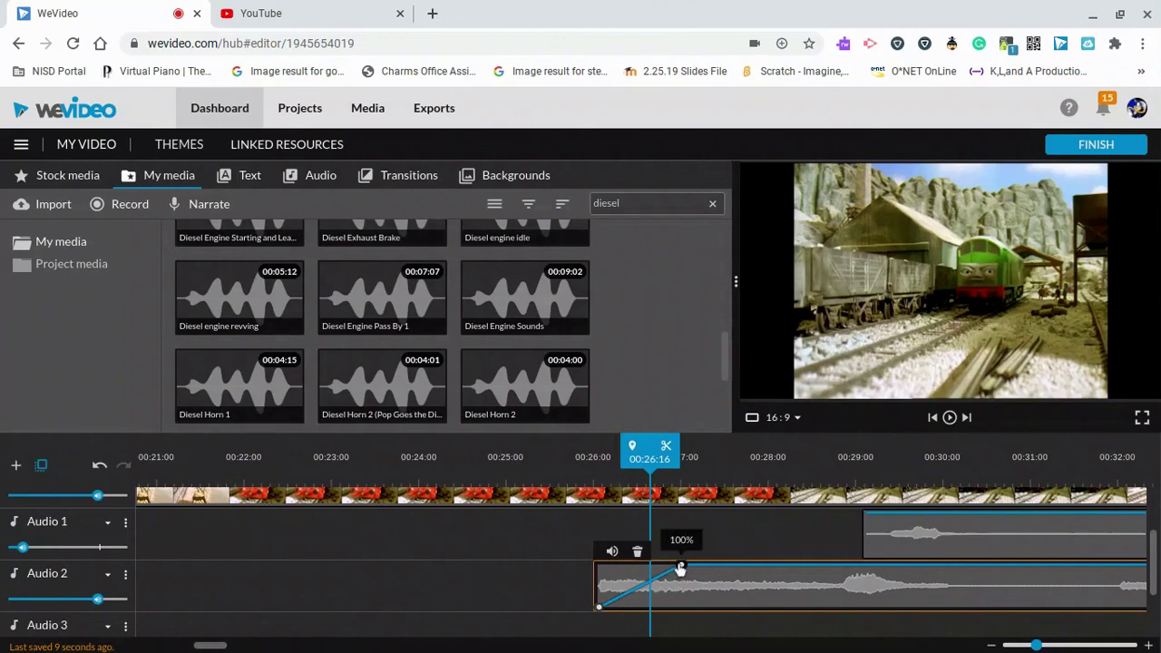
Fade in the Diesel Engine Sounds clip on Audio 2, reaching 100% at about 00:26:20, and check it in playback.
left_click(588, 460)
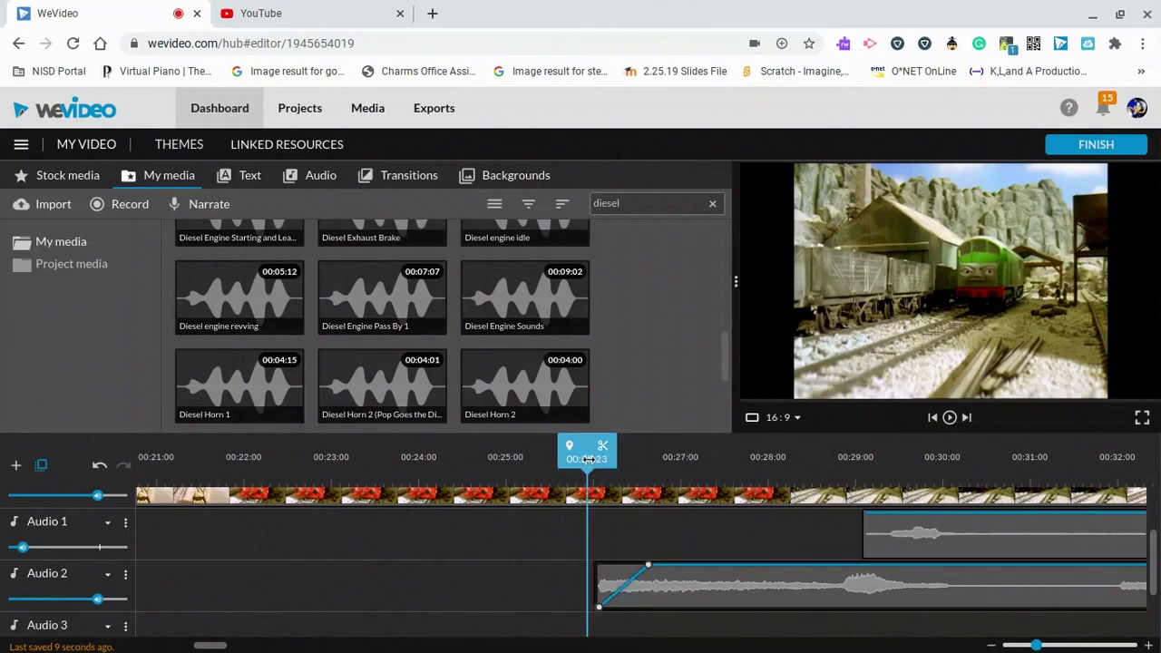
key("space")
key("space")
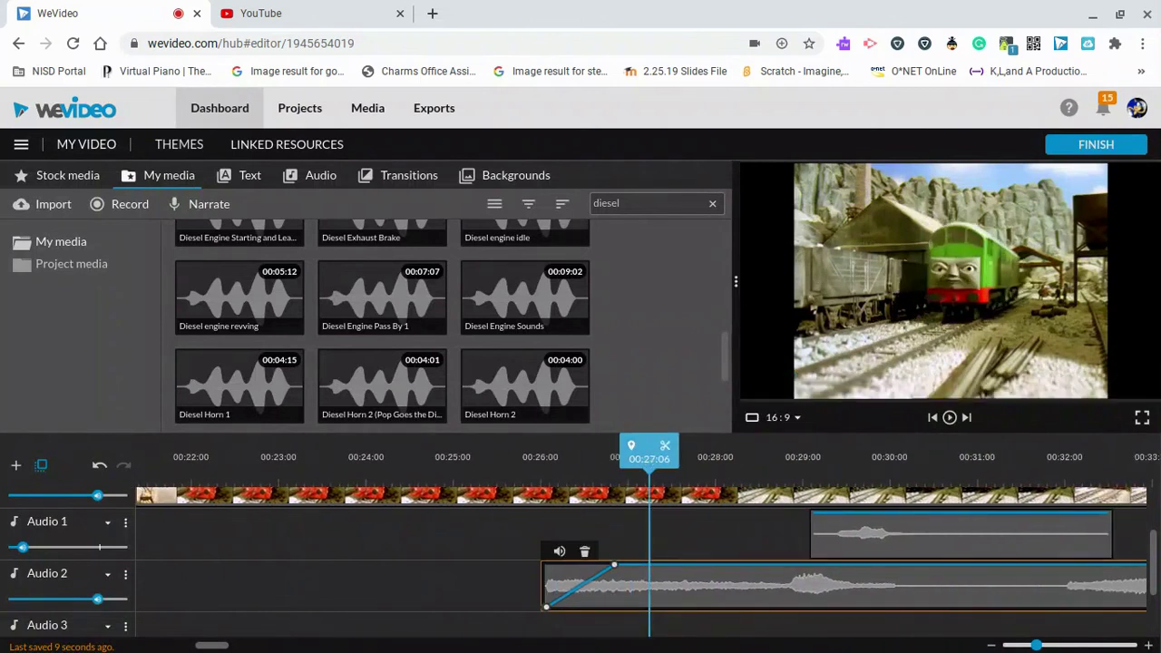
left_click(547, 461)
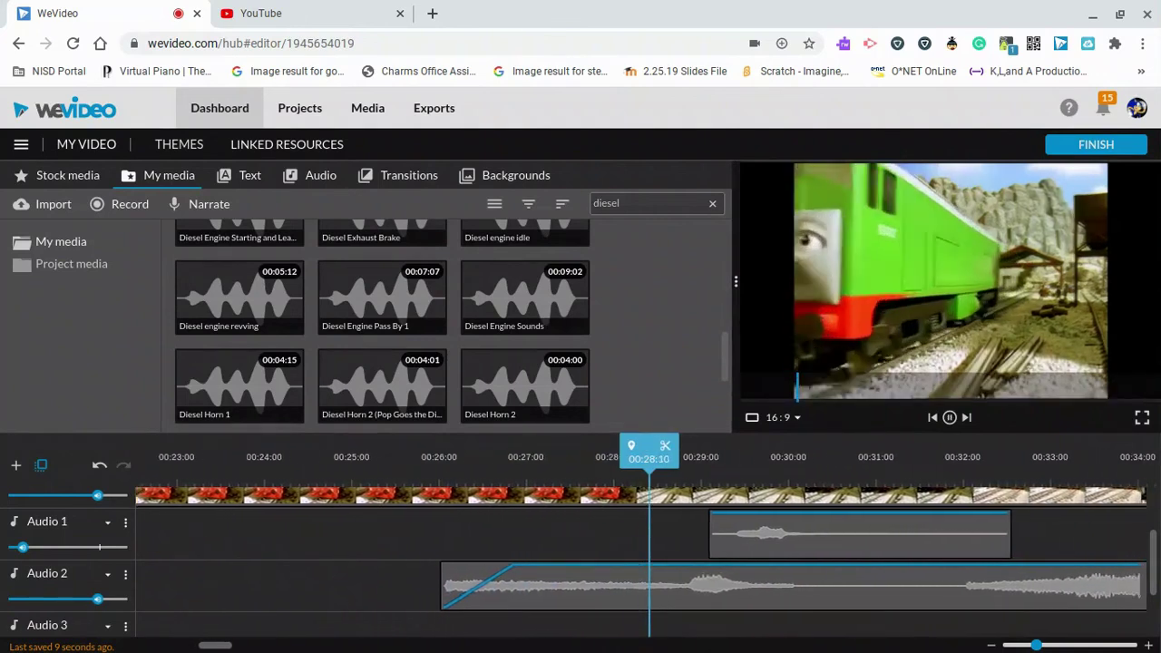
key("space")
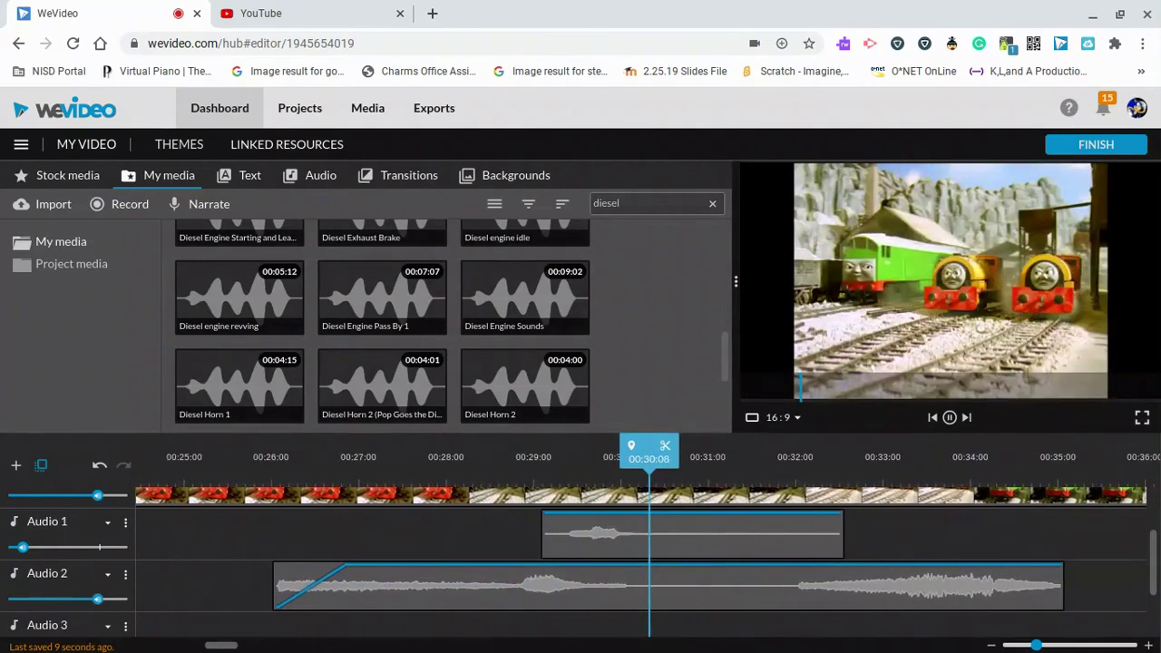
Replace the Diesel Engine Sounds clip on Audio 2 with Diesel Engine Sound from about 00:24:15, and play it back from 00:28:12.
key("Delete")
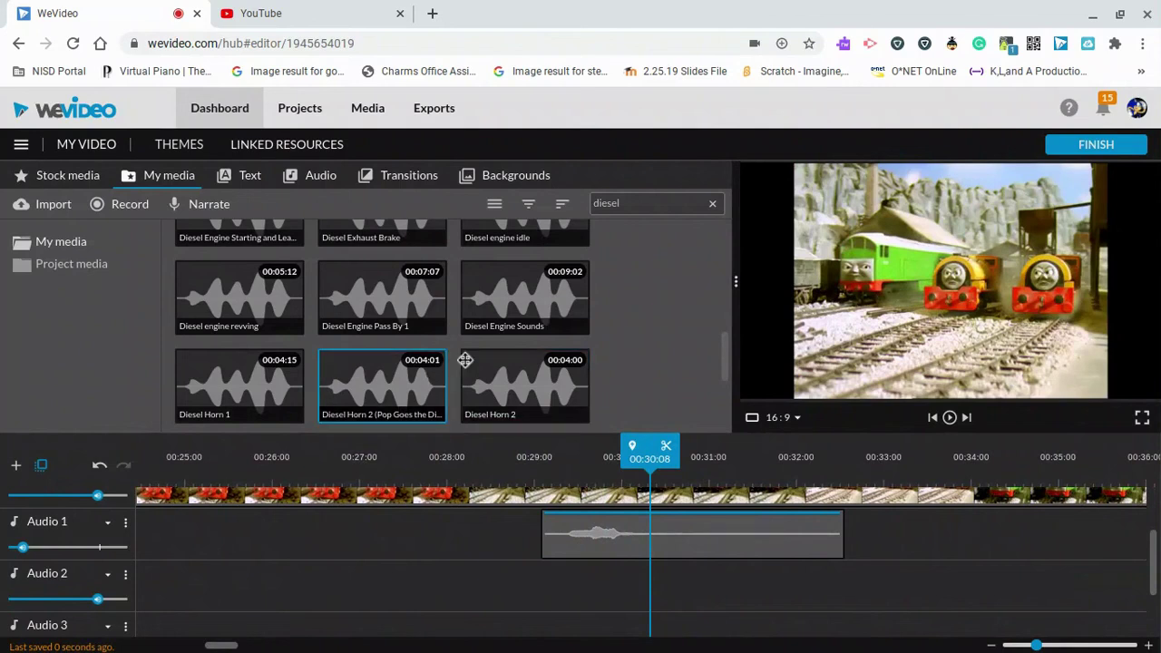
scroll(713, 290, "up", 5)
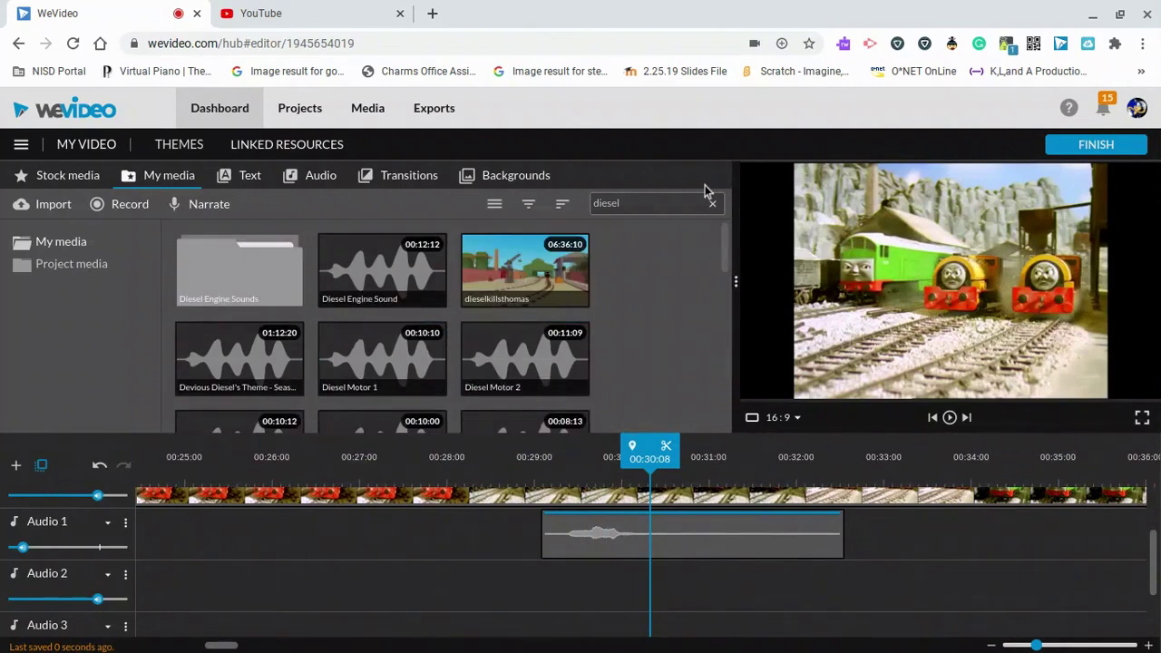
left_click_drag(413, 236, 174, 588)
left_click(490, 463)
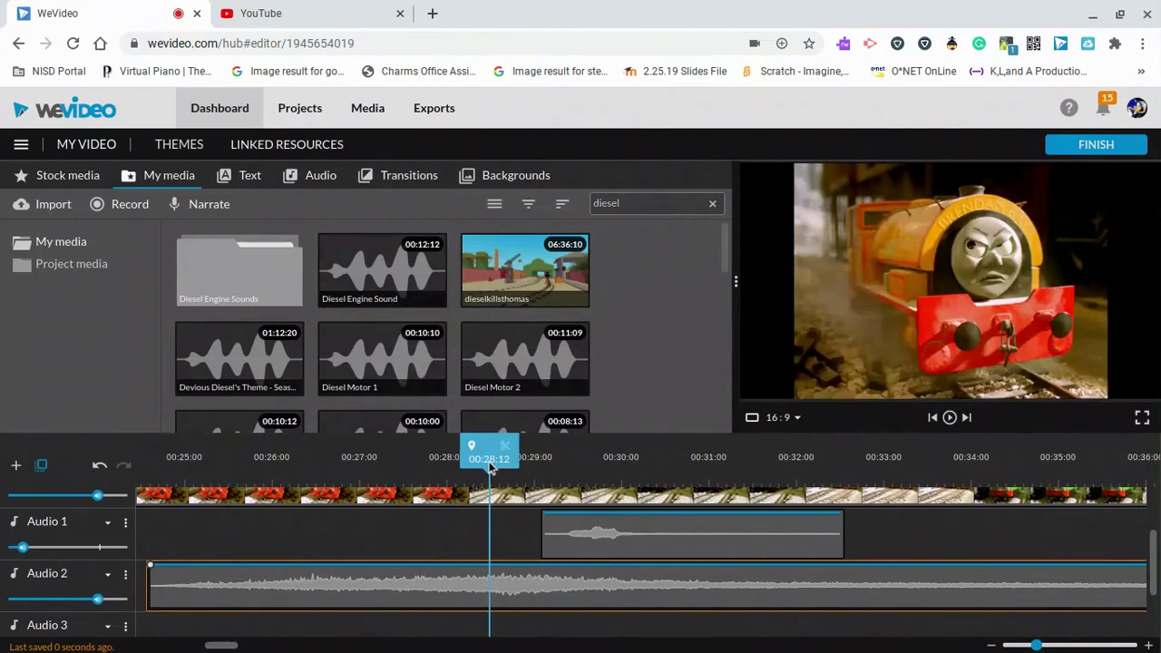
key("space")
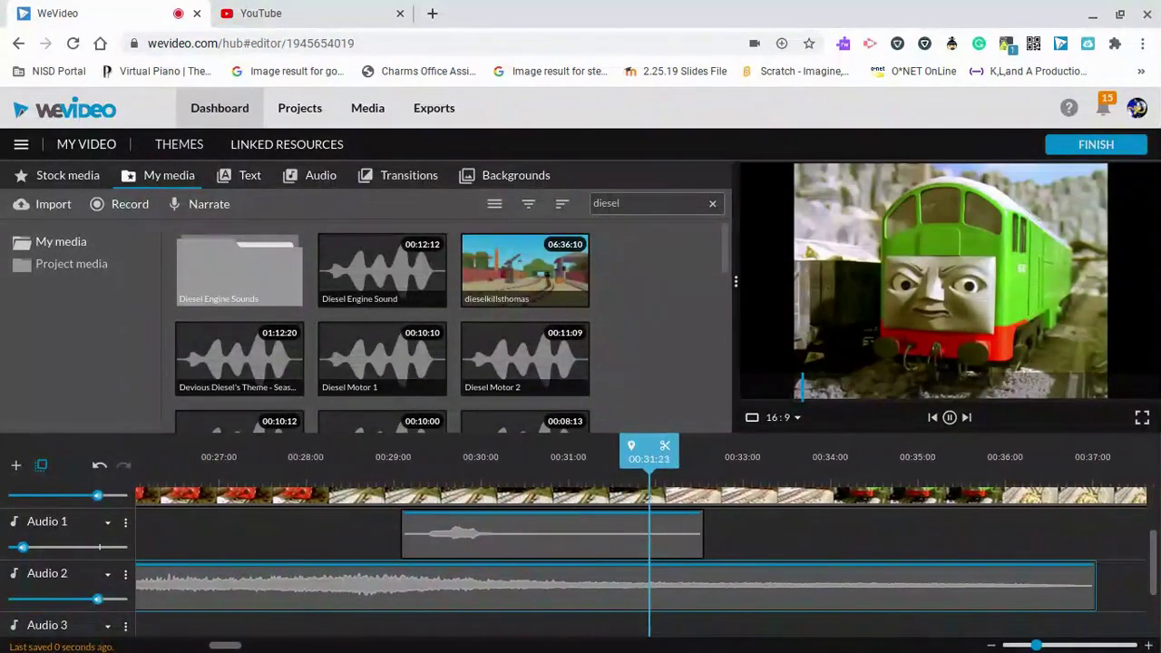
key("space")
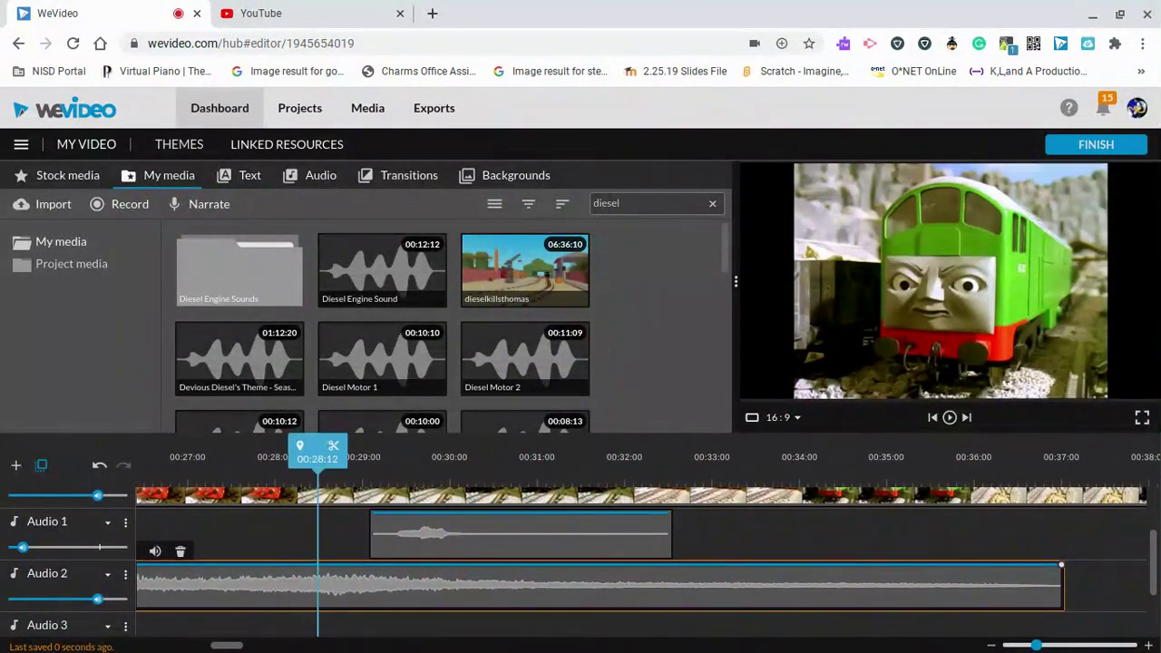
key("space")
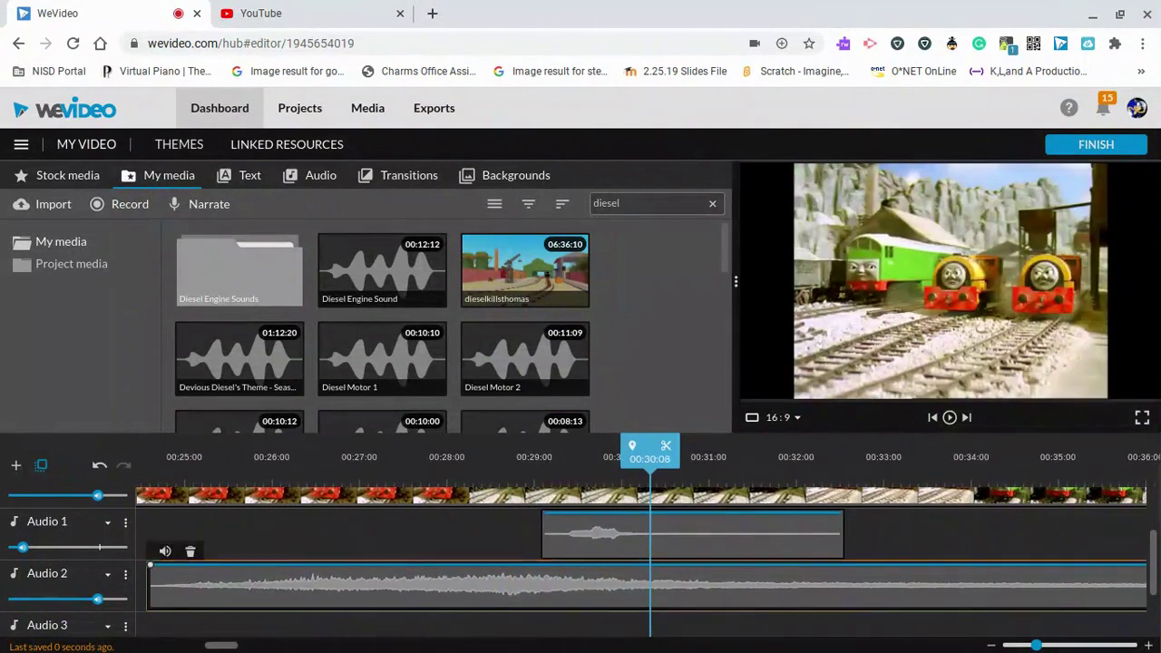
Split the Diesel Engine Sound clip on Audio 2 at 00:30:08, delete the part after the cut, and play back the ending.
left_click(667, 451)
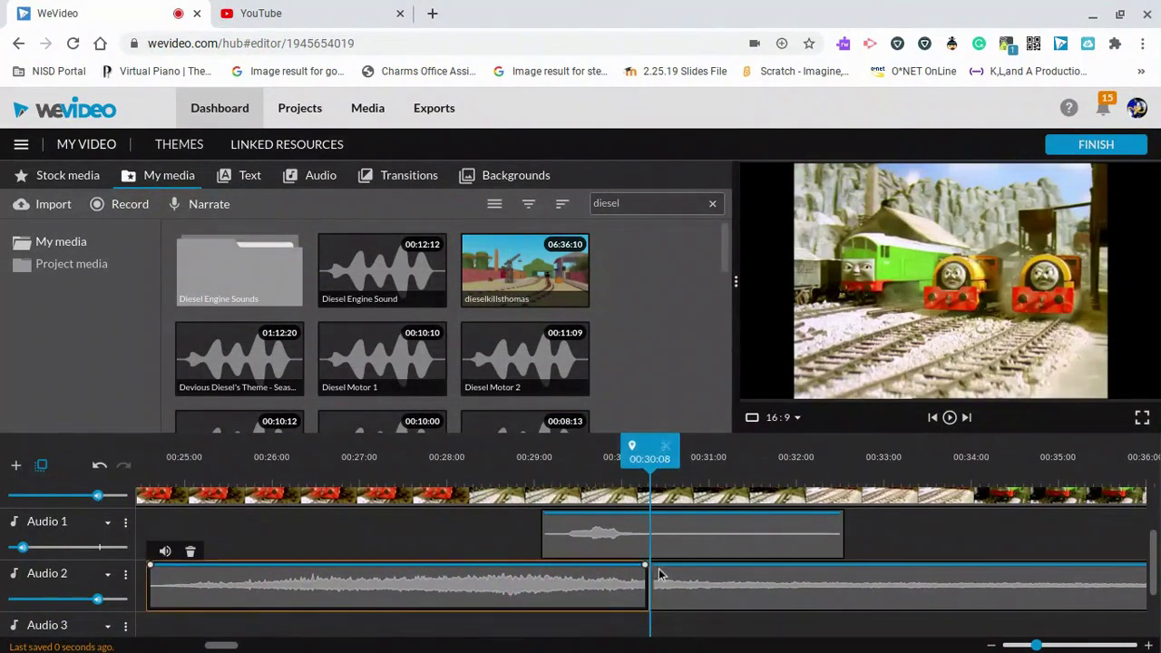
left_click(660, 586)
key("Delete")
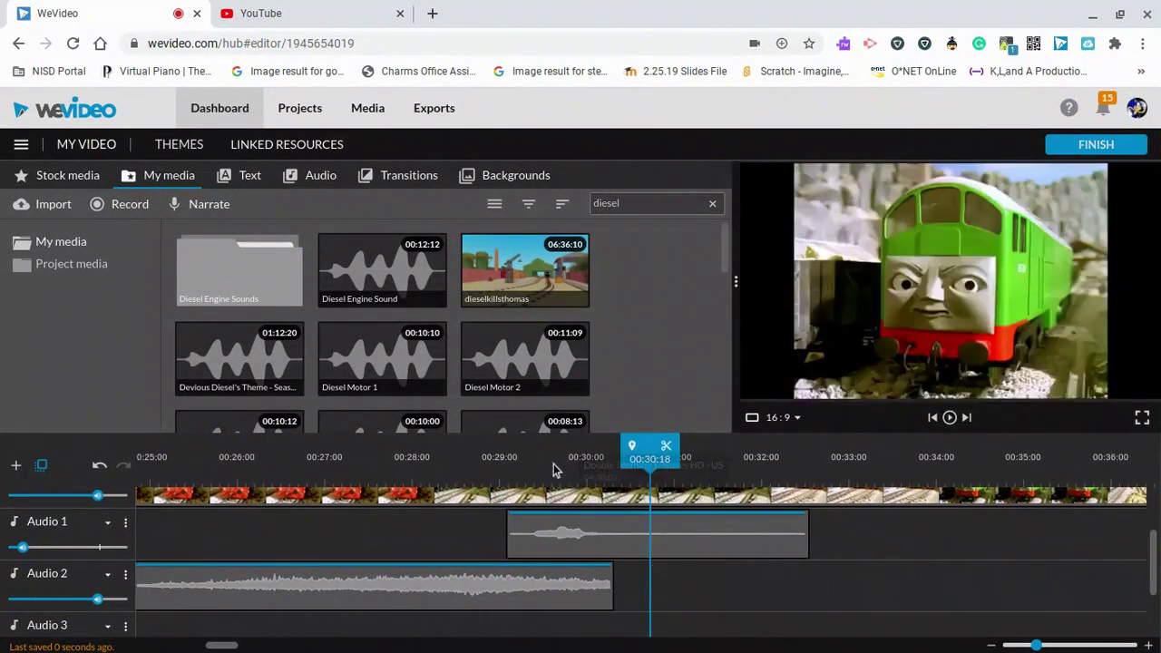
left_click(556, 470)
key("space")
key("space")
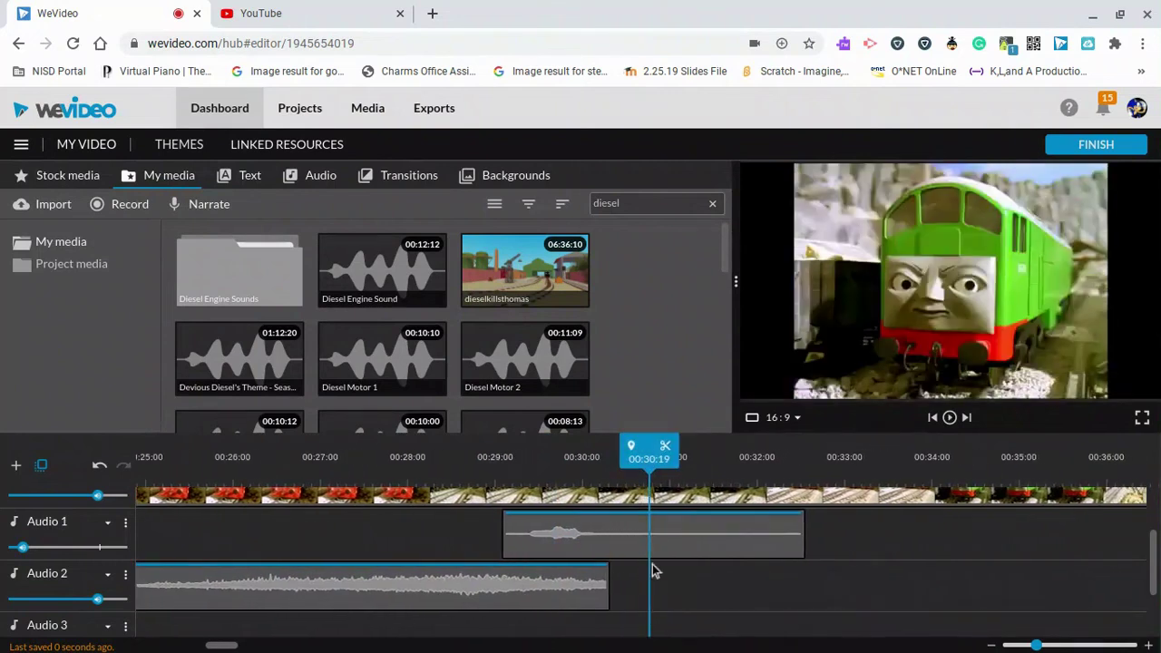
Adjust the end of the Audio 2 diesel clip to about 00:30:13, checking it in playback, and place the playhead at 00:25:05.
left_click_drag(609, 590, 626, 587)
left_click(595, 544)
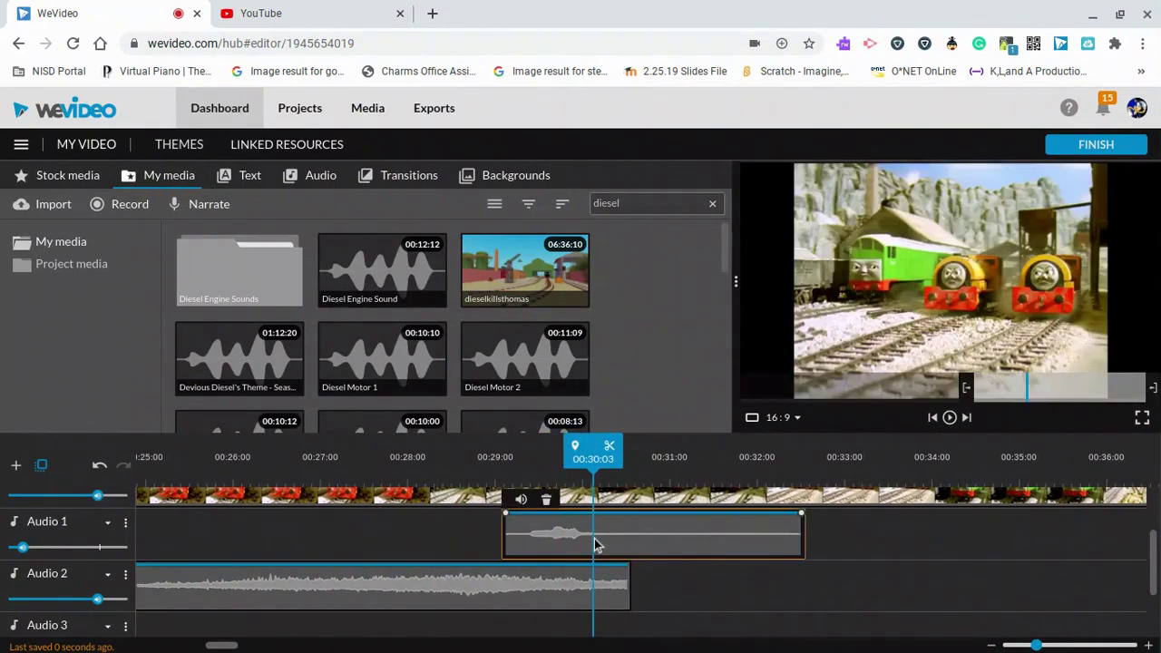
key("space")
left_click(555, 525)
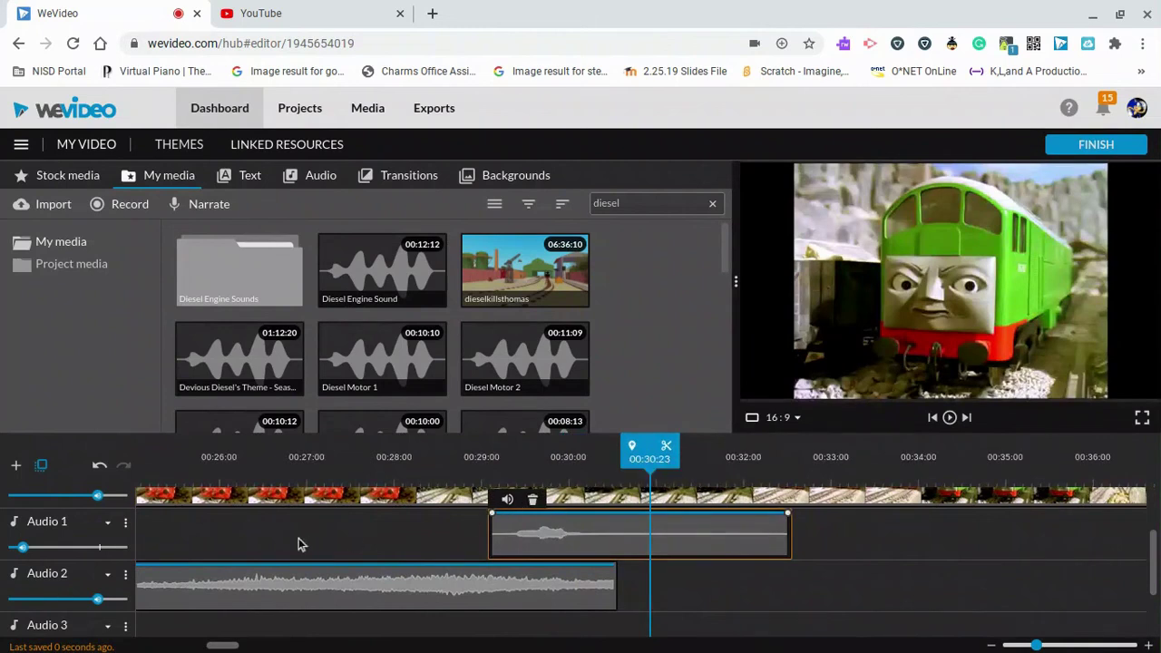
left_click_drag(614, 604, 613, 603)
left_click(151, 465)
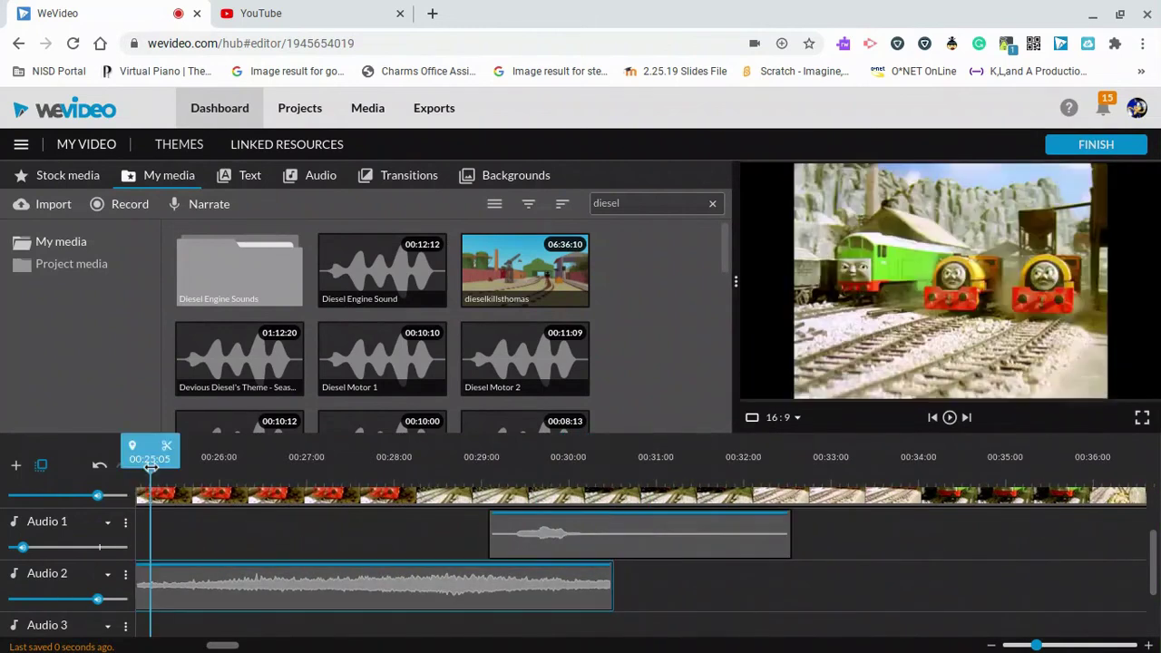